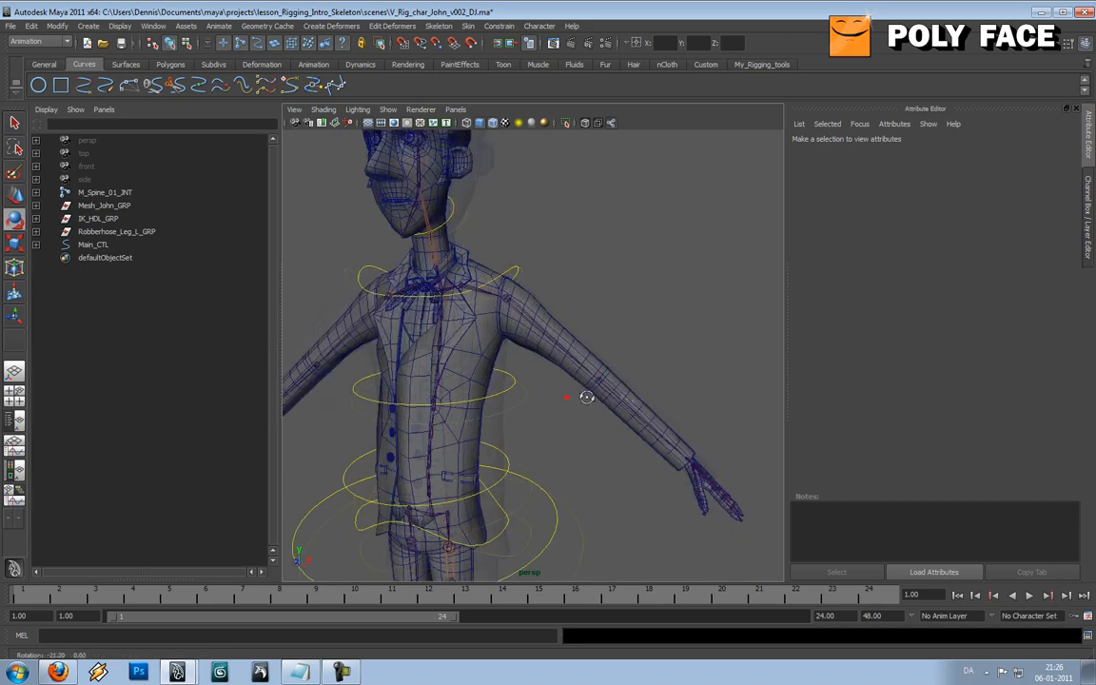
# Step: Select the left arm base joint on the character and reveal it in a widened scene hierarchy list
pyautogui.click(539, 325)
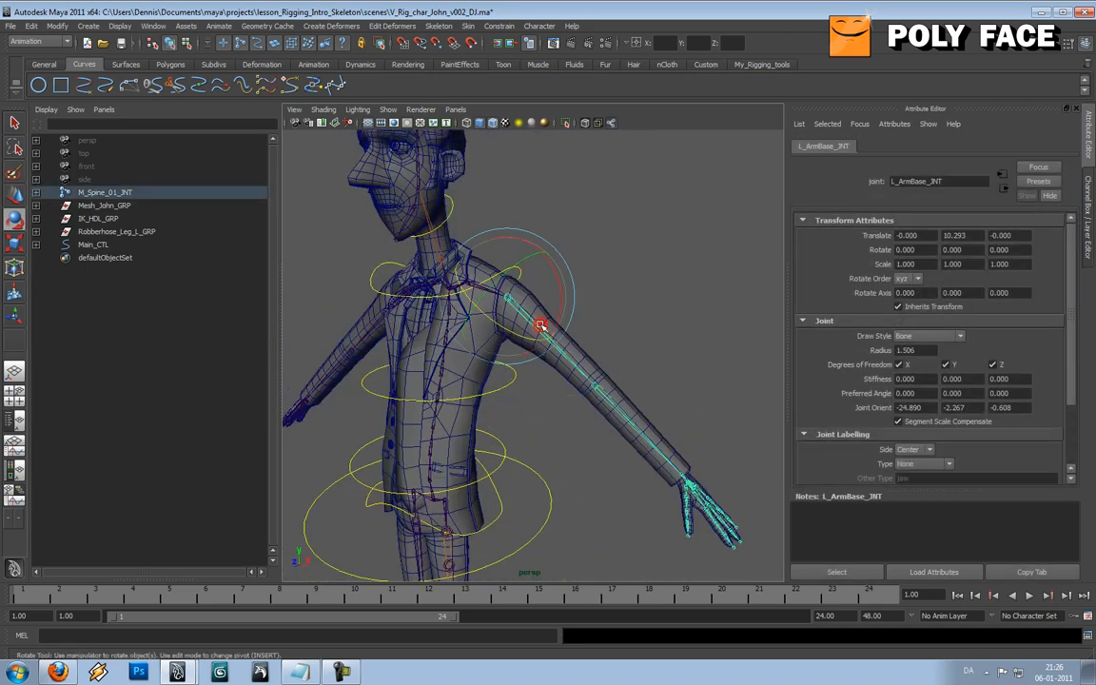
pyautogui.keyDown('alt'); pyautogui.moveTo(492, 295); pyautogui.dragTo(672, 419); pyautogui.keyUp('alt')
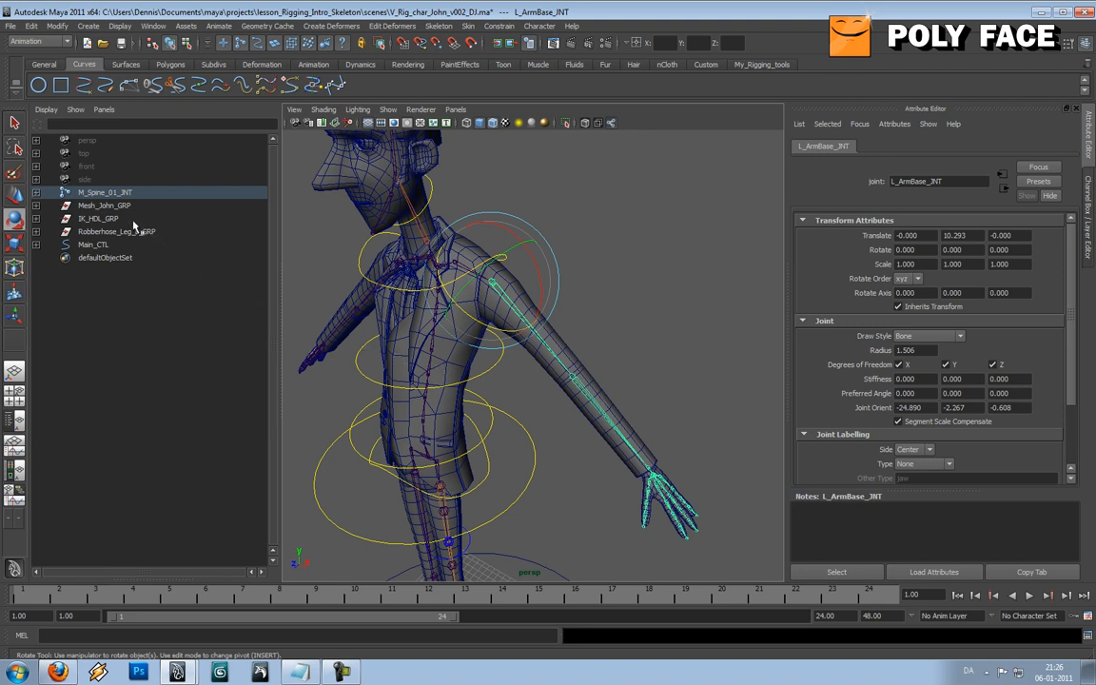
pyautogui.press('f')
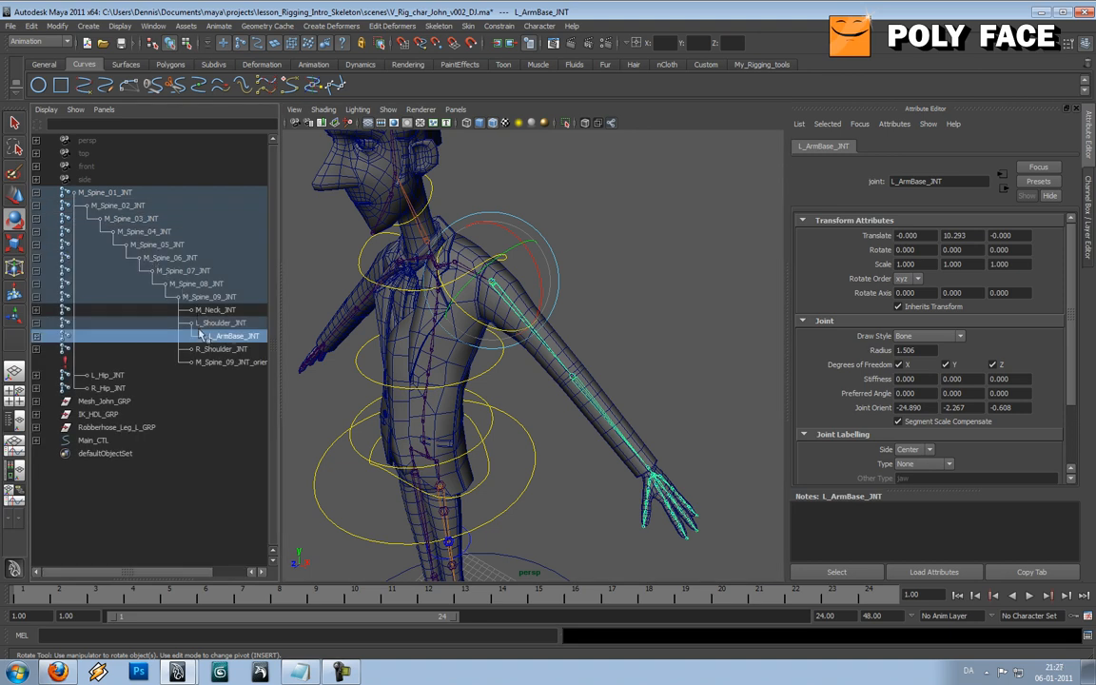
pyautogui.moveTo(282, 353); pyautogui.dragTo(390, 354)
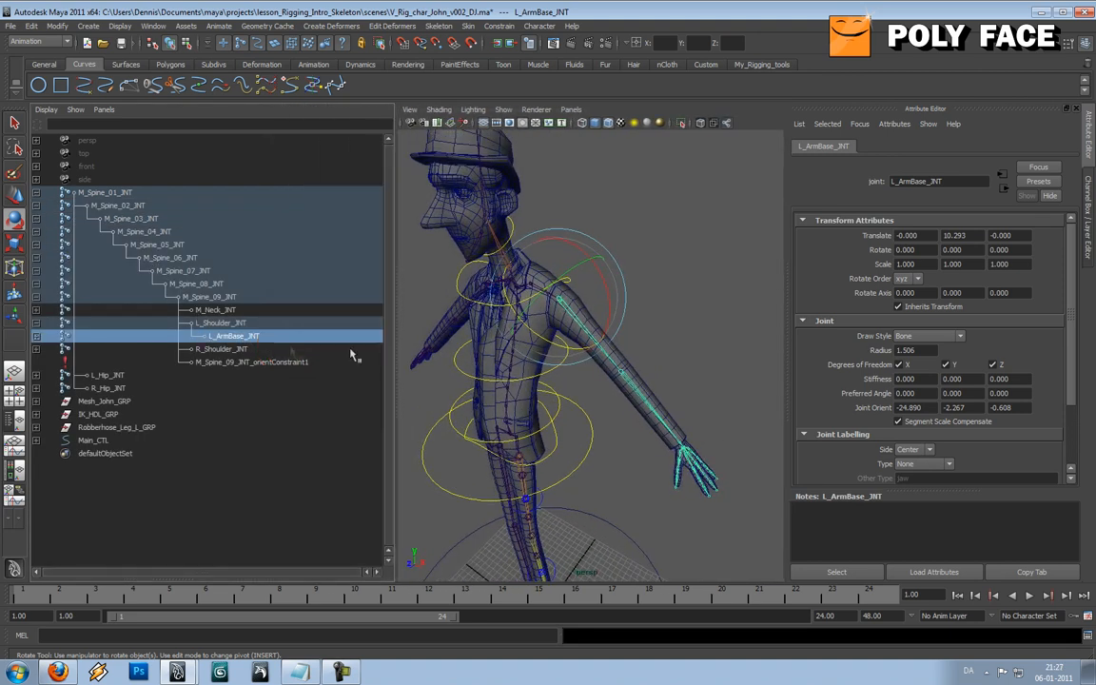
# Step: Duplicate L_ArmBase_JNT and rename the copy L_FK_ArmBase_JNT
pyautogui.click(36, 337)
pyautogui.click(36, 336)
pyautogui.press('ctrl')
pyautogui.hotkey('ctrl', 'd')
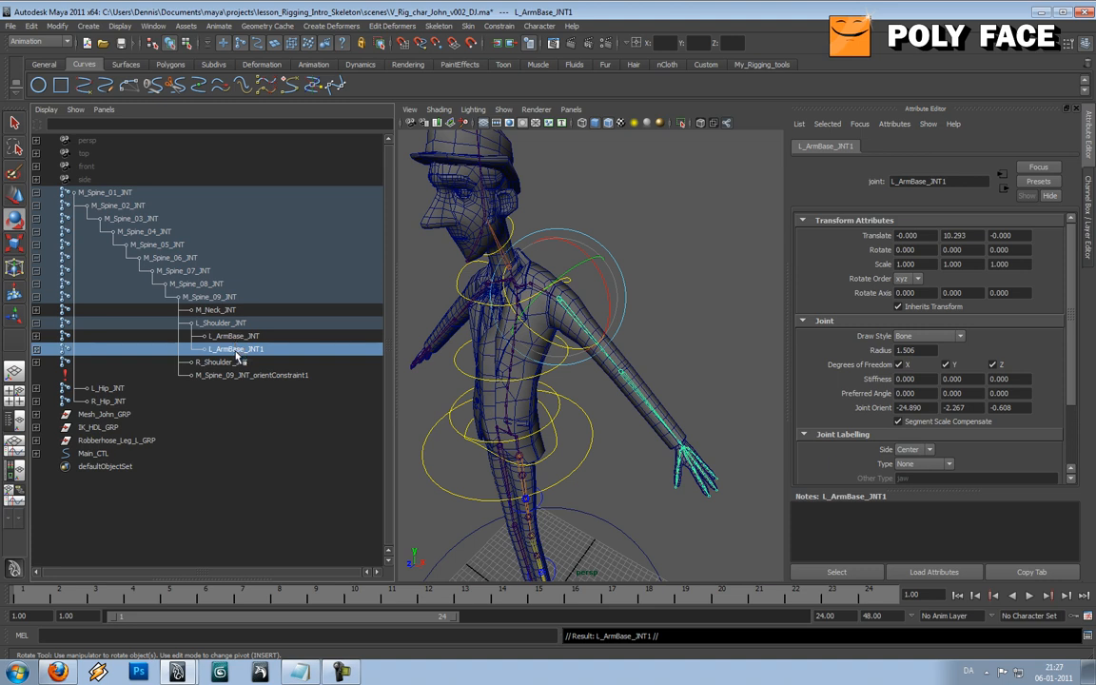
pyautogui.doubleClick(235, 350)
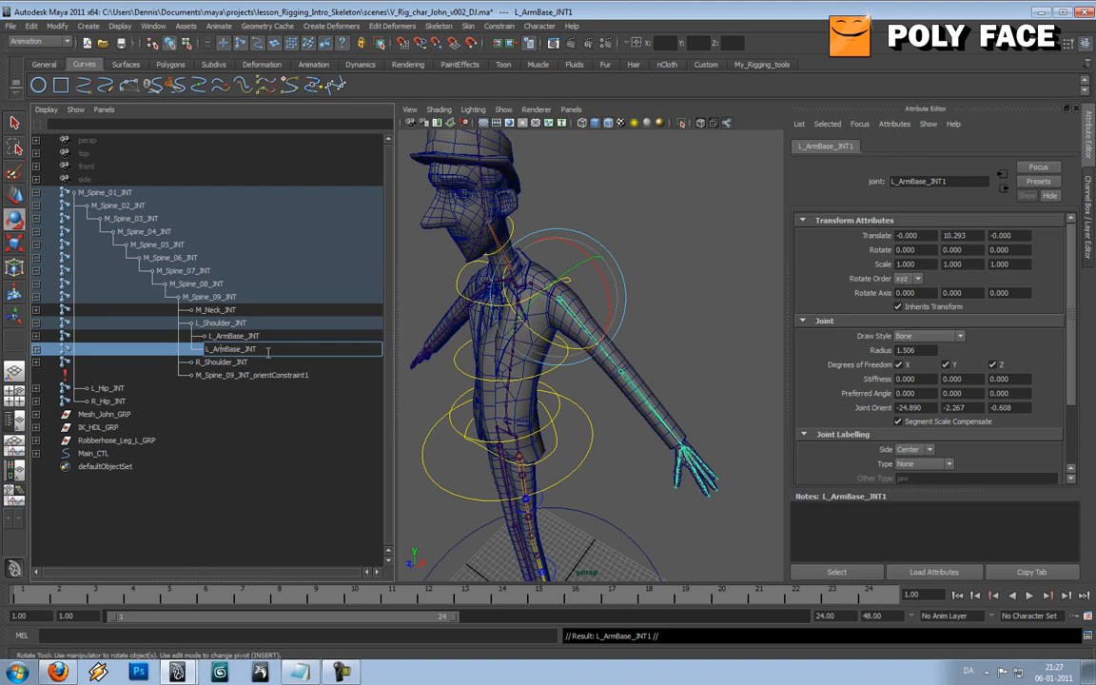
pyautogui.write('FK_')
pyautogui.press('Return')
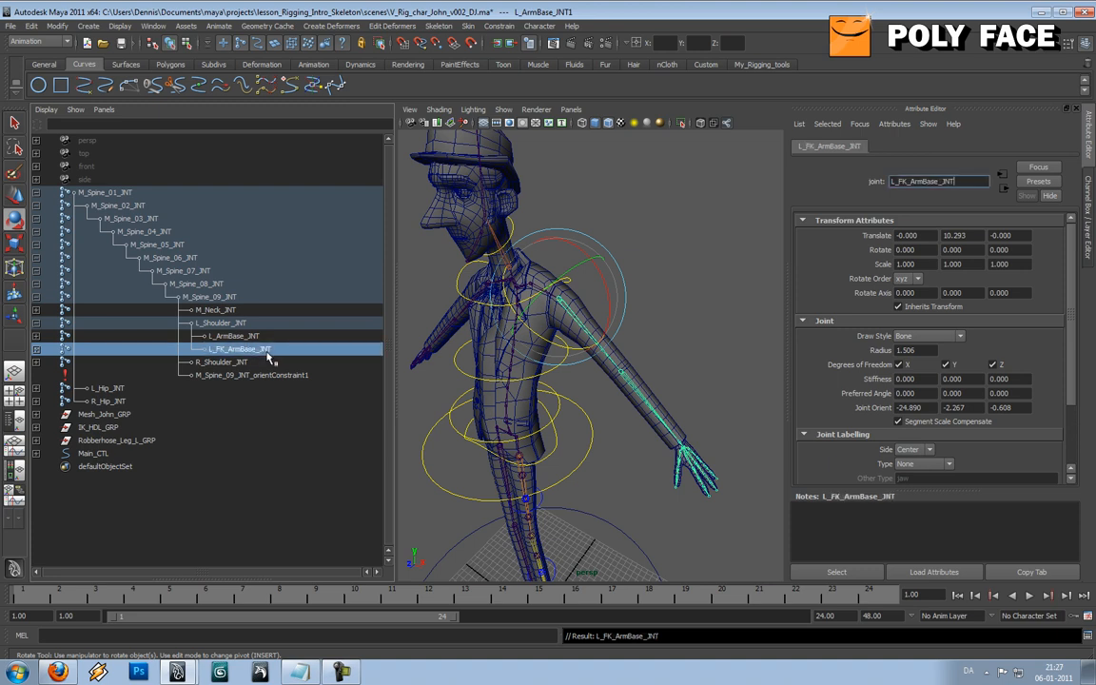
# Step: Duplicate L_ArmBase_JNT again and rename the copy L_IK_ArmBase_JNT
pyautogui.click(238, 337)
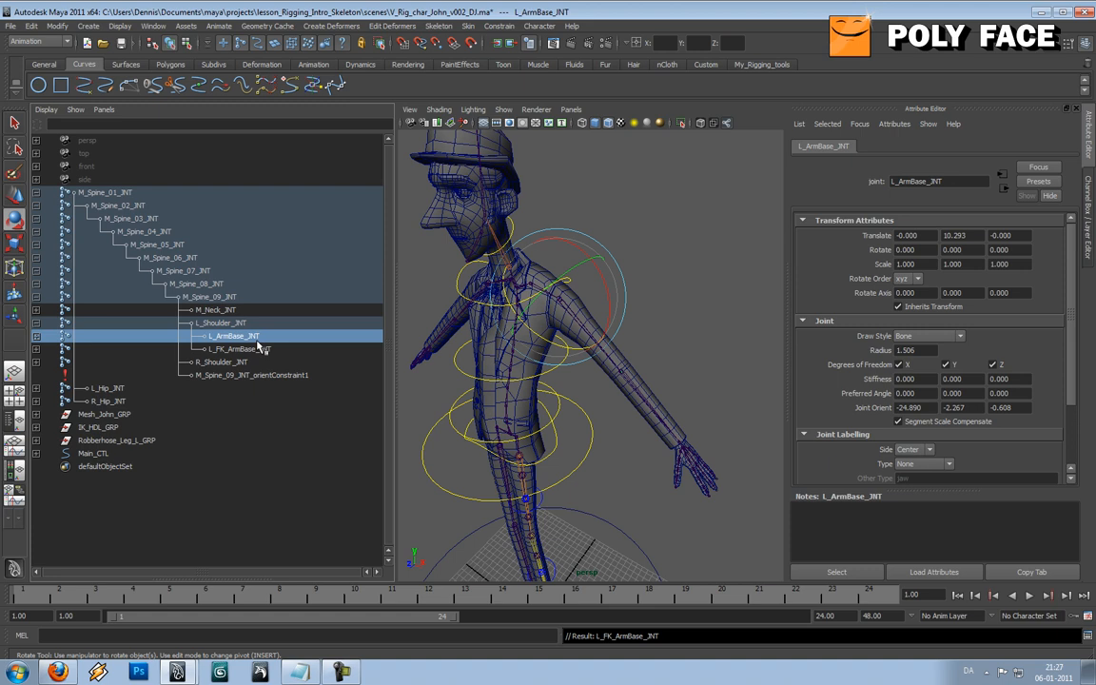
pyautogui.hotkey('ctrl', 'd')
pyautogui.doubleClick(225, 361)
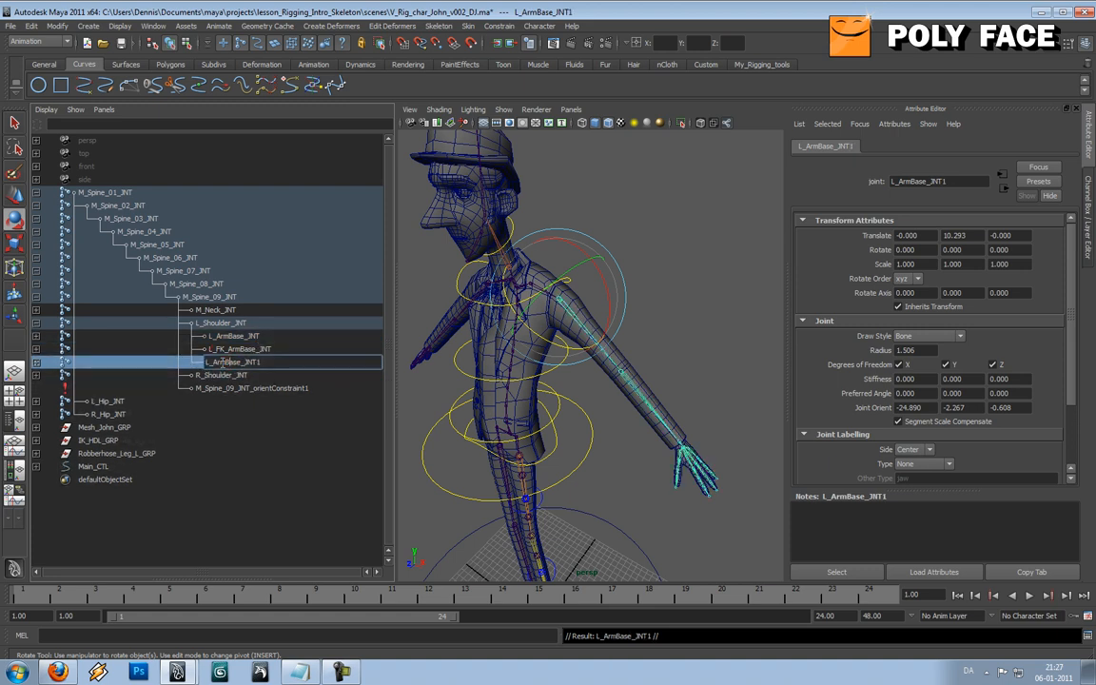
pyautogui.write('IK_')
# Step: Expand the L_IK_ArmBase_JNT hierarchy down to the finger base joints and select its L_ArmEnd_JNT
pyautogui.keyDown('alt'); pyautogui.moveTo(557, 384); pyautogui.dragTo(623, 375); pyautogui.keyUp('alt')
pyautogui.keyDown('alt'); pyautogui.moveTo(683, 393); pyautogui.dragTo(655, 365, button='middle'); pyautogui.keyUp('alt')
pyautogui.scroll(5, 655, 365)
pyautogui.keyDown('alt'); pyautogui.moveTo(655, 366); pyautogui.dragTo(624, 374); pyautogui.keyUp('alt')
pyautogui.keyDown('alt'); pyautogui.moveTo(714, 391); pyautogui.dragTo(604, 345, button='middle'); pyautogui.keyUp('alt')
pyautogui.press('e')
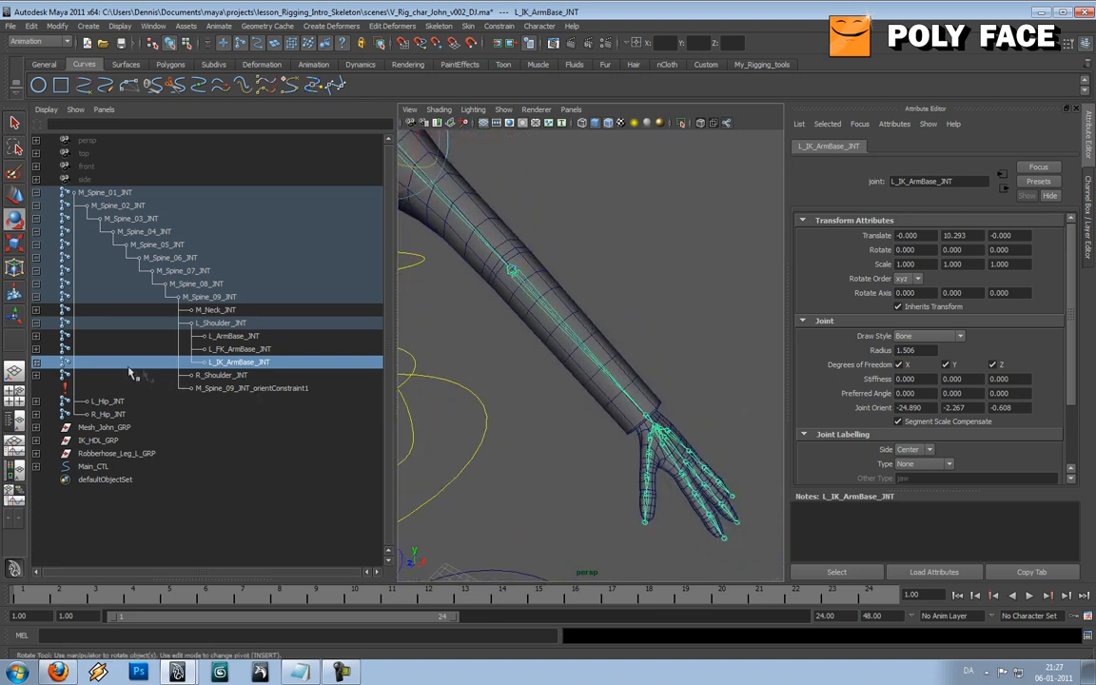
pyautogui.click(37, 362)
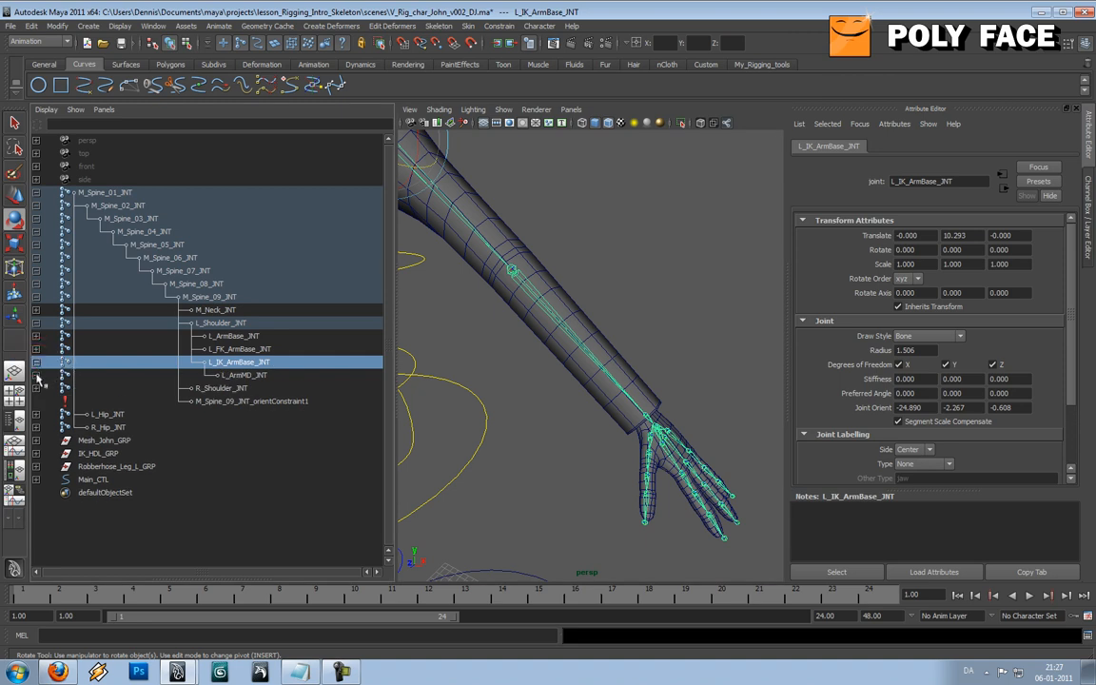
pyautogui.click(36, 374)
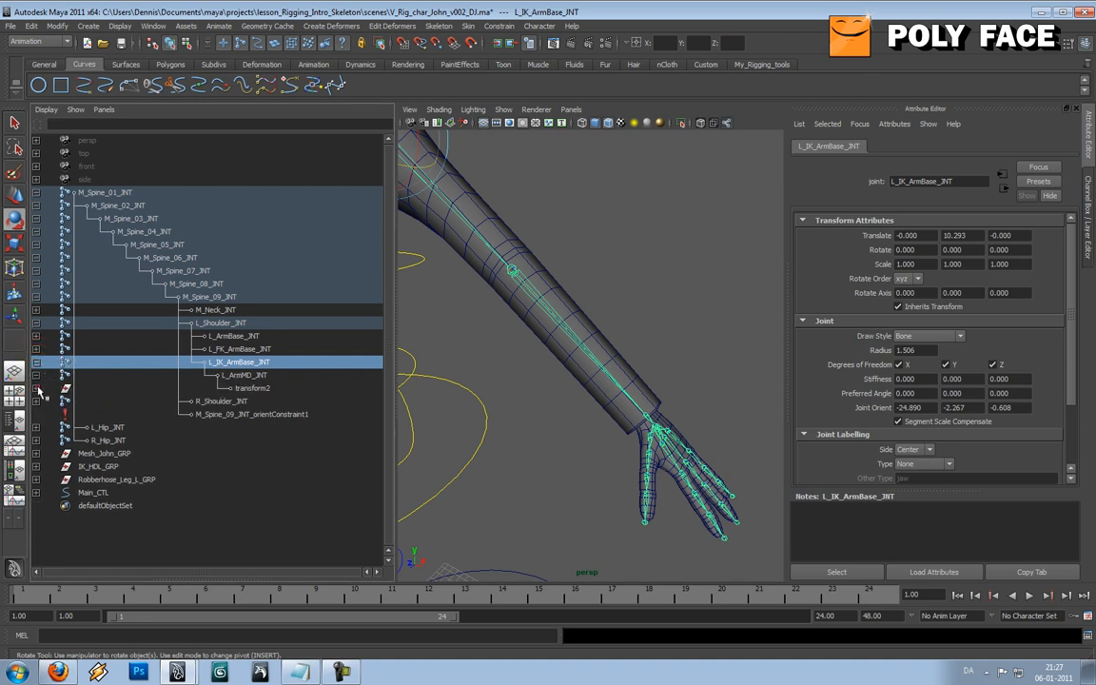
pyautogui.click(36, 388)
pyautogui.click(36, 400)
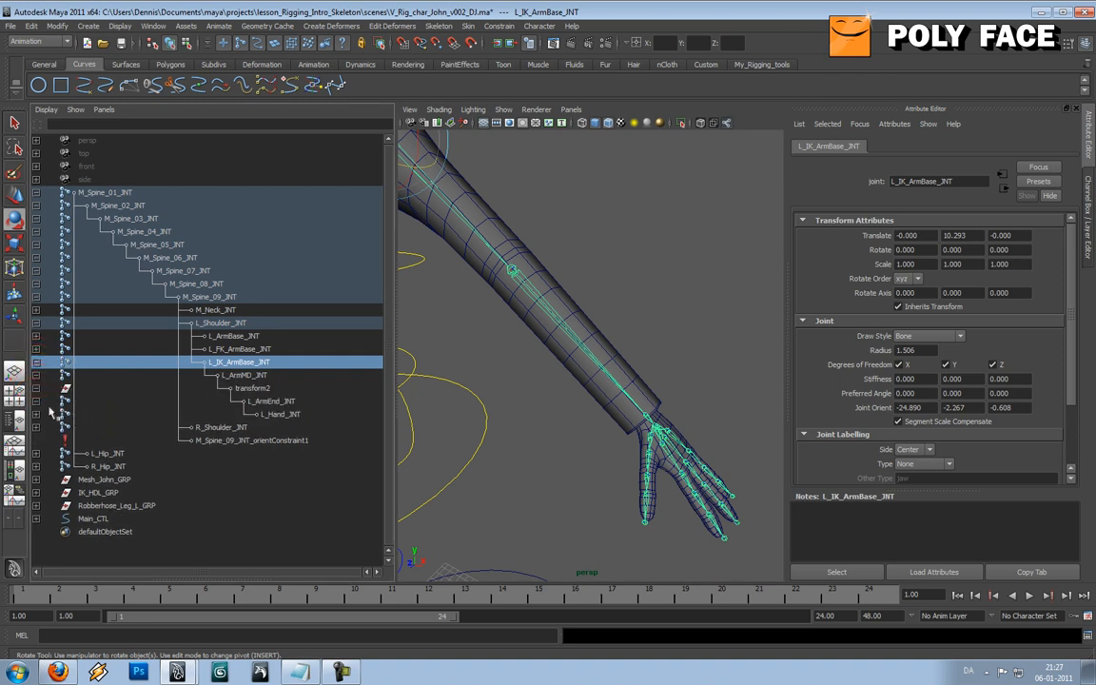
pyautogui.click(36, 413)
pyautogui.click(264, 403)
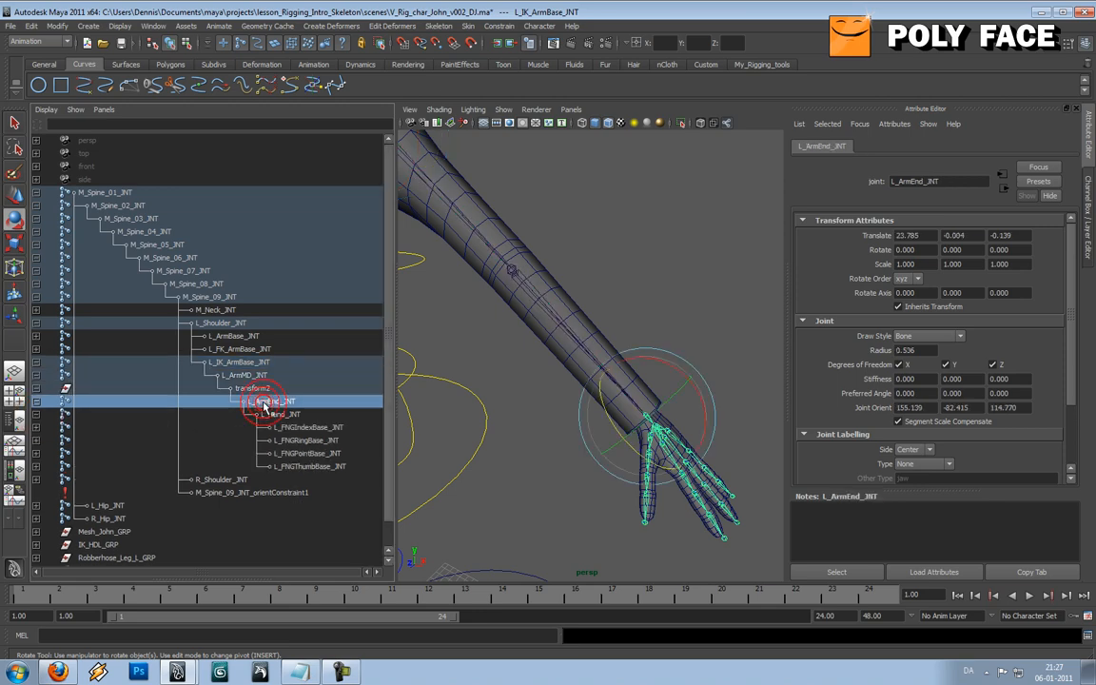
# Step: Delete L_Hand_JNT and its finger joints from the L_IK_ArmBase_JNT chain, leaving L_ArmEnd_JNT as the last joint
pyautogui.moveTo(672, 323)
pyautogui.keyDown('alt'); pyautogui.mouseDown()
pyautogui.moveTo(597, 326)
pyautogui.moveTo(660, 327)
pyautogui.mouseUp(); pyautogui.keyUp('alt')
pyautogui.moveTo(661, 327)
pyautogui.keyDown('alt'); pyautogui.mouseDown(button='right')
pyautogui.moveTo(643, 286)
pyautogui.moveTo(680, 333)
pyautogui.mouseUp(button='right'); pyautogui.keyUp('alt')
pyautogui.keyDown('alt'); pyautogui.moveTo(679, 333); pyautogui.dragTo(594, 275, button='middle'); pyautogui.keyUp('alt')
pyautogui.keyDown('alt'); pyautogui.moveTo(595, 275); pyautogui.dragTo(566, 330); pyautogui.keyUp('alt')
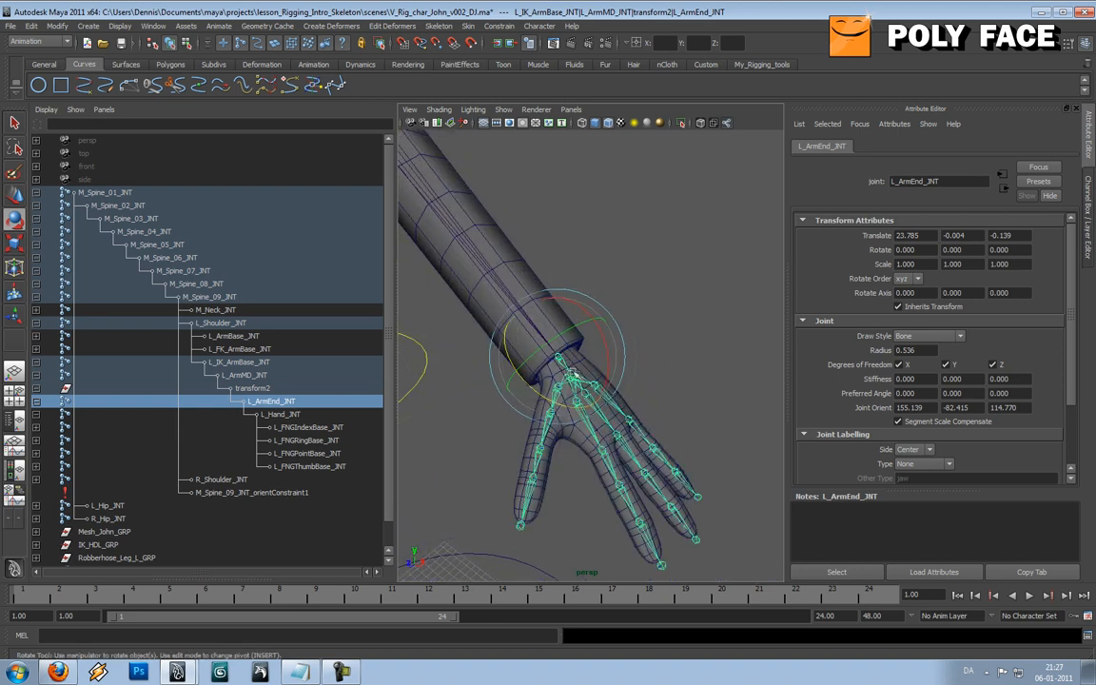
pyautogui.click(288, 416)
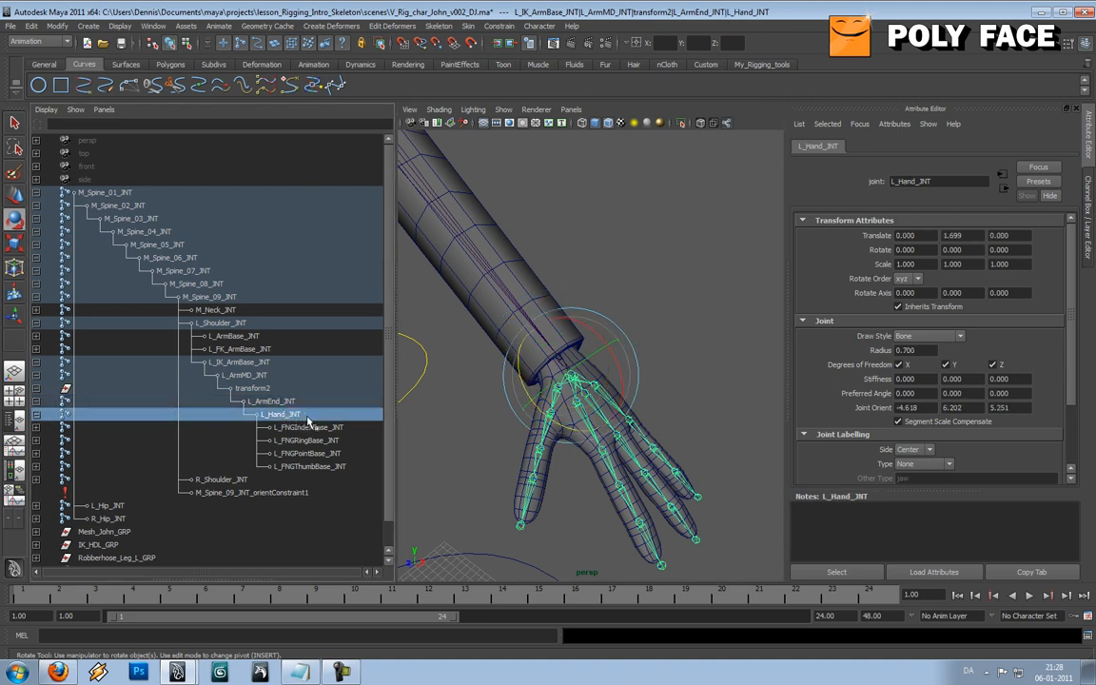
pyautogui.press('Delete')
pyautogui.click(276, 400)
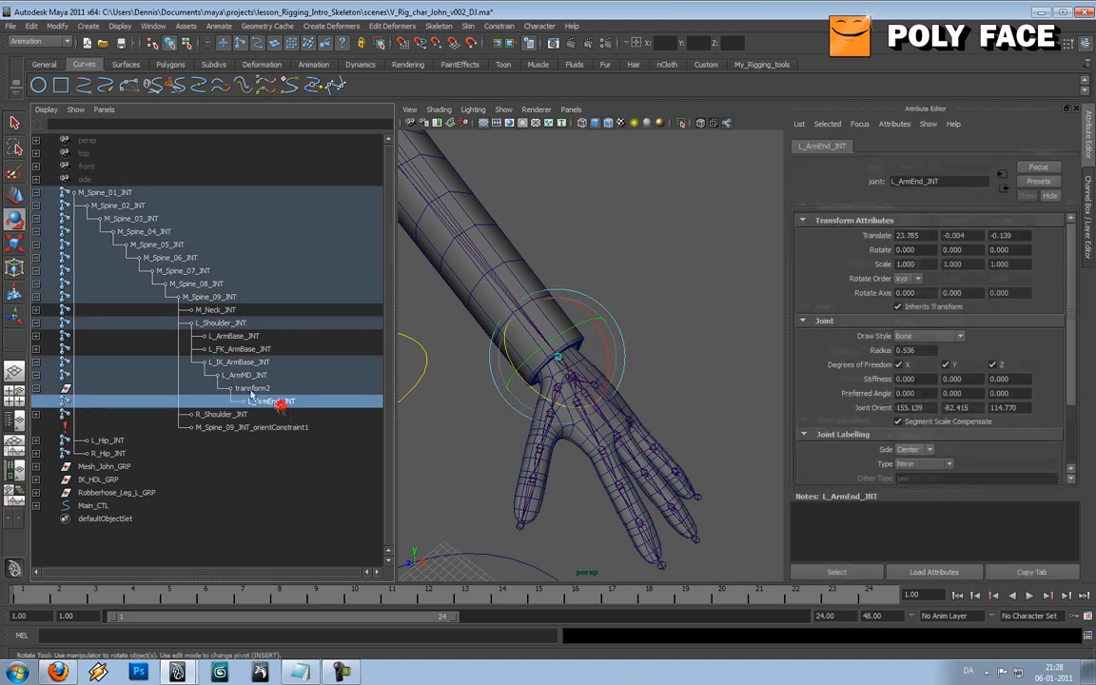
# Step: Expand the L_FK_ArmBase_JNT hierarchy and delete its L_Hand_JNT with the finger joints
pyautogui.click(236, 349)
pyautogui.click(35, 349)
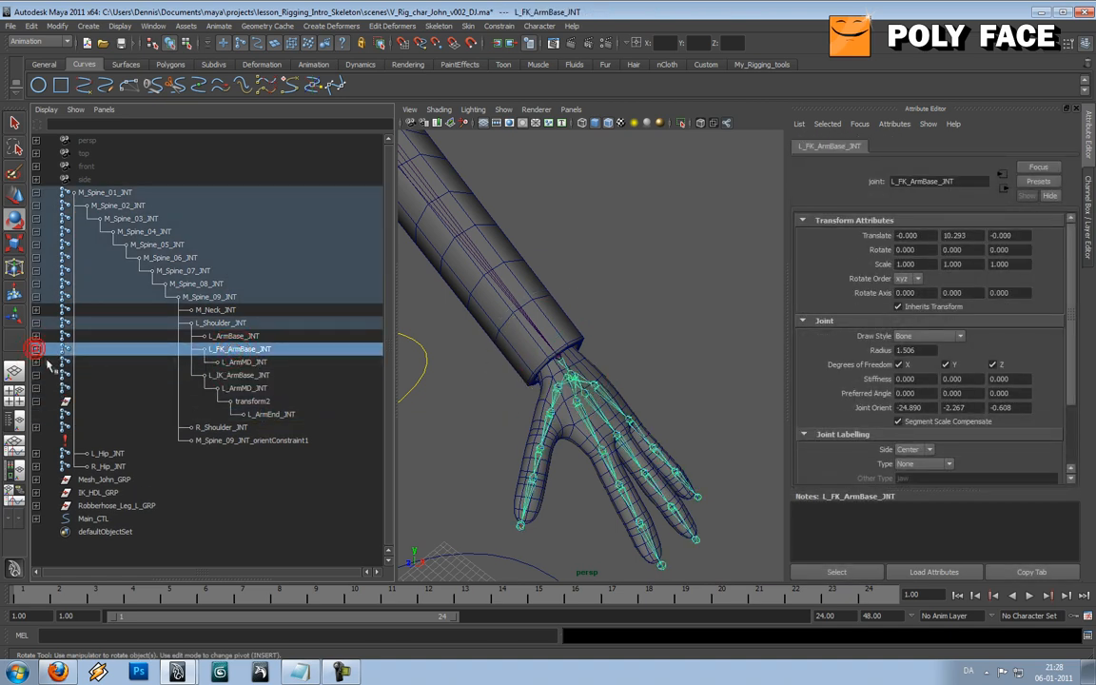
pyautogui.click(36, 362)
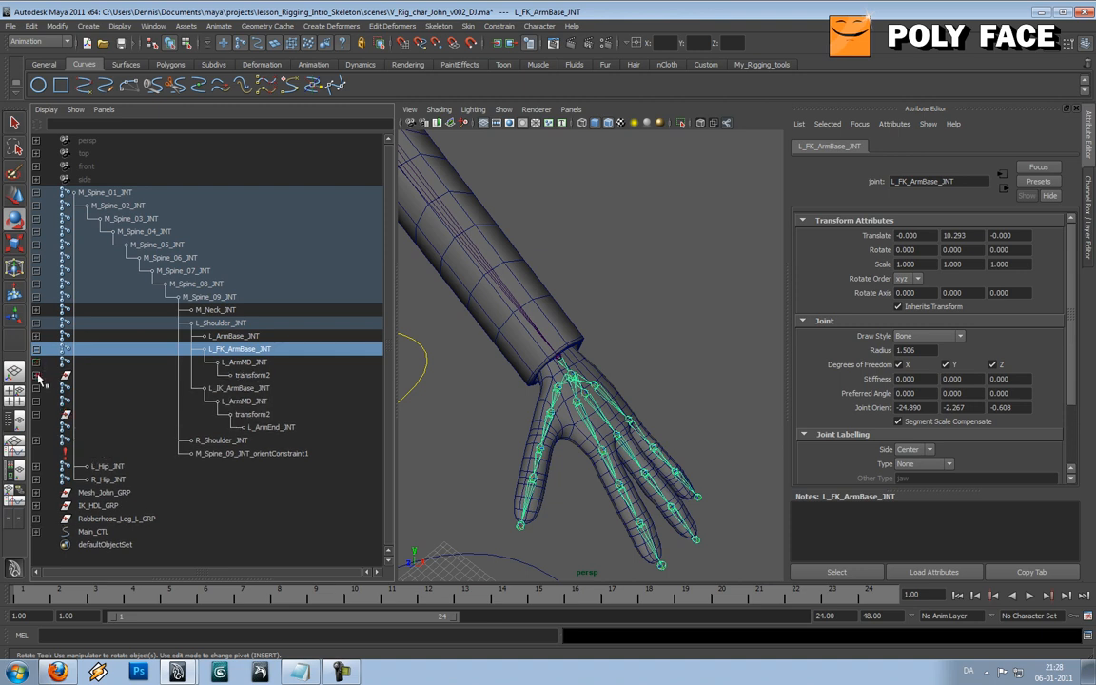
pyautogui.click(36, 375)
pyautogui.click(36, 388)
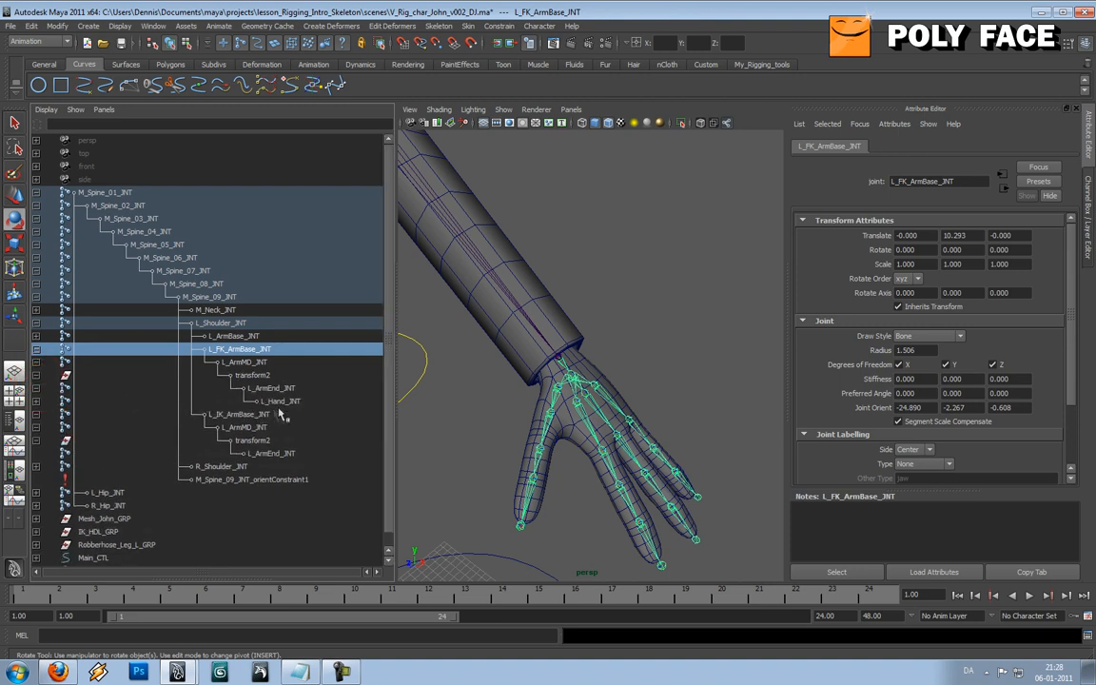
pyautogui.click(277, 401)
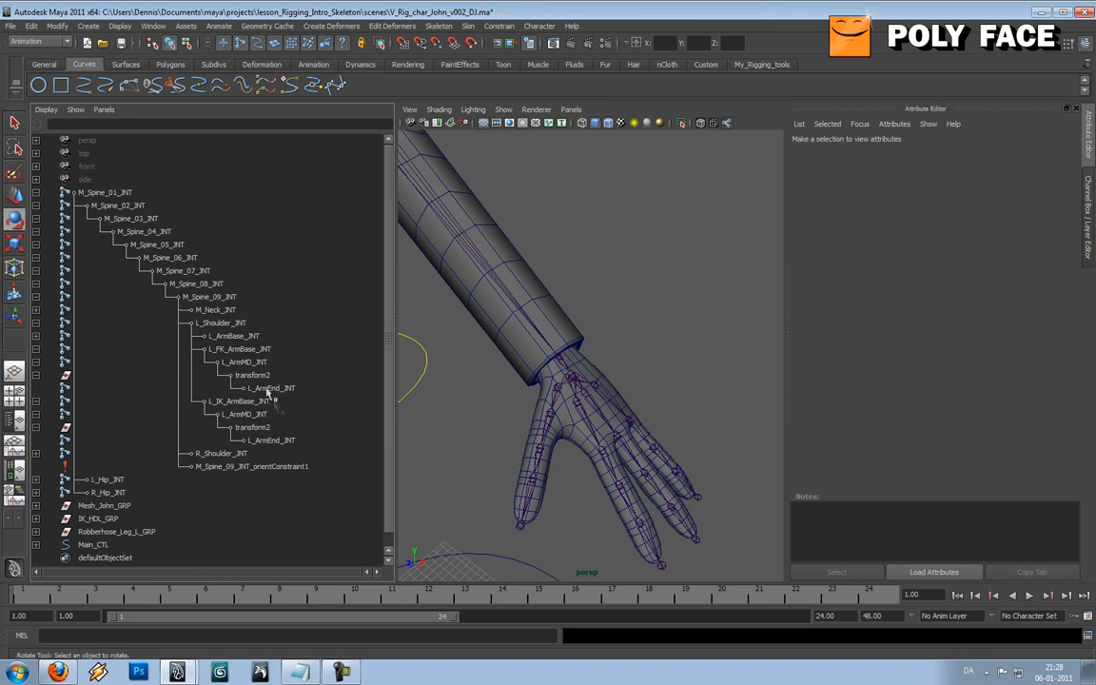
# Step: Inspect the trimmed L_FK_ArmBase_JNT and L_IK_ArmBase_JNT chains on the whole arm, then clear the selection
pyautogui.click(246, 350)
pyautogui.scroll(-3, 527, 347)
pyautogui.keyDown('alt'); pyautogui.moveTo(543, 338); pyautogui.dragTo(572, 343); pyautogui.keyUp('alt')
pyautogui.scroll(-3, 572, 342)
pyautogui.keyDown('alt'); pyautogui.moveTo(572, 342); pyautogui.dragTo(618, 380, button='middle'); pyautogui.keyUp('alt')
pyautogui.scroll(2, 617, 381)
pyautogui.keyDown('alt'); pyautogui.moveTo(561, 345); pyautogui.dragTo(537, 343); pyautogui.keyUp('alt')
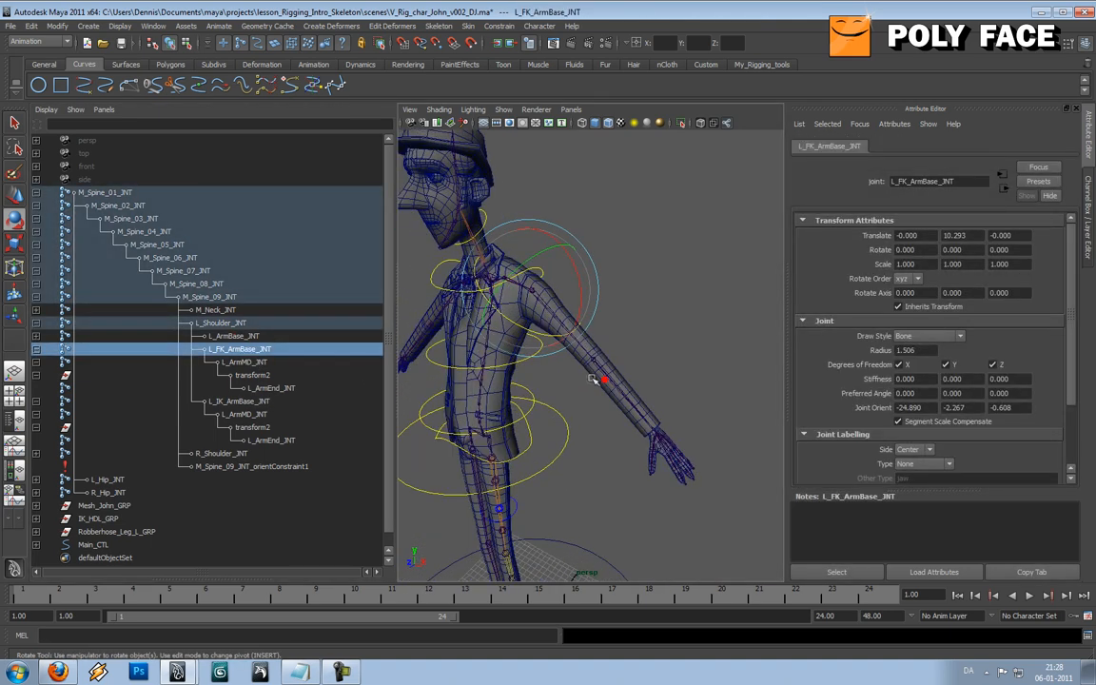
pyautogui.click(259, 401)
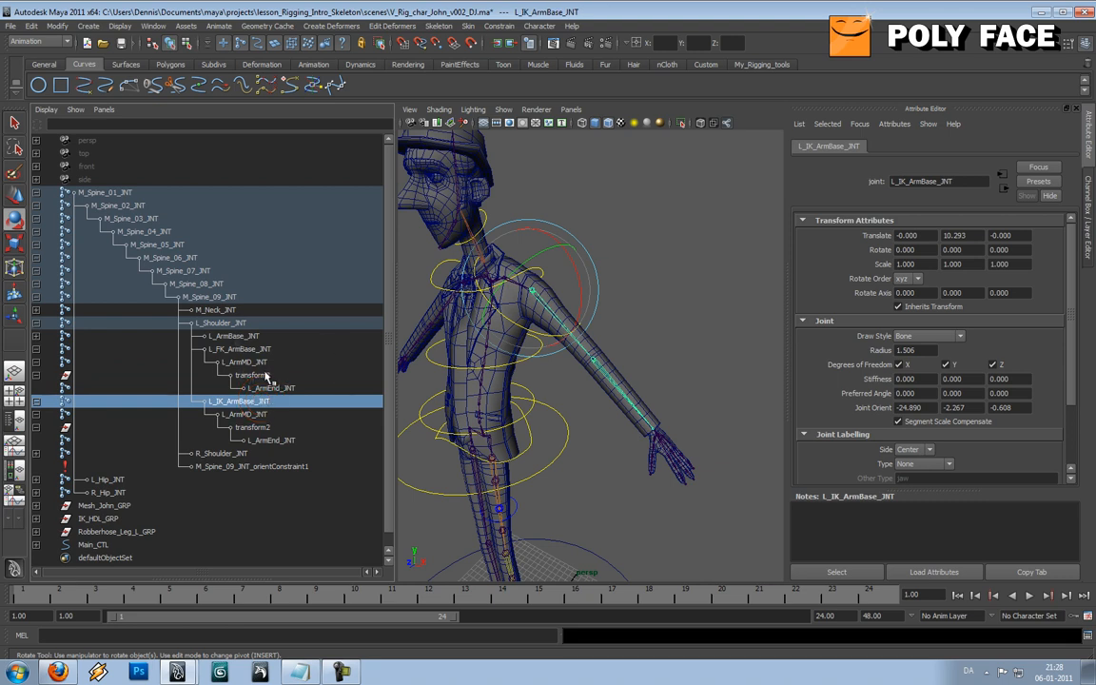
pyautogui.click(663, 289)
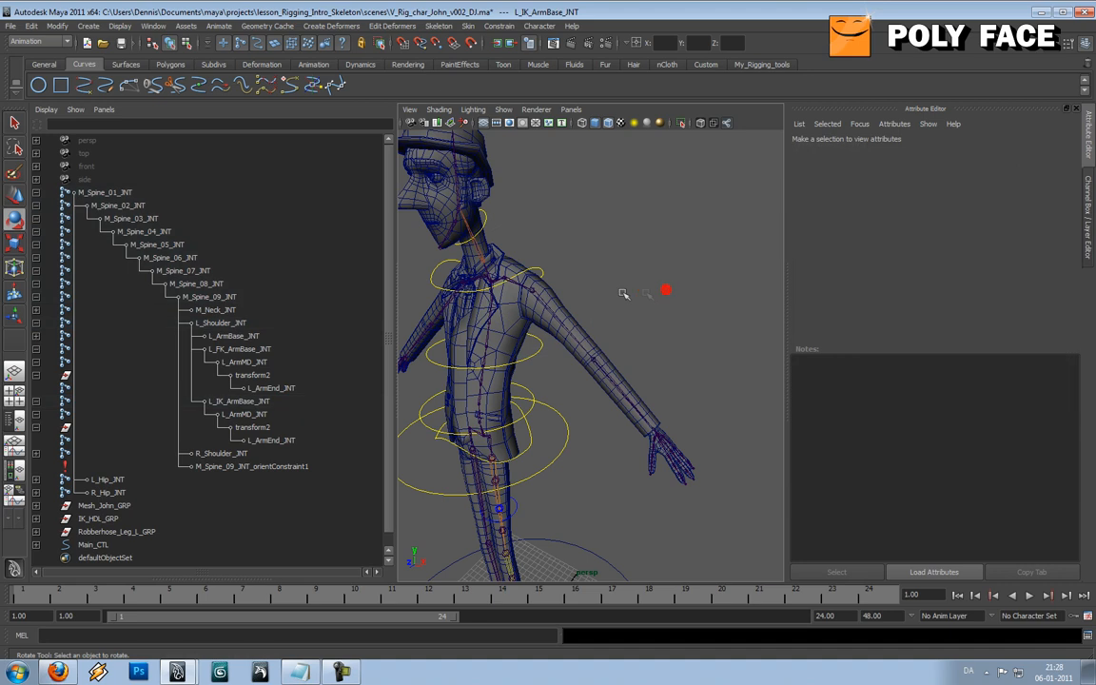
# Step: Test-rotate L_Shoulder_JNT and undo the rotation
pyautogui.keyDown('alt'); pyautogui.moveTo(577, 289); pyautogui.dragTo(633, 291); pyautogui.keyUp('alt')
pyautogui.click(497, 295)
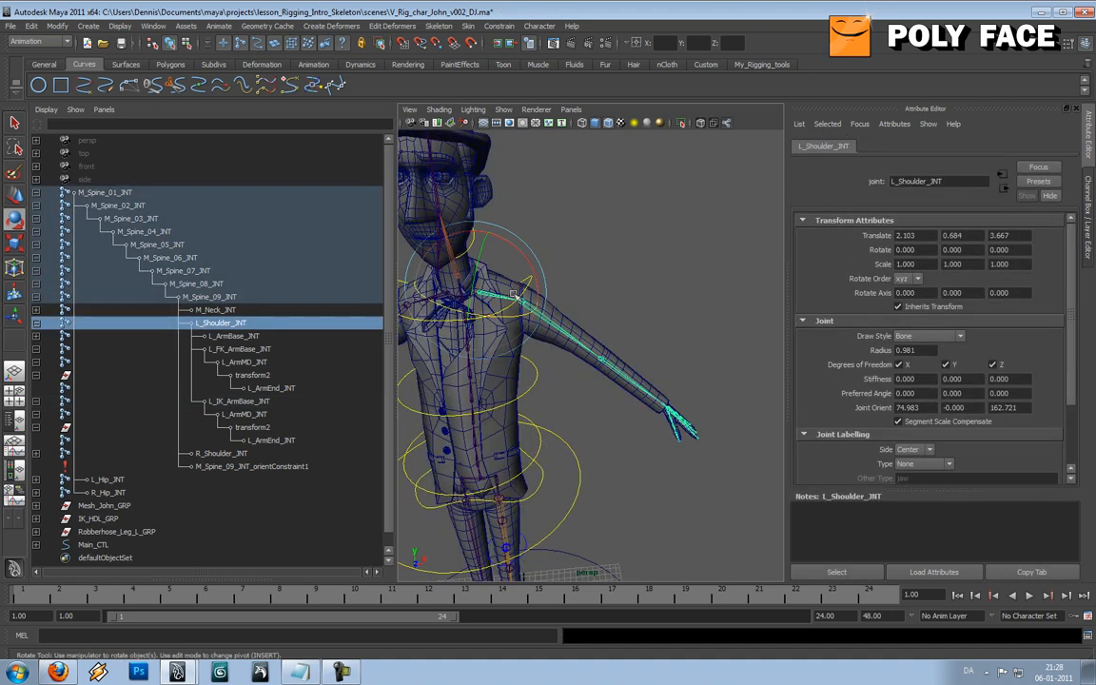
pyautogui.moveTo(530, 264)
pyautogui.mouseDown()
pyautogui.moveTo(516, 252)
pyautogui.moveTo(531, 257)
pyautogui.mouseUp()
pyautogui.hotkey('ctrl', 'z')
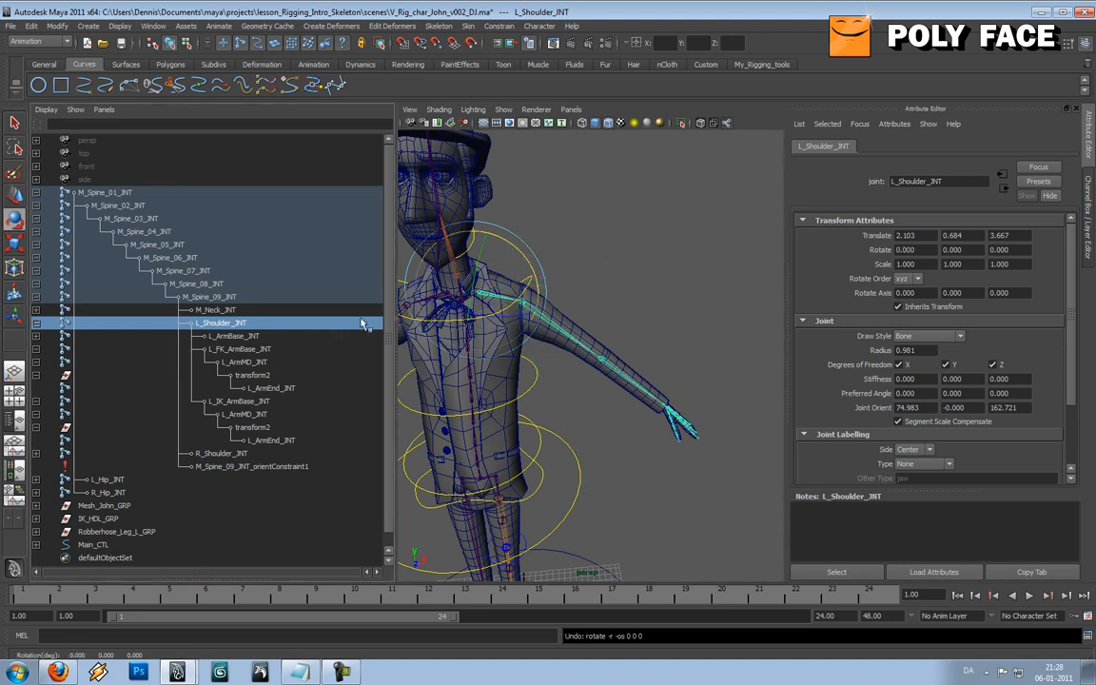
# Step: Test-rotate L_ArmBase_JNT and L_FK_ArmBase_JNT separately, undoing each rotation
pyautogui.click(254, 337)
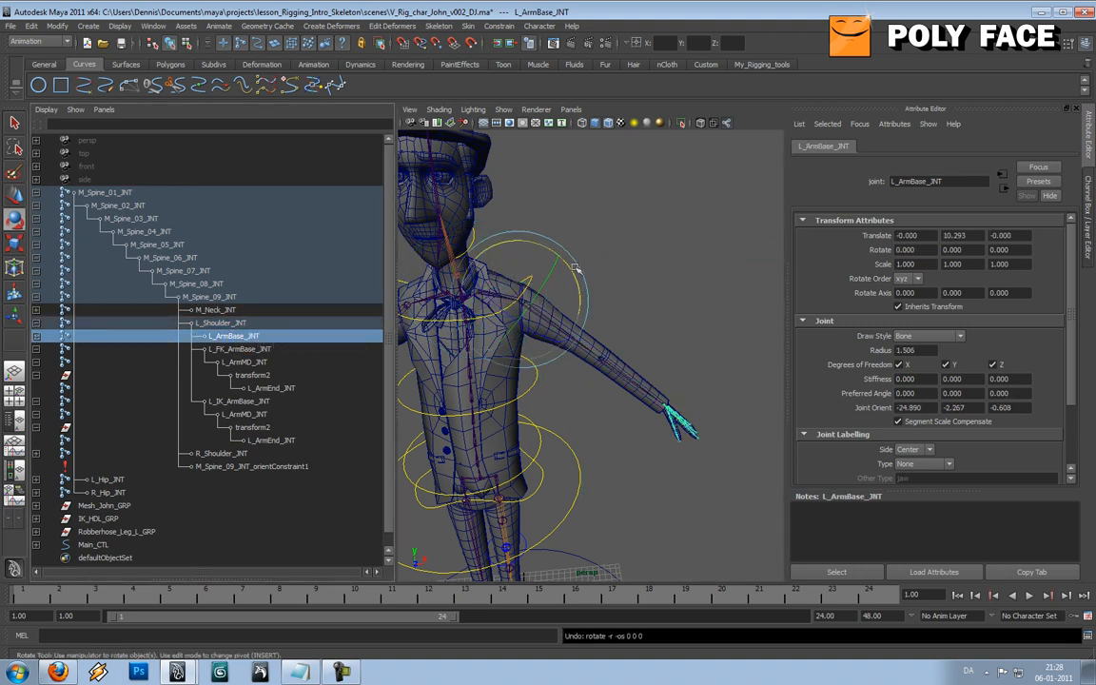
pyautogui.moveTo(572, 272); pyautogui.dragTo(613, 340)
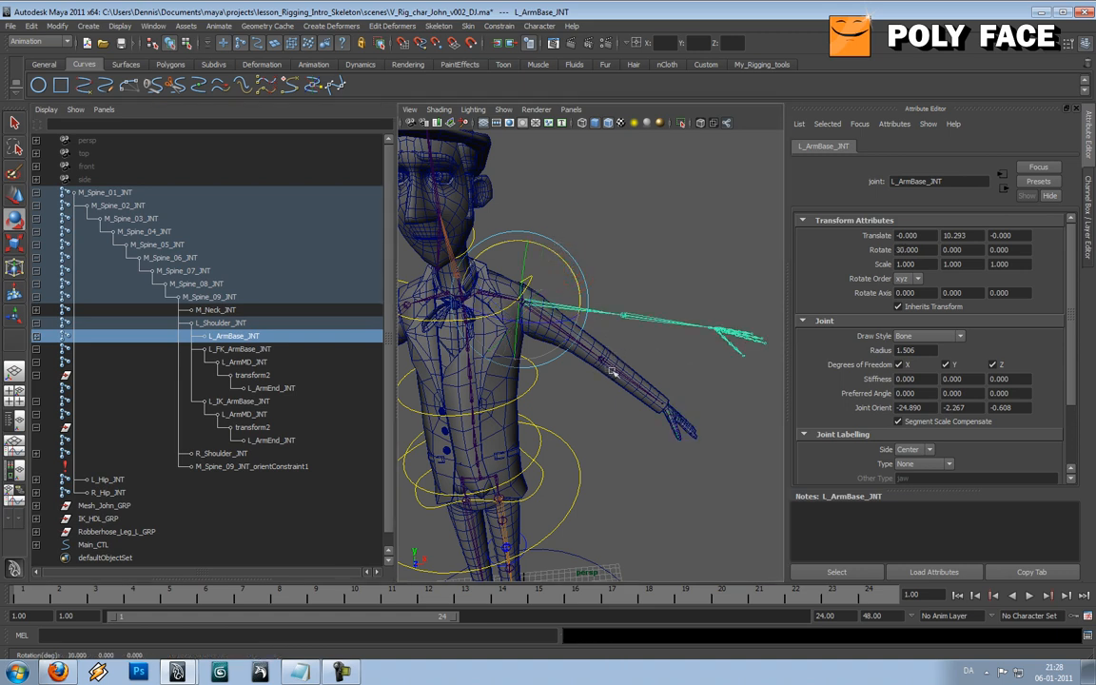
pyautogui.hotkey('ctrl', 'z')
pyautogui.click(245, 350)
pyautogui.moveTo(569, 268); pyautogui.dragTo(575, 298)
pyautogui.hotkey('ctrl', 'z')
# Step: Check the IK arm base joint and the transform values of transform2 and L_ArmMD_JNT in the FK chain
pyautogui.click(228, 401)
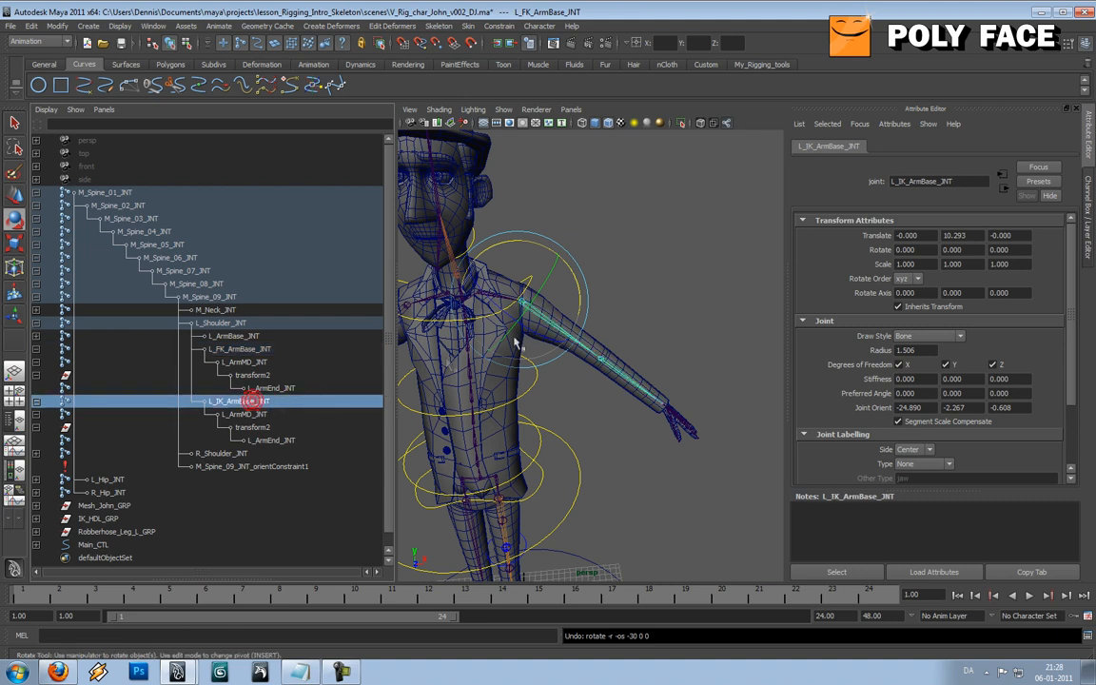
pyautogui.click(274, 375)
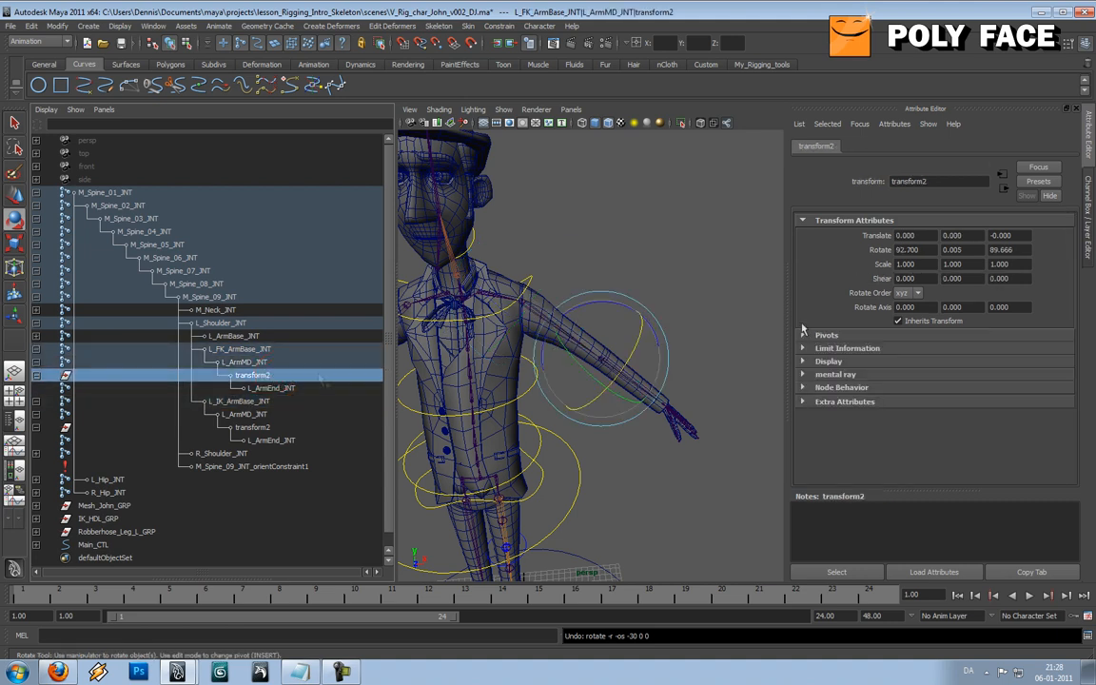
pyautogui.click(1090, 203)
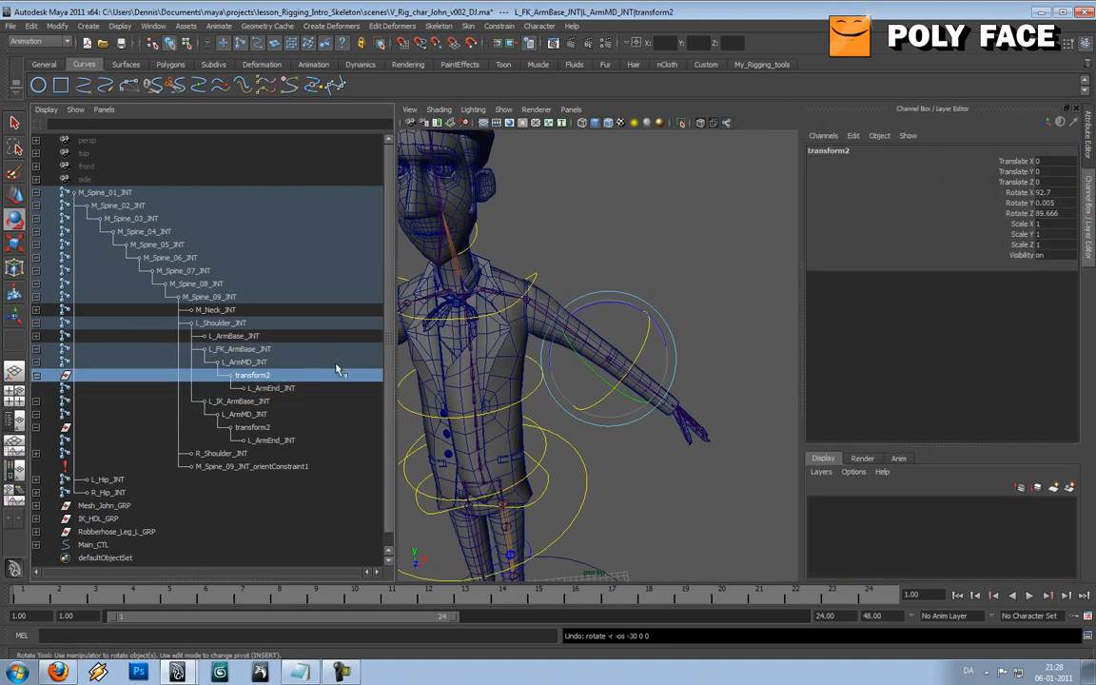
pyautogui.click(285, 362)
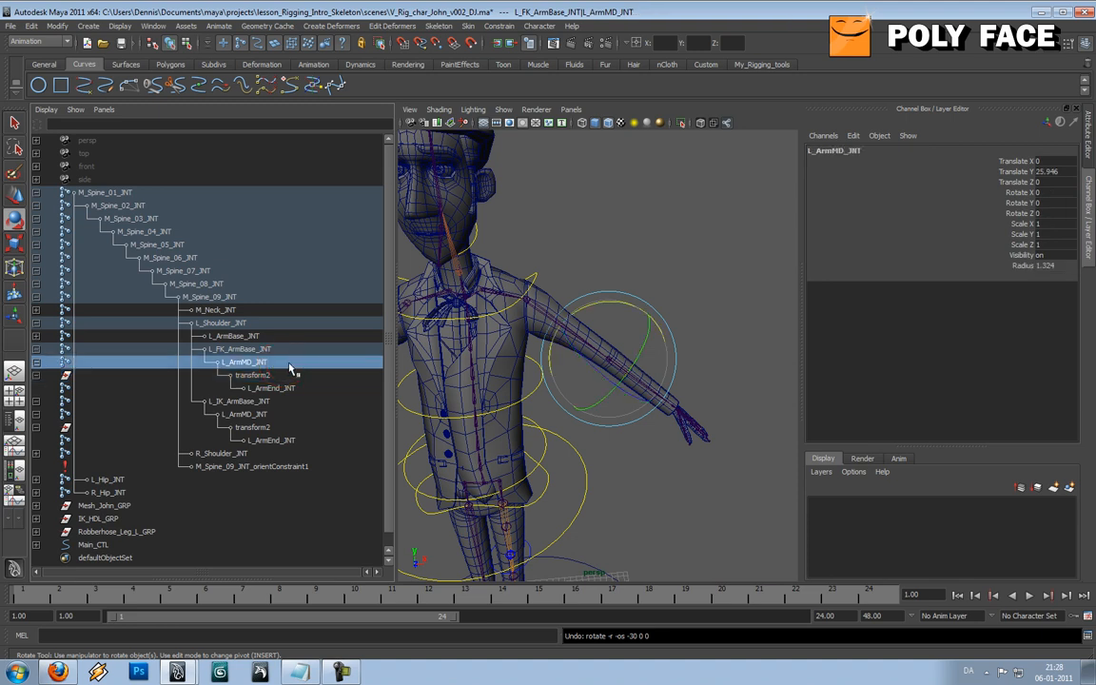
# Step: Freeze the translate, rotate and scale transformations of L_FK_ArmBase_JNT and L_IK_ArmBase_JNT together, and check both joints
pyautogui.click(255, 350)
pyautogui.click(36, 349)
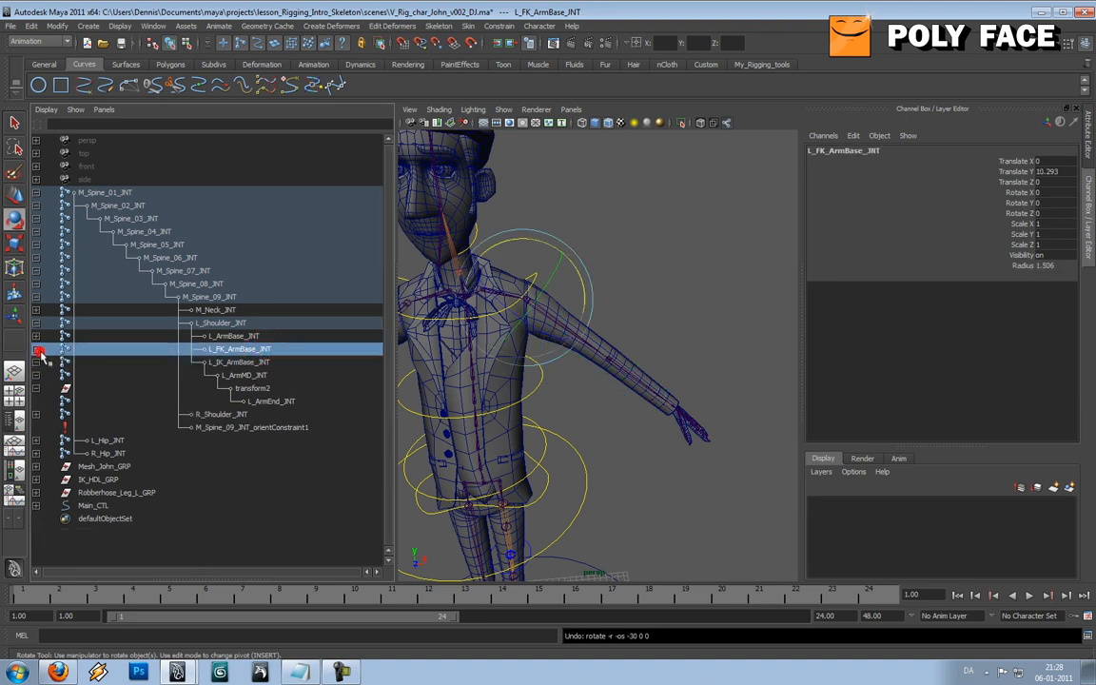
pyautogui.click(36, 362)
pyautogui.keyDown('ctrl'); pyautogui.click(233, 362); pyautogui.keyUp('ctrl')
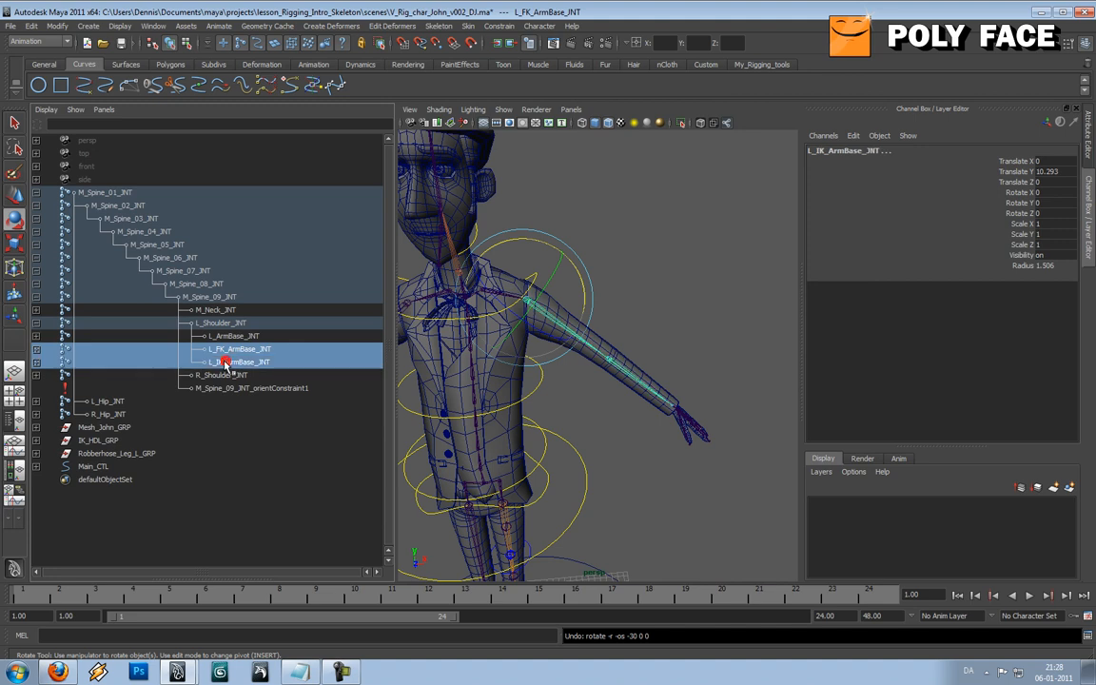
pyautogui.click(52, 27)
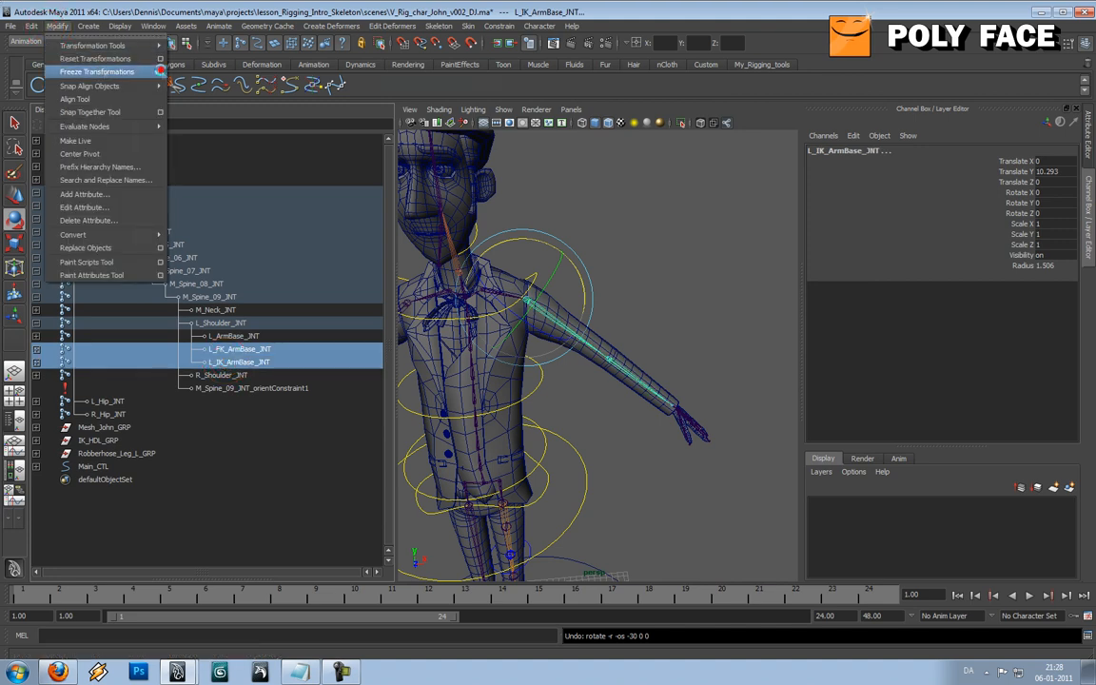
pyautogui.click(162, 72)
pyautogui.moveTo(283, 78); pyautogui.dragTo(257, 47)
pyautogui.click(308, 270)
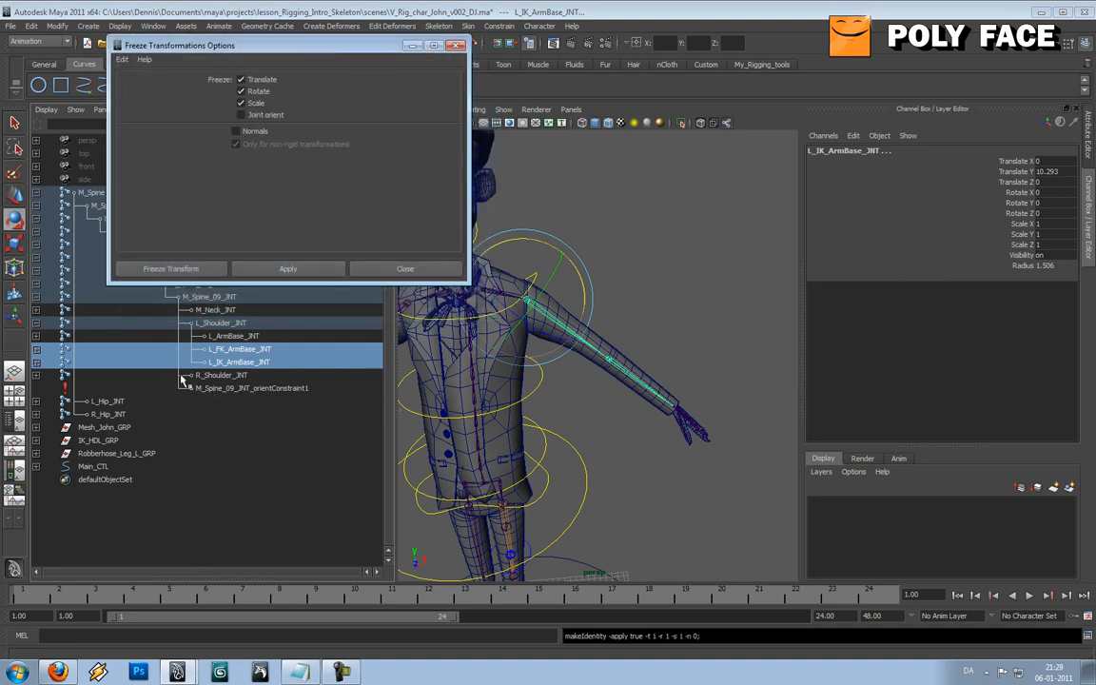
pyautogui.click(243, 350)
pyautogui.click(238, 362)
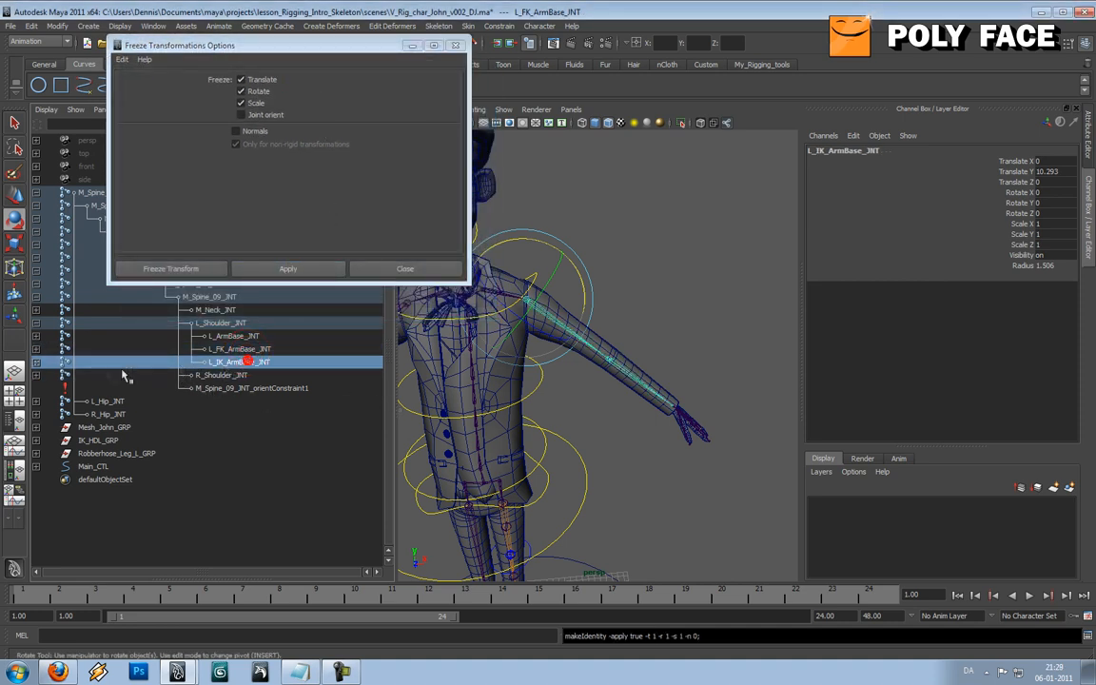
# Step: Try deleting transform2 from the IK arm chain and undo the deletion
pyautogui.click(36, 362)
pyautogui.click(253, 389)
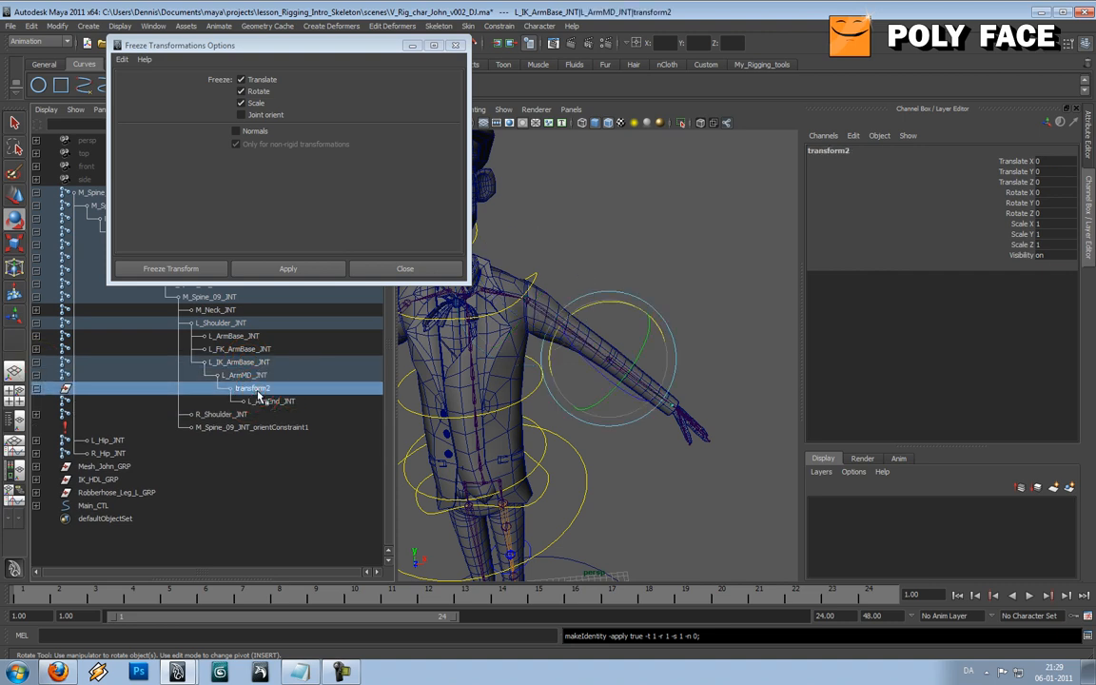
pyautogui.press('Delete')
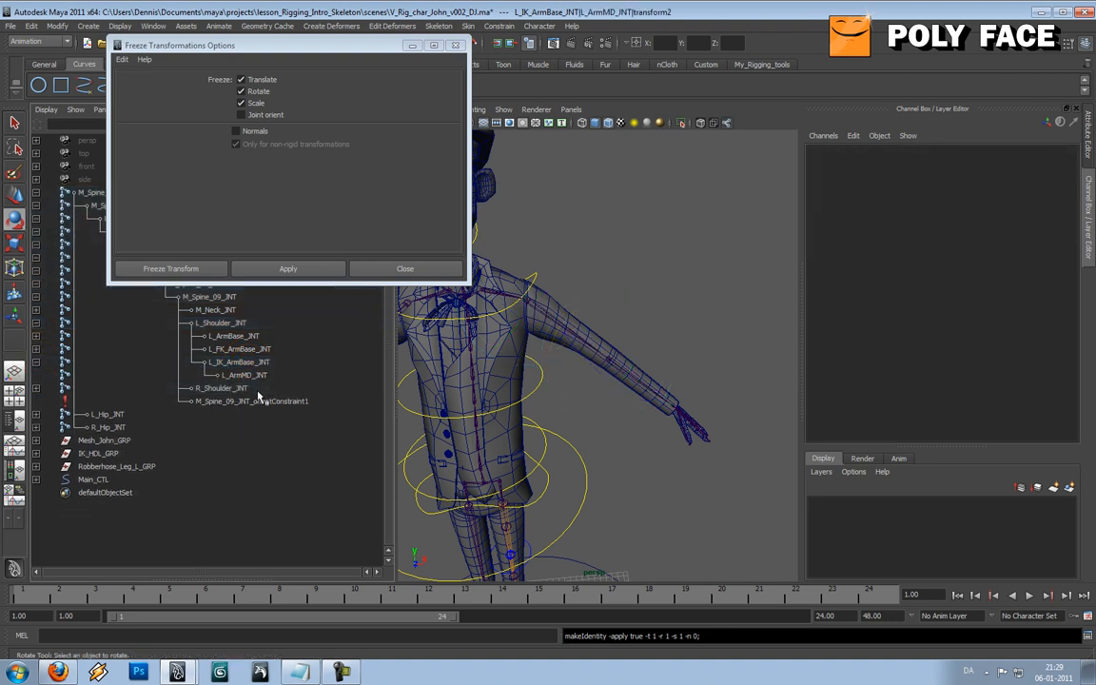
pyautogui.click(254, 375)
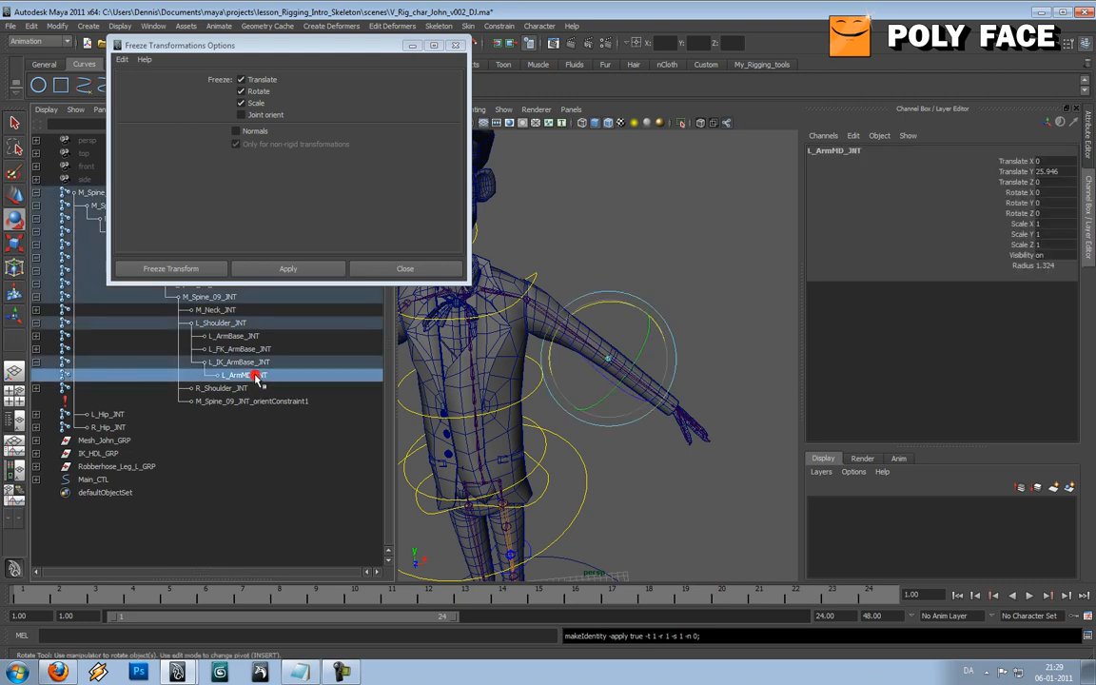
pyautogui.hotkey('ctrl', 'z')
pyautogui.hotkey('ctrl', 'z')
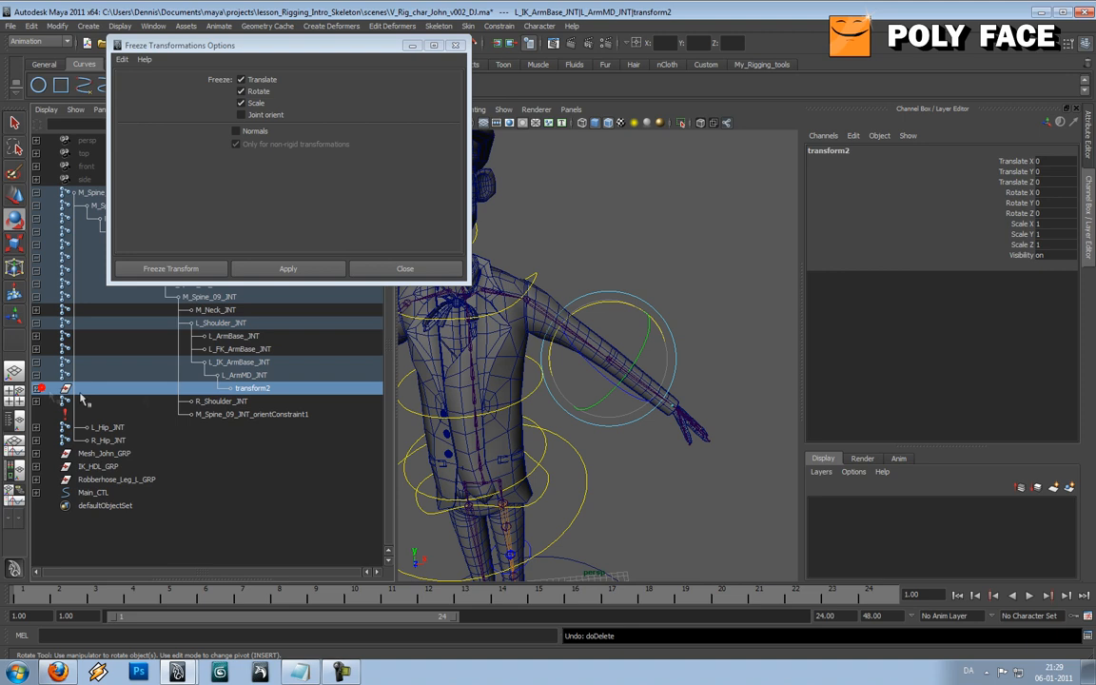
# Step: Freeze the translate, rotate and scale transformations of L_ArmEnd_JNT under transform2 in the IK arm chain
pyautogui.click(36, 388)
pyautogui.click(279, 402)
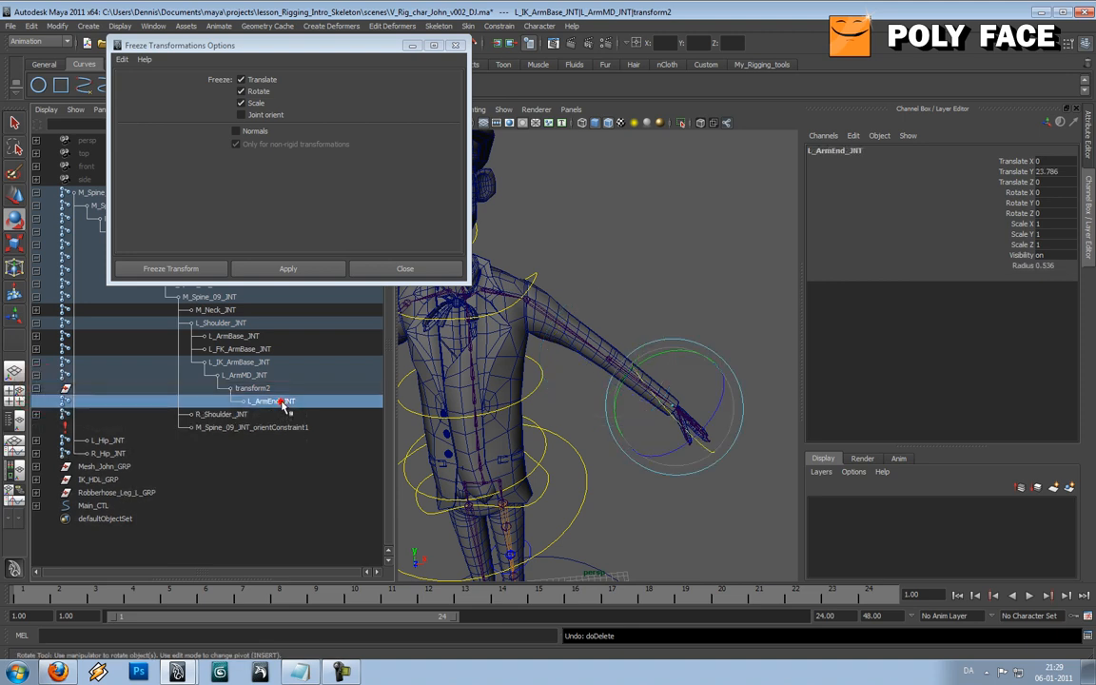
pyautogui.click(290, 269)
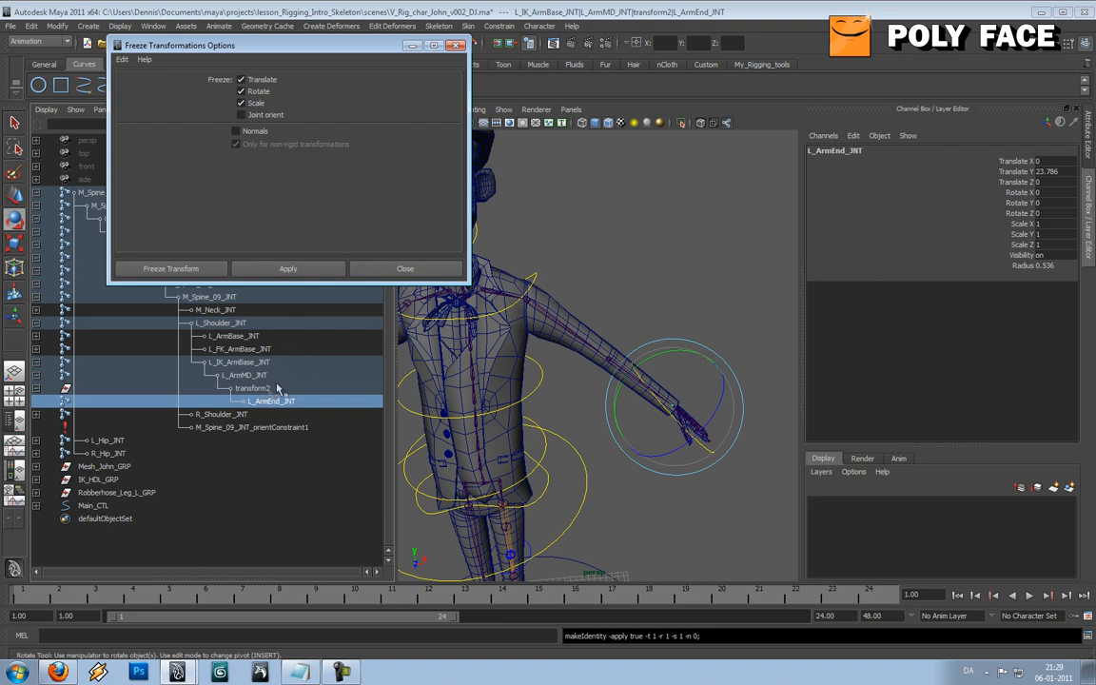
pyautogui.click(405, 269)
# Step: Delete the history of both L_FK_ArmBase_JNT and L_IK_ArmBase_JNT
pyautogui.click(237, 362)
pyautogui.keyDown('ctrl'); pyautogui.click(238, 349); pyautogui.keyUp('ctrl')
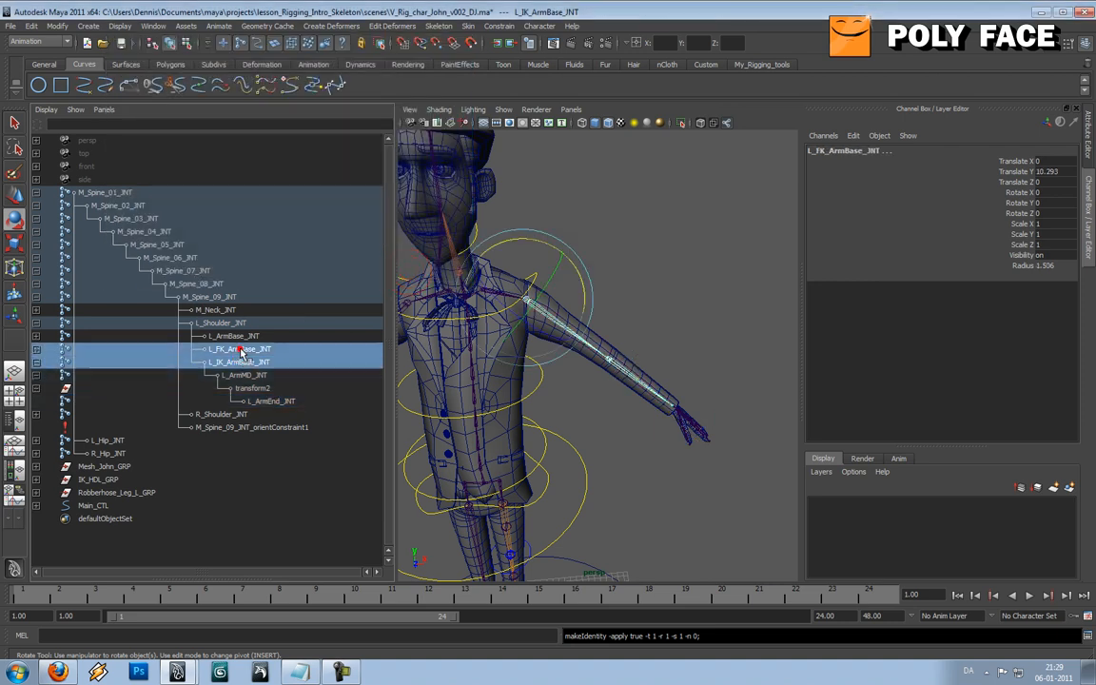
pyautogui.click(38, 28)
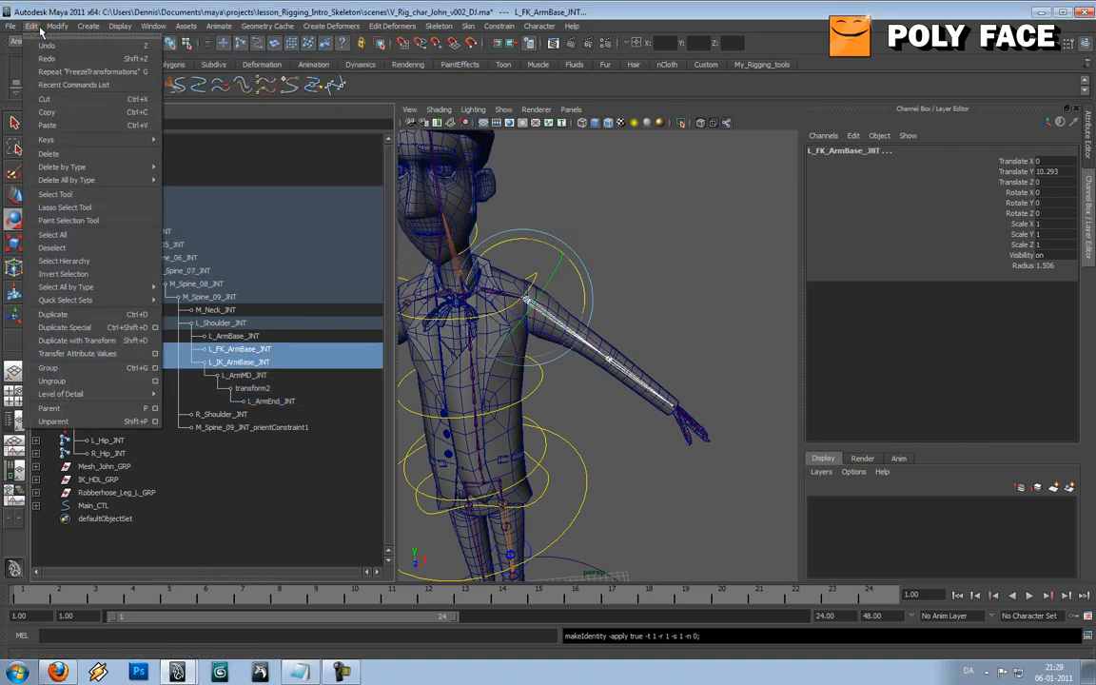
pyautogui.moveTo(14, 29)
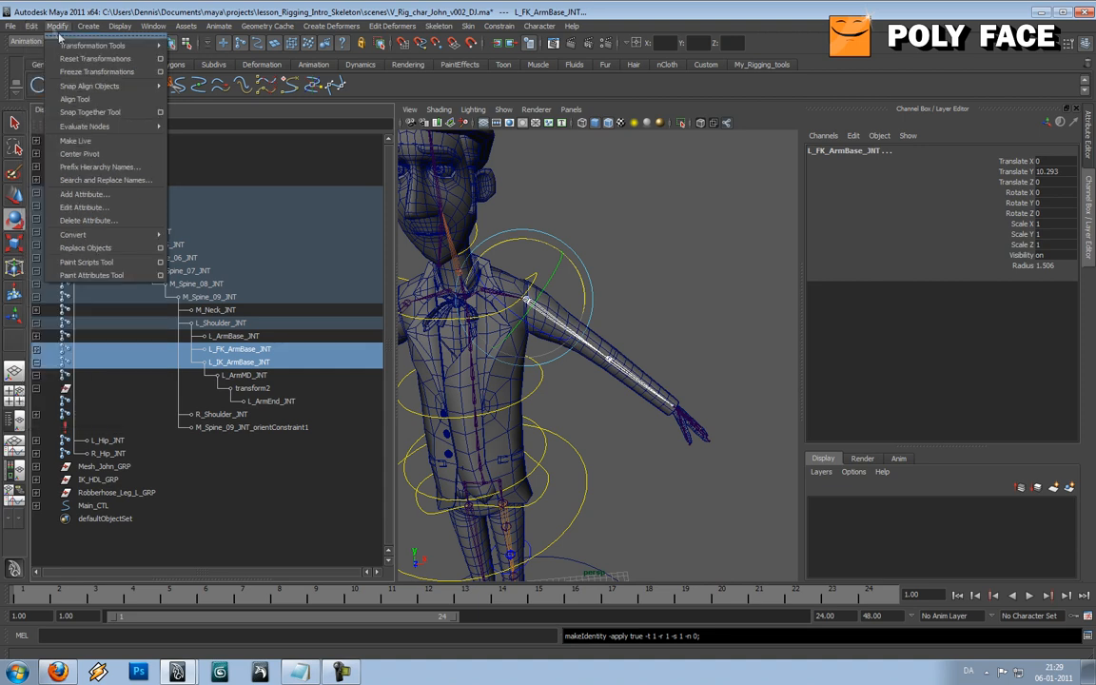
pyautogui.moveTo(122, 135)
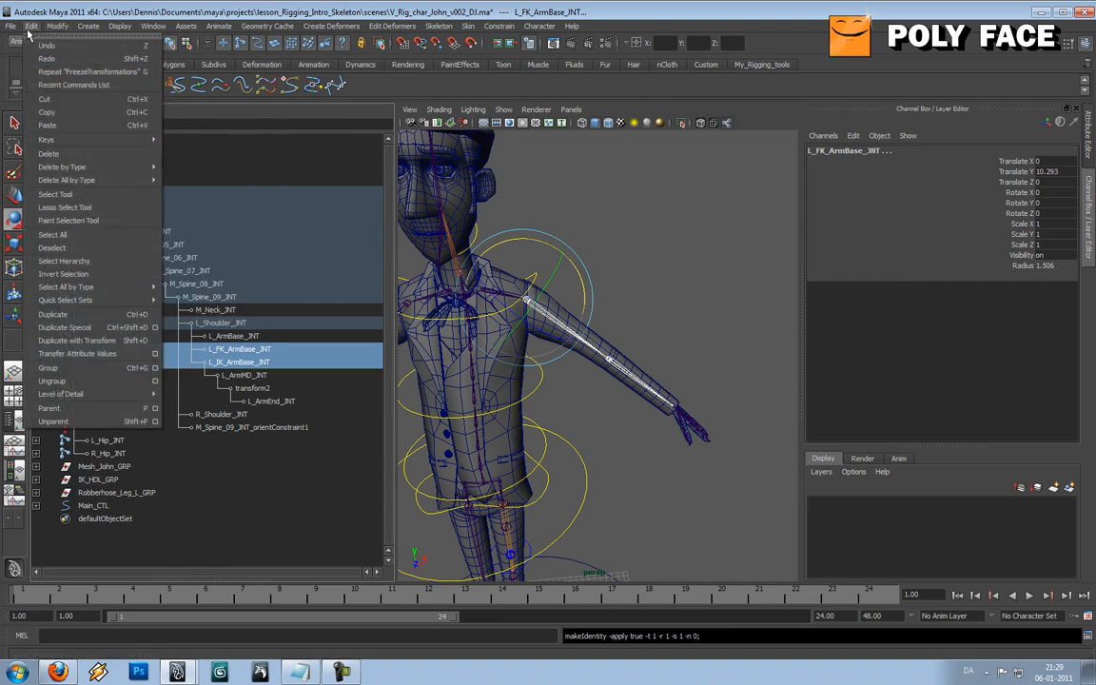
pyautogui.moveTo(135, 179)
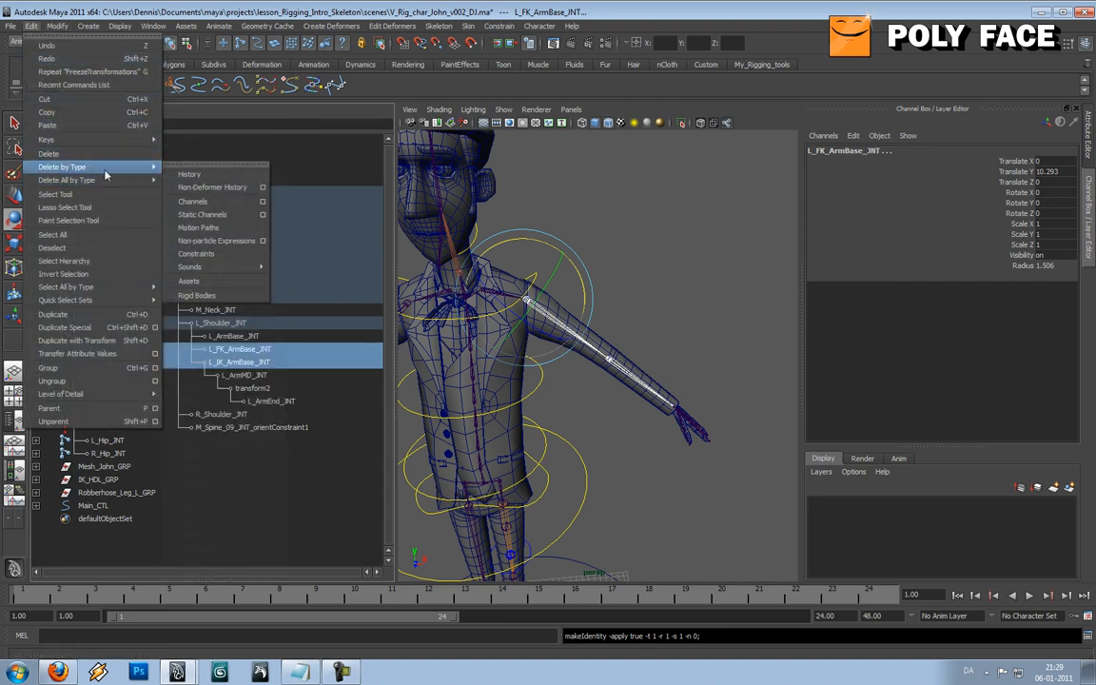
pyautogui.click(194, 175)
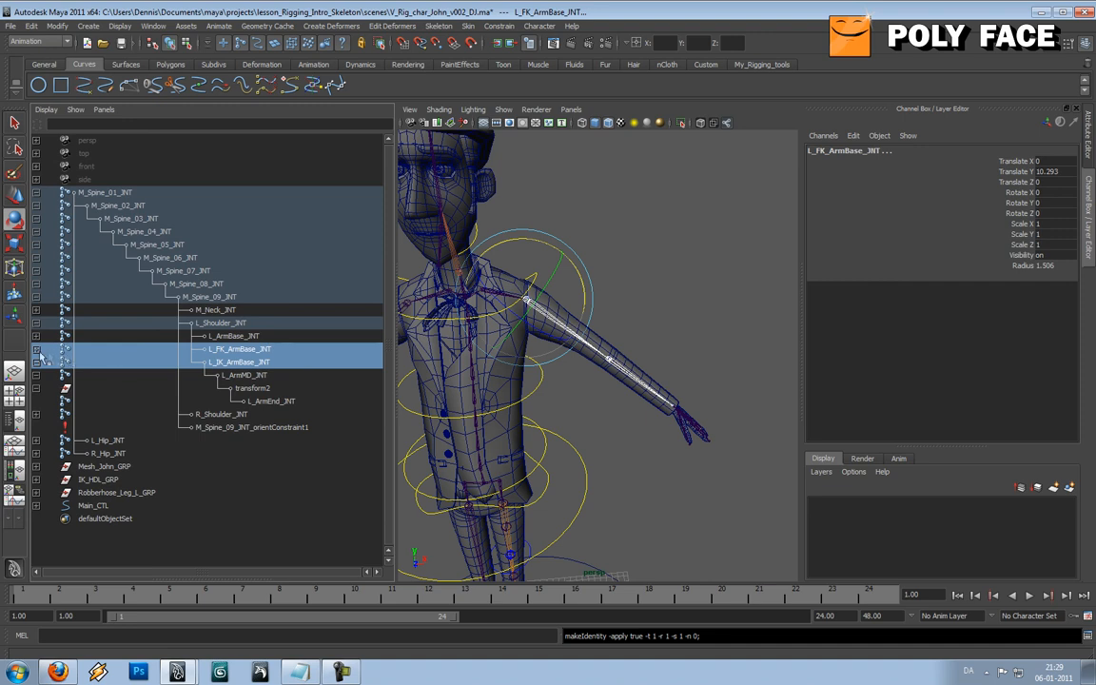
# Step: Inspect L_ArmMD_JNT, transform2 and L_ArmEnd_JNT in the IK arm chain, then clear the selection
pyautogui.click(246, 376)
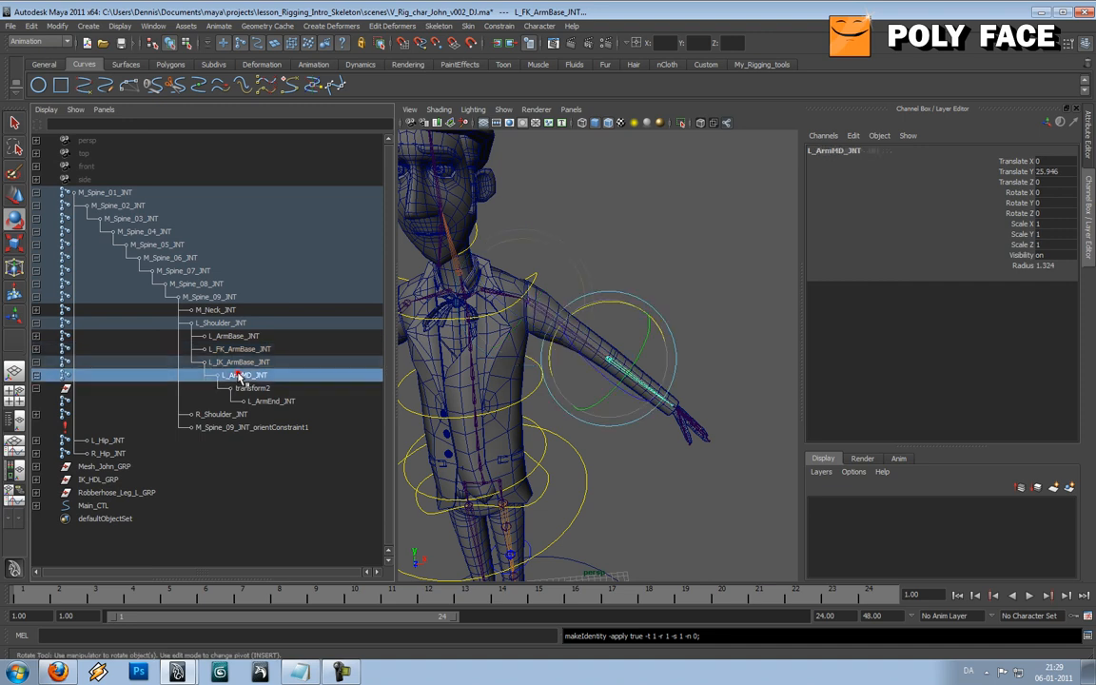
pyautogui.moveTo(249, 379); pyautogui.dragTo(268, 407)
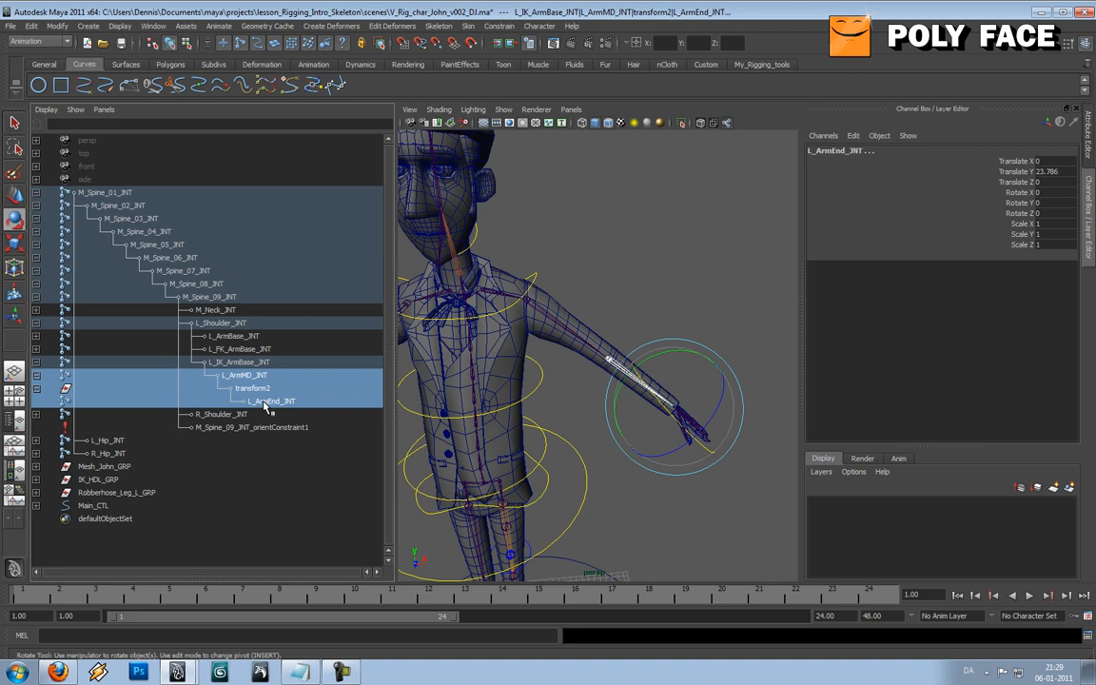
pyautogui.click(625, 265)
pyautogui.keyDown('alt'); pyautogui.moveTo(660, 296); pyautogui.dragTo(605, 299); pyautogui.keyUp('alt')
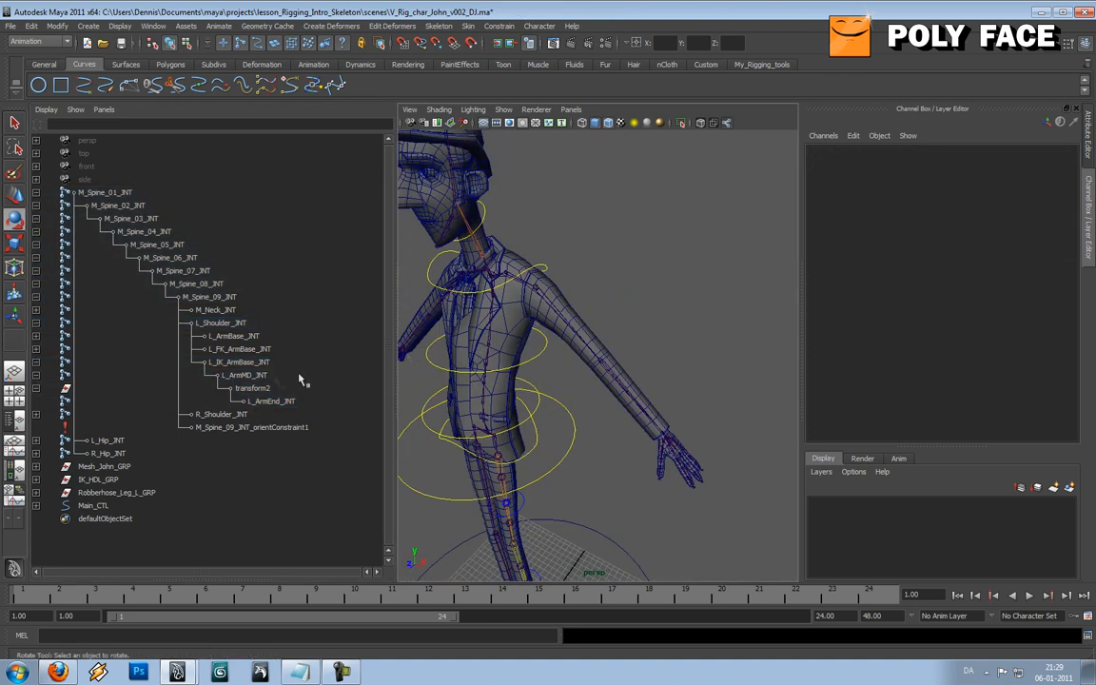
# Step: Rename the middle arm joint under L_IK_ArmBase_JNT to L_IK_ArmMD_JNT
pyautogui.click(230, 364)
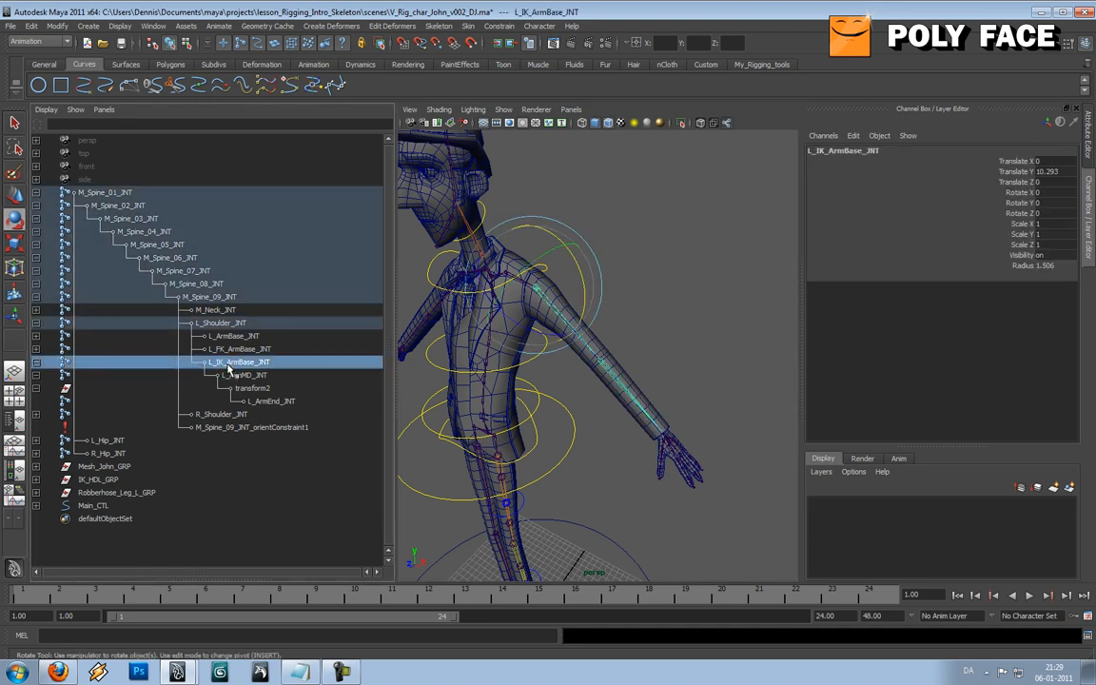
pyautogui.doubleClick(242, 375)
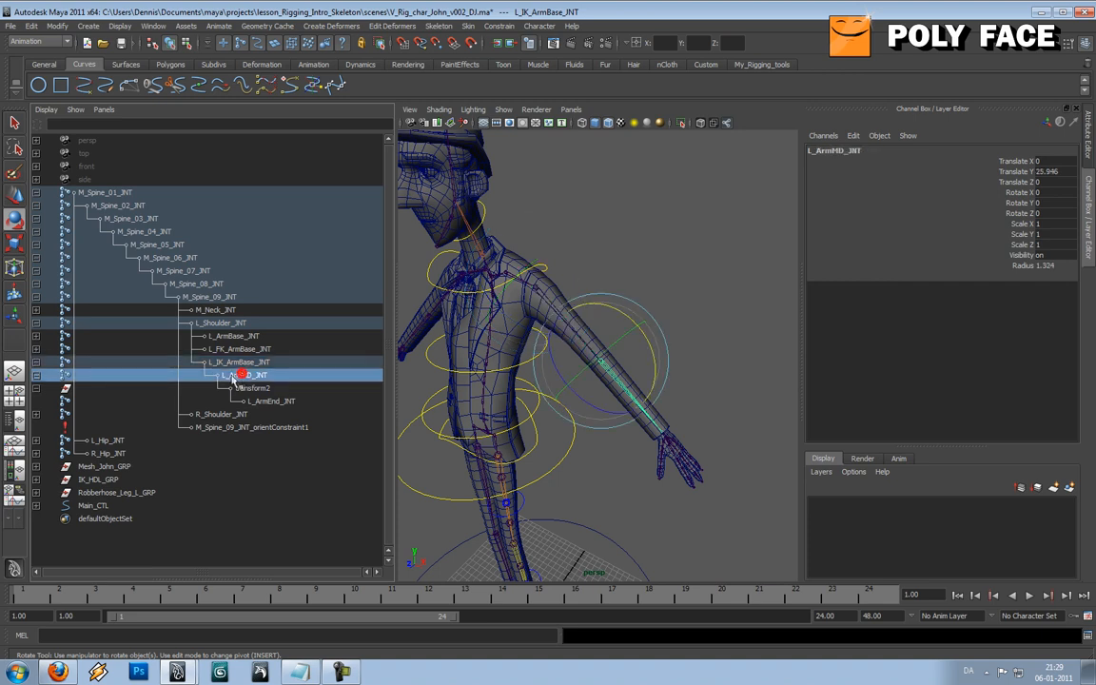
pyautogui.click(224, 376)
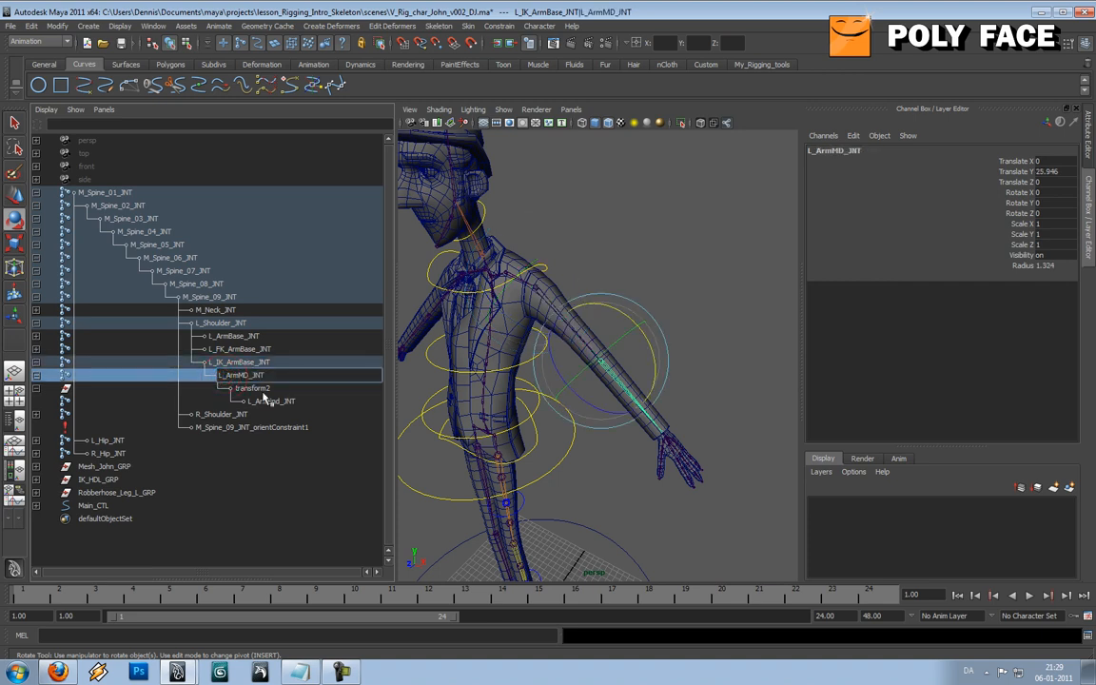
pyautogui.write('IK_')
pyautogui.press('Return')
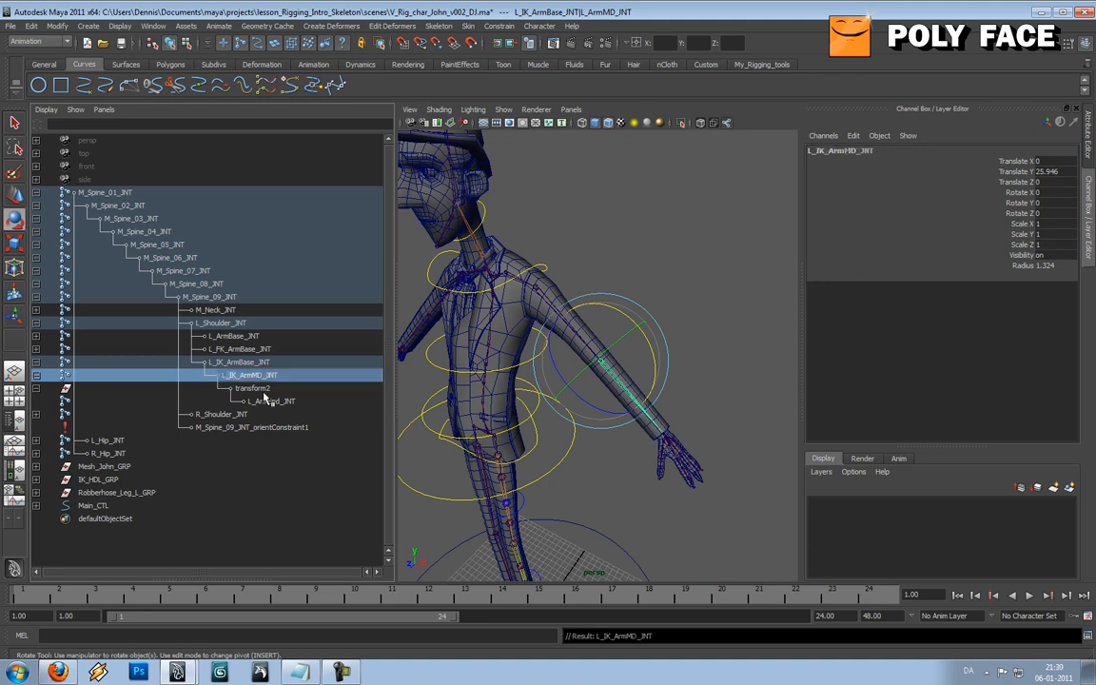
# Step: Rename the end joint of the IK arm chain to L_IK_ArmEnd_JNT, and check the chain's upper joints
pyautogui.click(266, 402)
pyautogui.doubleClick(266, 401)
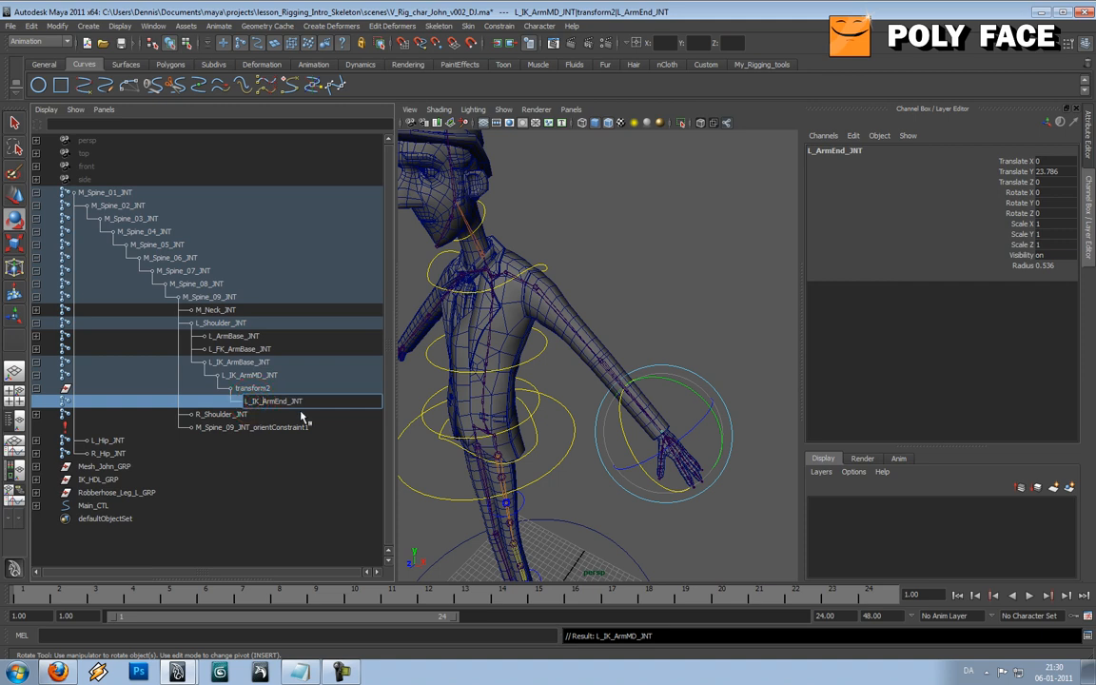
pyautogui.press('Return')
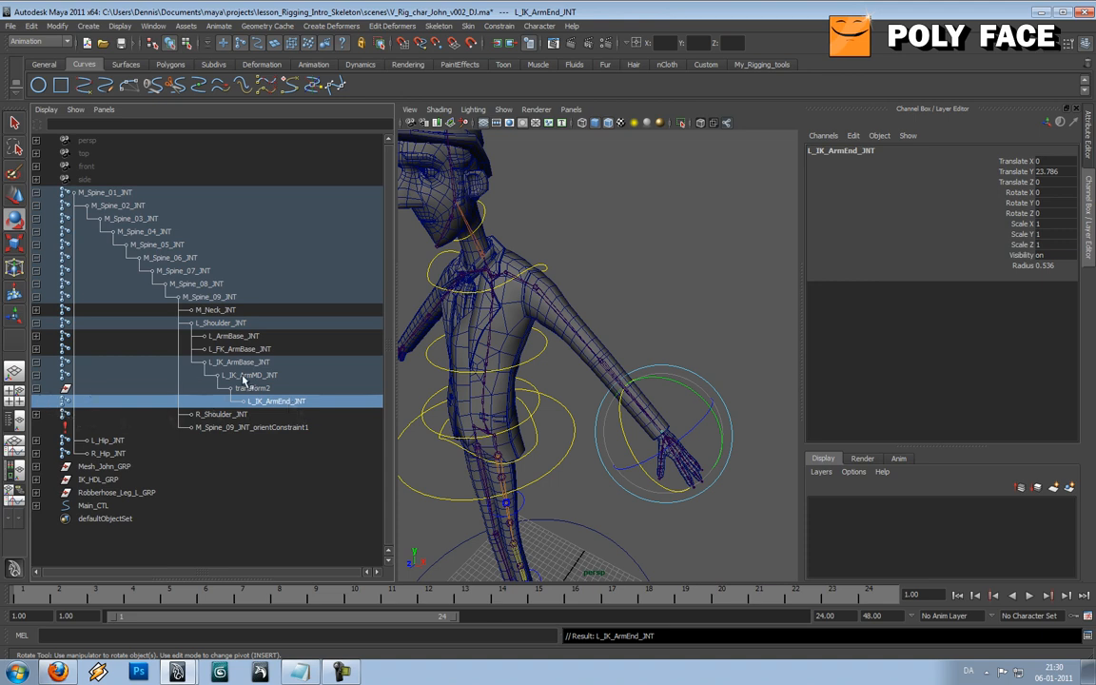
pyautogui.click(244, 374)
pyautogui.click(233, 361)
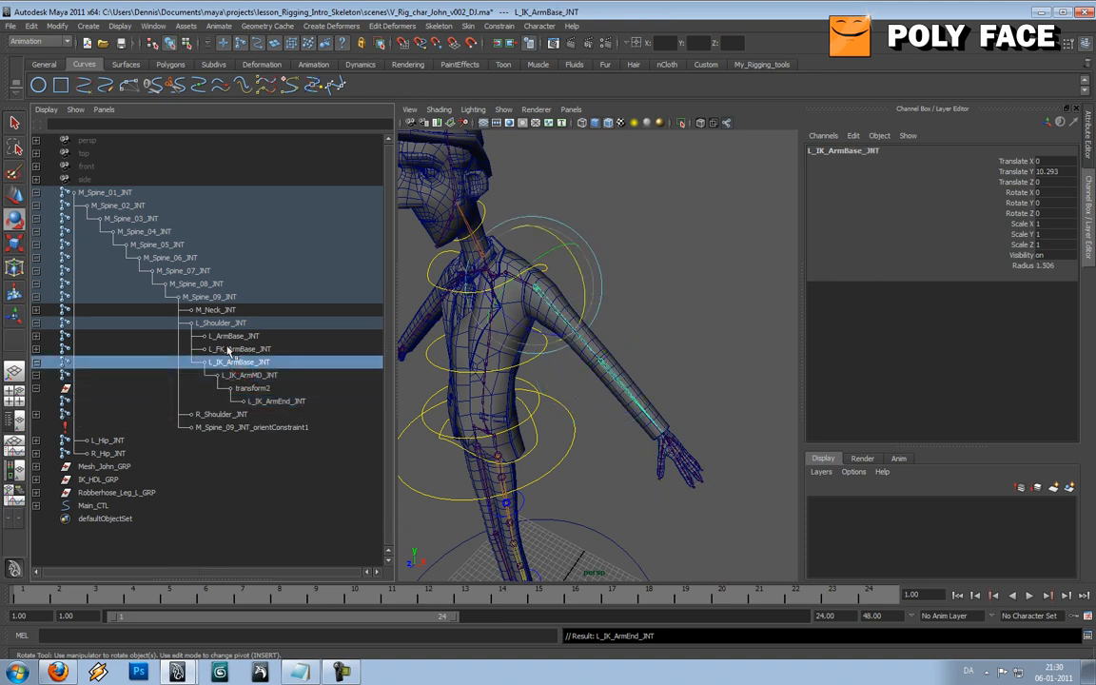
# Step: Expand the L_FK_ArmBase_JNT chain and rename its middle joint to L_FK_ArmMD_JNT
pyautogui.keyDown('shift'); pyautogui.click(36, 349); pyautogui.keyUp('shift')
pyautogui.click(227, 348)
pyautogui.doubleClick(226, 349)
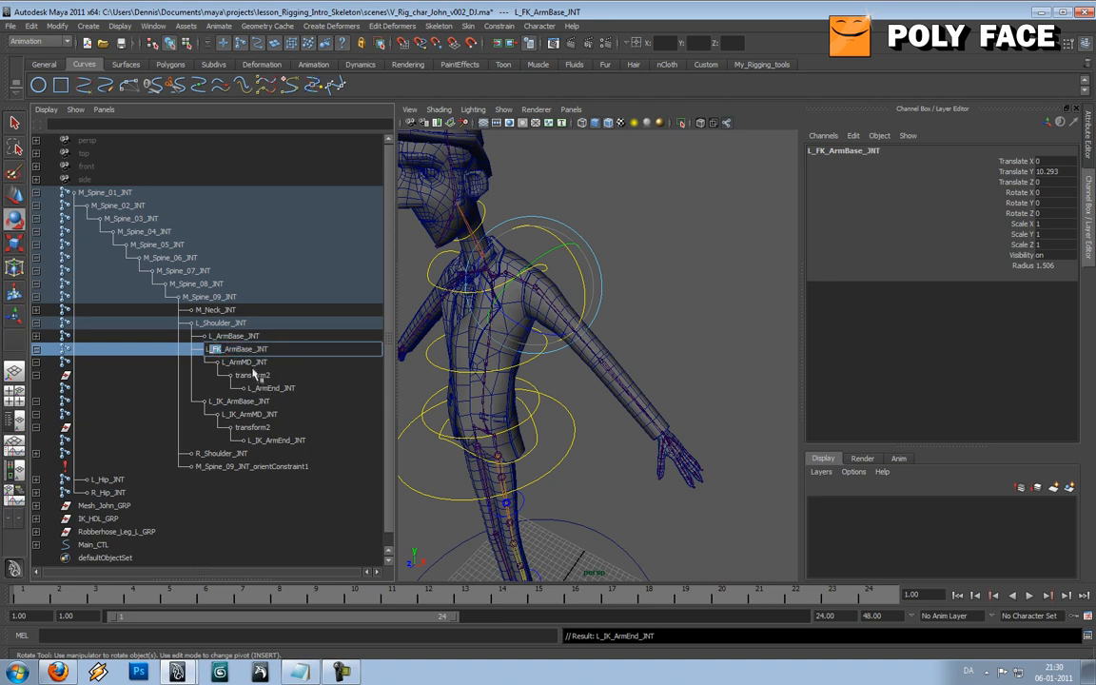
pyautogui.click(239, 362)
pyautogui.doubleClick(225, 362)
pyautogui.click(227, 363)
pyautogui.write('FK_')
# Step: Rename the end joint of the FK arm chain to L_FK_ArmEnd_JNT, and collapse the FK and IK chains
pyautogui.click(259, 388)
pyautogui.doubleClick(257, 388)
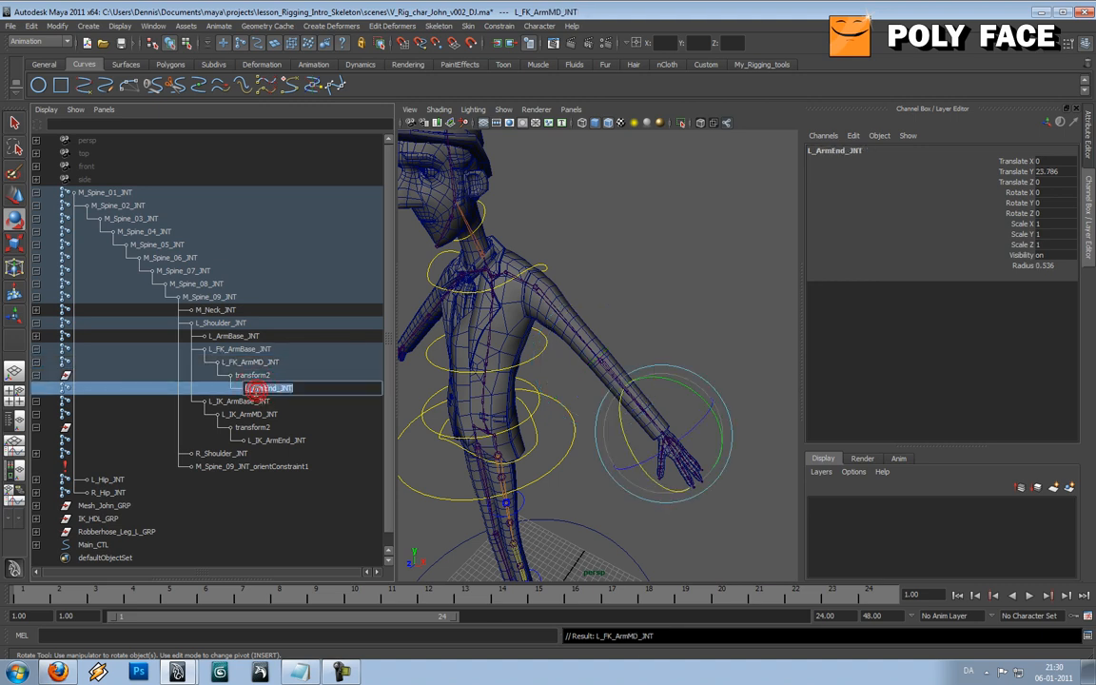
pyautogui.click(253, 388)
pyautogui.write('FK_')
pyautogui.press('Return')
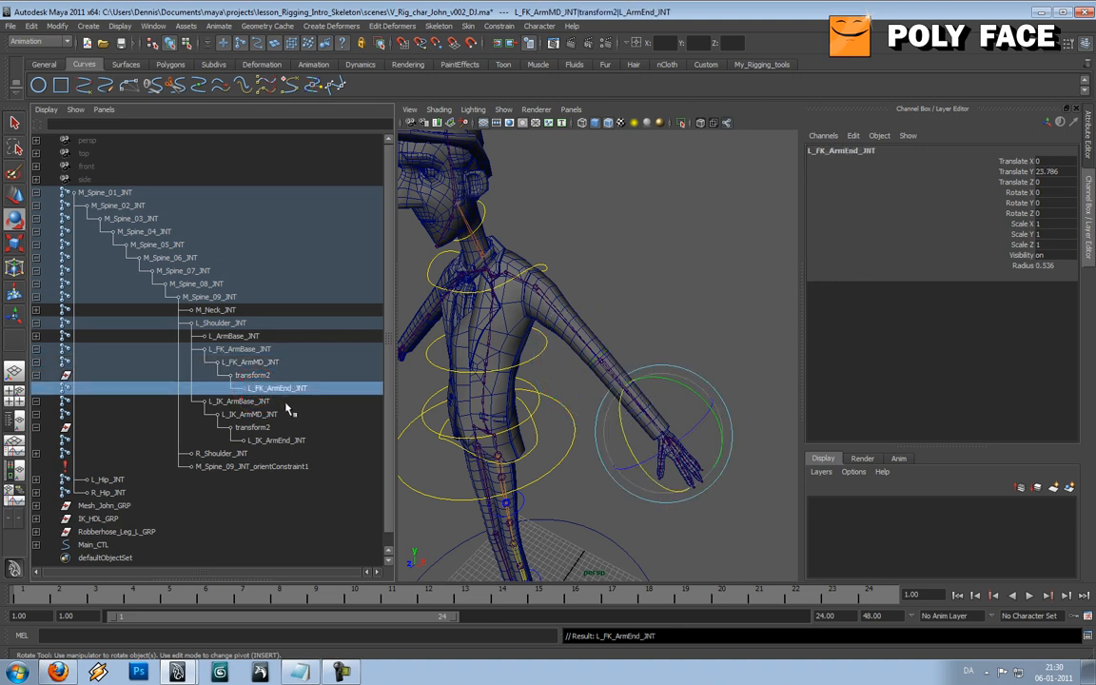
pyautogui.click(36, 349)
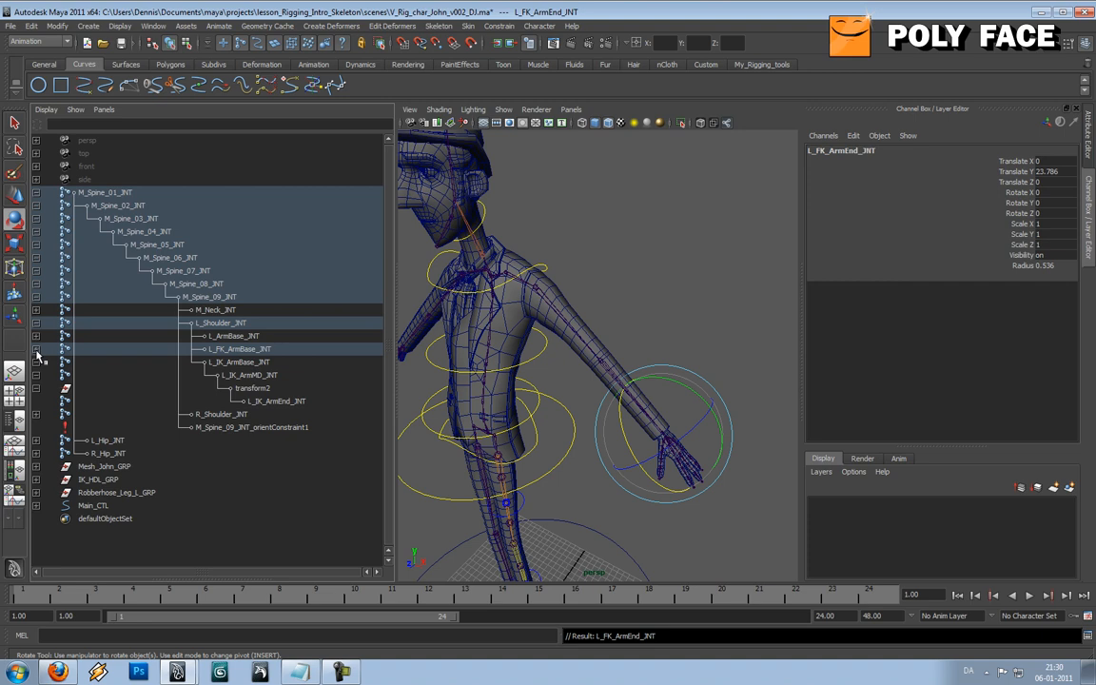
pyautogui.click(36, 362)
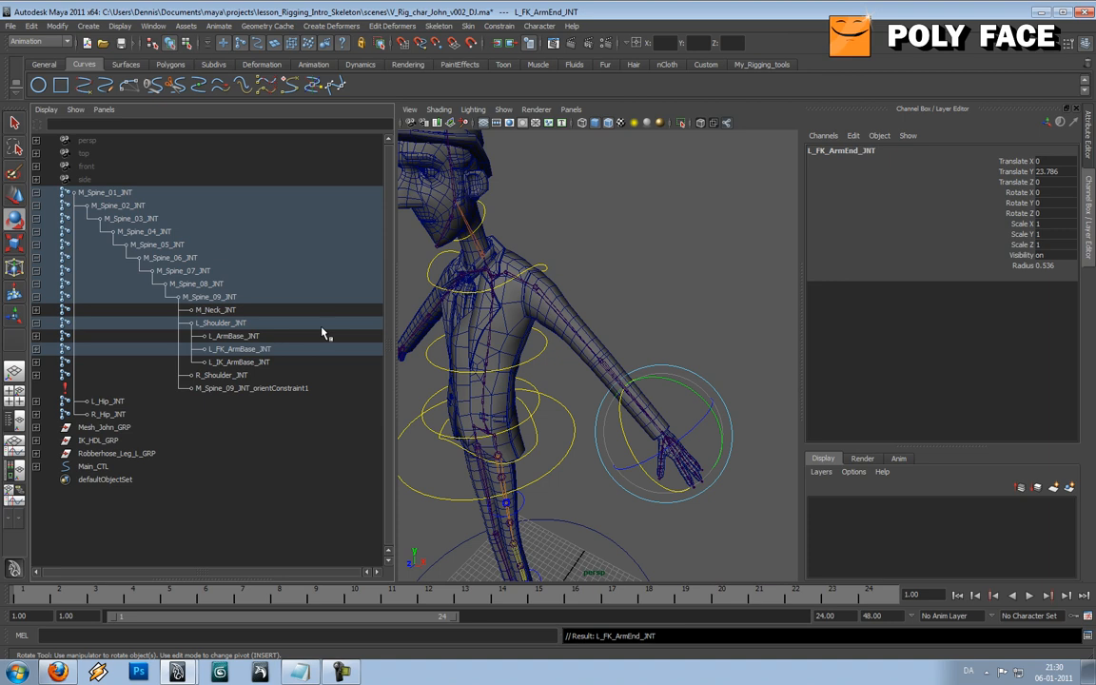
# Step: Inspect L_ArmBase_JNT on the character's left arm, then clear the selection and view the arm from the front
pyautogui.click(542, 311)
pyautogui.click(648, 298)
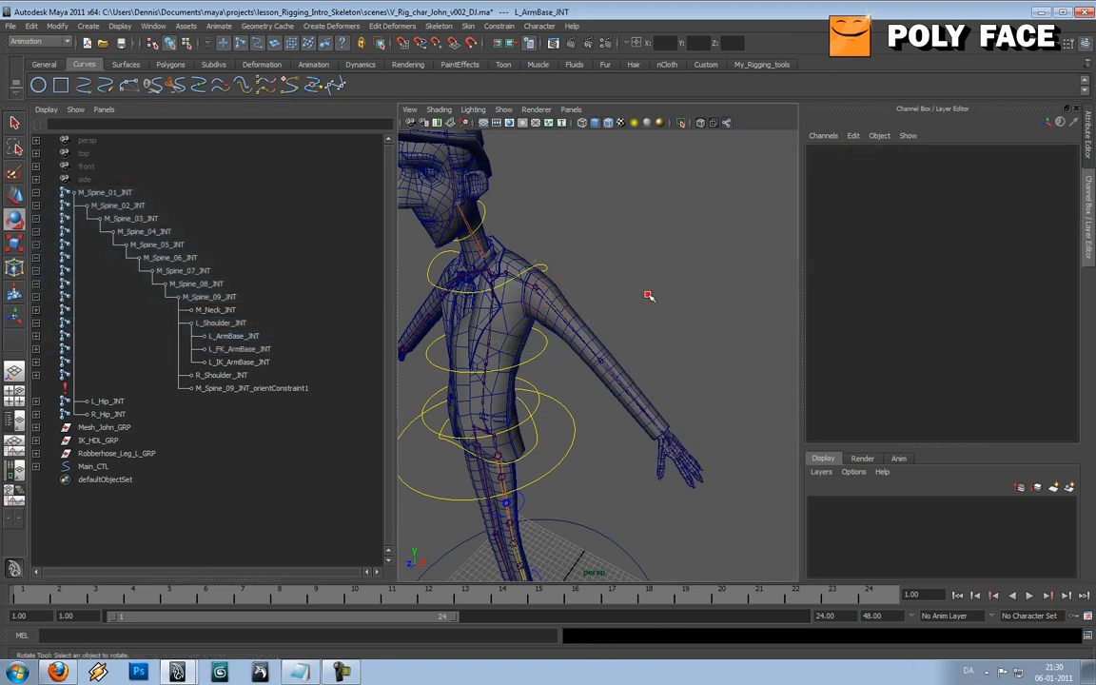
pyautogui.keyDown('alt'); pyautogui.moveTo(624, 305); pyautogui.dragTo(646, 300); pyautogui.keyUp('alt')
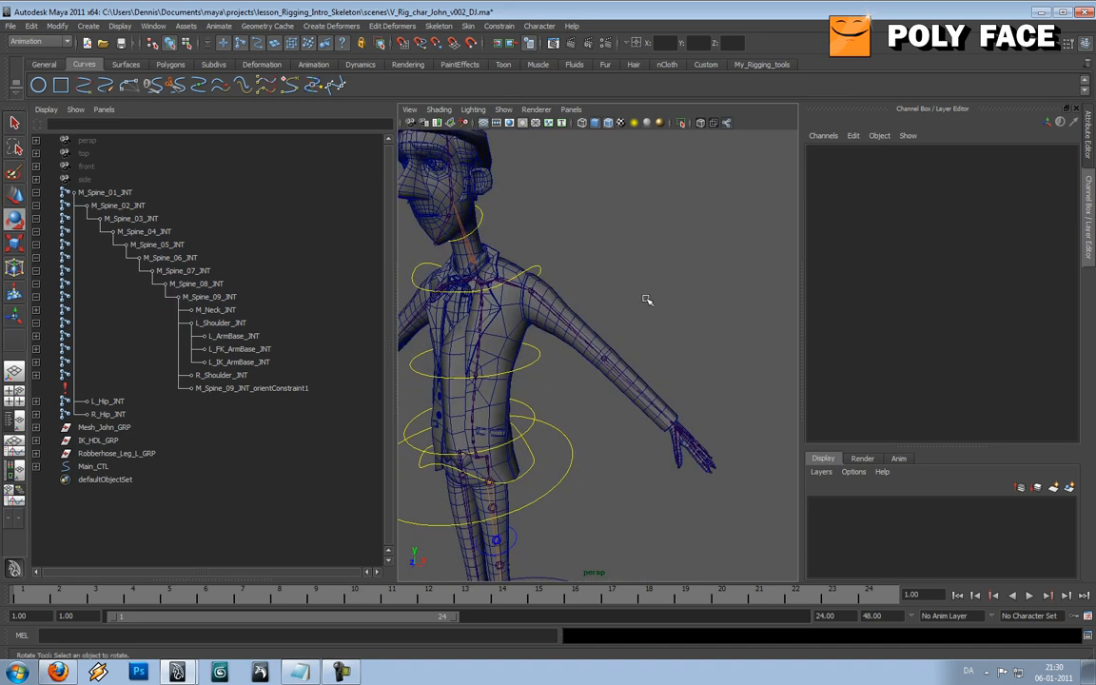
pyautogui.keyDown('alt'); pyautogui.moveTo(646, 300); pyautogui.dragTo(638, 324); pyautogui.keyUp('alt')
pyautogui.keyDown('alt'); pyautogui.moveTo(637, 323); pyautogui.dragTo(646, 299, button='right'); pyautogui.keyUp('alt')
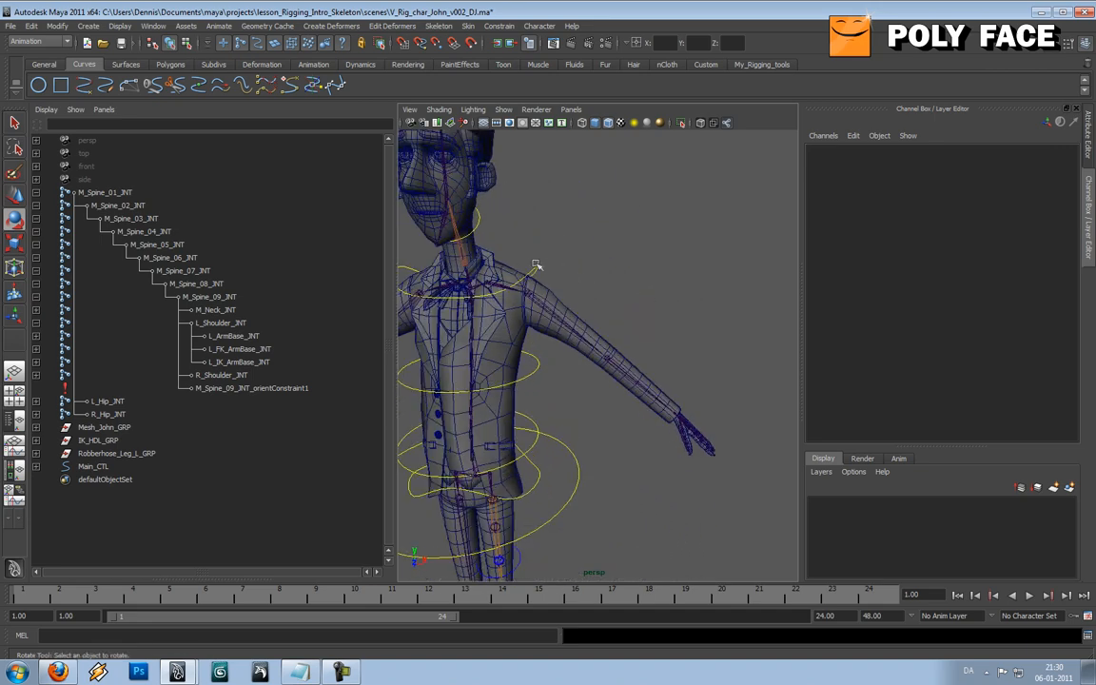
# Step: Inspect L_FK_ArmBase_JNT, L_ArmBase_JNT and L_IK_ArmBase_JNT one after another, and clear the selection
pyautogui.click(272, 349)
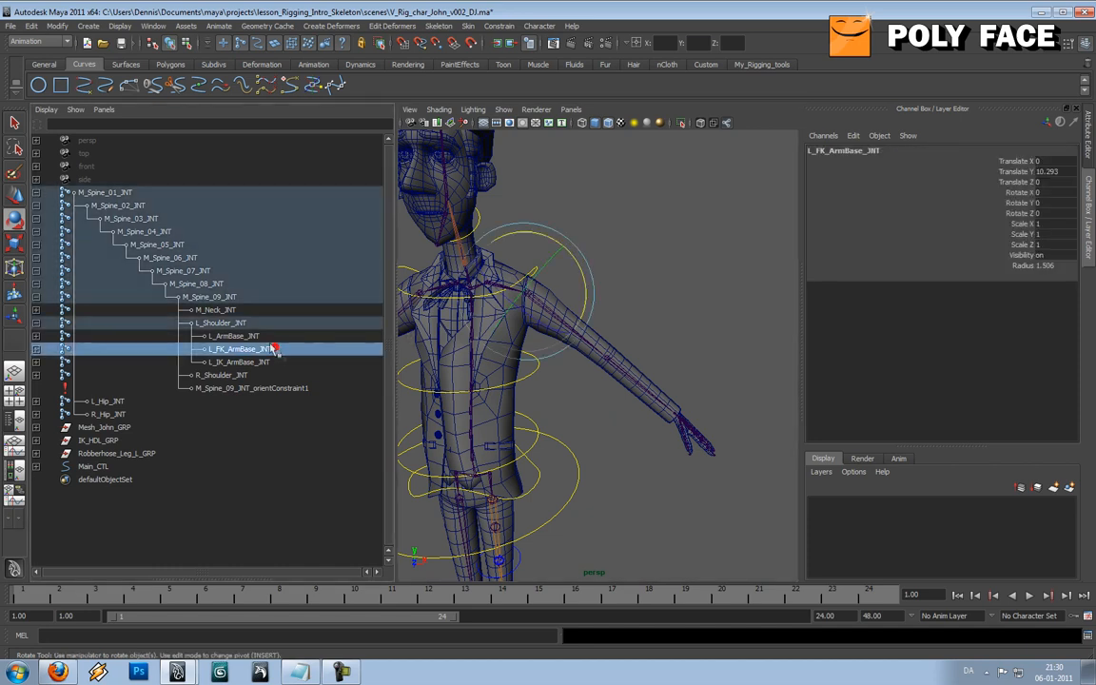
pyautogui.click(249, 335)
pyautogui.click(255, 349)
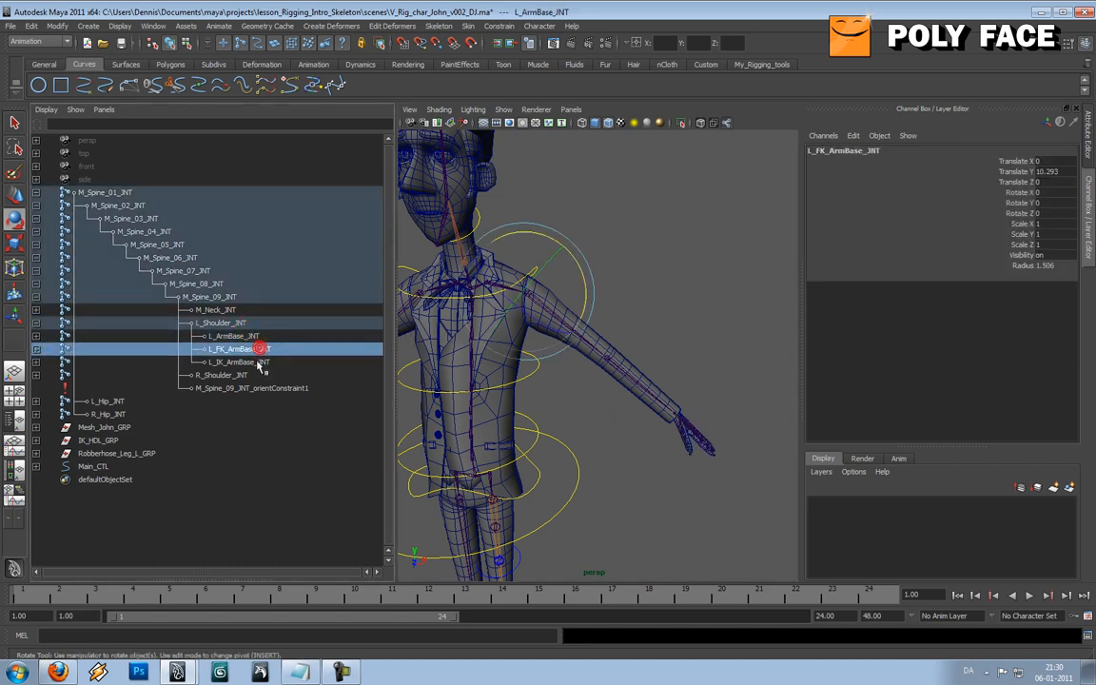
pyautogui.click(253, 362)
pyautogui.click(635, 268)
pyautogui.moveTo(658, 282)
pyautogui.keyDown('alt'); pyautogui.mouseDown()
pyautogui.moveTo(627, 297)
pyautogui.moveTo(659, 288)
pyautogui.moveTo(669, 308)
pyautogui.moveTo(625, 301)
pyautogui.mouseUp(); pyautogui.keyUp('alt')
pyautogui.scroll(3, 671, 310)
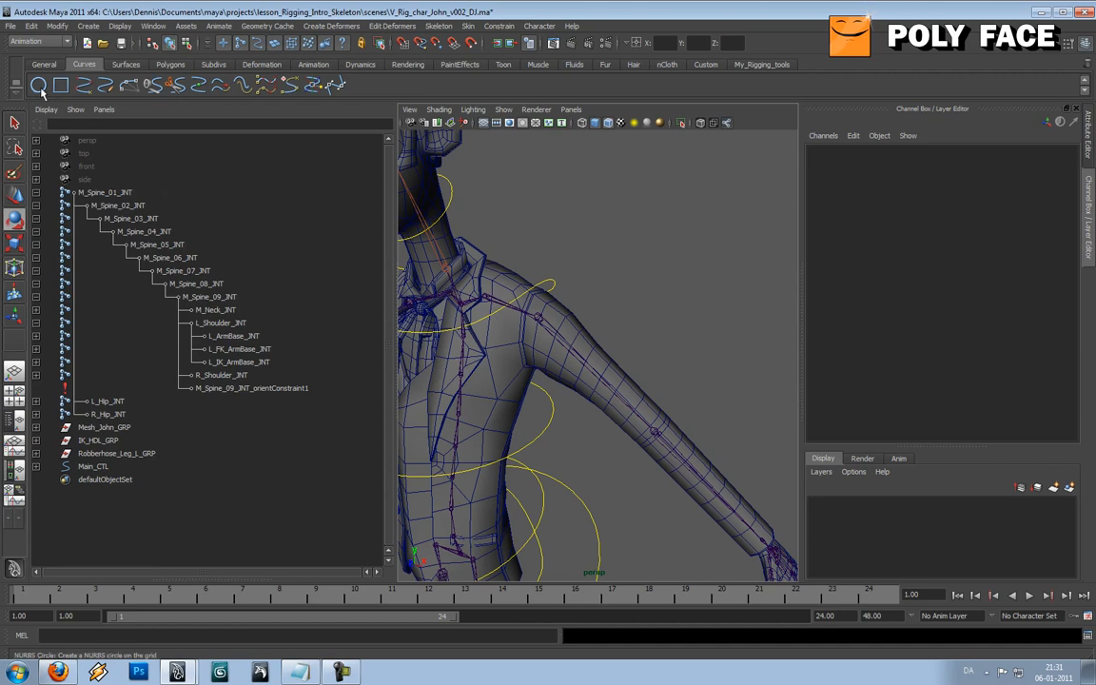
# Step: Draw a NURBS circle on the ground grid beside the character's feet
pyautogui.click(39, 87)
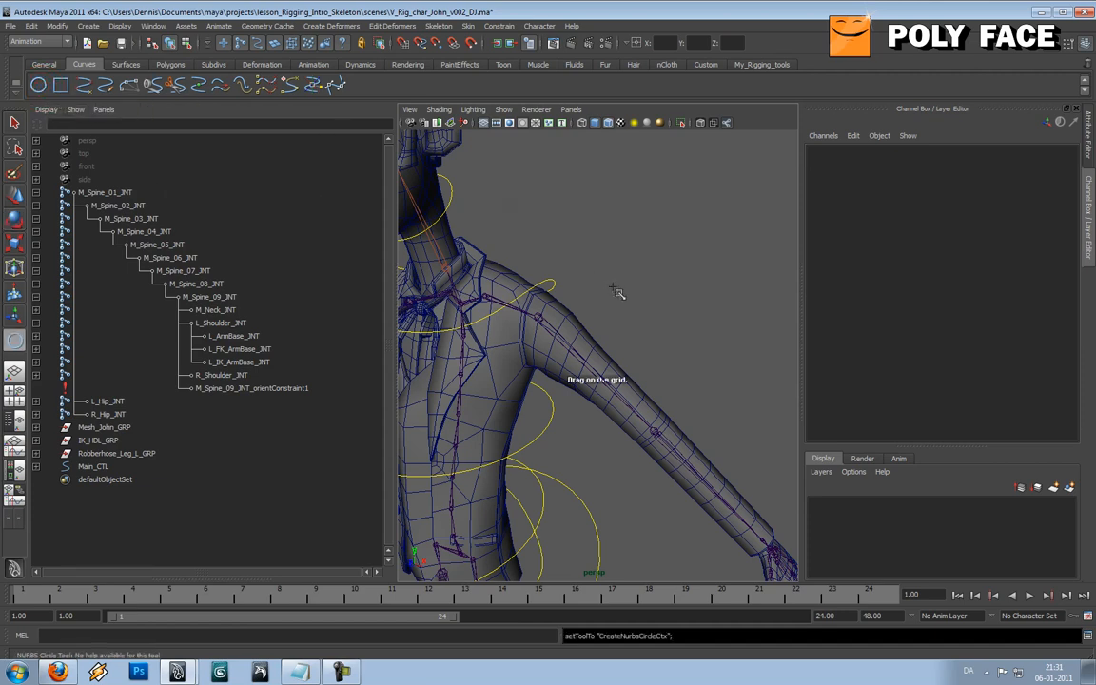
pyautogui.scroll(-5, 616, 293)
pyautogui.keyDown('alt'); pyautogui.moveTo(647, 411); pyautogui.dragTo(646, 422); pyautogui.keyUp('alt')
pyautogui.moveTo(603, 528); pyautogui.dragTo(643, 509)
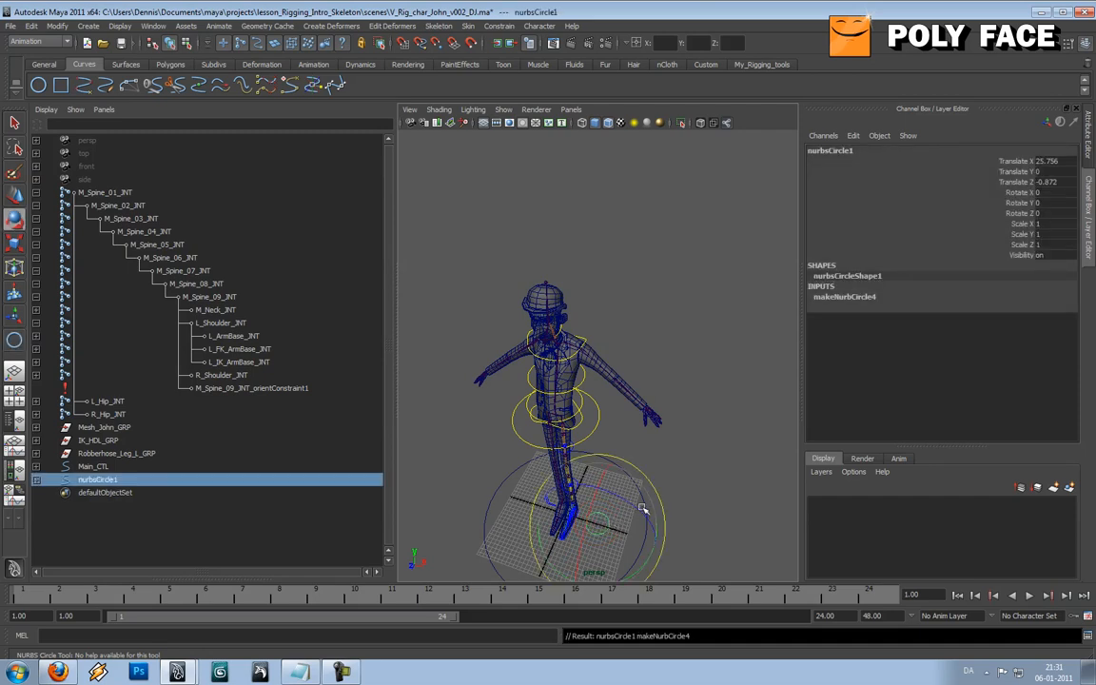
# Step: Raise the circle above the left arm to Translate Y 171 and switch it to edit-point editing
pyautogui.press('w')
pyautogui.moveTo(599, 500); pyautogui.dragTo(610, 287)
pyautogui.press('f')
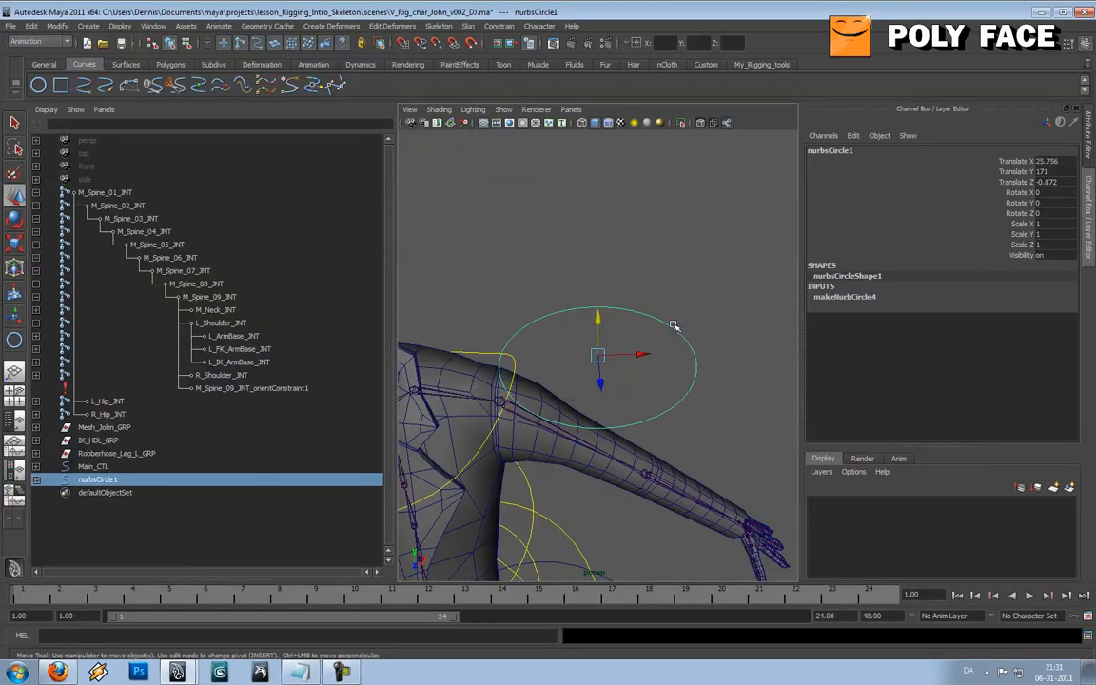
pyautogui.rightClick(673, 327)
pyautogui.moveTo(674, 325); pyautogui.dragTo(679, 355, button='right')
pyautogui.moveTo(677, 342); pyautogui.dragTo(712, 364)
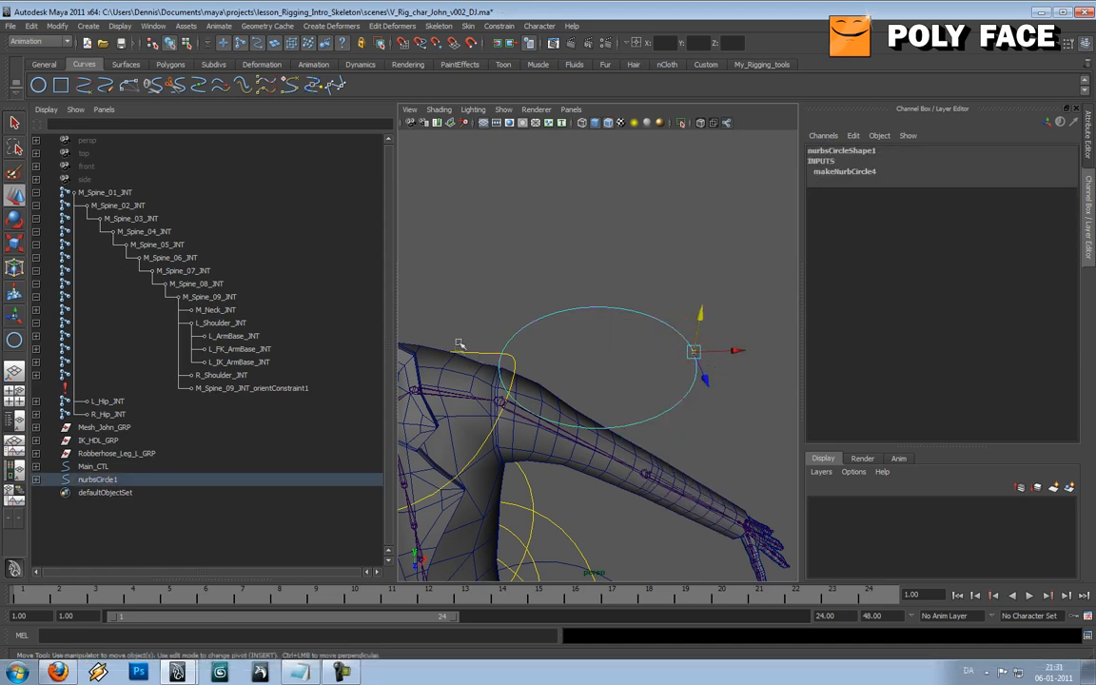
pyautogui.click(501, 361)
pyautogui.press('r')
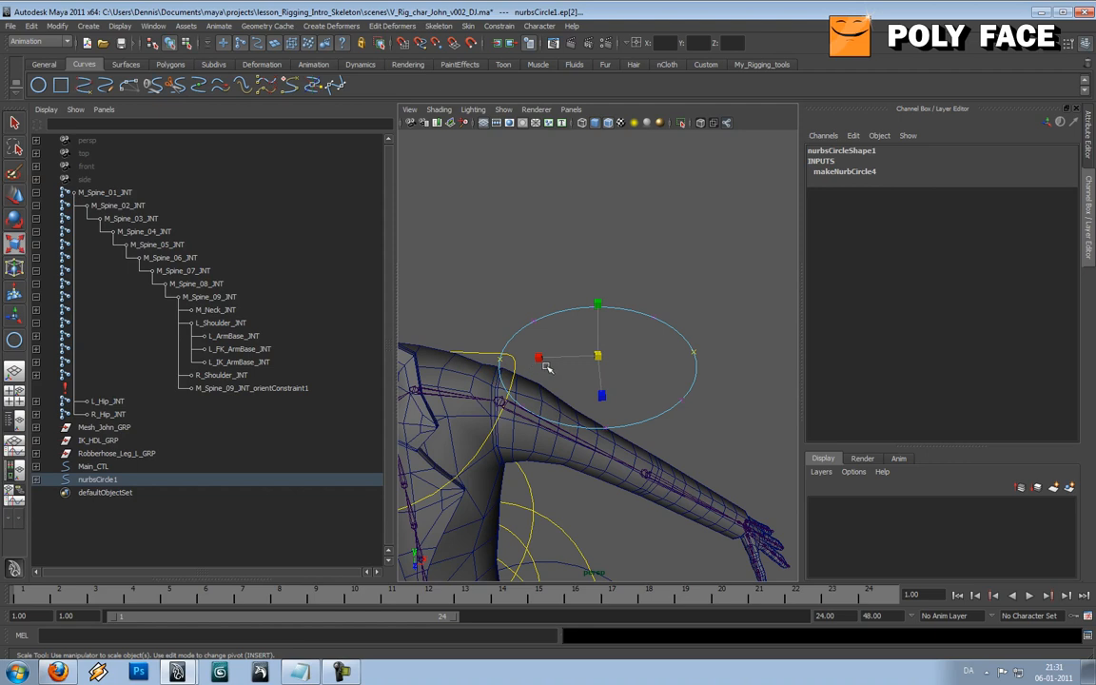
pyautogui.moveTo(541, 361); pyautogui.dragTo(560, 359)
pyautogui.hotkey('ctrl', 'z')
# Step: Select the circle's four diagonal edit points and scale them inward along X
pyautogui.click(529, 319)
pyautogui.keyDown('shift'); pyautogui.moveTo(671, 305); pyautogui.dragTo(646, 324); pyautogui.keyUp('shift')
pyautogui.keyDown('shift'); pyautogui.moveTo(696, 390); pyautogui.dragTo(660, 410); pyautogui.keyUp('shift')
pyautogui.keyDown('alt'); pyautogui.moveTo(528, 407); pyautogui.dragTo(513, 365); pyautogui.keyUp('alt')
pyautogui.hotkey('ctrl', 'z')
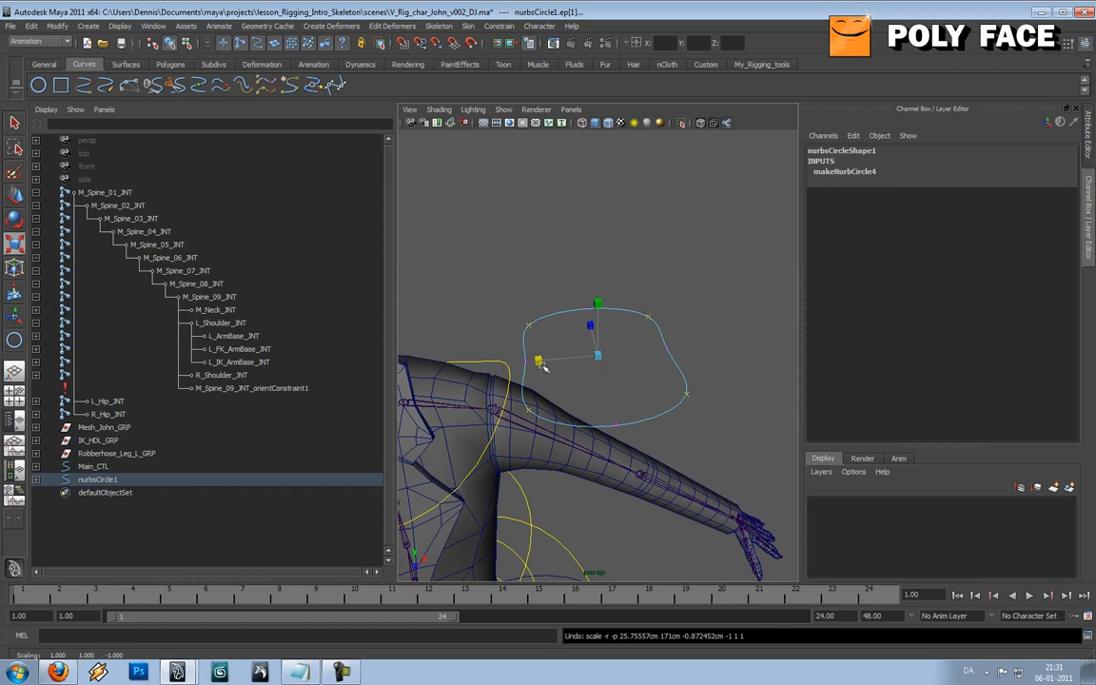
pyautogui.moveTo(539, 362)
pyautogui.mouseDown()
pyautogui.moveTo(582, 359)
pyautogui.moveTo(556, 365)
pyautogui.mouseUp()
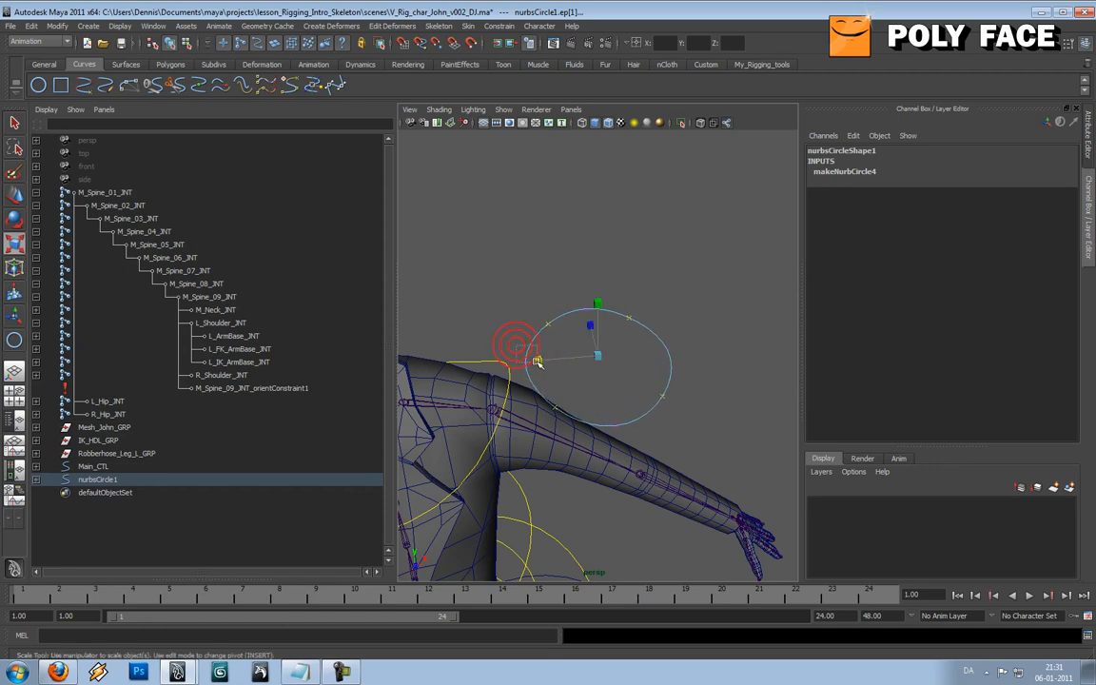
# Step: Raise the circle's two opposite side edit points along Y to bend the curve
pyautogui.keyDown('alt'); pyautogui.moveTo(656, 362); pyautogui.dragTo(614, 375); pyautogui.keyUp('alt')
pyautogui.press('w')
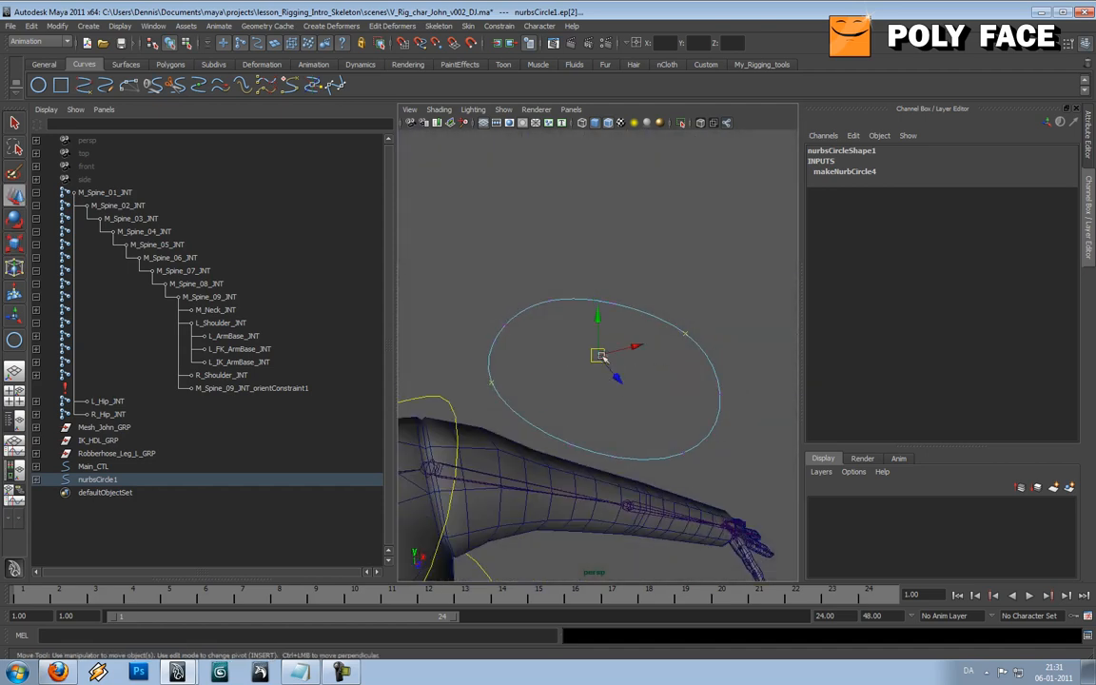
pyautogui.moveTo(598, 324); pyautogui.dragTo(600, 288)
pyautogui.moveTo(570, 336)
pyautogui.keyDown('alt'); pyautogui.mouseDown()
pyautogui.moveTo(662, 359)
pyautogui.moveTo(584, 321)
pyautogui.mouseUp(); pyautogui.keyUp('alt')
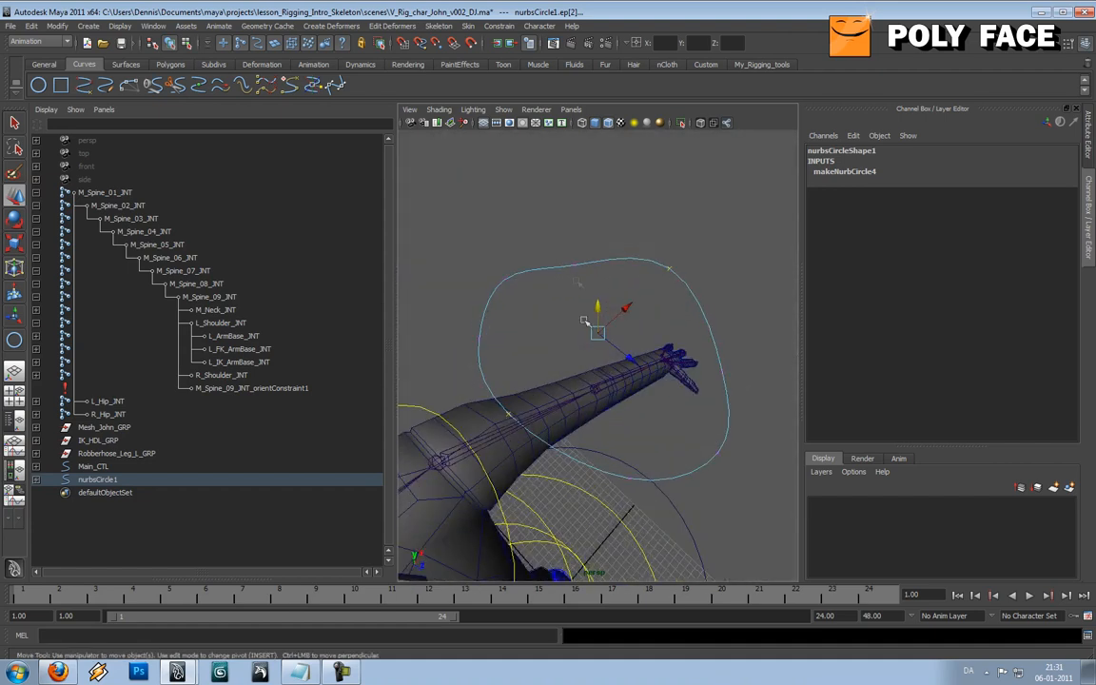
# Step: Raise the four diagonal edit points to about Y 172 to smooth the saddle shape, and return the curve to object mode
pyautogui.click(570, 274)
pyautogui.click(501, 326)
pyautogui.keyDown('alt'); pyautogui.moveTo(723, 375); pyautogui.dragTo(637, 351); pyautogui.keyUp('alt')
pyautogui.click(533, 377)
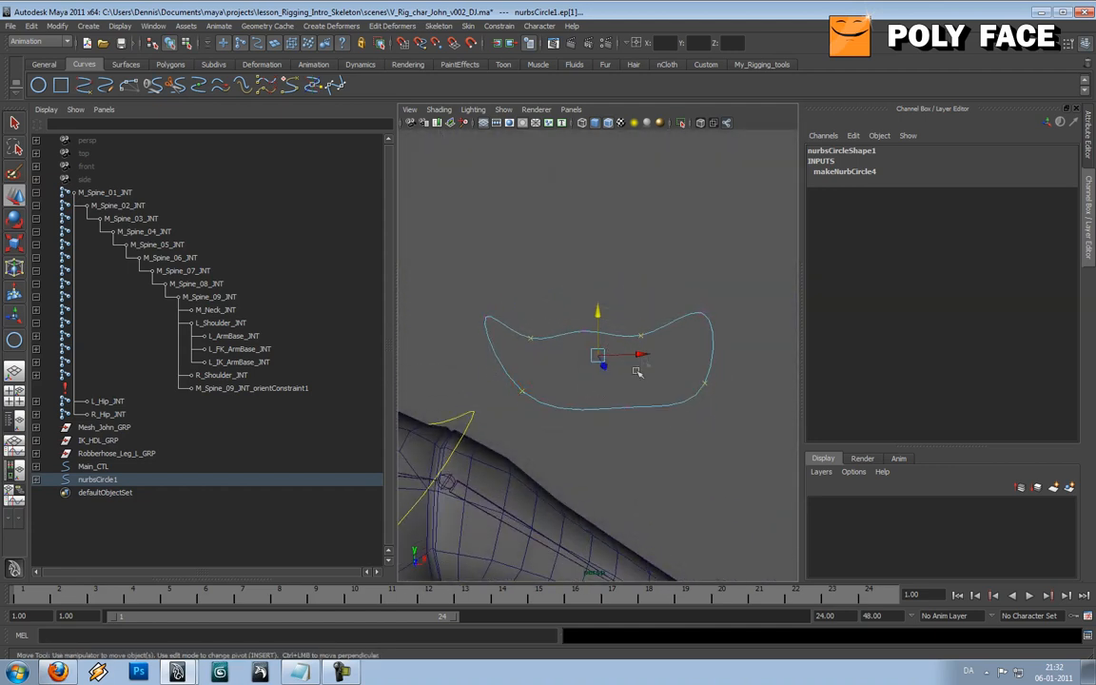
pyautogui.moveTo(601, 319)
pyautogui.mouseDown()
pyautogui.moveTo(596, 247)
pyautogui.moveTo(597, 312)
pyautogui.moveTo(595, 296)
pyautogui.mouseUp()
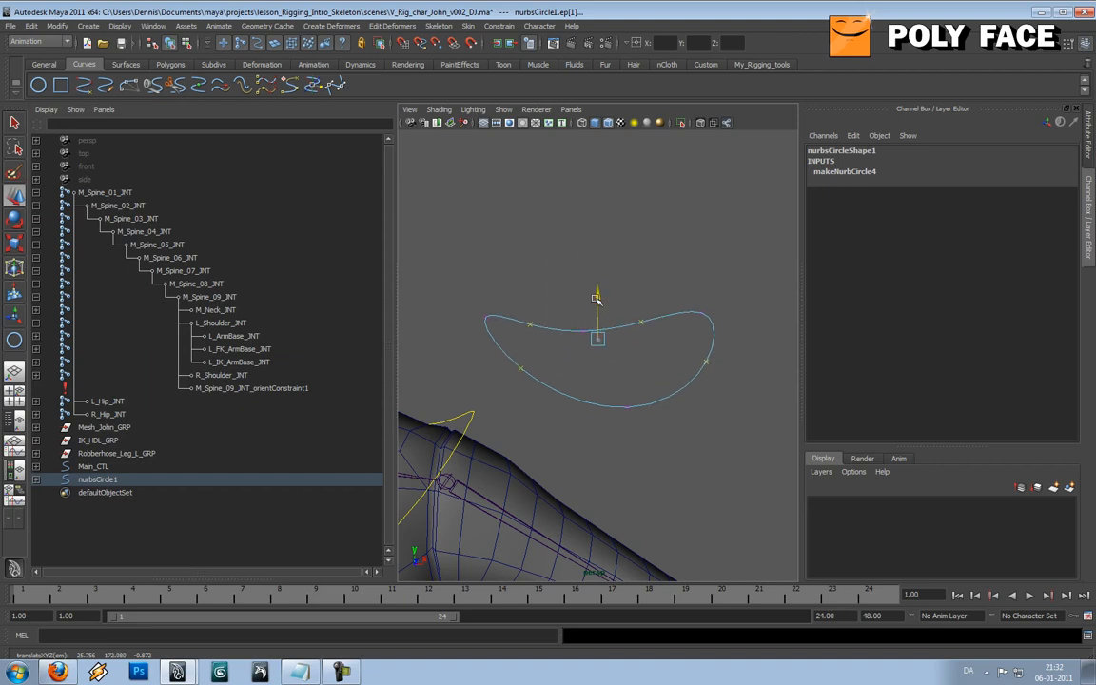
pyautogui.moveTo(689, 306)
pyautogui.keyDown('alt'); pyautogui.mouseDown()
pyautogui.moveTo(523, 281)
pyautogui.moveTo(666, 321)
pyautogui.moveTo(701, 312)
pyautogui.mouseUp(); pyautogui.keyUp('alt')
pyautogui.moveTo(702, 312); pyautogui.dragTo(705, 285, button='right')
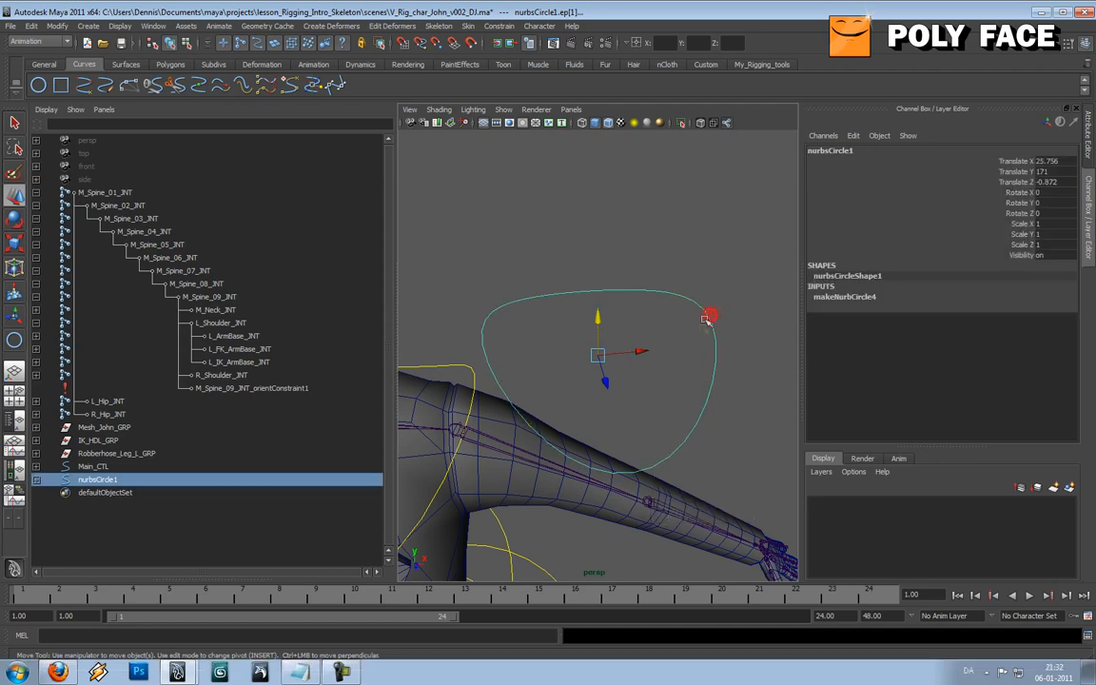
# Step: Scale the saddle-shaped curve down to about 0.356 in X and 0.636 in Z
pyautogui.press('e')
pyautogui.press('r')
pyautogui.moveTo(657, 350)
pyautogui.mouseDown()
pyautogui.moveTo(618, 356)
pyautogui.moveTo(633, 348)
pyautogui.moveTo(592, 332)
pyautogui.moveTo(635, 308)
pyautogui.moveTo(665, 335)
pyautogui.moveTo(446, 337)
pyautogui.moveTo(637, 348)
pyautogui.moveTo(562, 340)
pyautogui.moveTo(531, 362)
pyautogui.moveTo(542, 363)
pyautogui.moveTo(766, 317)
pyautogui.moveTo(687, 340)
pyautogui.moveTo(705, 347)
pyautogui.moveTo(621, 364)
pyautogui.moveTo(635, 352)
pyautogui.mouseUp()
pyautogui.scroll(-1, 570, 364)
pyautogui.scroll(6, 688, 339)
# Step: Move the saddle-shaped curve so its pivot sits on the L_Shoulder_JNT joint
pyautogui.press('w')
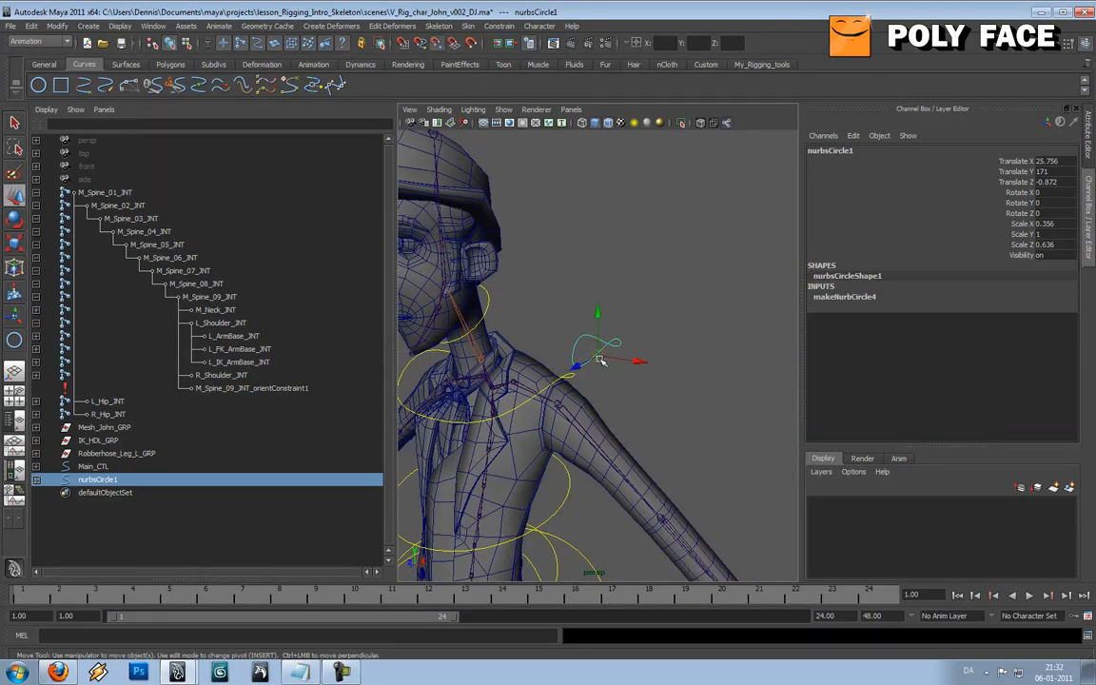
pyautogui.moveTo(598, 356); pyautogui.dragTo(517, 384)
pyautogui.press('f')
pyautogui.moveTo(623, 377)
pyautogui.keyDown('alt'); pyautogui.mouseDown()
pyautogui.moveTo(525, 376)
pyautogui.moveTo(362, 337)
pyautogui.moveTo(531, 347)
pyautogui.moveTo(621, 380)
pyautogui.moveTo(580, 371)
pyautogui.moveTo(618, 361)
pyautogui.mouseUp(); pyautogui.keyUp('alt')
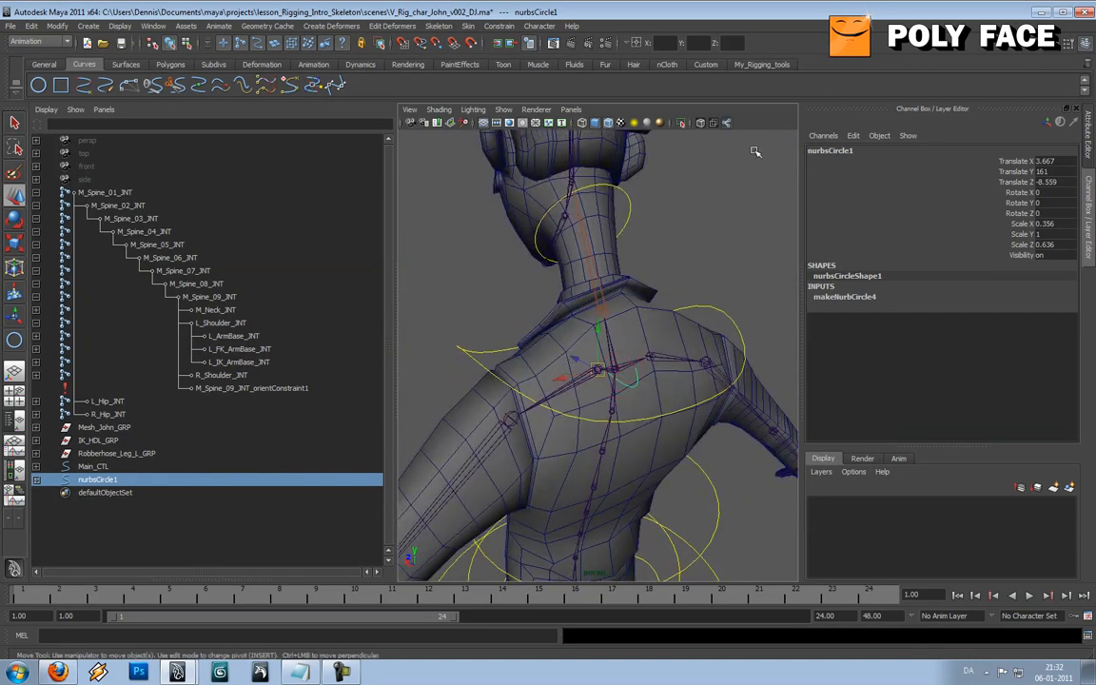
# Step: Isolate the shoulder curve, select all of its edit points, and show the whole character again
pyautogui.click(680, 124)
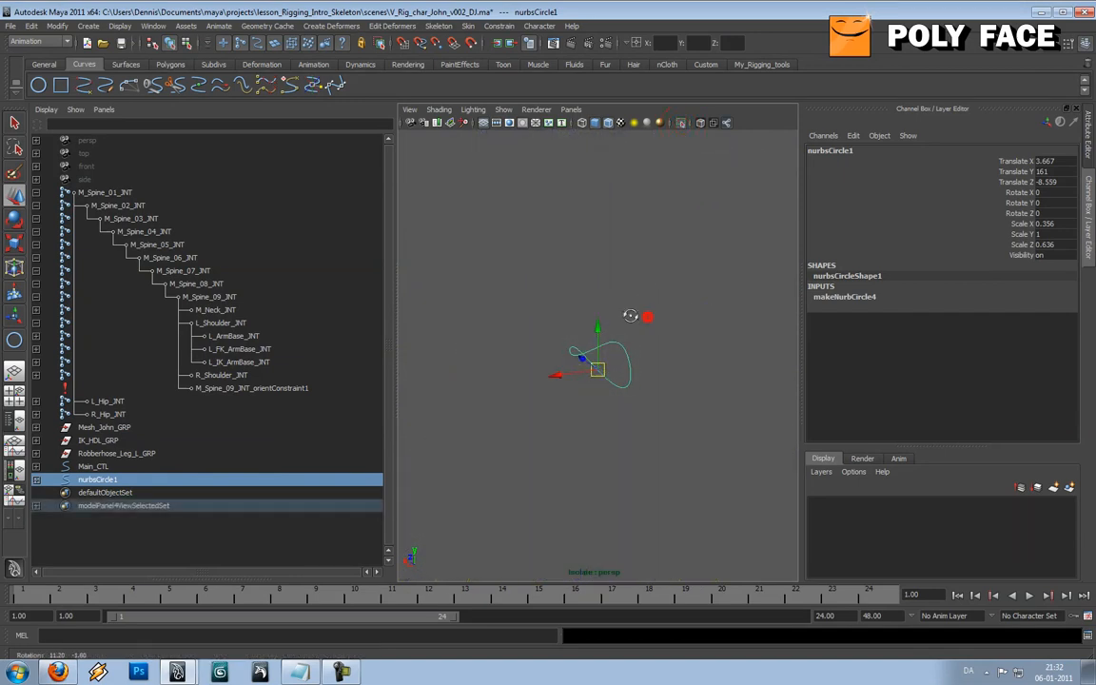
pyautogui.rightClick(619, 341)
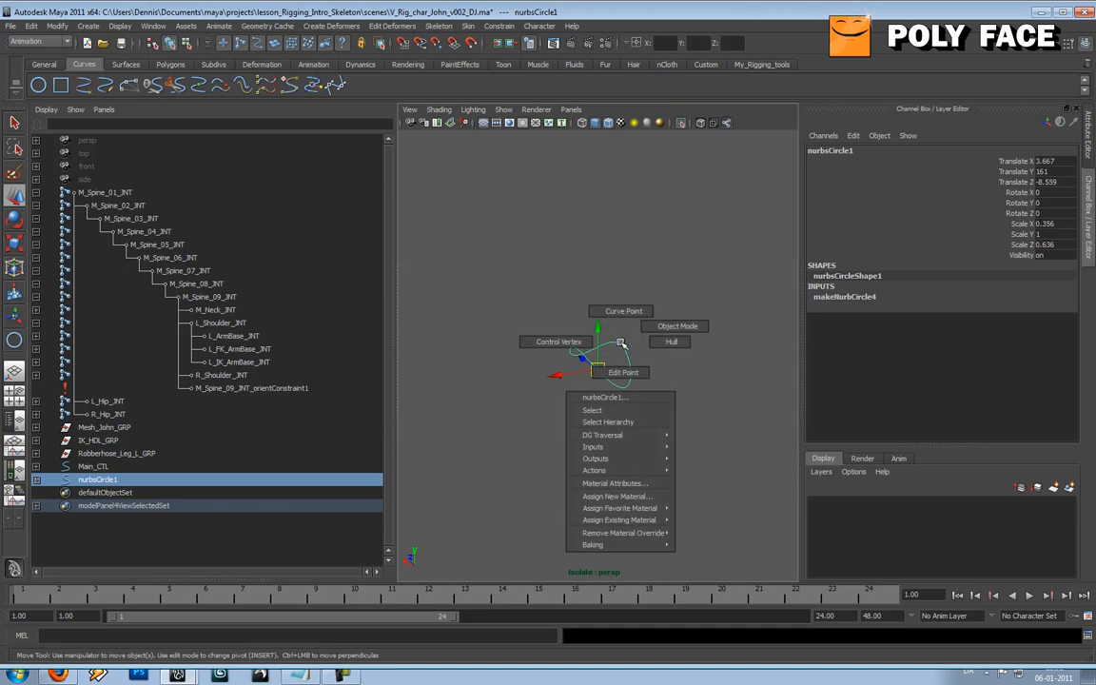
pyautogui.click(558, 341)
pyautogui.moveTo(565, 320); pyautogui.dragTo(697, 420)
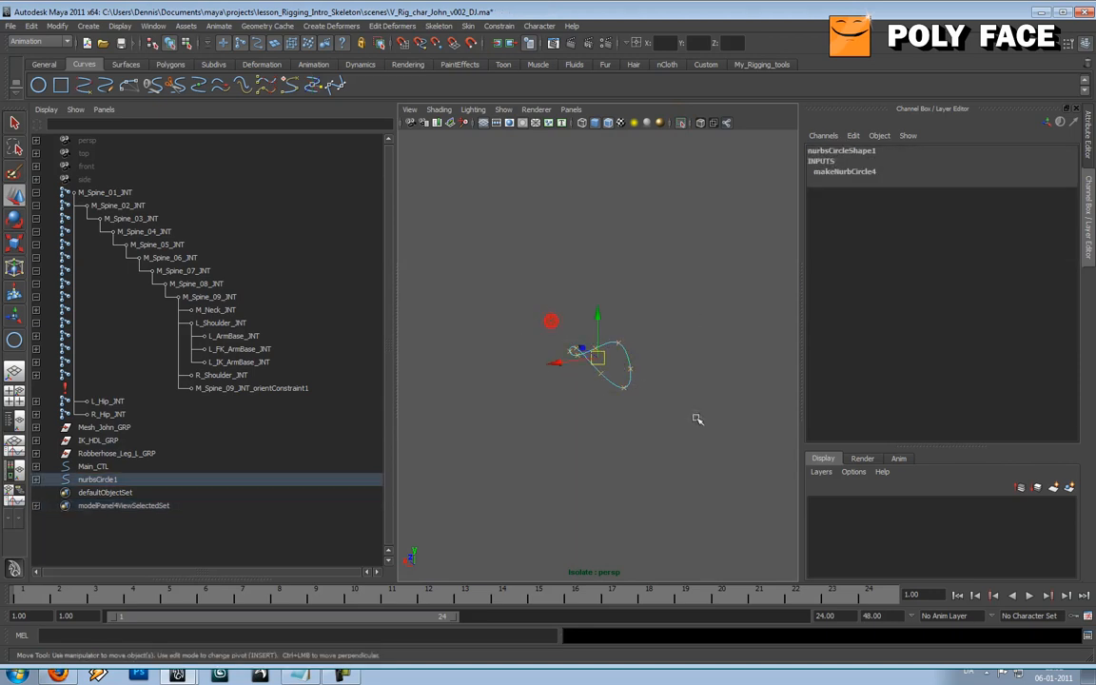
pyautogui.click(681, 124)
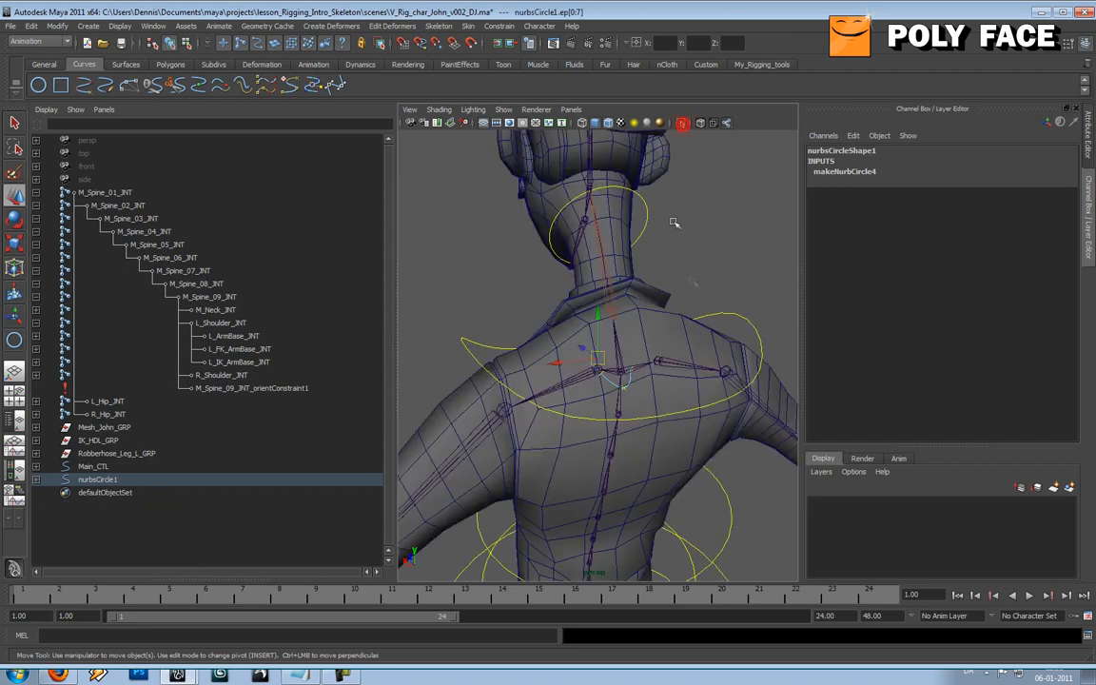
# Step: Move the selected edit points up and outward above the left shoulder to about X 11.5, Y 166.3, and return to object mode
pyautogui.scroll(-3, 594, 317)
pyautogui.moveTo(595, 317); pyautogui.dragTo(596, 274)
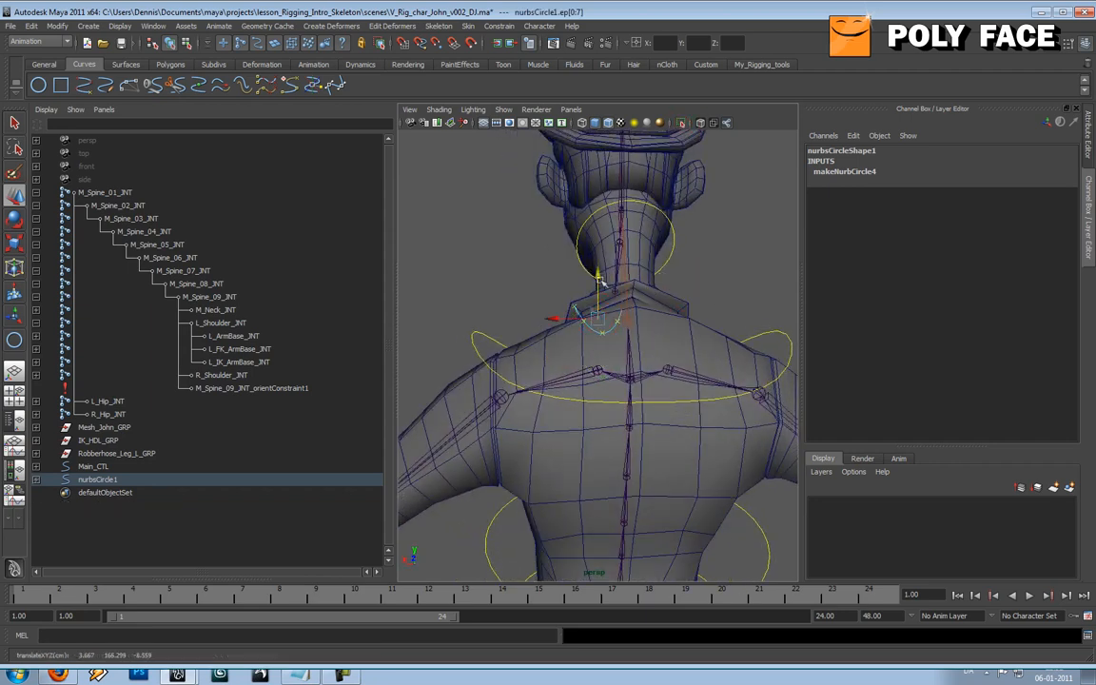
pyautogui.moveTo(564, 320); pyautogui.dragTo(486, 320)
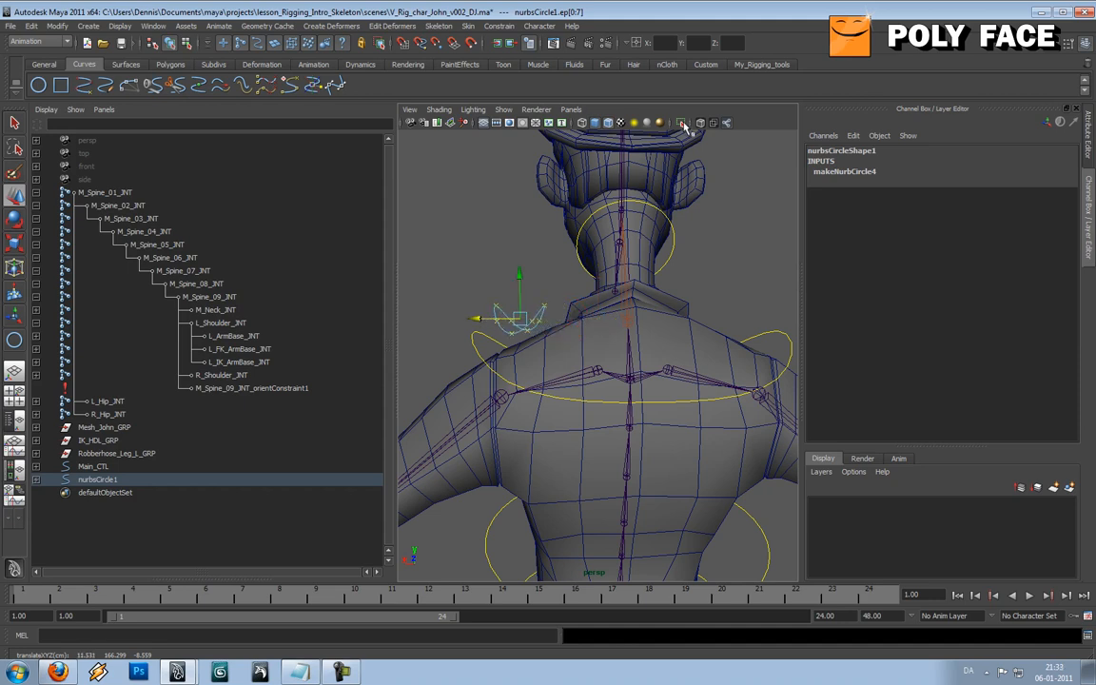
pyautogui.keyDown('alt'); pyautogui.moveTo(530, 314); pyautogui.dragTo(554, 319); pyautogui.keyUp('alt')
pyautogui.moveTo(541, 307); pyautogui.dragTo(563, 296, button='right')
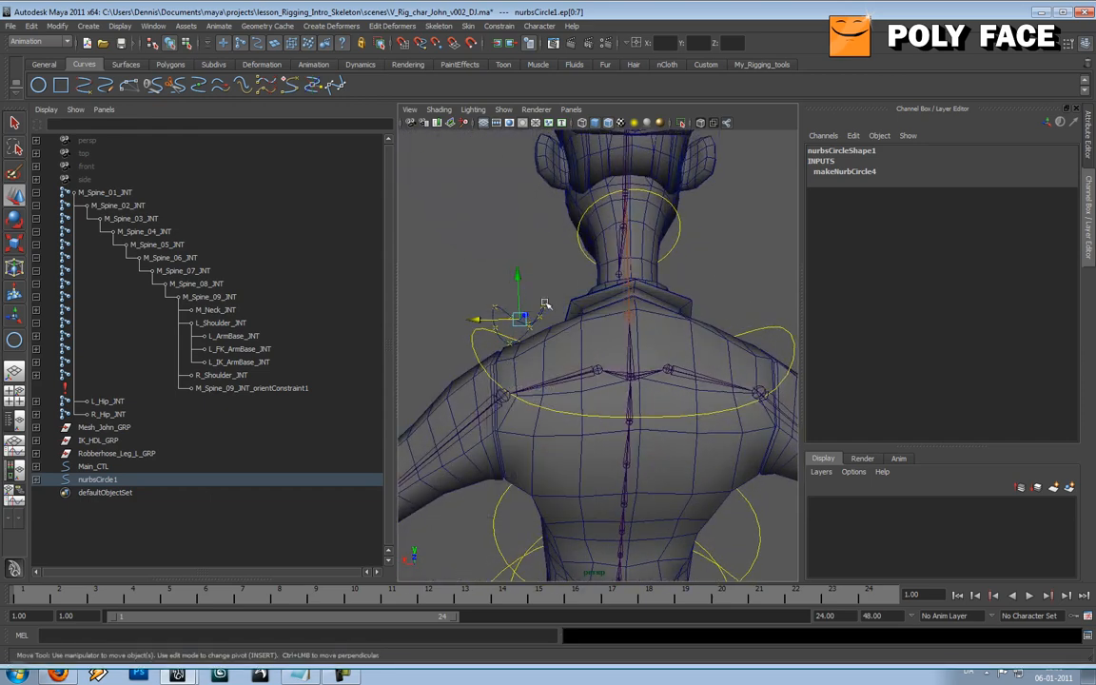
pyautogui.click(543, 306)
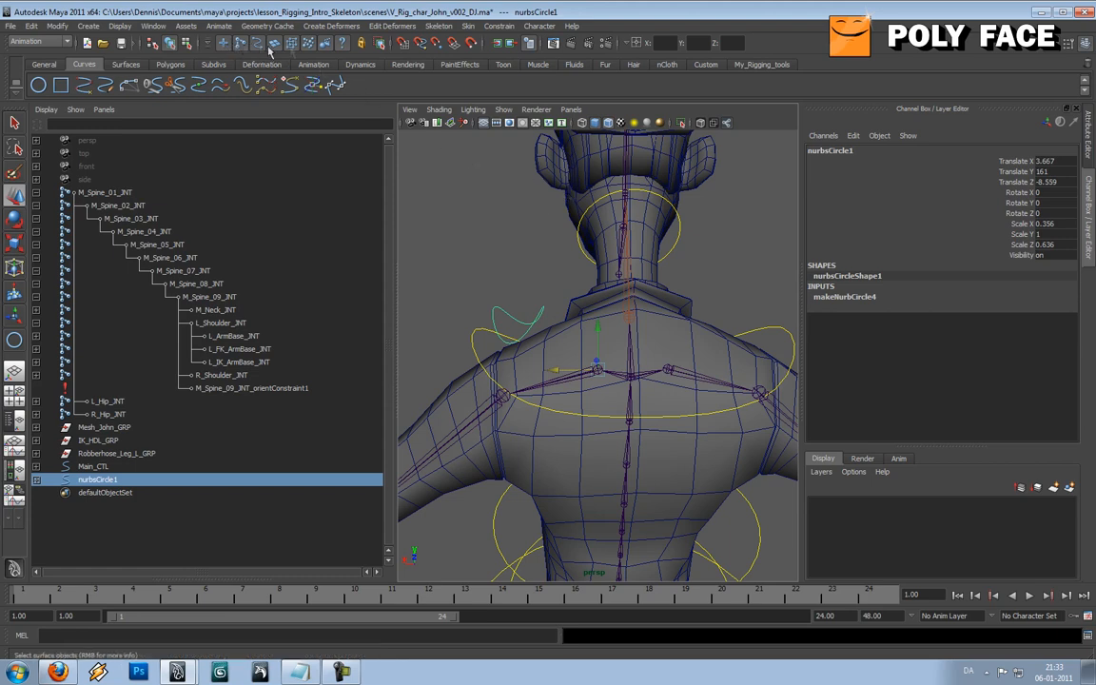
# Step: Clear the selection and examine the shoulder control curve's placement from the front and side
pyautogui.click(238, 43)
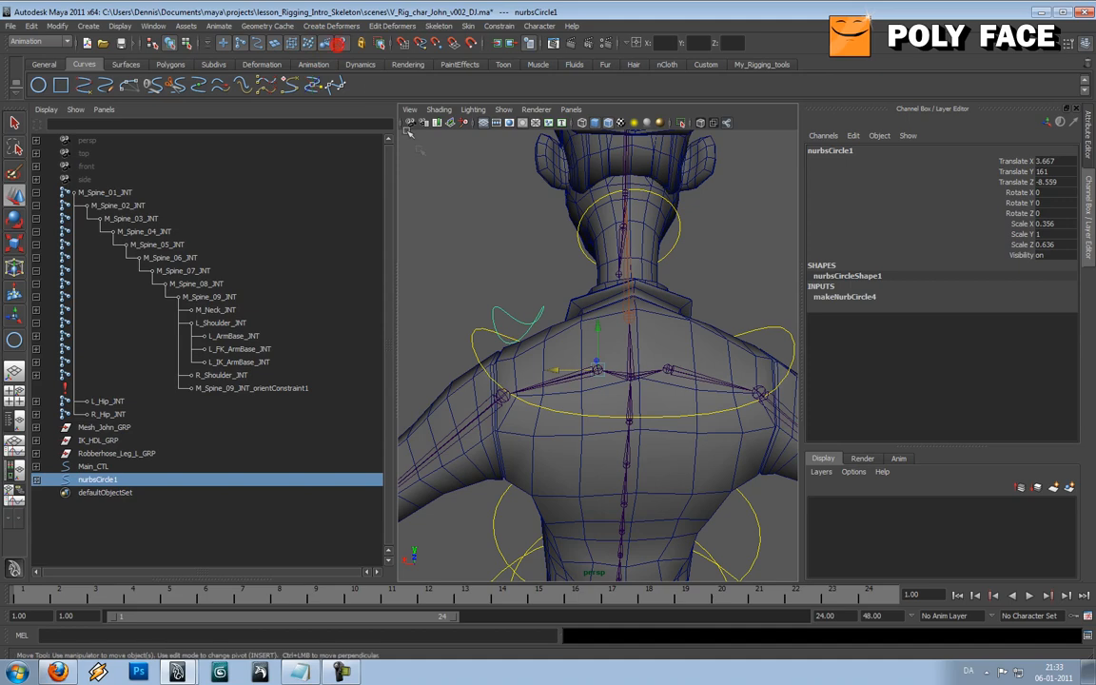
pyautogui.keyDown('alt'); pyautogui.moveTo(472, 237); pyautogui.dragTo(753, 243); pyautogui.keyUp('alt')
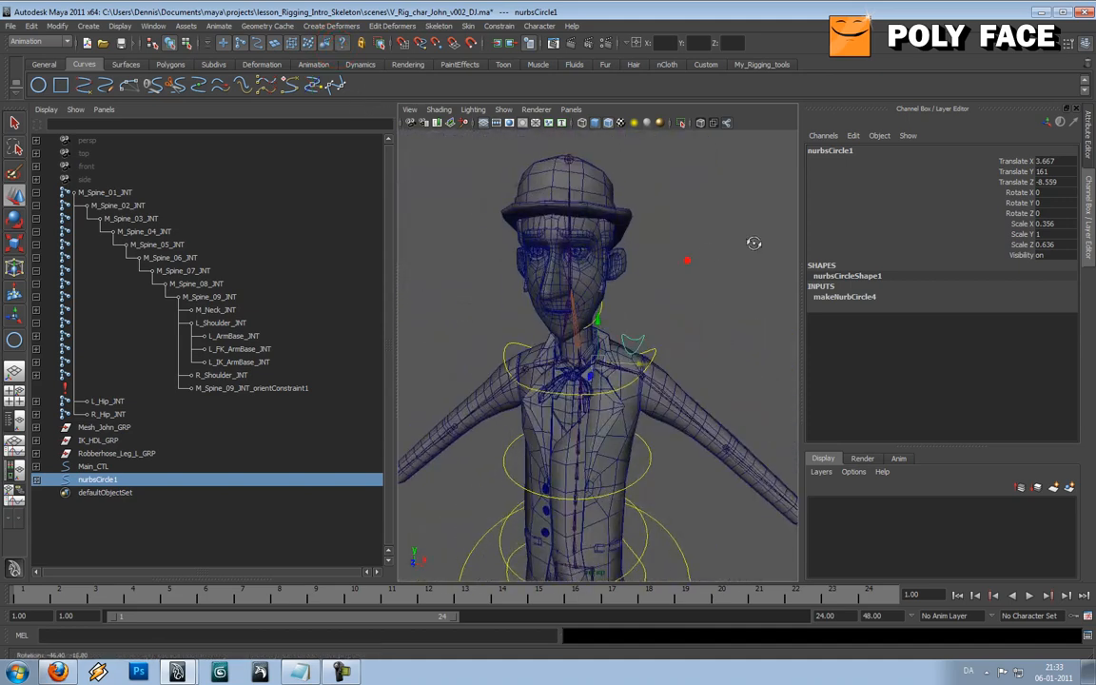
pyautogui.click(709, 318)
pyautogui.keyDown('alt'); pyautogui.moveTo(709, 318); pyautogui.dragTo(568, 311); pyautogui.keyUp('alt')
pyautogui.keyDown('alt'); pyautogui.moveTo(674, 341); pyautogui.dragTo(696, 333); pyautogui.keyUp('alt')
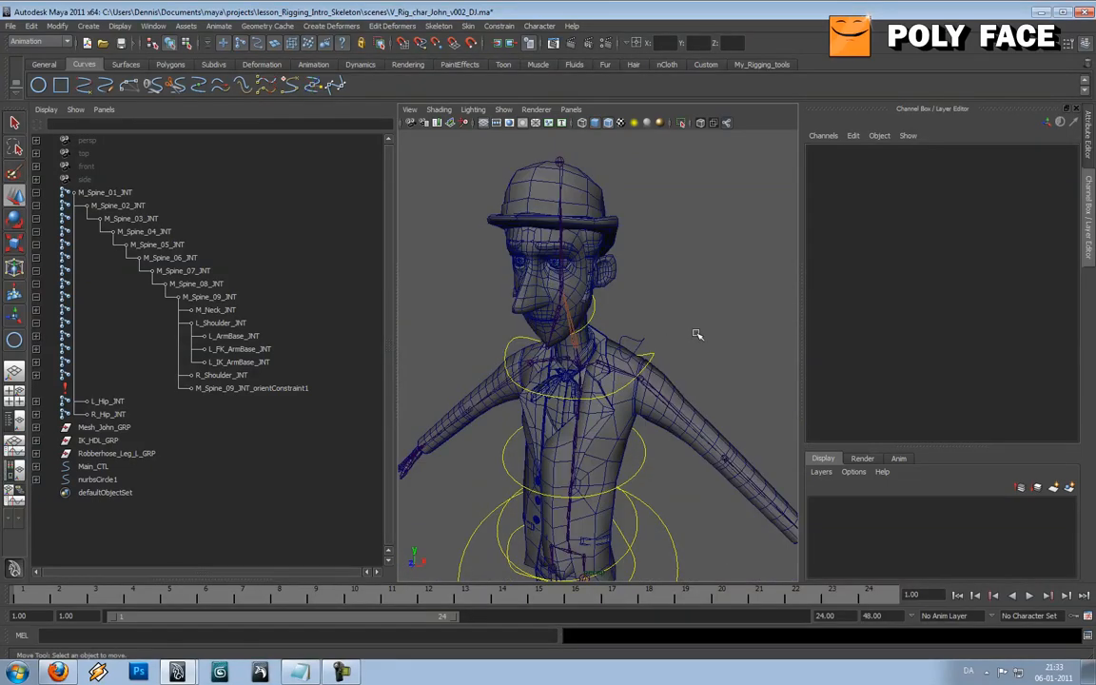
pyautogui.keyDown('alt'); pyautogui.moveTo(697, 333); pyautogui.dragTo(641, 289, button='middle'); pyautogui.keyUp('alt')
pyautogui.scroll(4, 641, 289)
pyautogui.moveTo(647, 291)
pyautogui.keyDown('alt'); pyautogui.mouseDown()
pyautogui.moveTo(724, 289)
pyautogui.moveTo(662, 274)
pyautogui.moveTo(629, 288)
pyautogui.moveTo(663, 291)
pyautogui.moveTo(628, 296)
pyautogui.mouseUp(); pyautogui.keyUp('alt')
# Step: Draw a second NURBS circle on the ground grid and snap it onto the left arm's base joint
pyautogui.scroll(-5, 629, 296)
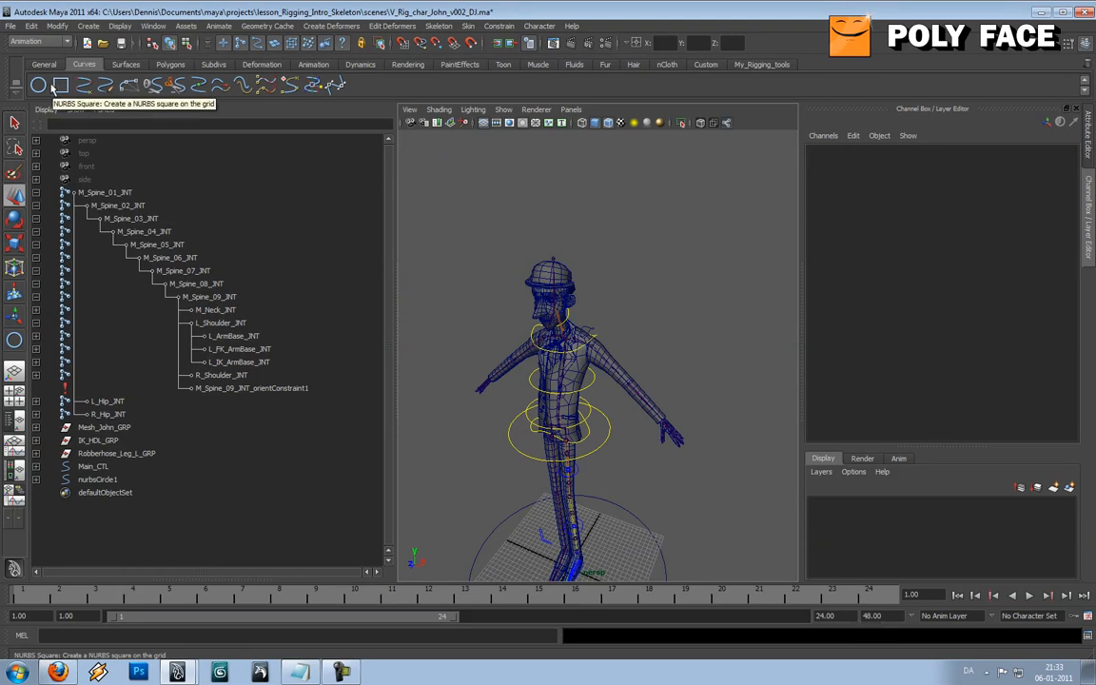
pyautogui.click(38, 86)
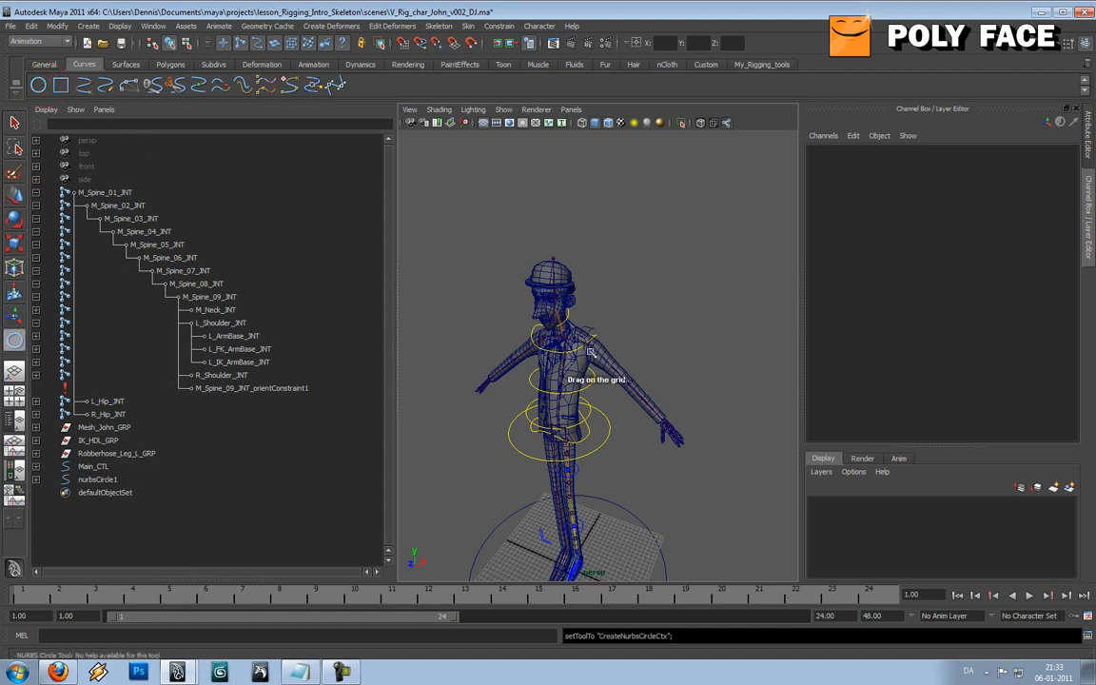
pyautogui.keyDown('alt'); pyautogui.moveTo(677, 428); pyautogui.dragTo(679, 355, button='middle'); pyautogui.keyUp('alt')
pyautogui.moveTo(610, 515)
pyautogui.mouseDown()
pyautogui.moveTo(628, 513)
pyautogui.moveTo(618, 529)
pyautogui.moveTo(554, 457)
pyautogui.moveTo(533, 271)
pyautogui.moveTo(547, 243)
pyautogui.moveTo(592, 271)
pyautogui.mouseUp()
pyautogui.press('f')
pyautogui.press('v')
pyautogui.moveTo(599, 357); pyautogui.dragTo(582, 355)
# Step: Rotate the second circle to about -107.4 degrees in Z around the upper arm and scale it uniformly to about 0.883
pyautogui.keyDown('alt'); pyautogui.moveTo(697, 342); pyautogui.dragTo(660, 338); pyautogui.keyUp('alt')
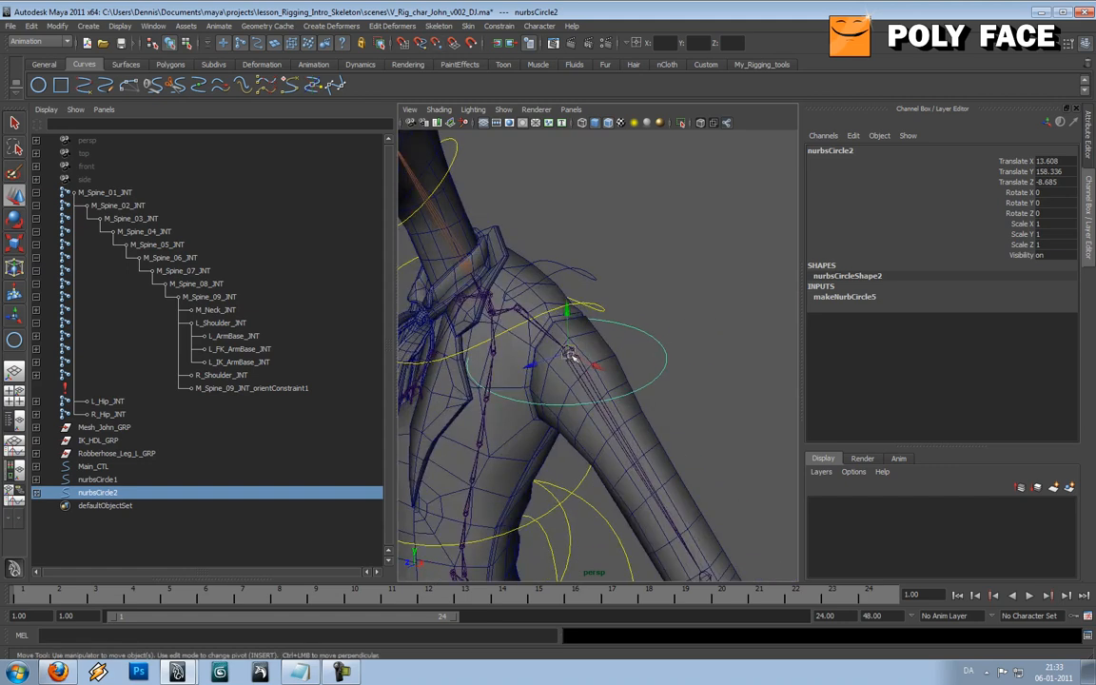
pyautogui.press('e')
pyautogui.moveTo(603, 336); pyautogui.dragTo(644, 350)
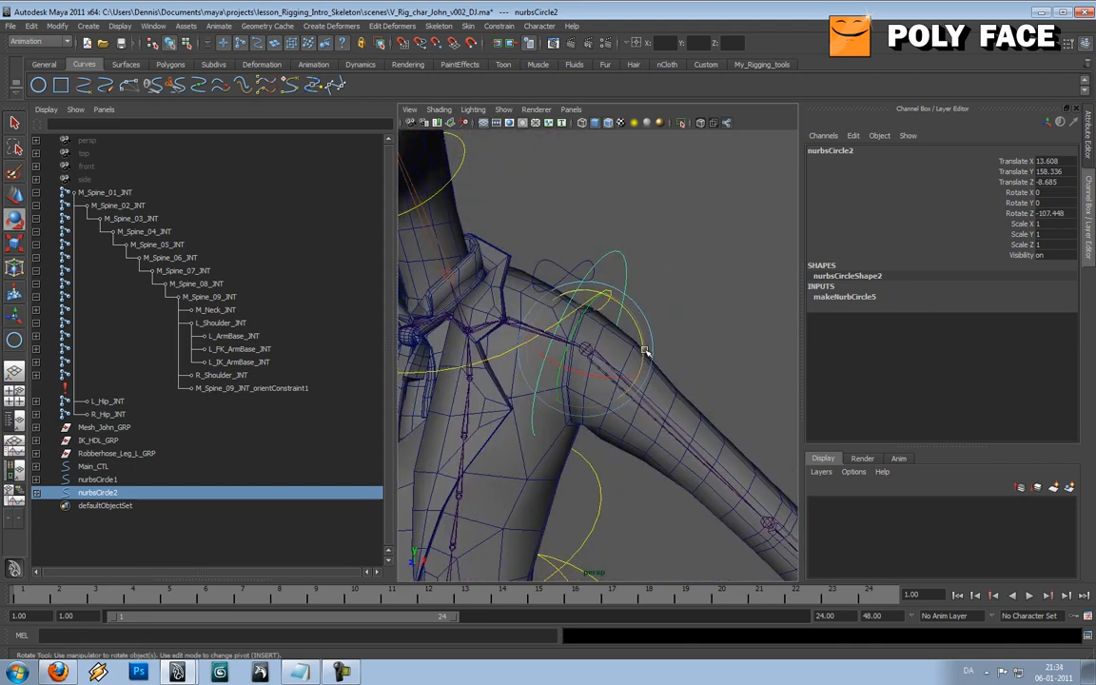
pyautogui.press('r')
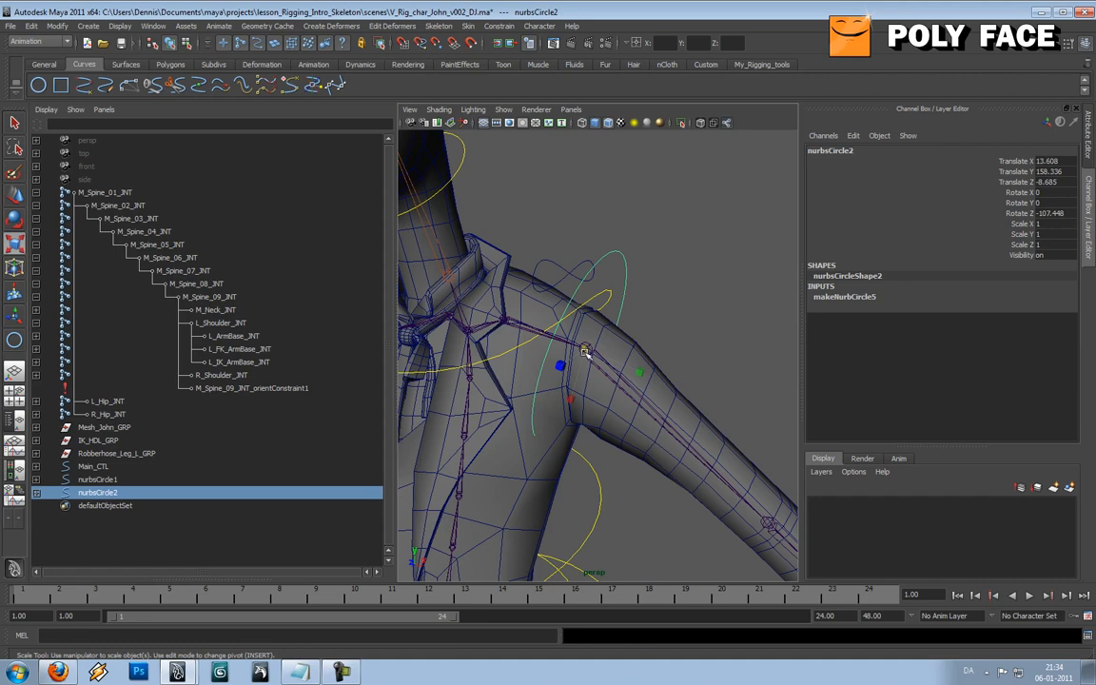
pyautogui.moveTo(587, 352); pyautogui.dragTo(571, 393)
pyautogui.keyDown('alt'); pyautogui.moveTo(635, 370); pyautogui.dragTo(387, 366); pyautogui.keyUp('alt')
pyautogui.press('w')
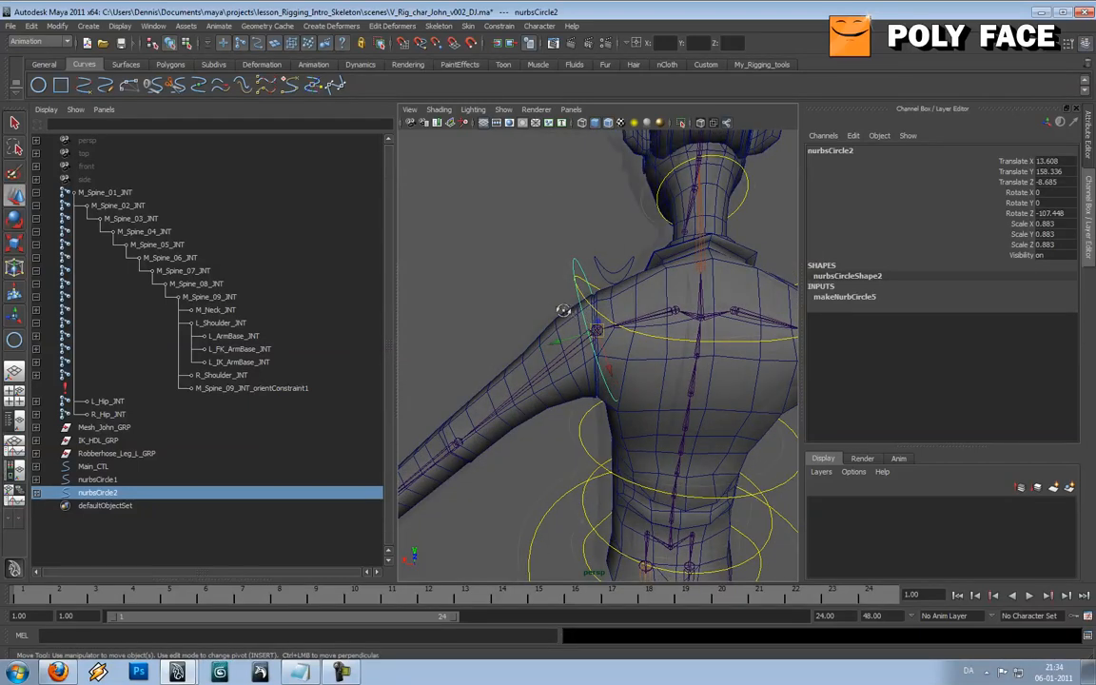
pyautogui.keyDown('alt'); pyautogui.moveTo(562, 311); pyautogui.dragTo(580, 308); pyautogui.keyUp('alt')
pyautogui.click(548, 363)
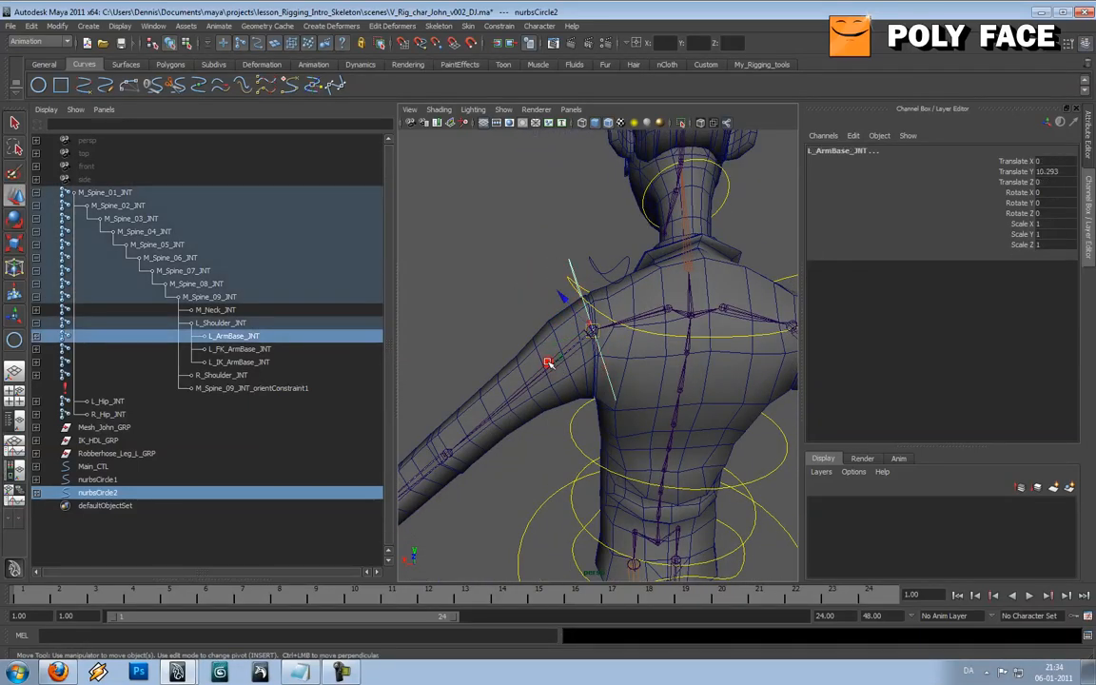
pyautogui.hotkey('ctrl', 'z')
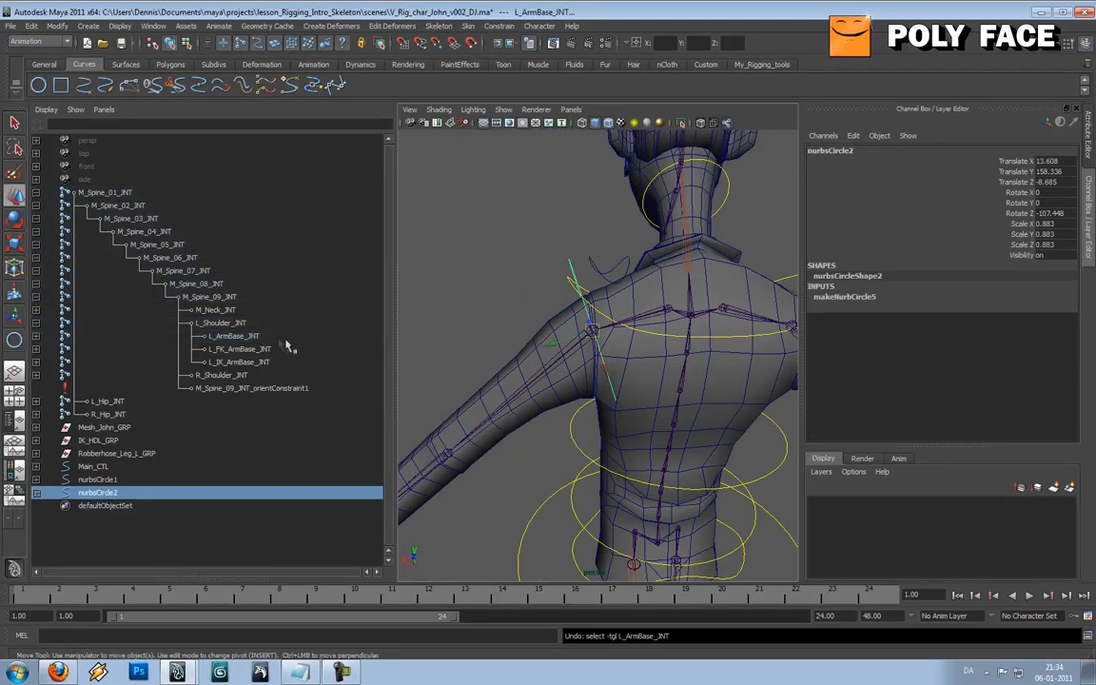
pyautogui.click(256, 336)
pyautogui.keyDown('alt'); pyautogui.moveTo(584, 326); pyautogui.dragTo(771, 329); pyautogui.keyUp('alt')
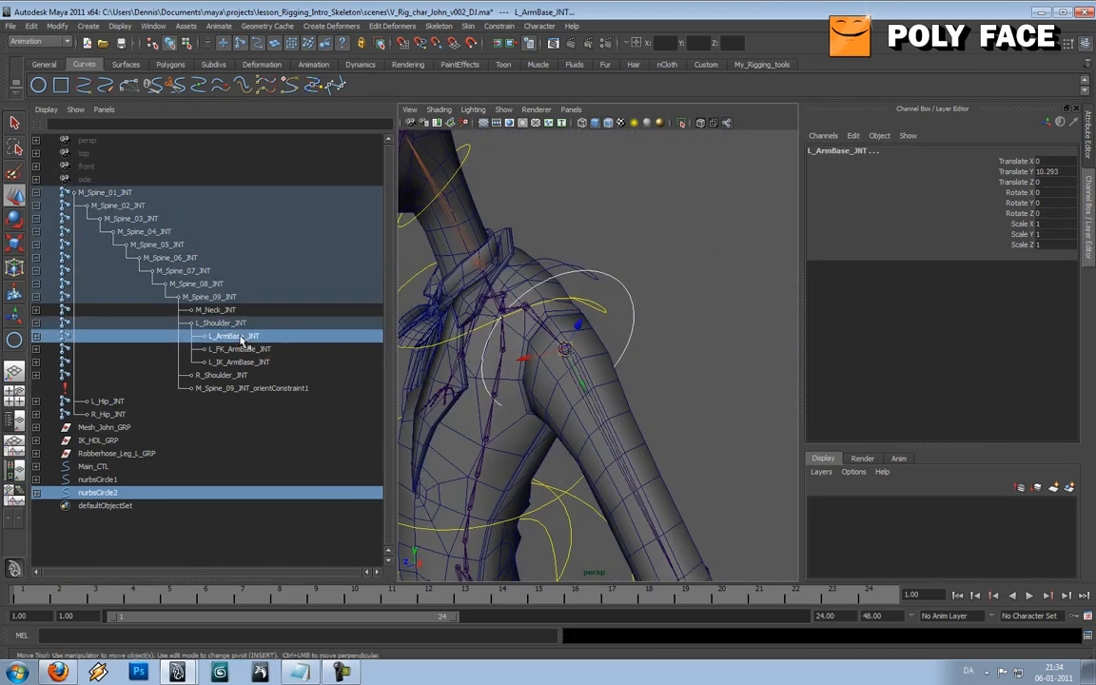
pyautogui.keyDown('alt'); pyautogui.moveTo(580, 295); pyautogui.dragTo(404, 290); pyautogui.keyUp('alt')
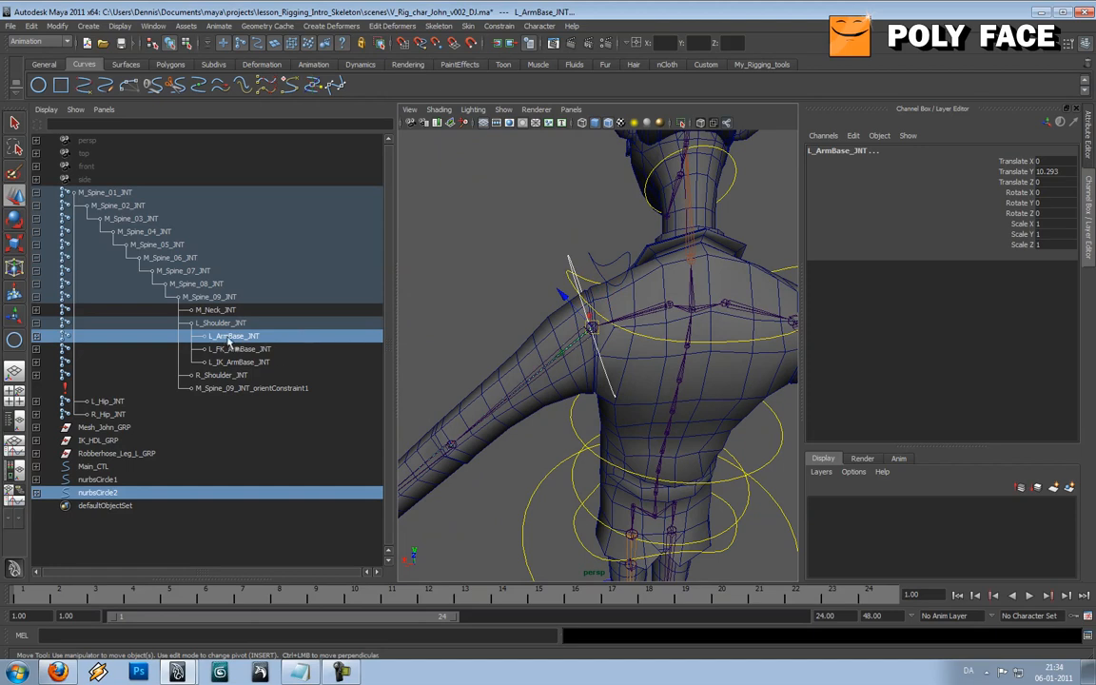
pyautogui.click(550, 253)
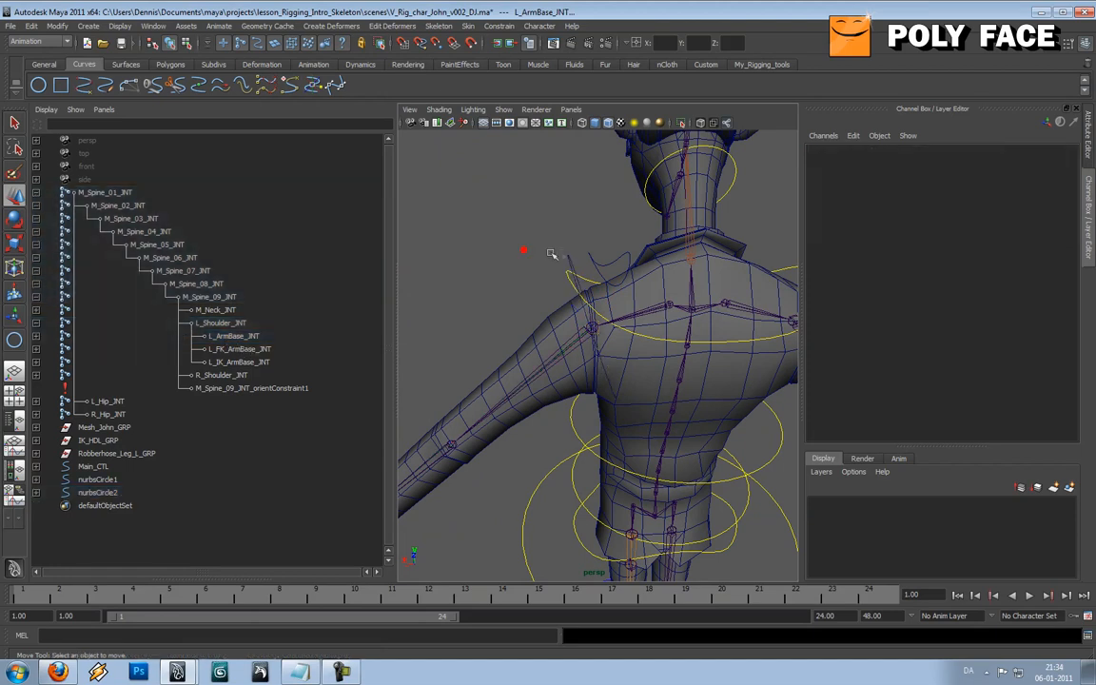
# Step: Select the circle around the upper arm together with L_ArmBase_JNT and parent the circle under that joint
pyautogui.click(565, 258)
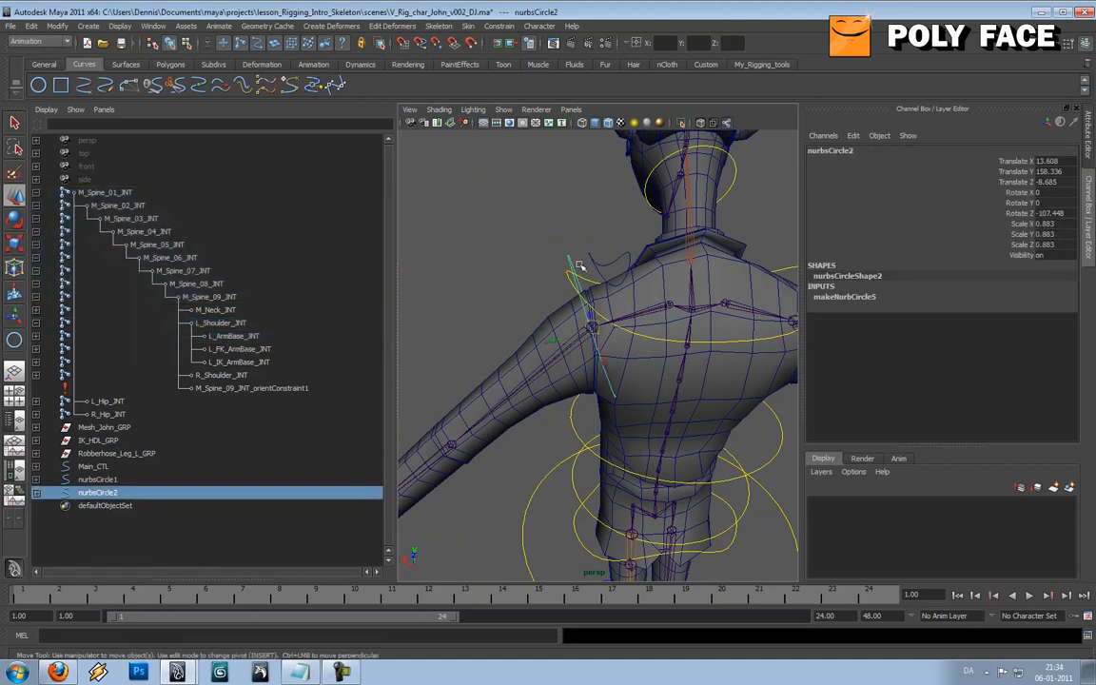
pyautogui.keyDown('shift'); pyautogui.click(256, 337); pyautogui.keyUp('shift')
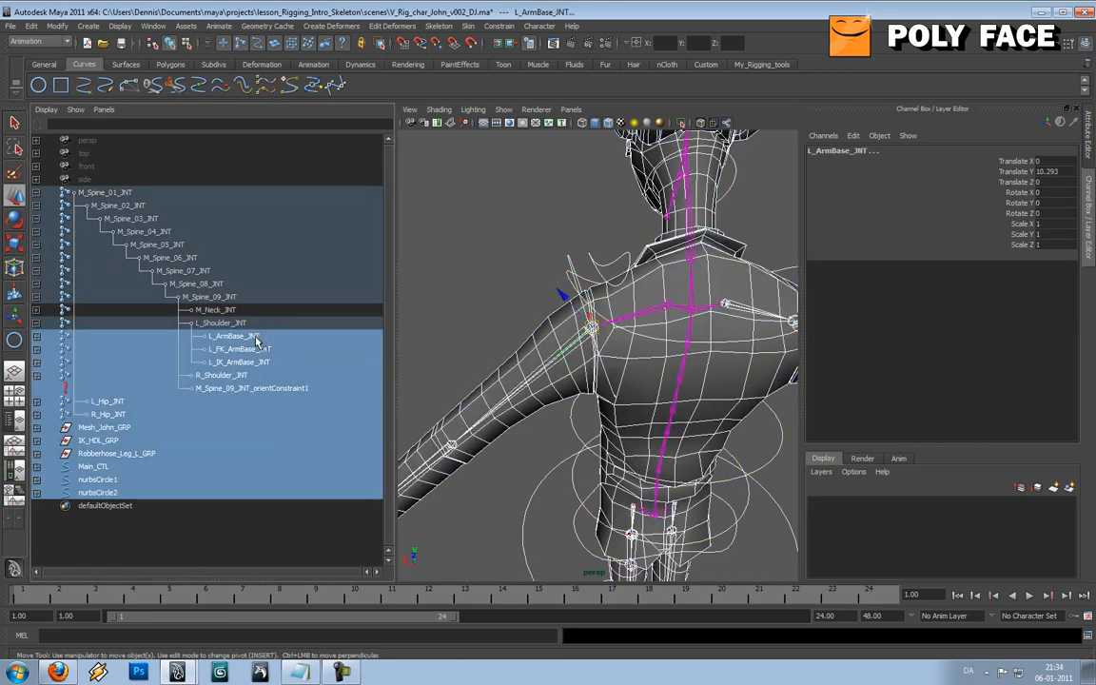
pyautogui.hotkey('ctrl', 'z')
pyautogui.keyDown('ctrl'); pyautogui.click(253, 339); pyautogui.keyUp('ctrl')
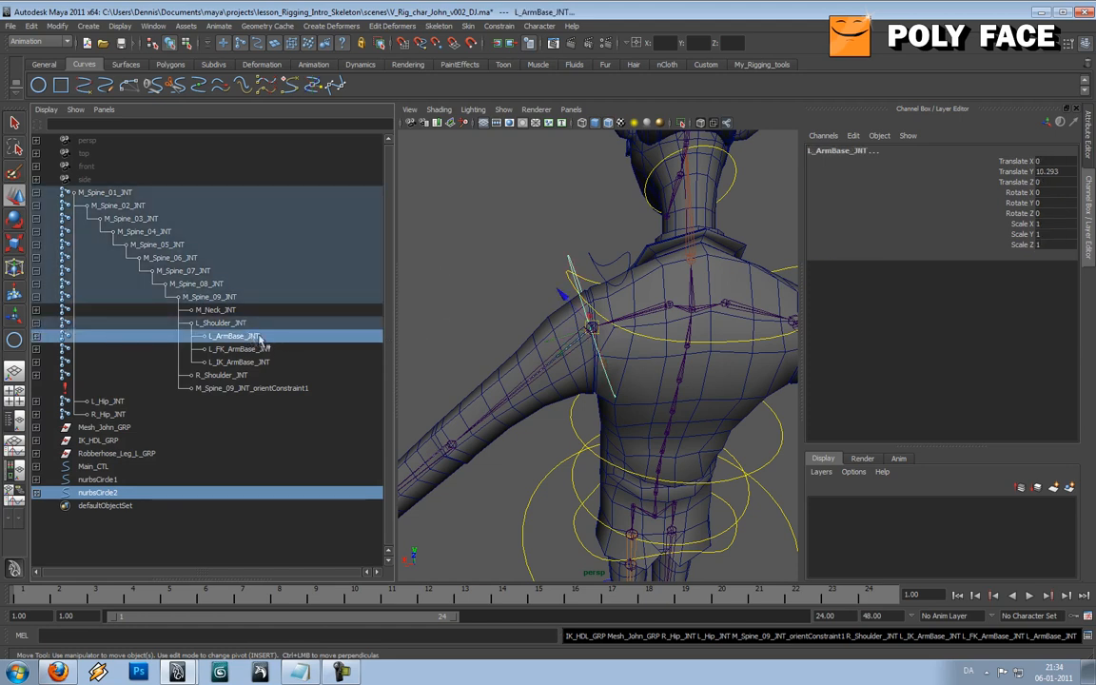
pyautogui.keyDown('alt'); pyautogui.moveTo(457, 284); pyautogui.dragTo(695, 318); pyautogui.keyUp('alt')
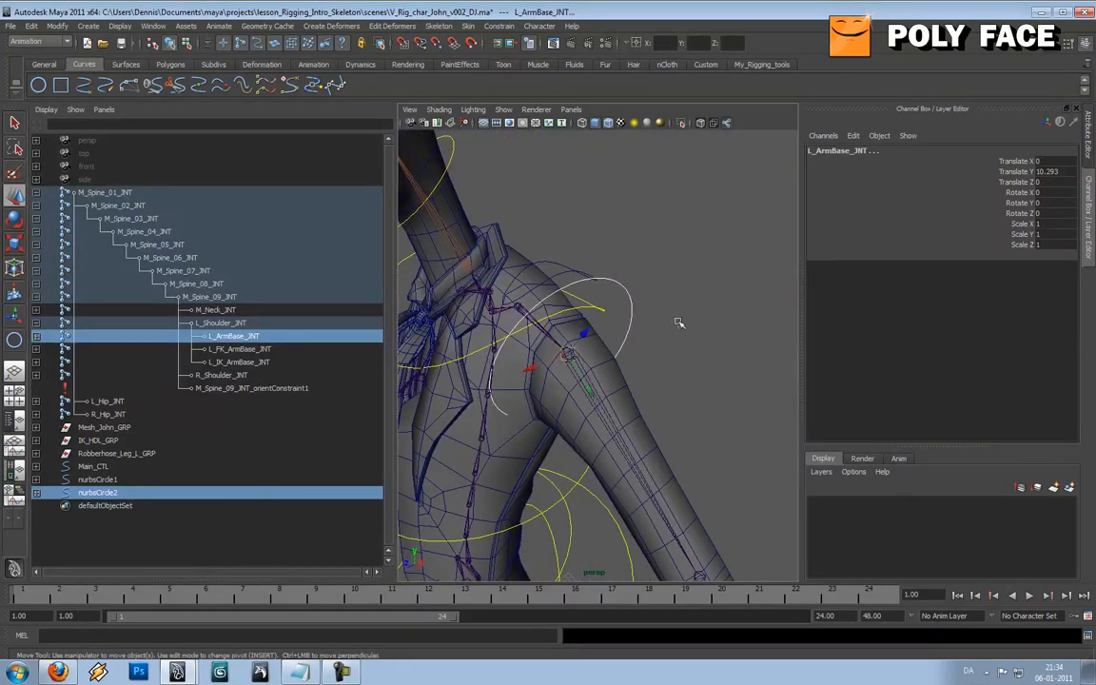
pyautogui.press('p')
# Step: Set the parented circle's X, Y and Z rotation to 0 so it aligns with the arm base joint
pyautogui.keyDown('alt'); pyautogui.moveTo(611, 343); pyautogui.dragTo(618, 318); pyautogui.keyUp('alt')
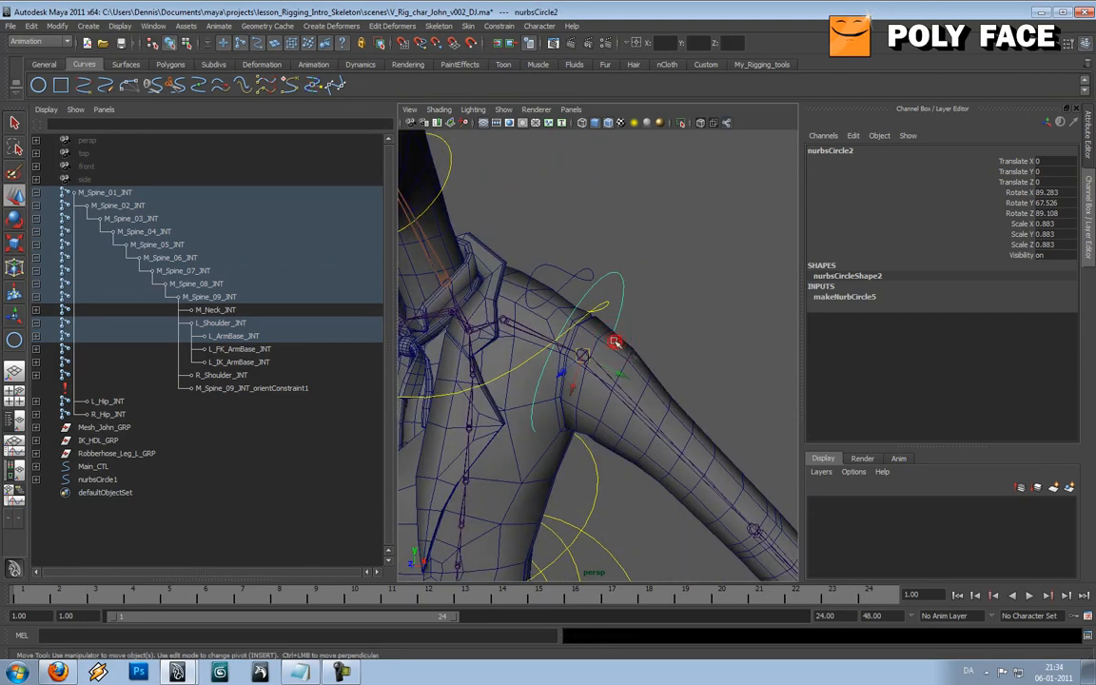
pyautogui.keyDown('alt'); pyautogui.moveTo(592, 277); pyautogui.dragTo(512, 298); pyautogui.keyUp('alt')
pyautogui.keyDown('alt'); pyautogui.moveTo(605, 333); pyautogui.dragTo(551, 317); pyautogui.keyUp('alt')
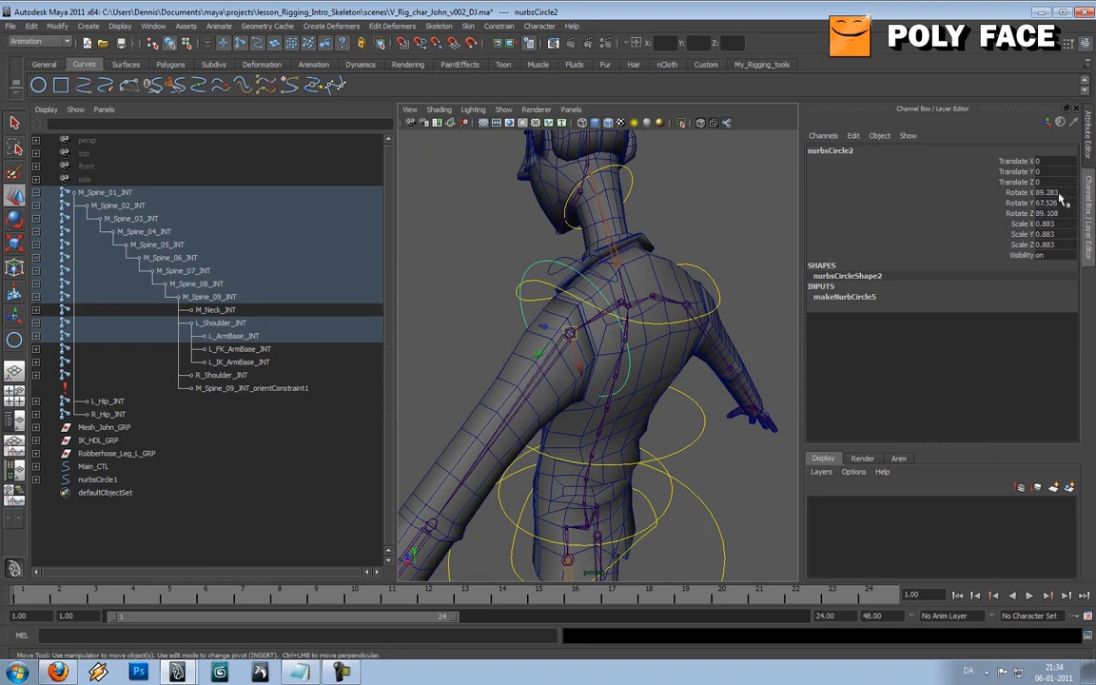
pyautogui.moveTo(1062, 194); pyautogui.dragTo(1062, 214)
pyautogui.write('0')
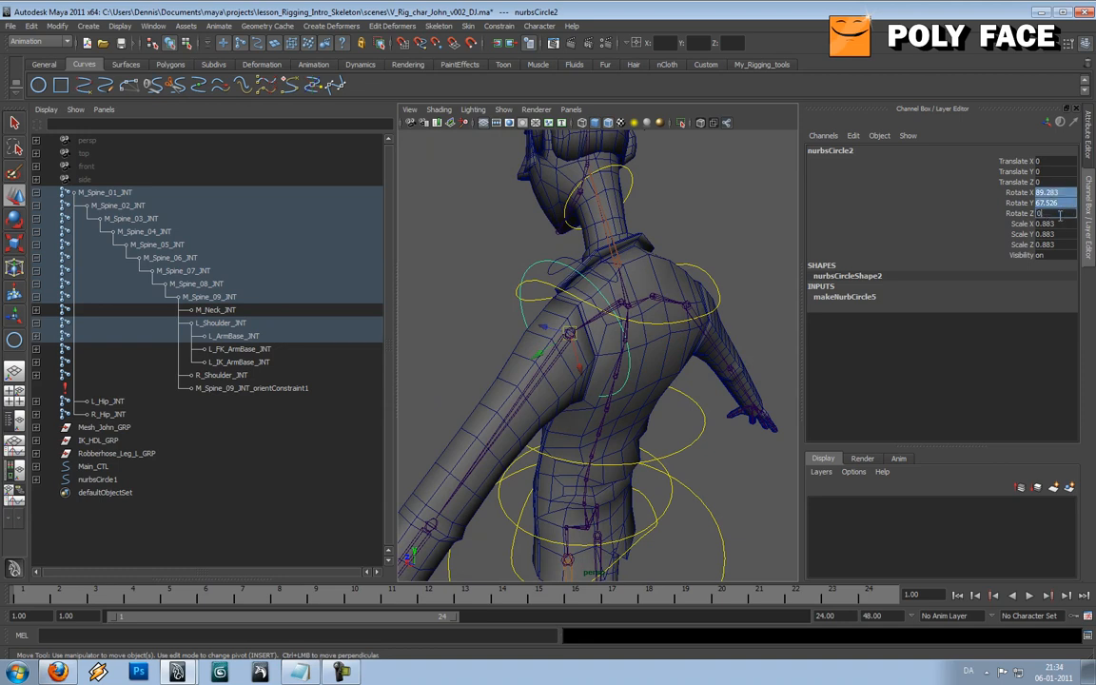
pyautogui.press('Return')
pyautogui.keyDown('alt'); pyautogui.moveTo(641, 242); pyautogui.dragTo(563, 237); pyautogui.keyUp('alt')
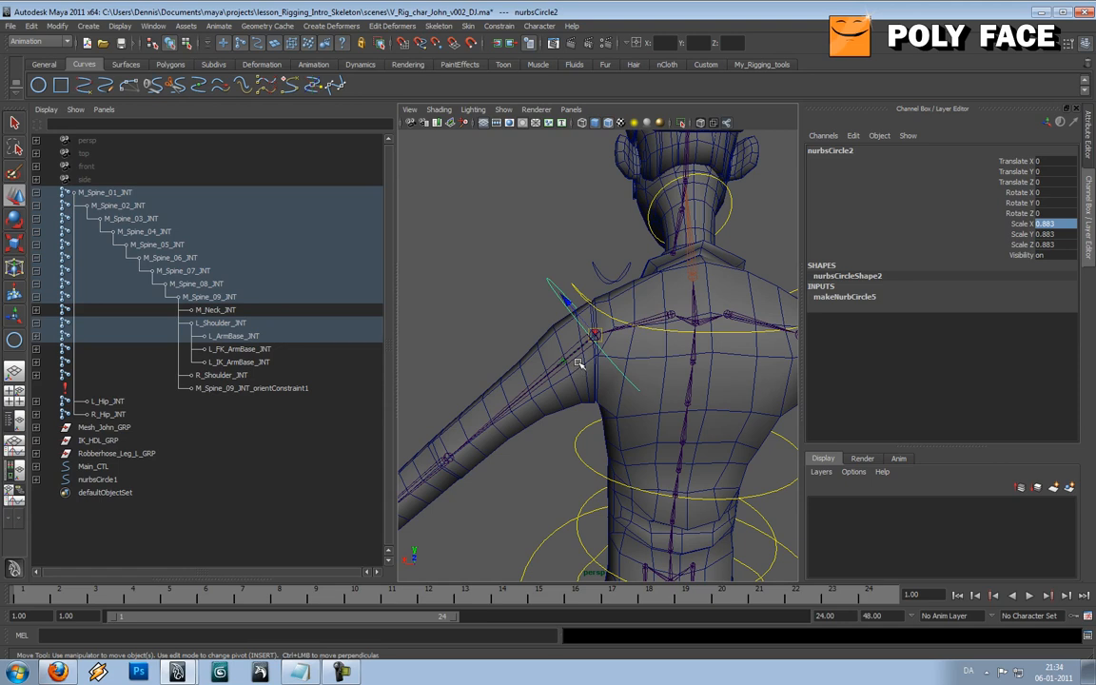
# Step: Check the circle's alignment with the left arm joint and unparent it back to the scene's top level
pyautogui.keyDown('alt'); pyautogui.moveTo(548, 361); pyautogui.dragTo(672, 365); pyautogui.keyUp('alt')
pyautogui.scroll(5, 658, 363)
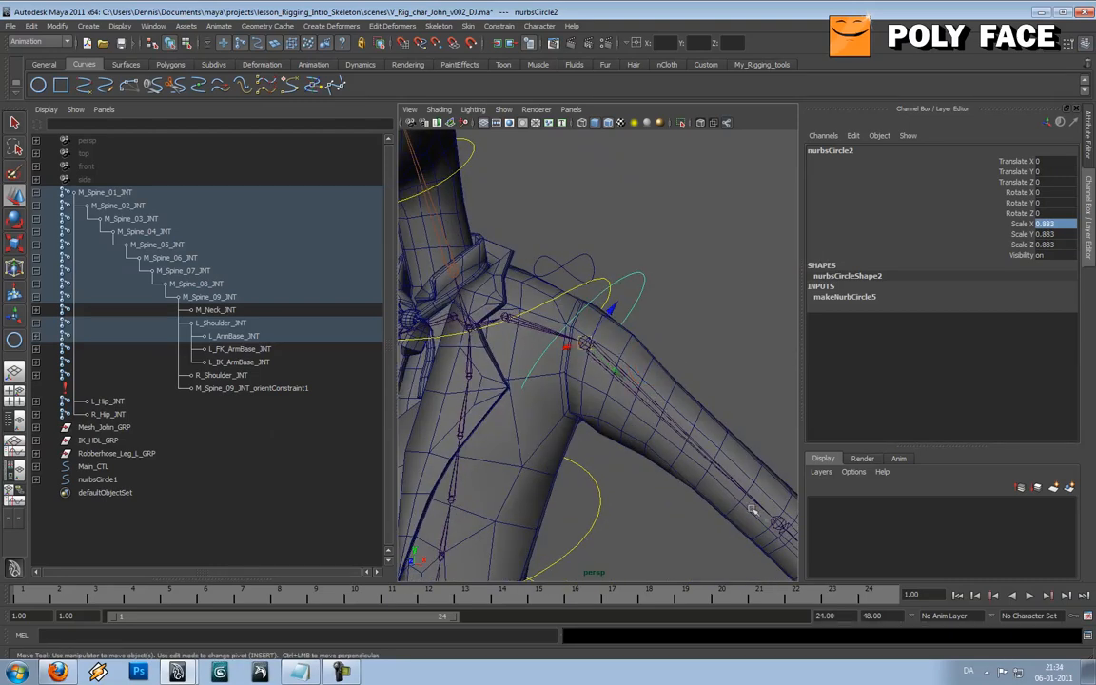
pyautogui.keyDown('alt'); pyautogui.moveTo(656, 365); pyautogui.dragTo(509, 367); pyautogui.keyUp('alt')
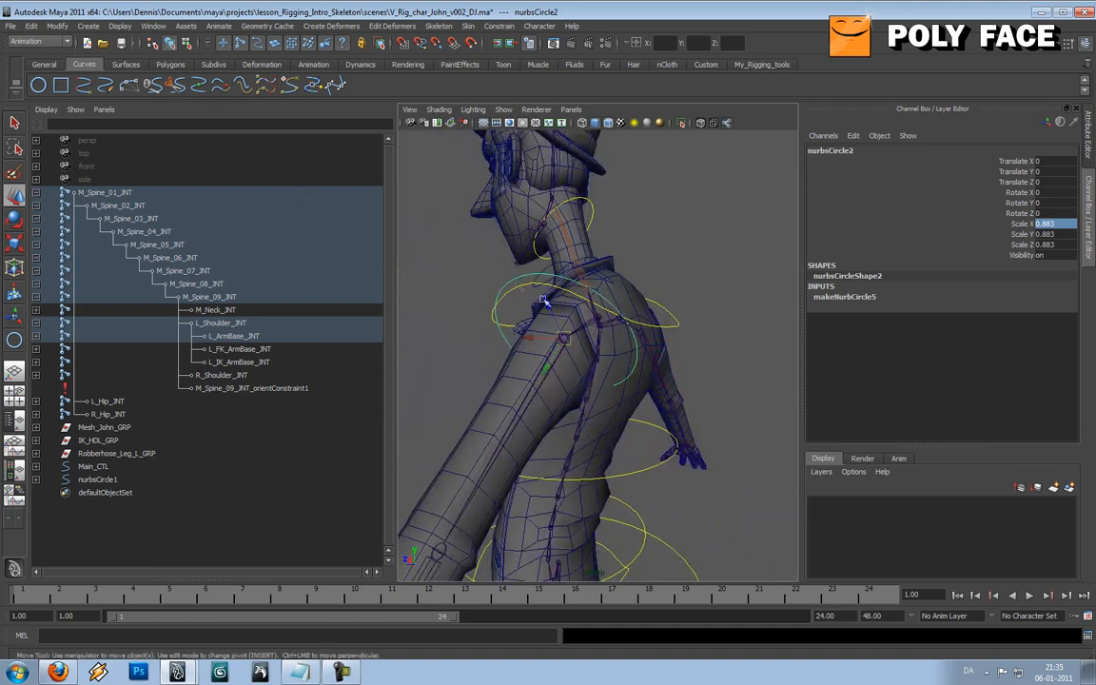
pyautogui.click(510, 277)
pyautogui.hotkey('shift', 'p')
pyautogui.keyDown('alt'); pyautogui.moveTo(510, 277); pyautogui.dragTo(588, 292); pyautogui.keyUp('alt')
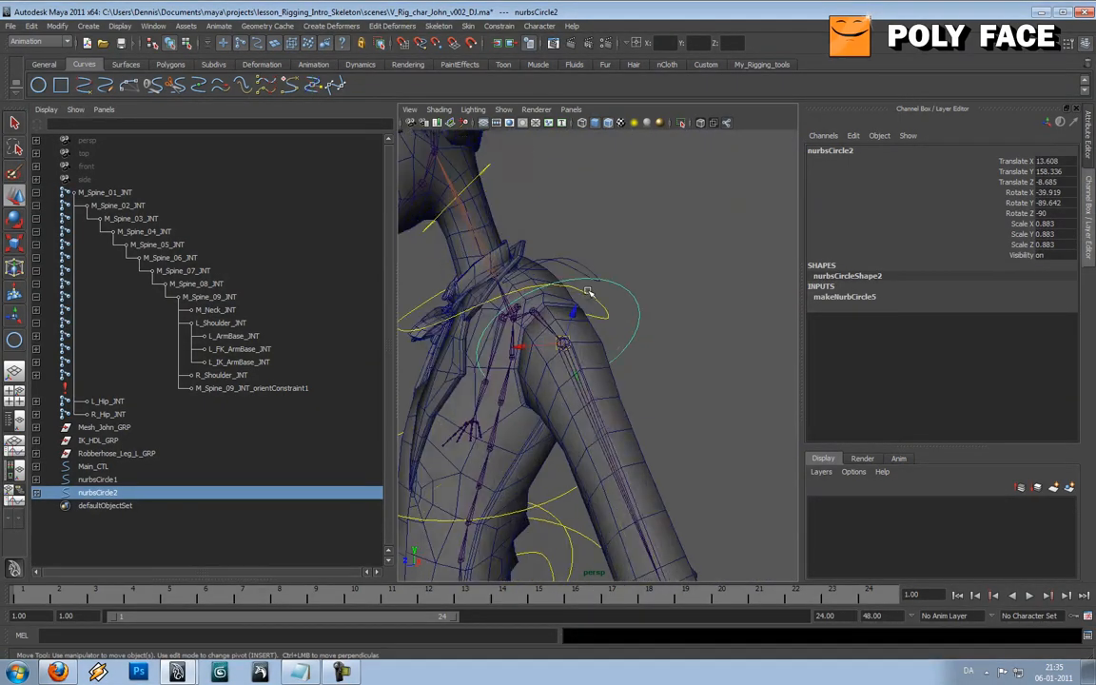
pyautogui.press('f')
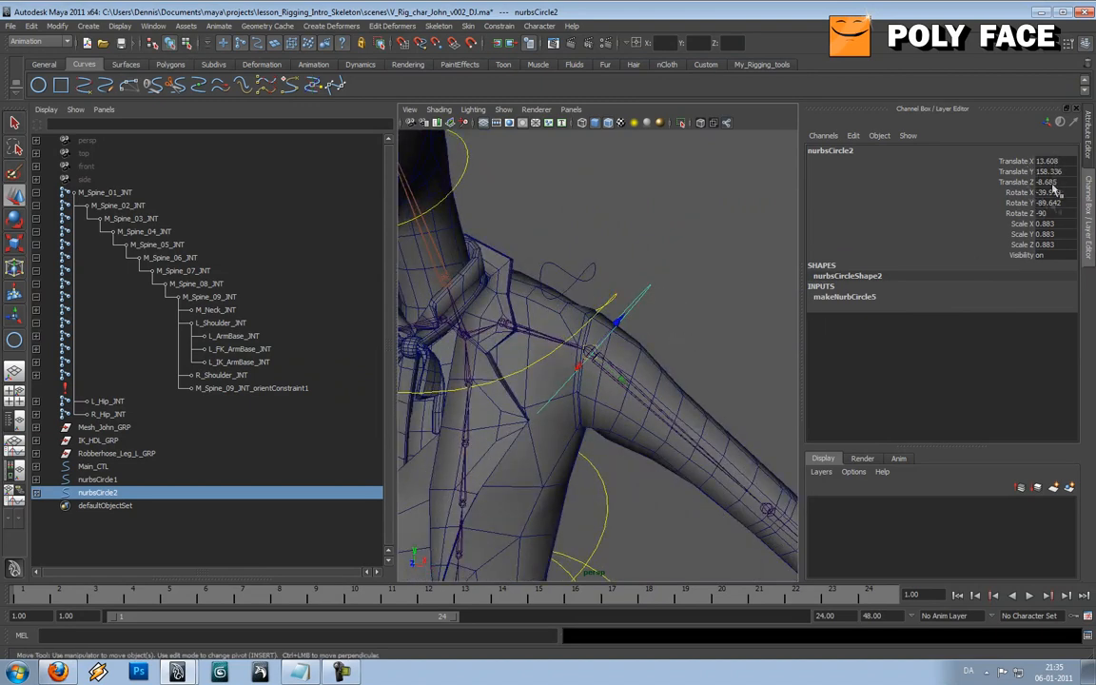
pyautogui.keyDown('alt'); pyautogui.moveTo(666, 250); pyautogui.dragTo(535, 250); pyautogui.keyUp('alt')
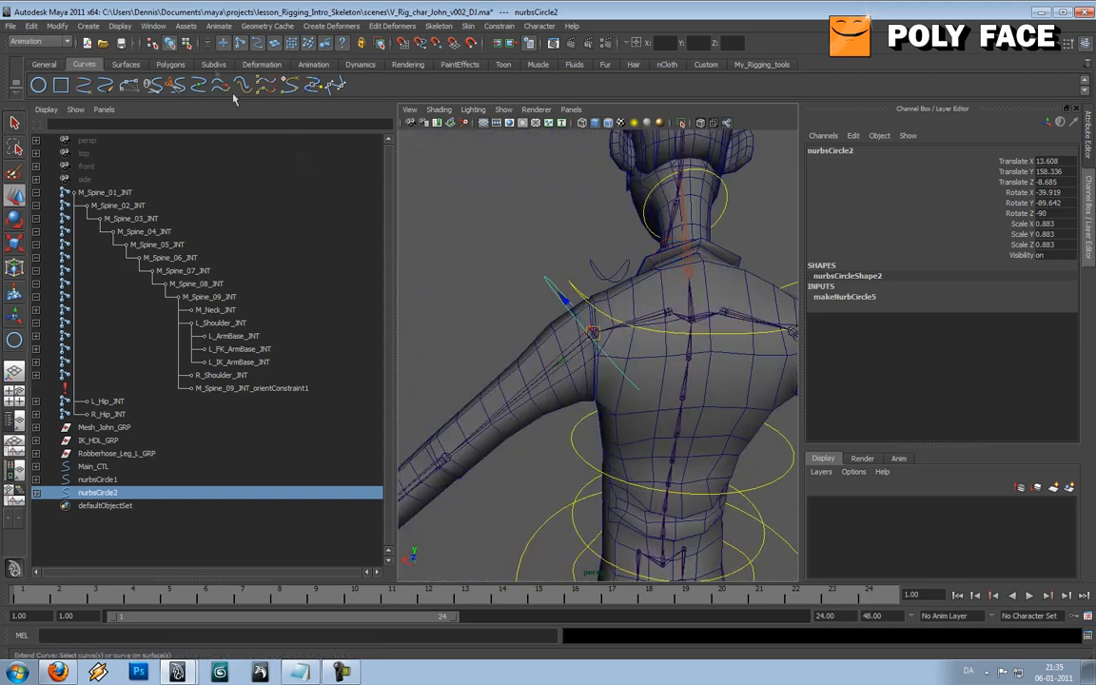
# Step: Try freezing the upper arm circle's transformations, inspect its pivot orientation, and undo the freeze
pyautogui.click(114, 27)
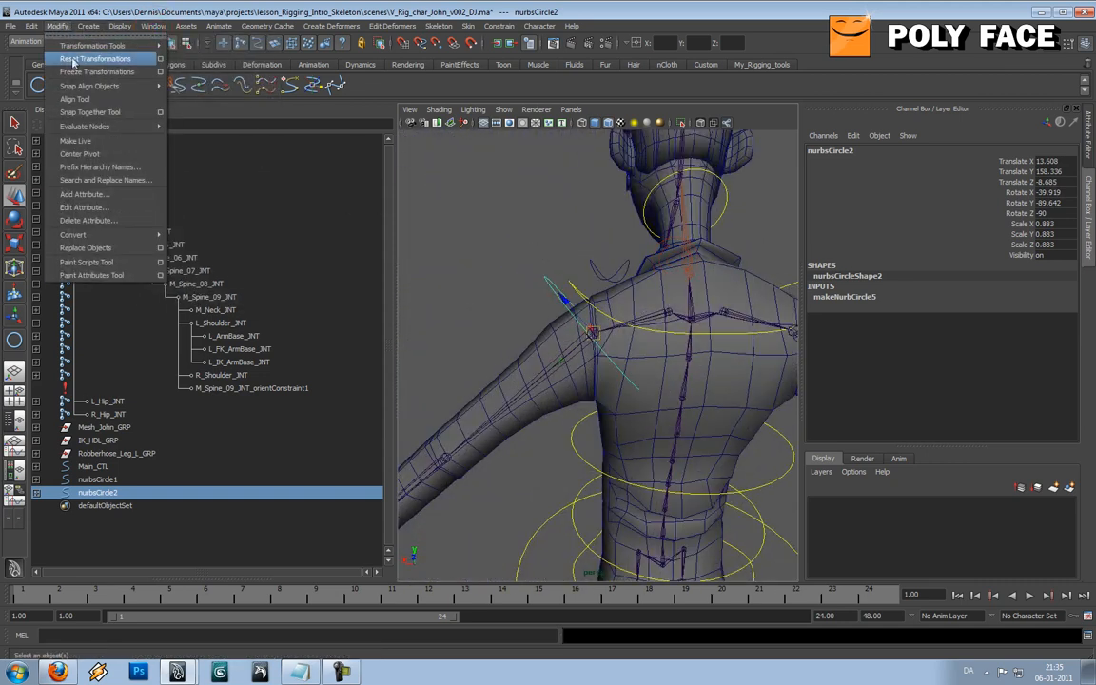
pyautogui.click(72, 69)
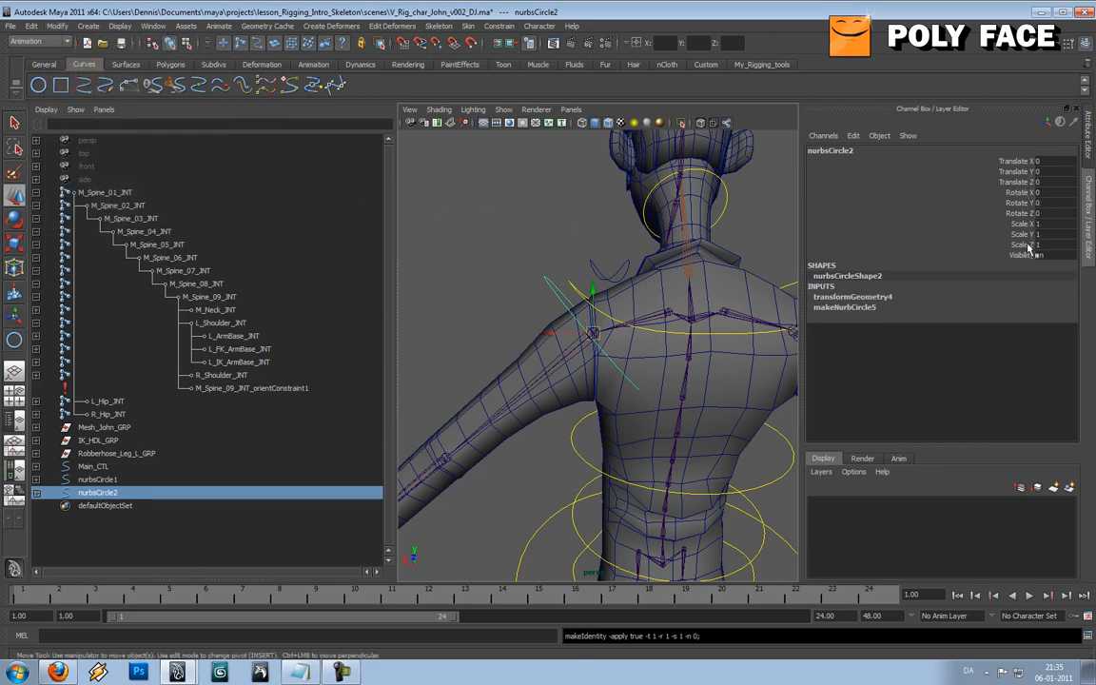
pyautogui.keyDown('alt'); pyautogui.moveTo(474, 270); pyautogui.dragTo(557, 275); pyautogui.keyUp('alt')
pyautogui.keyDown('alt'); pyautogui.moveTo(537, 331); pyautogui.dragTo(609, 320); pyautogui.keyUp('alt')
pyautogui.keyDown('alt'); pyautogui.moveTo(536, 403); pyautogui.dragTo(591, 314); pyautogui.keyUp('alt')
pyautogui.hotkey('ctrl', 'z')
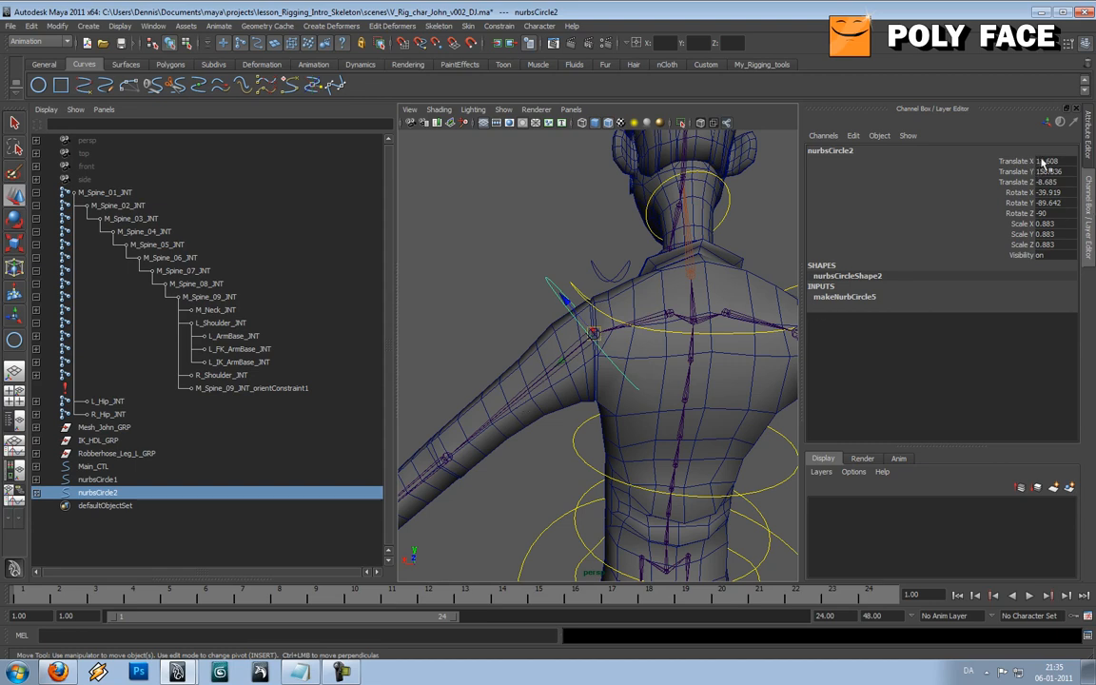
# Step: Rename the upper arm circle nurbsCircle2 as L_UpperArm_CTL
pyautogui.keyDown('alt'); pyautogui.moveTo(605, 252); pyautogui.dragTo(475, 294); pyautogui.keyUp('alt')
pyautogui.keyDown('alt'); pyautogui.moveTo(472, 290); pyautogui.dragTo(666, 300, button='right'); pyautogui.keyUp('alt')
pyautogui.keyDown('alt'); pyautogui.moveTo(666, 301); pyautogui.dragTo(704, 332); pyautogui.keyUp('alt')
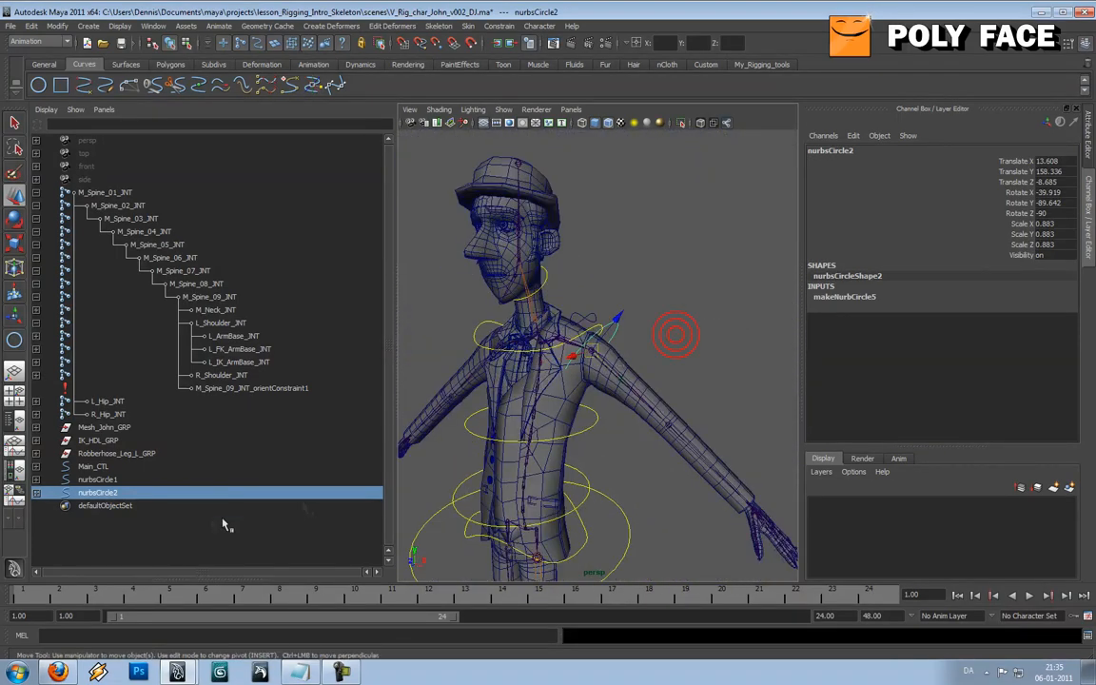
pyautogui.click(113, 494)
pyautogui.doubleClick(113, 494)
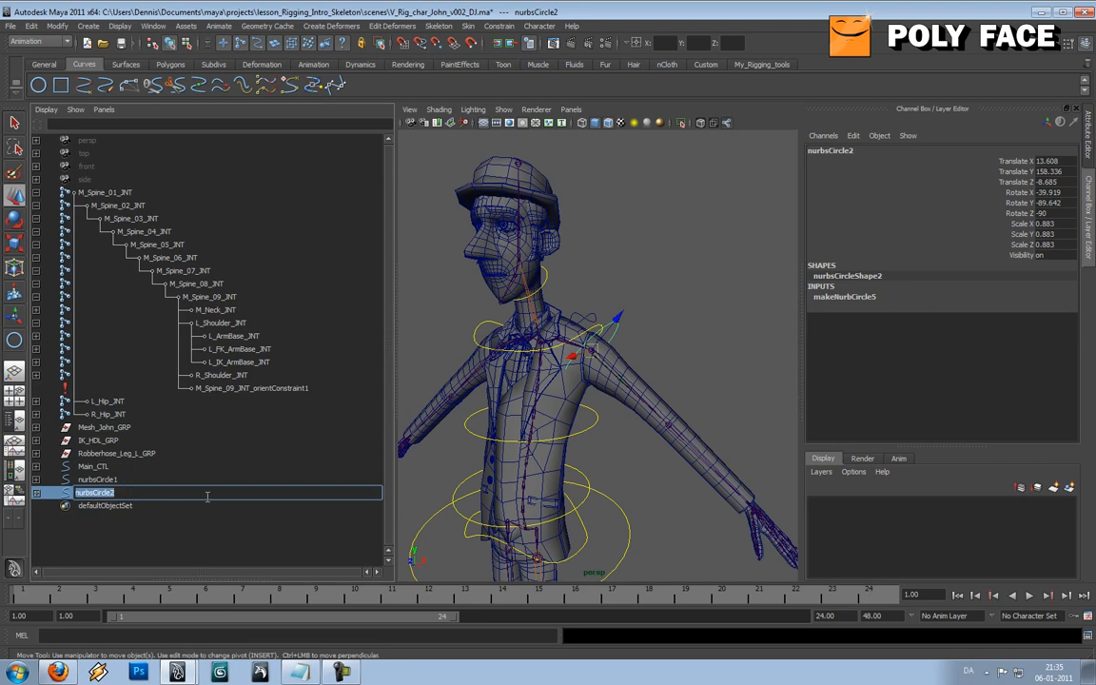
pyautogui.write('CTL')
pyautogui.press('Return')
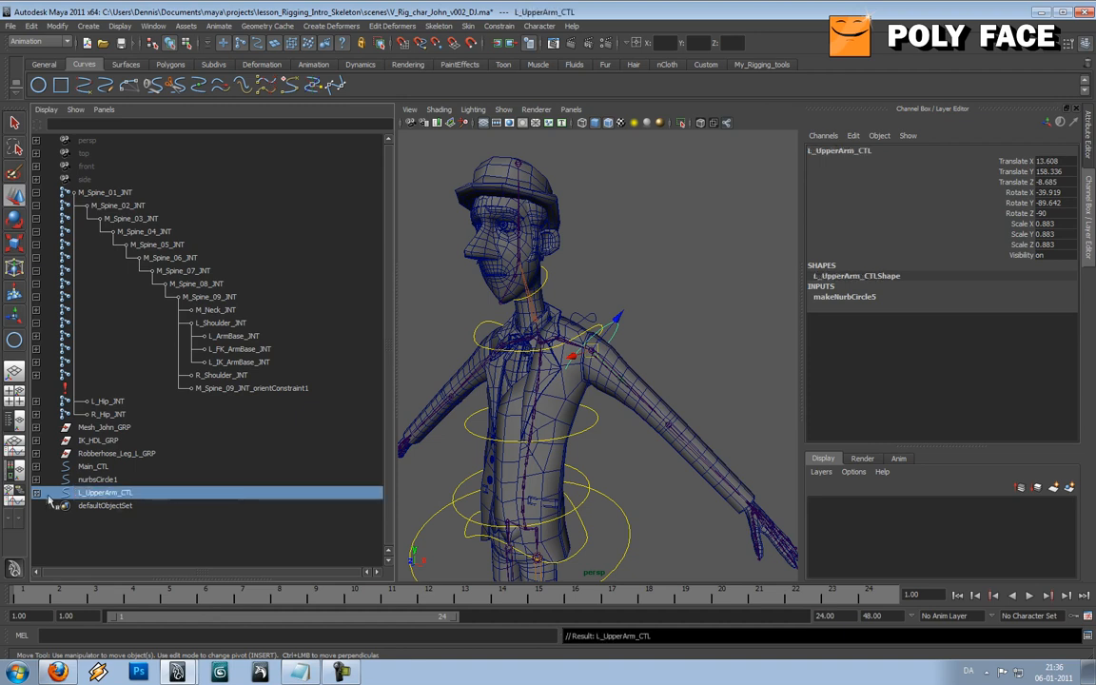
# Step: Rename the shoulder curve nurbsCircle1 as L_Shoulder_CTL
pyautogui.click(88, 479)
pyautogui.doubleClick(87, 479)
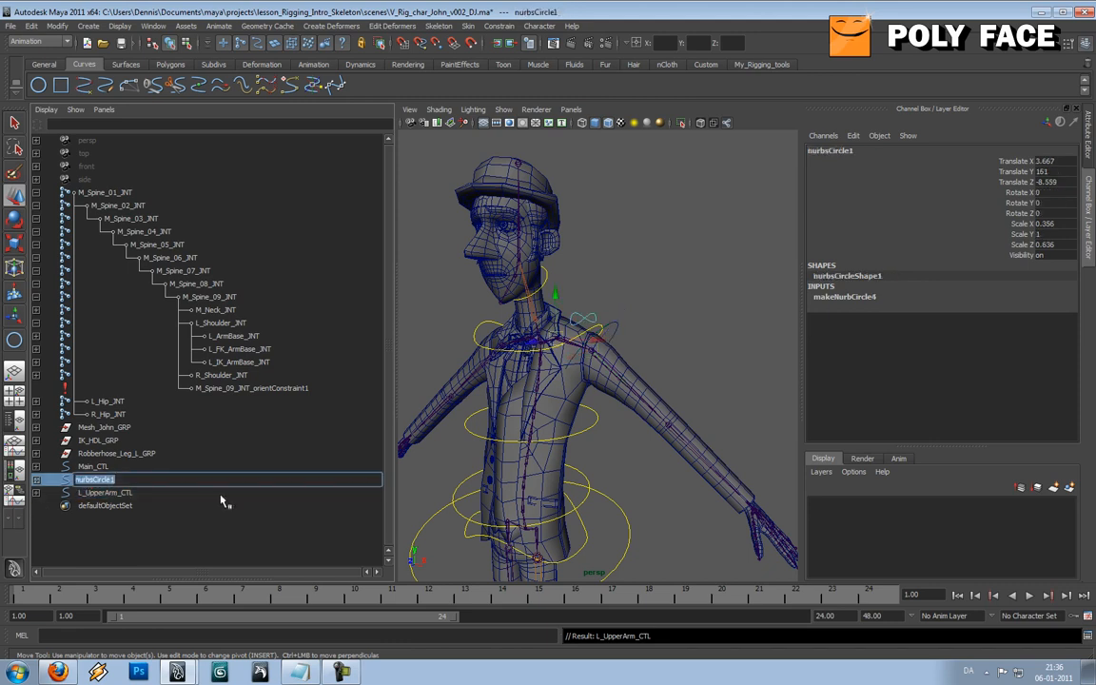
pyautogui.write('L_Shoulder_CTL')
pyautogui.press('Return')
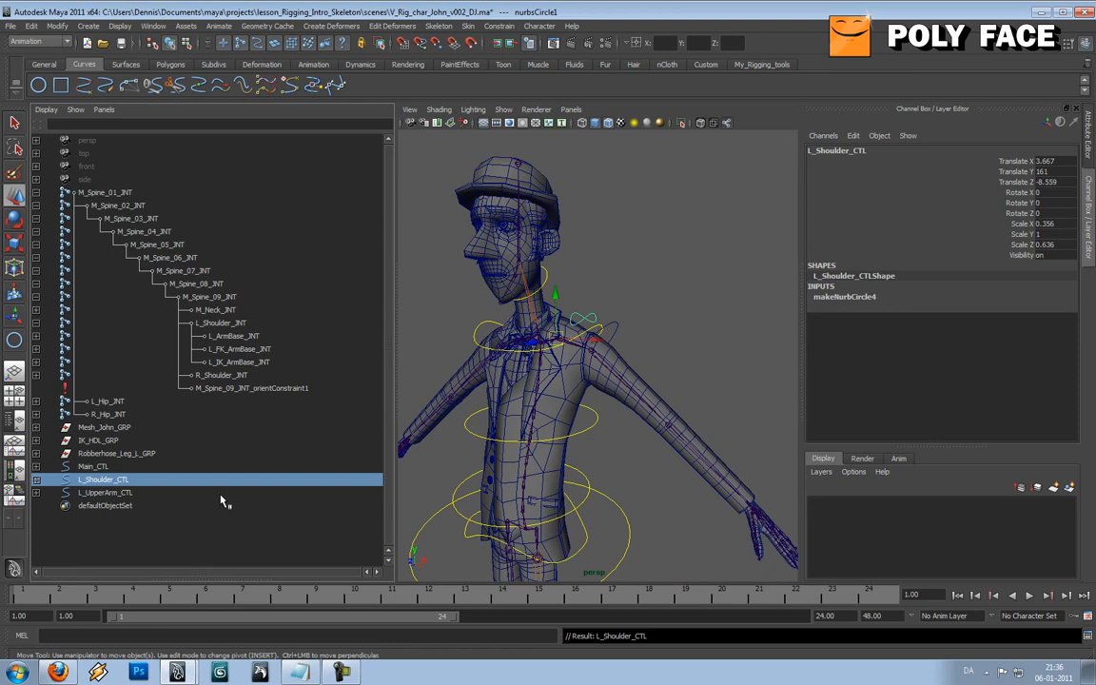
# Step: Duplicate L_UpperArm_CTL and rename the copy as L_UpperArm_CTLORE
pyautogui.click(130, 493)
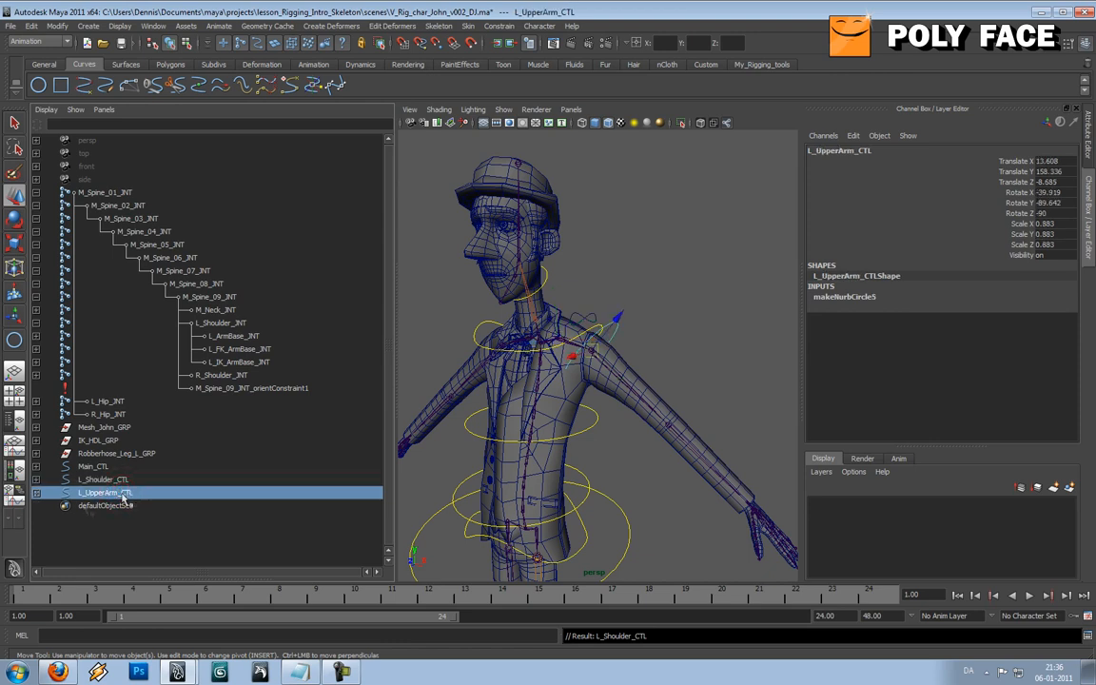
pyautogui.click(35, 493)
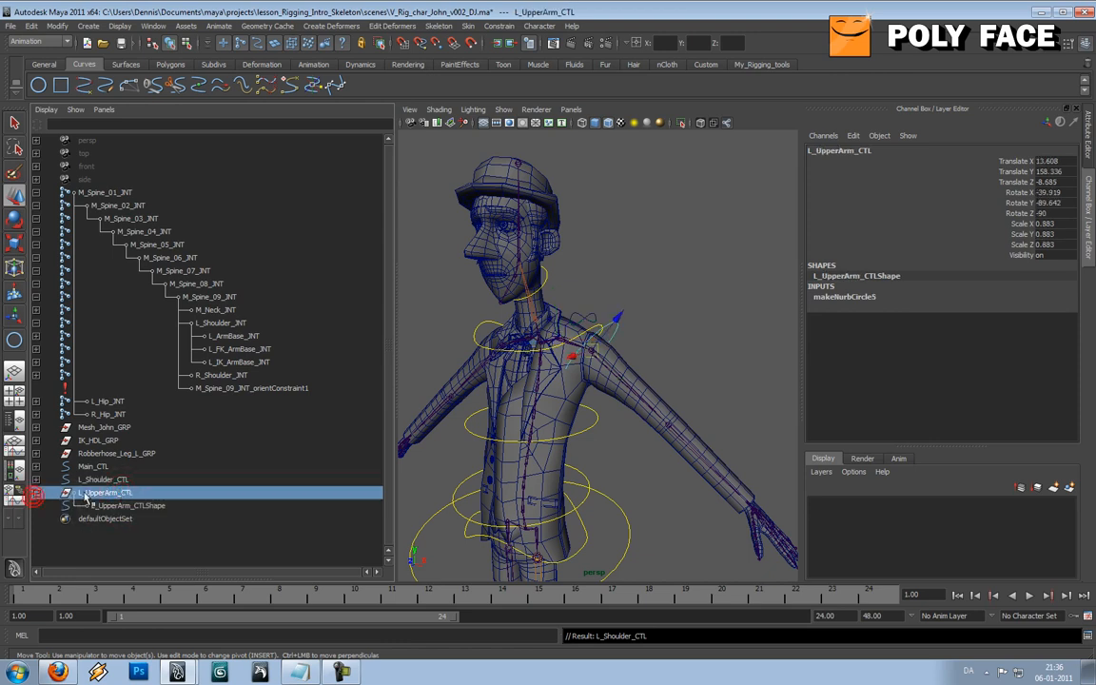
pyautogui.click(35, 492)
pyautogui.hotkey('ctrl', 'd')
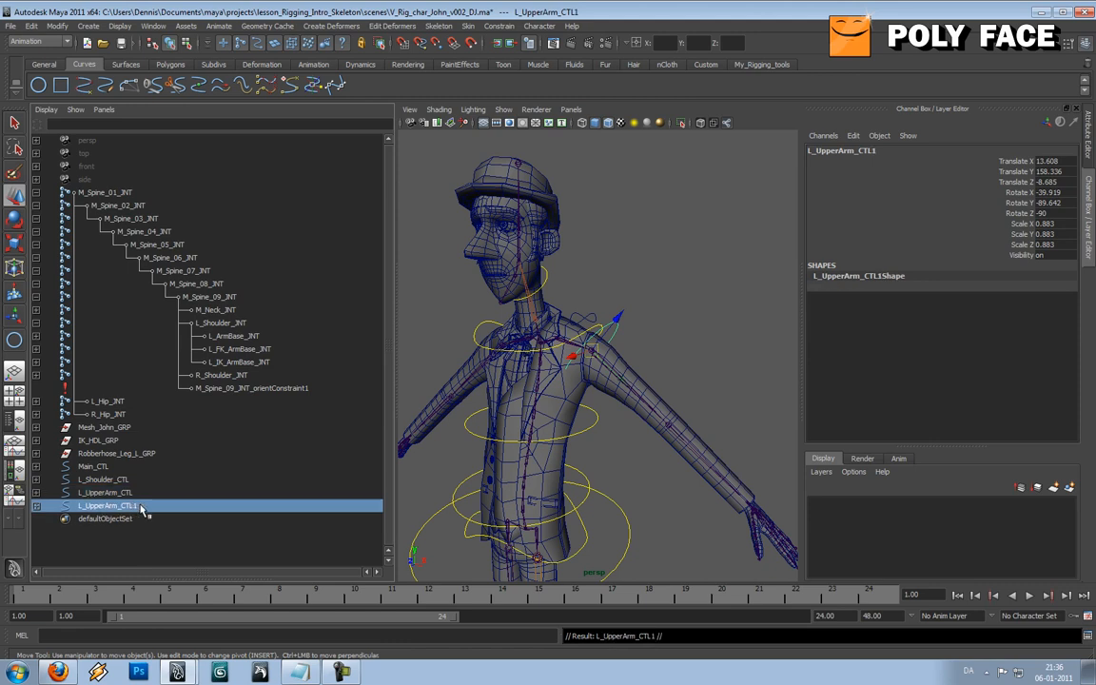
pyautogui.doubleClick(145, 508)
pyautogui.click(148, 506)
pyautogui.press('BackSpace')
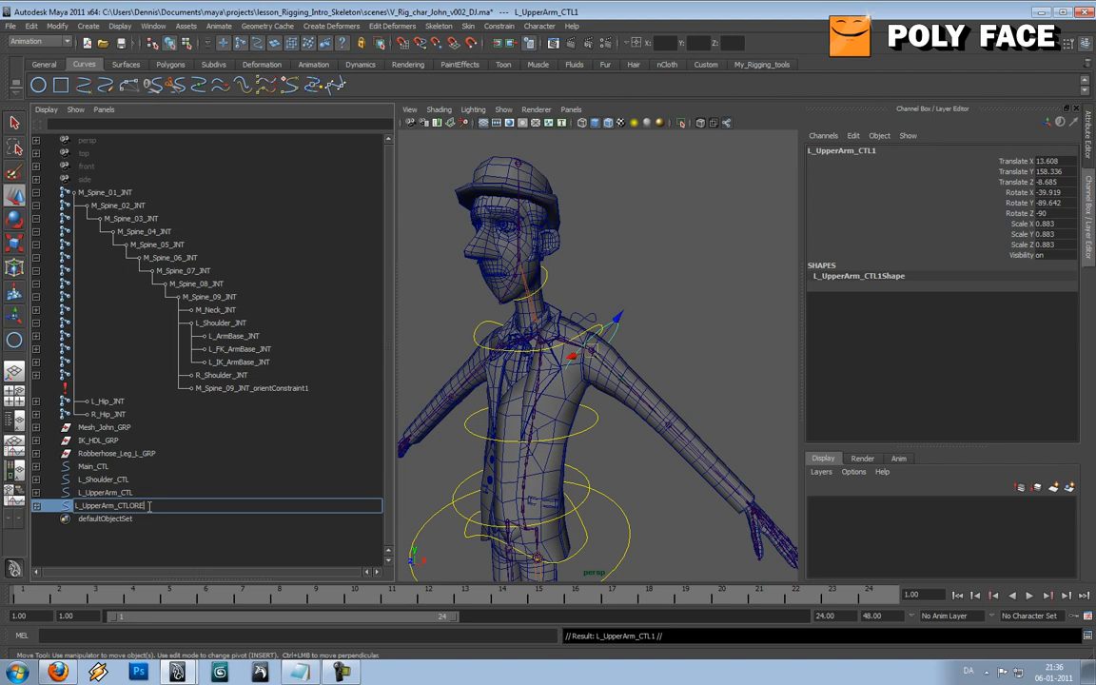
pyautogui.press('Return')
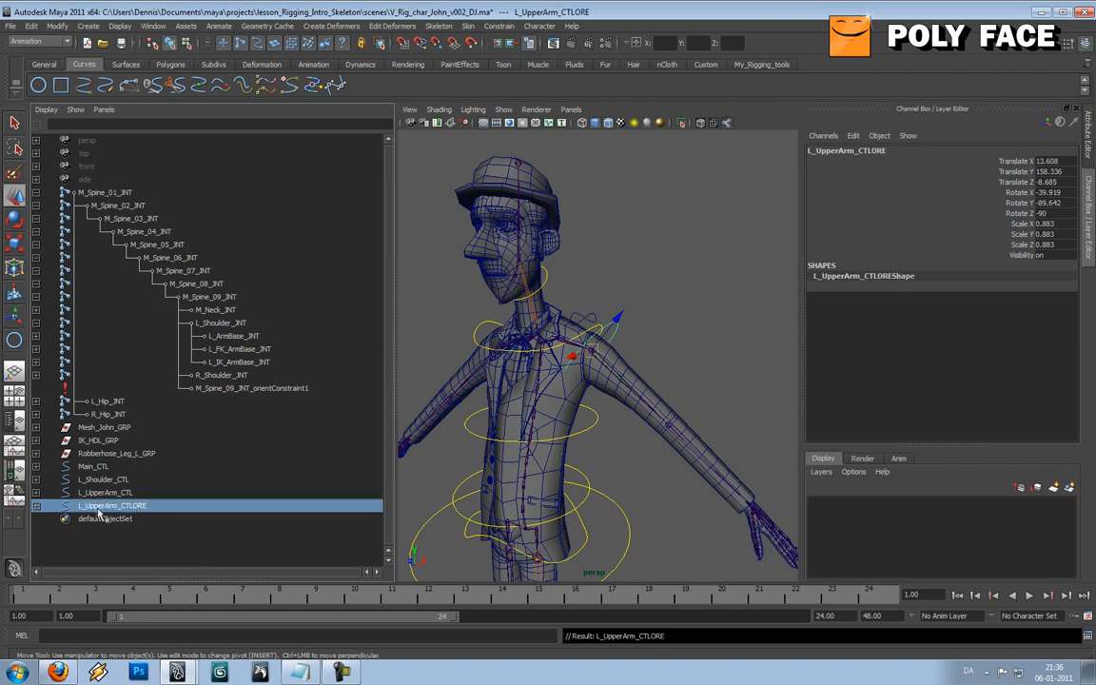
# Step: Expand L_UpperArm_CTLORE in the Outliner and inspect its shape node
pyautogui.click(36, 505)
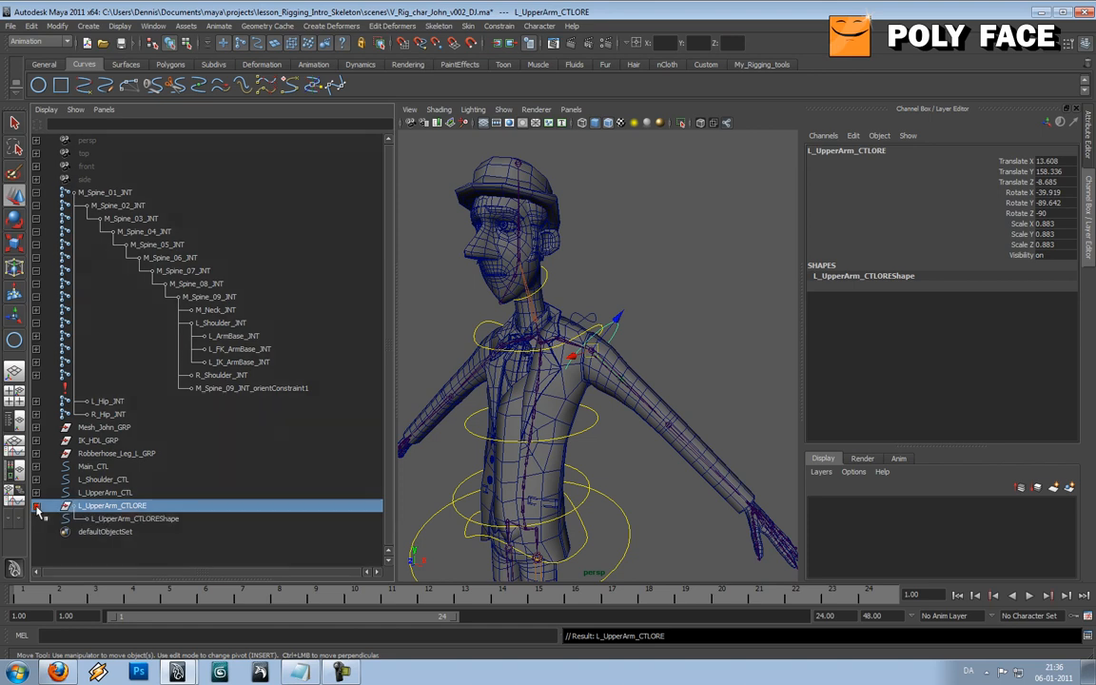
pyautogui.click(110, 518)
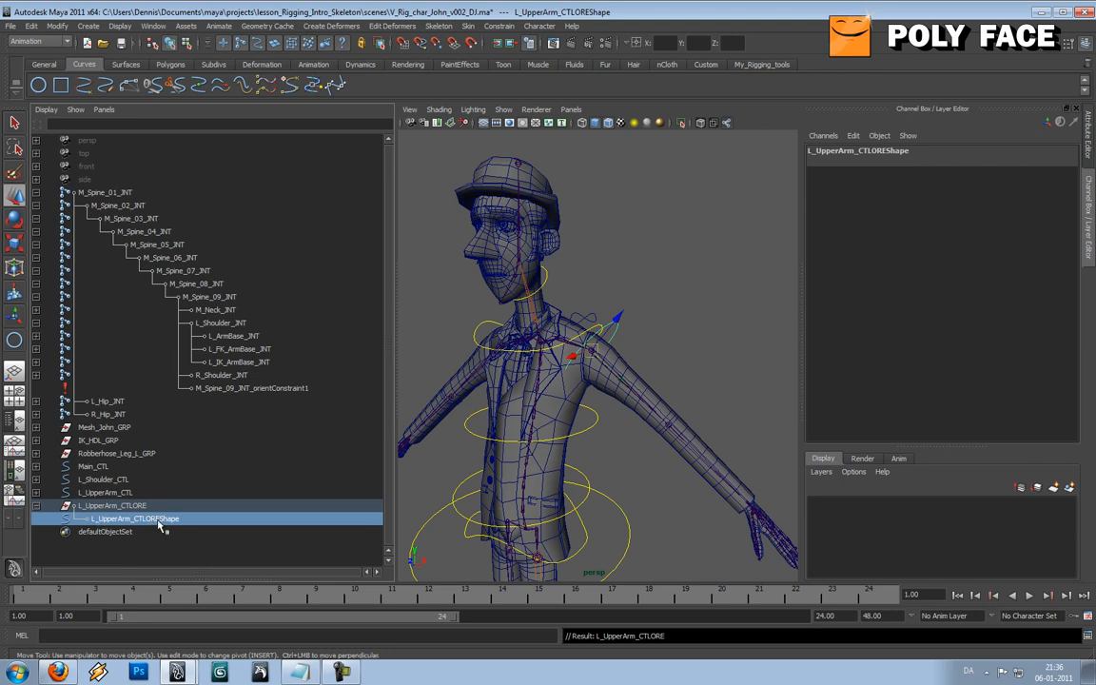
pyautogui.click(107, 505)
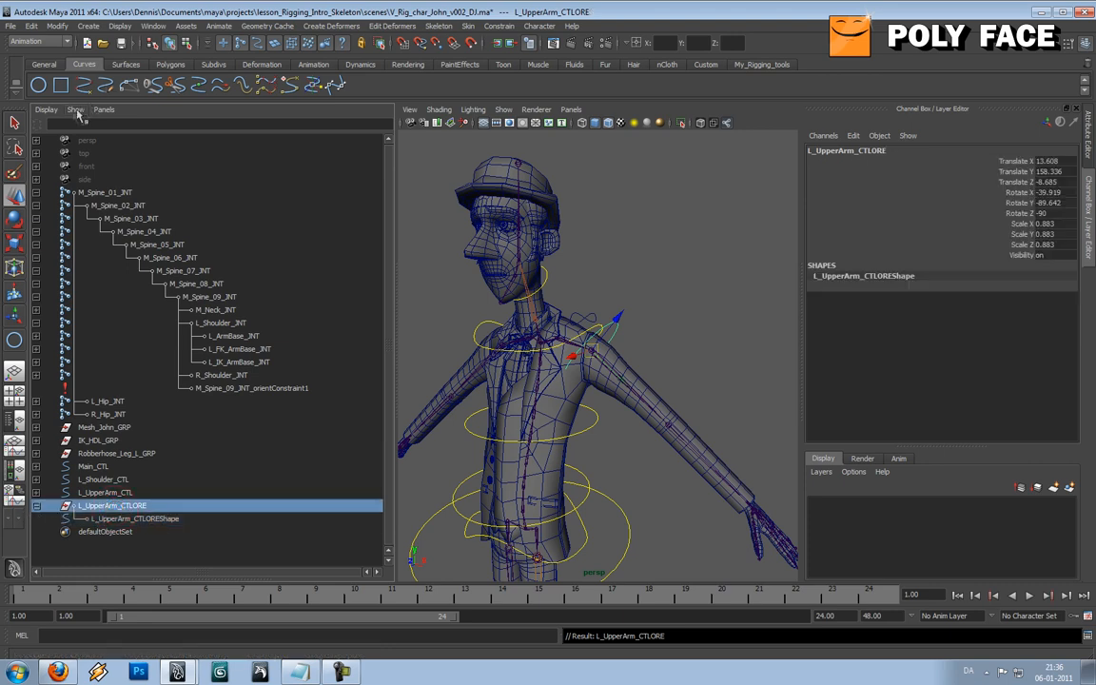
# Step: Turn the display of shape nodes in the Outliner off and back on
pyautogui.click(48, 111)
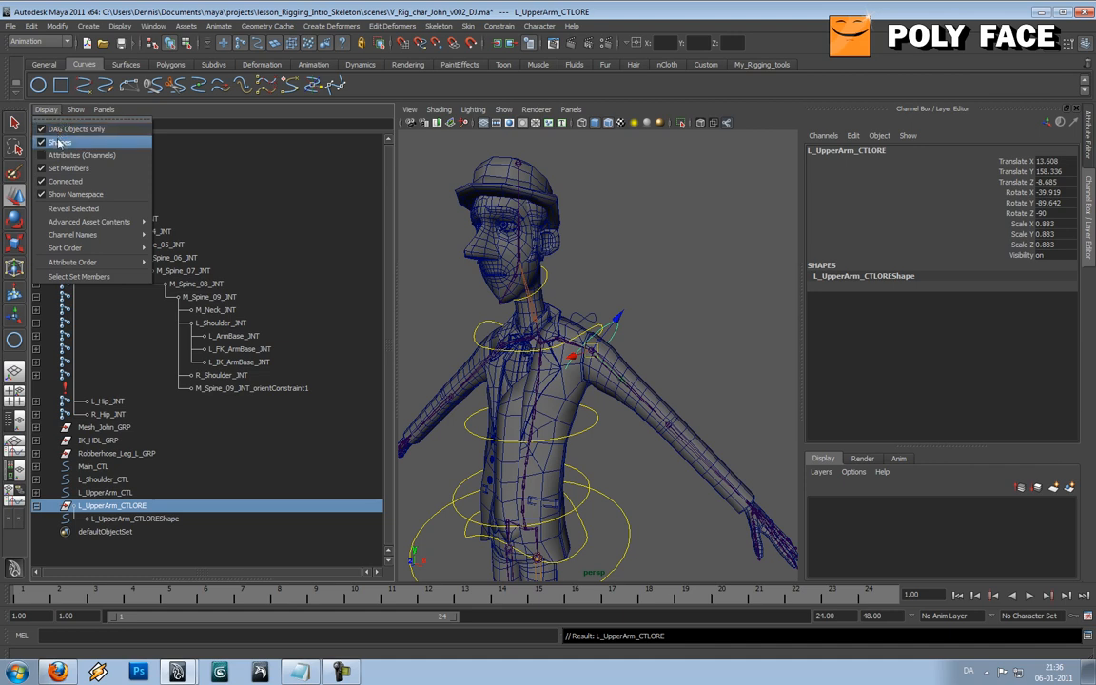
pyautogui.click(57, 143)
pyautogui.click(48, 110)
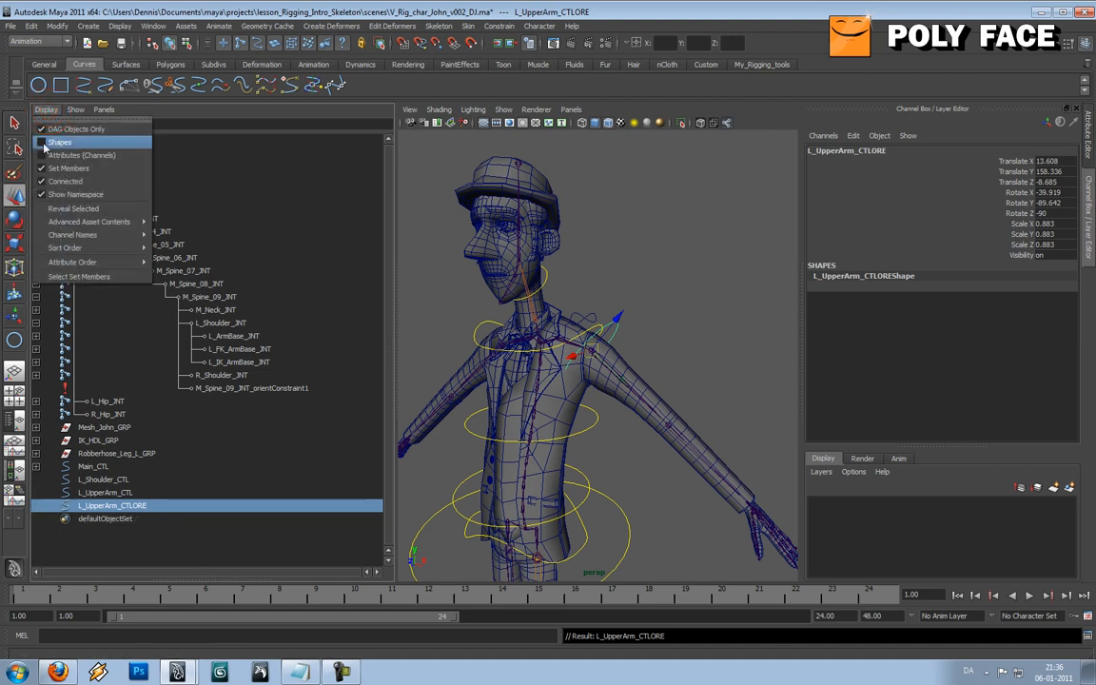
pyautogui.click(45, 143)
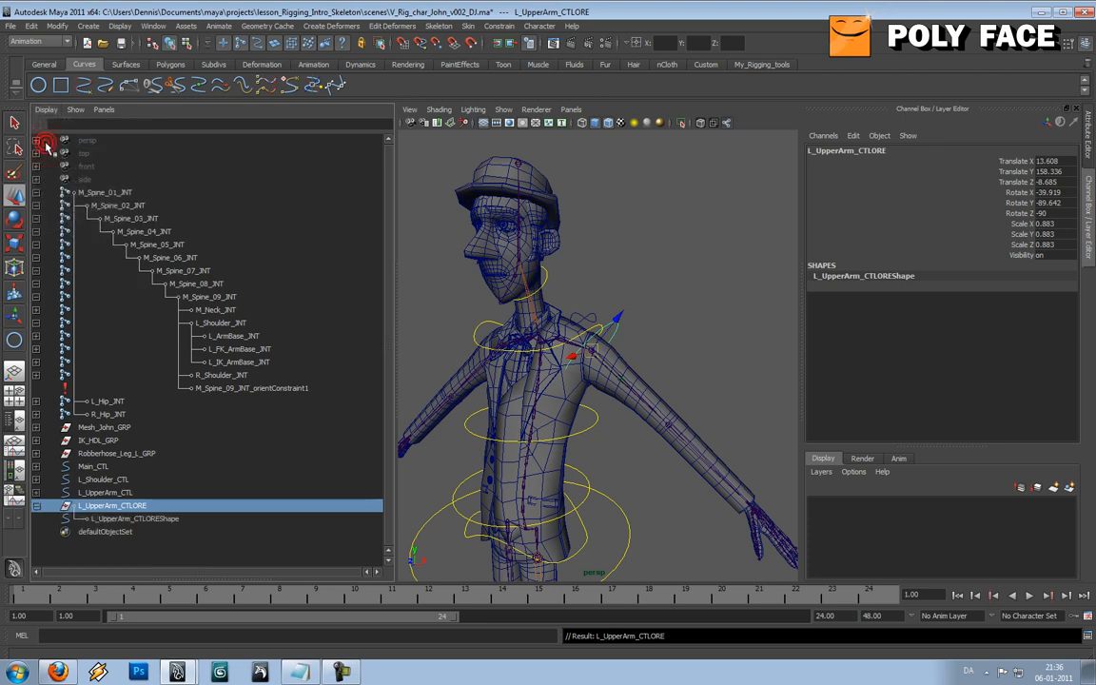
pyautogui.click(42, 110)
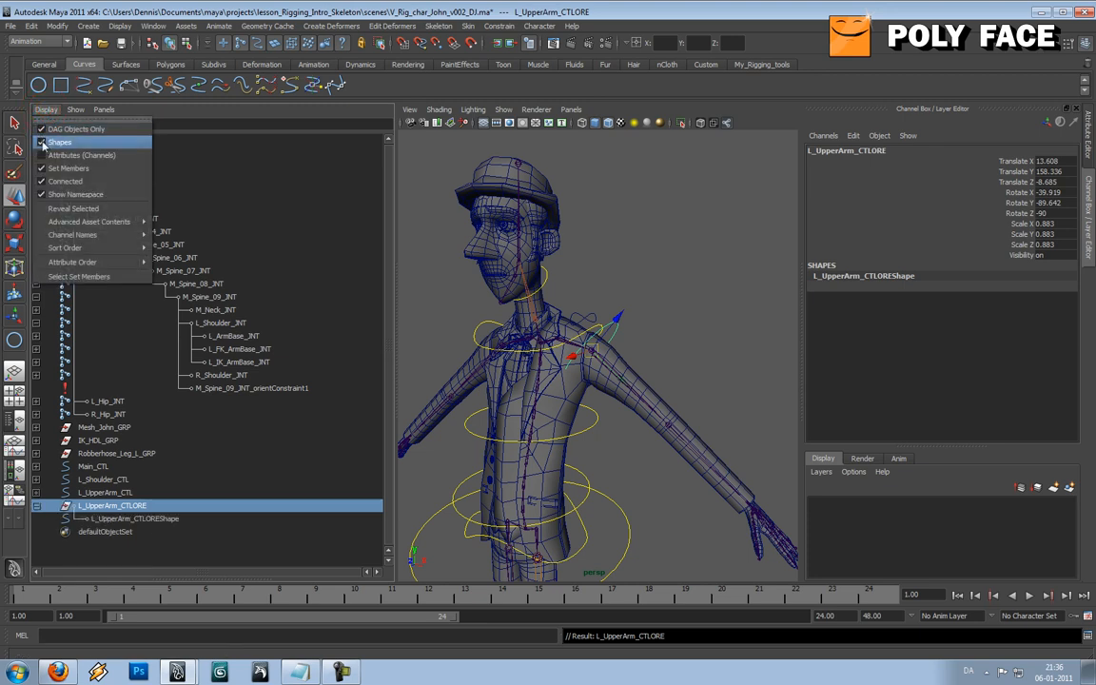
pyautogui.click(45, 112)
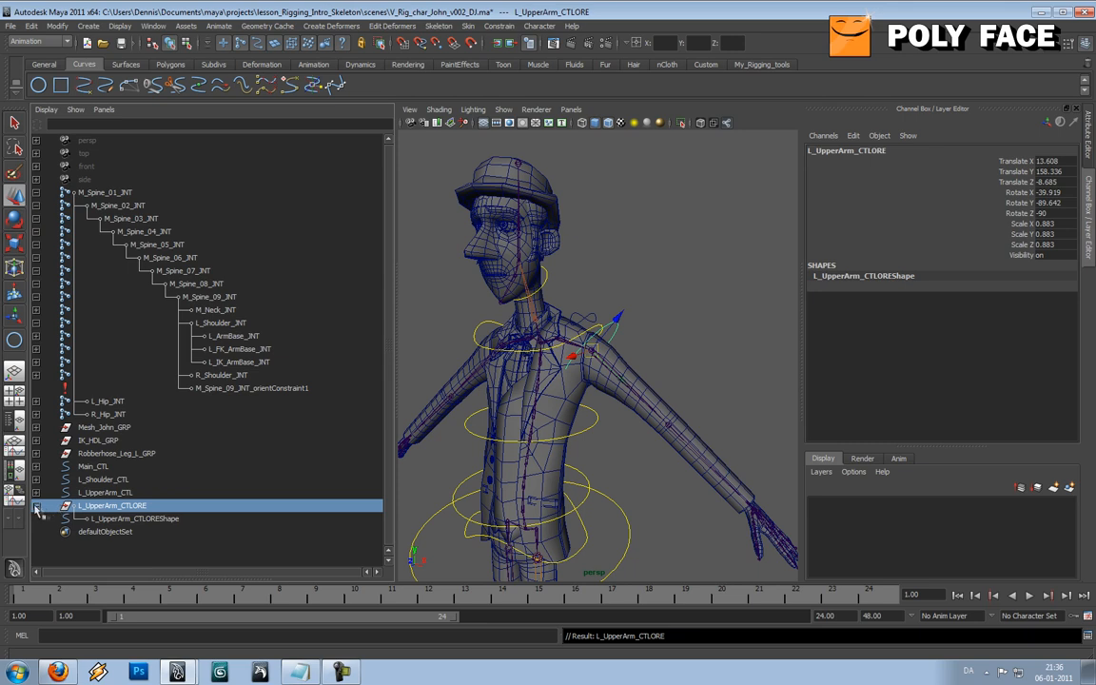
# Step: Delete the L_UpperArm_CTLOREShape node so that only the L_UpperArm_CTLORE transform is left as an empty group
pyautogui.click(112, 519)
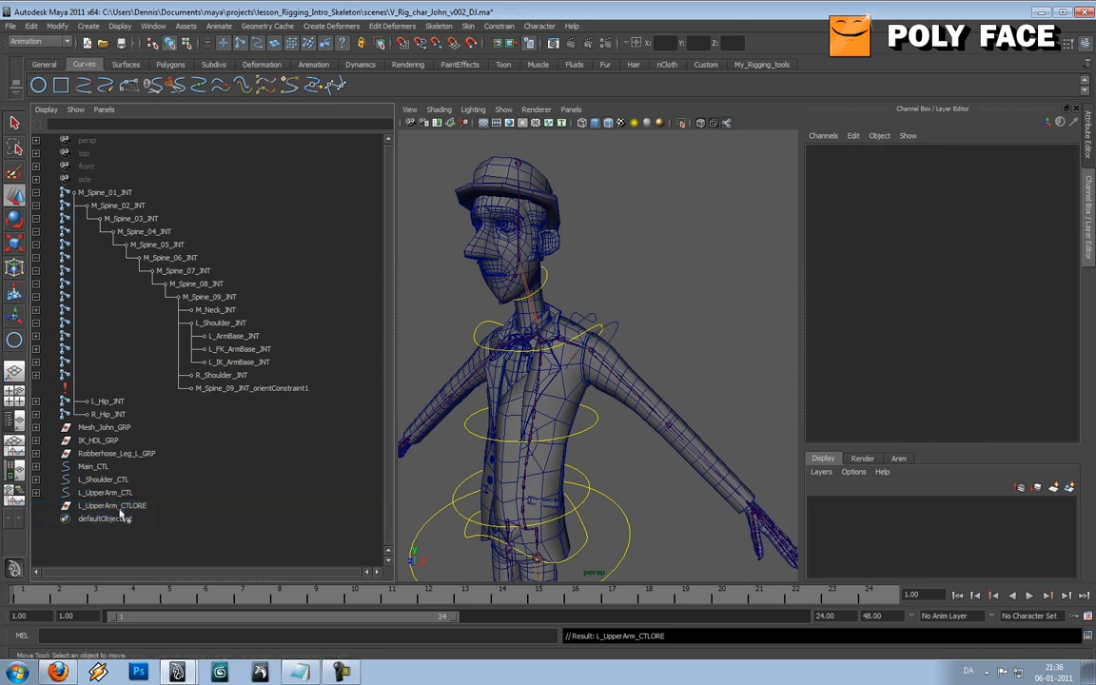
pyautogui.click(168, 506)
pyautogui.keyDown('alt'); pyautogui.moveTo(491, 329); pyautogui.dragTo(539, 328); pyautogui.keyUp('alt')
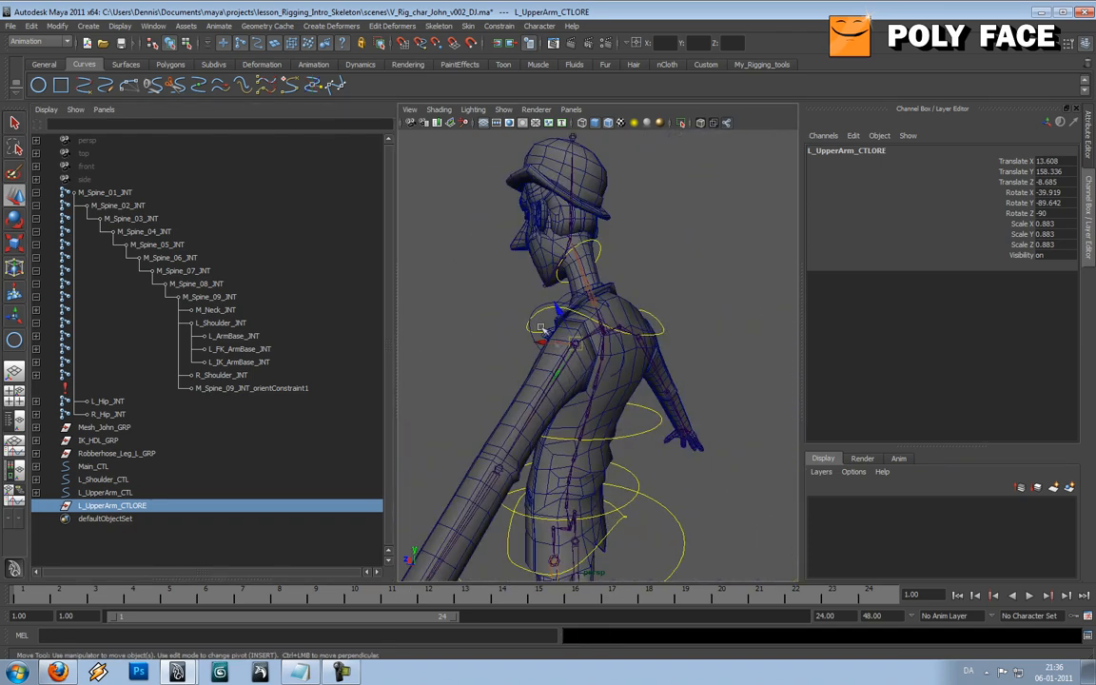
# Step: Parent the L_UpperArm_CTL curve under the L_UpperArm_CTLORE group
pyautogui.click(99, 491)
pyautogui.keyDown('alt'); pyautogui.moveTo(608, 361); pyautogui.dragTo(656, 360); pyautogui.keyUp('alt')
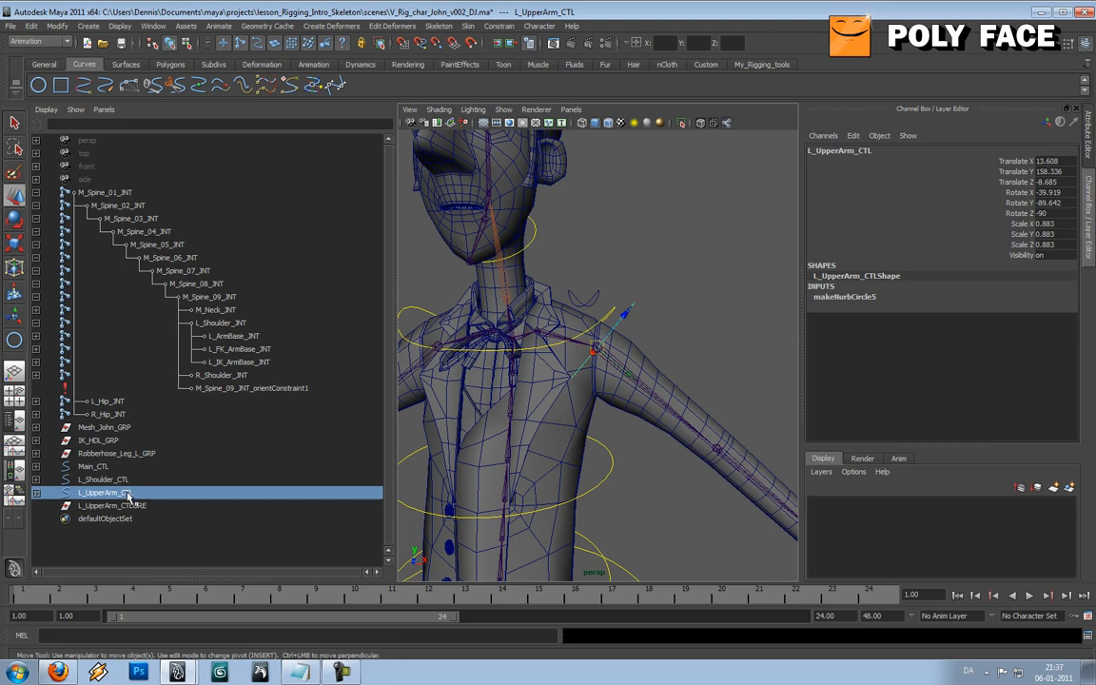
pyautogui.moveTo(128, 495)
pyautogui.mouseDown(button='middle')
pyautogui.moveTo(134, 514)
pyautogui.moveTo(124, 508)
pyautogui.mouseUp(button='middle')
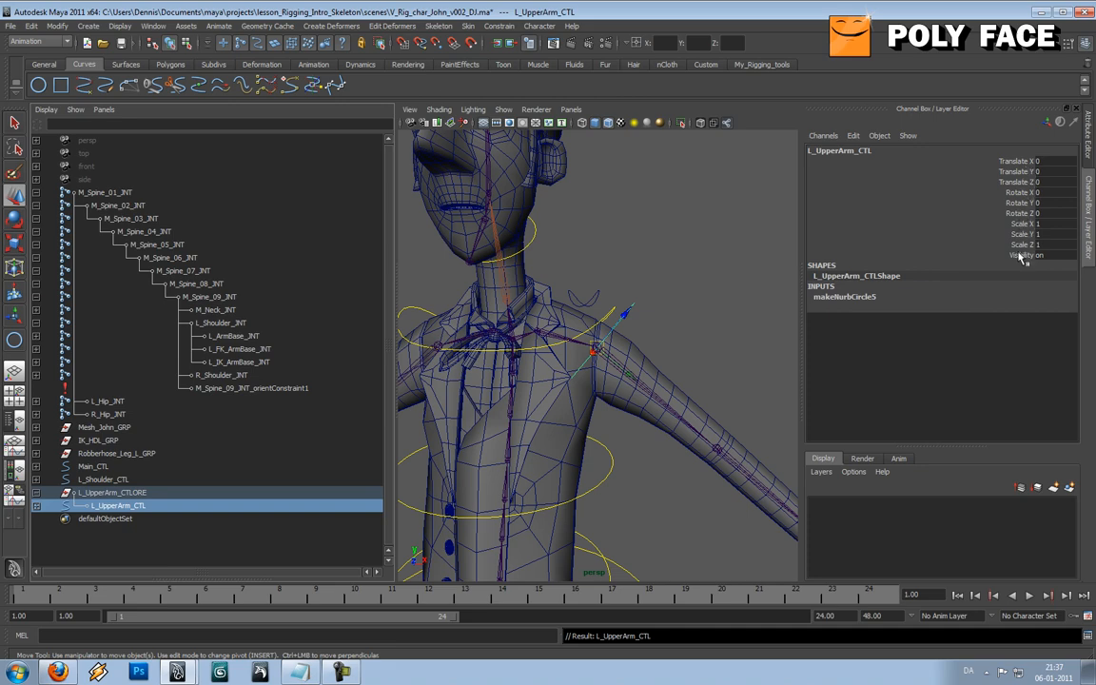
# Step: Freeze the transformations of the L_Shoulder_CTL curve
pyautogui.click(725, 289)
pyautogui.keyDown('alt'); pyautogui.moveTo(768, 303); pyautogui.dragTo(594, 252); pyautogui.keyUp('alt')
pyautogui.click(635, 289)
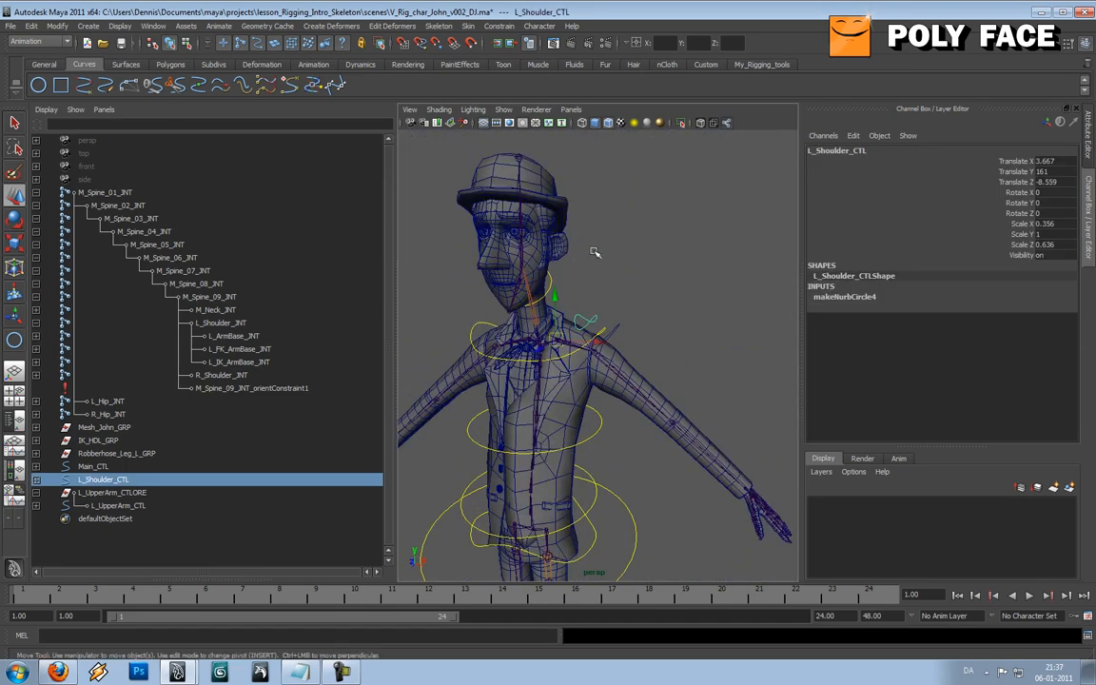
pyautogui.click(32, 26)
pyautogui.moveTo(57, 25)
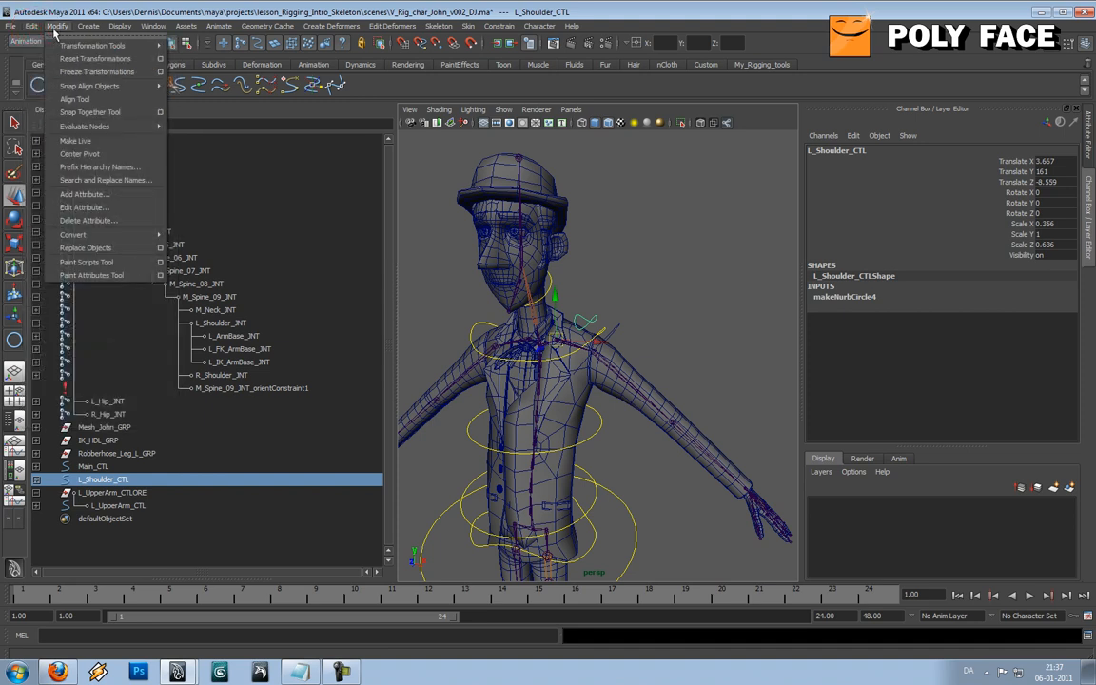
pyautogui.click(83, 71)
# Step: Compare the transform values of L_UpperArm_CTL with those of its parent group L_UpperArm_CTLORE
pyautogui.keyDown('alt'); pyautogui.moveTo(665, 252); pyautogui.dragTo(642, 345); pyautogui.keyUp('alt')
pyautogui.click(663, 316)
pyautogui.click(617, 337)
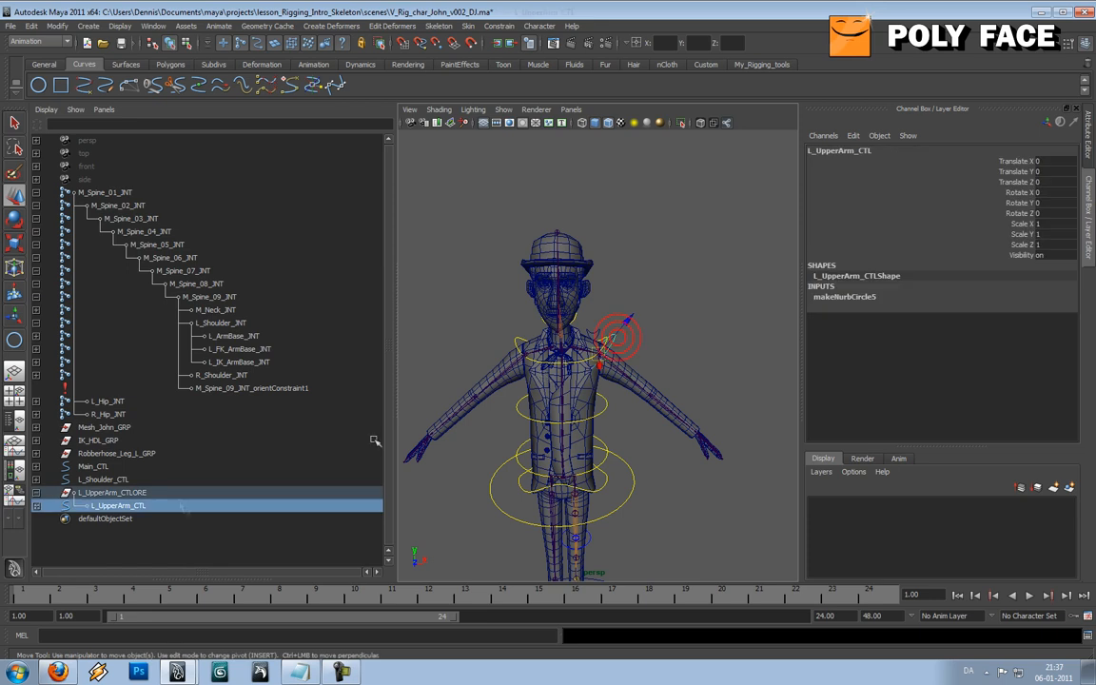
pyautogui.click(86, 492)
pyautogui.click(36, 491)
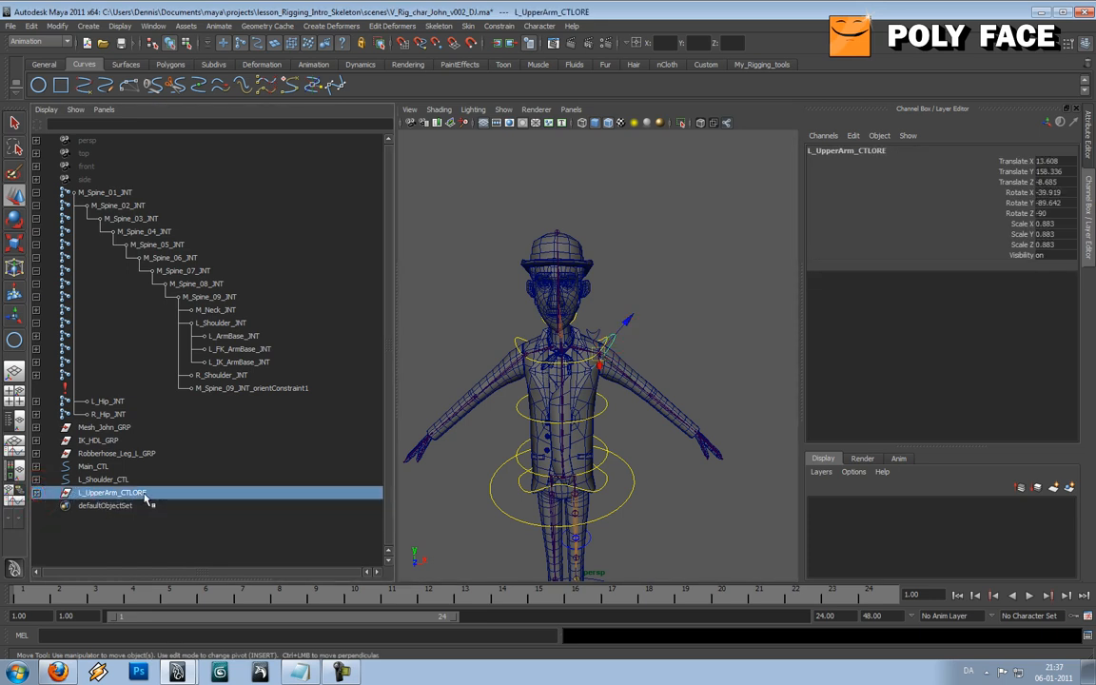
pyautogui.moveTo(656, 354)
pyautogui.keyDown('alt'); pyautogui.mouseDown()
pyautogui.moveTo(636, 342)
pyautogui.moveTo(643, 297)
pyautogui.moveTo(580, 298)
pyautogui.moveTo(598, 303)
pyautogui.mouseUp(); pyautogui.keyUp('alt')
pyautogui.click(641, 322)
pyautogui.scroll(3, 652, 299)
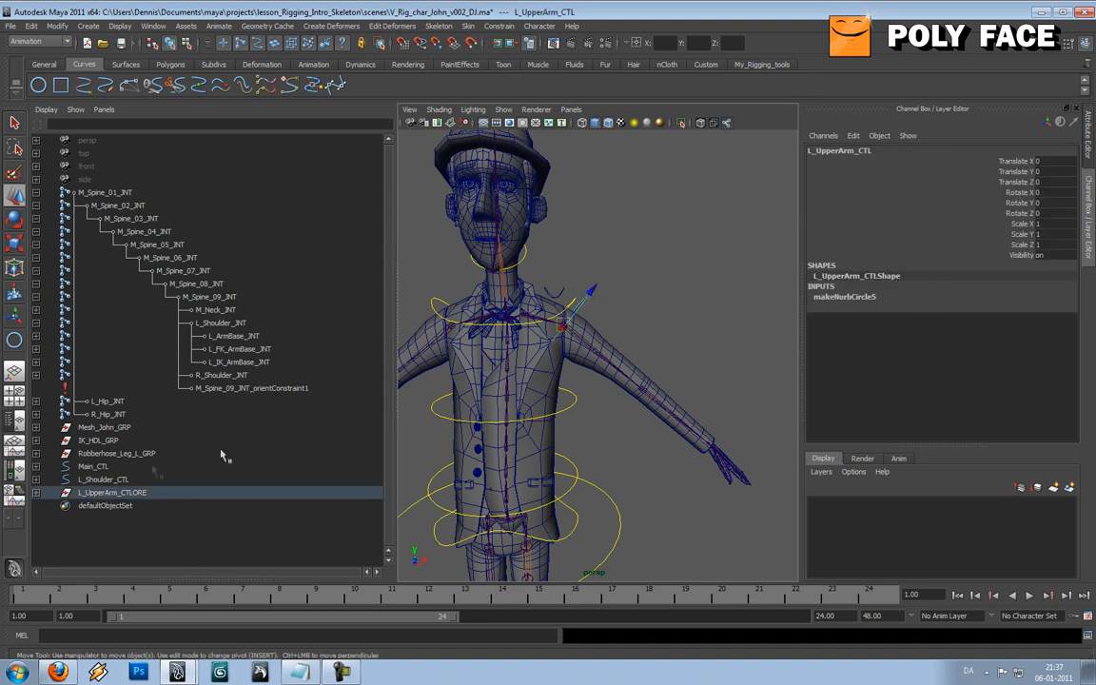
pyautogui.click(37, 492)
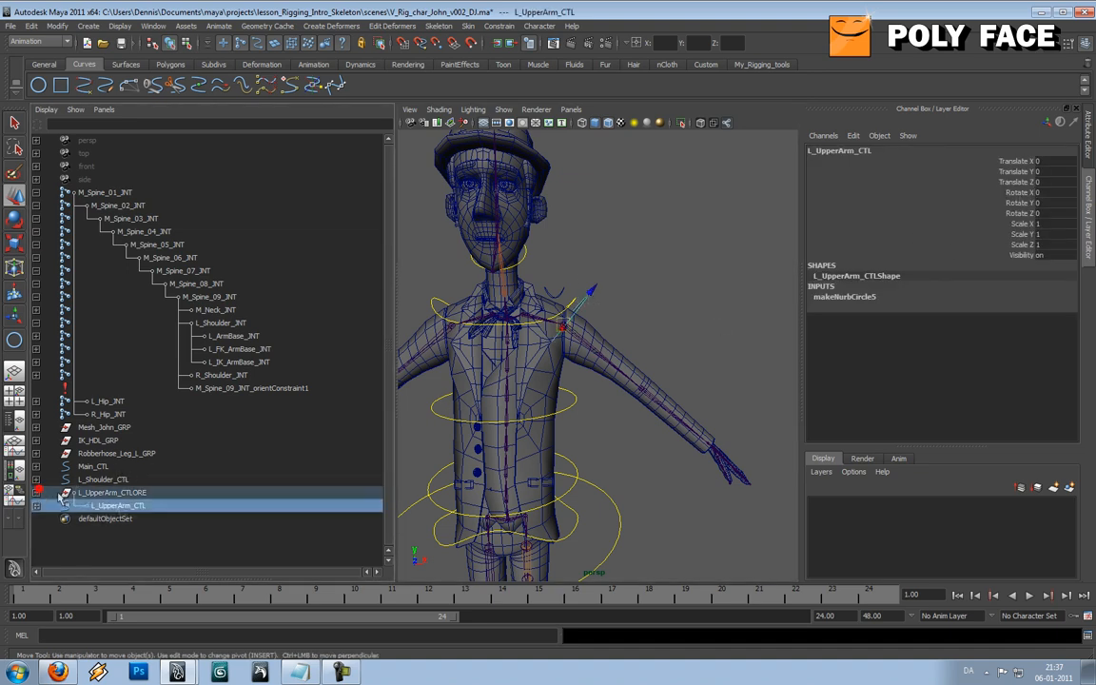
pyautogui.click(690, 317)
# Step: Freeze only translate and scale on L_UpperArm_CTLORE, with Rotate disabled in the Freeze Transformations options
pyautogui.click(138, 493)
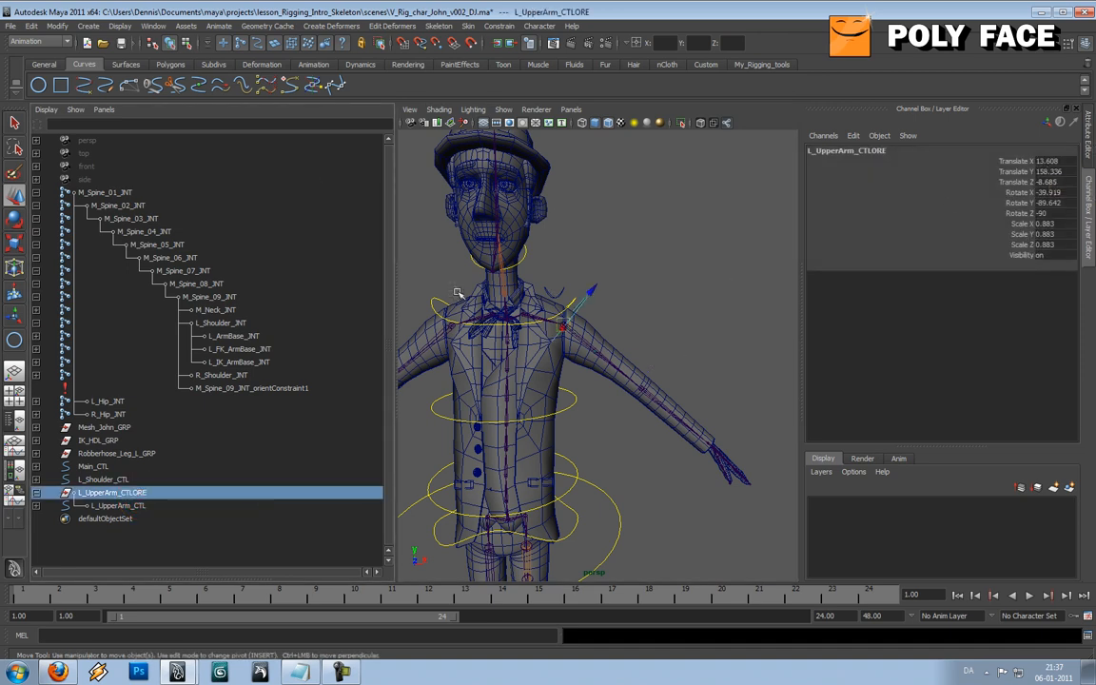
pyautogui.click(33, 26)
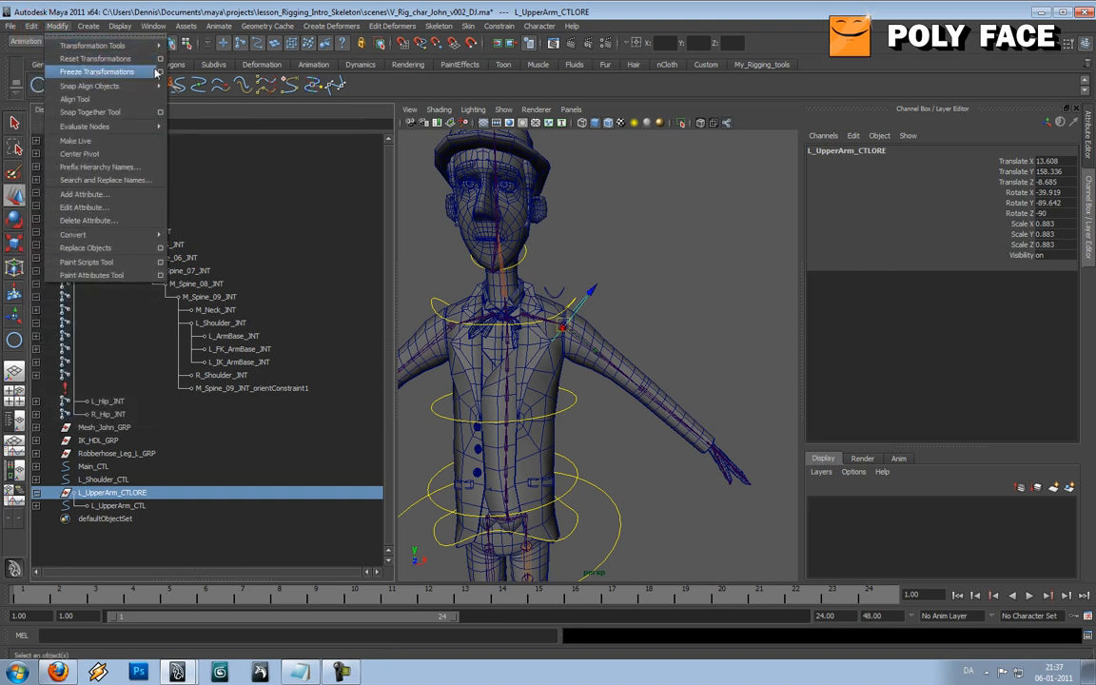
pyautogui.click(160, 73)
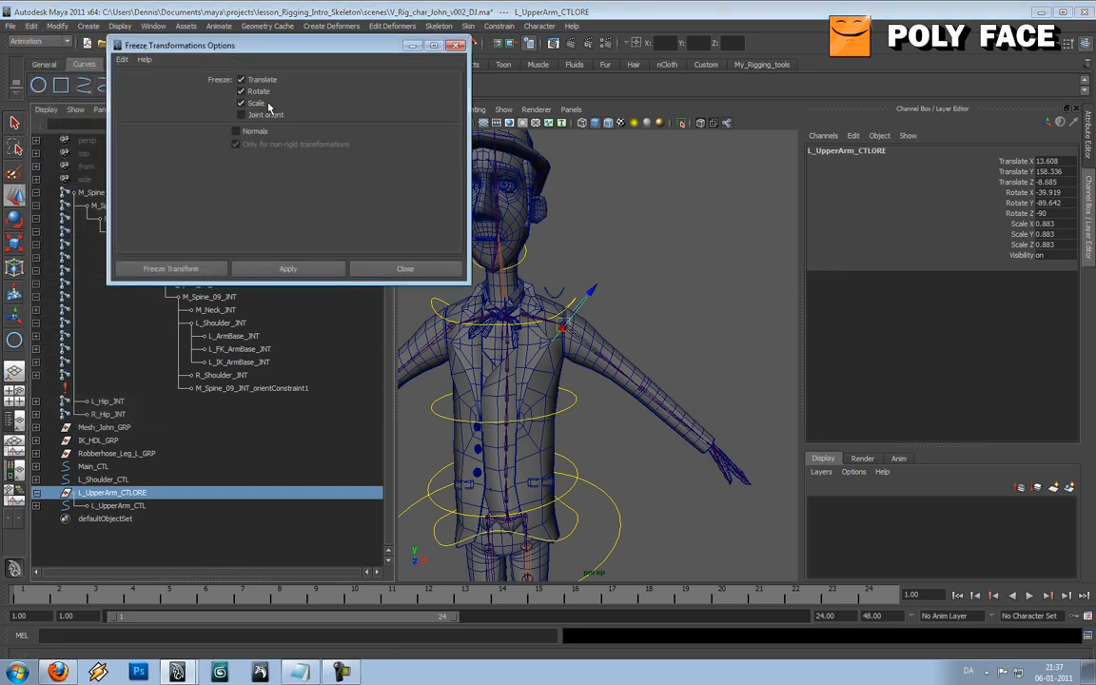
pyautogui.click(241, 91)
pyautogui.moveTo(170, 48); pyautogui.dragTo(164, 48)
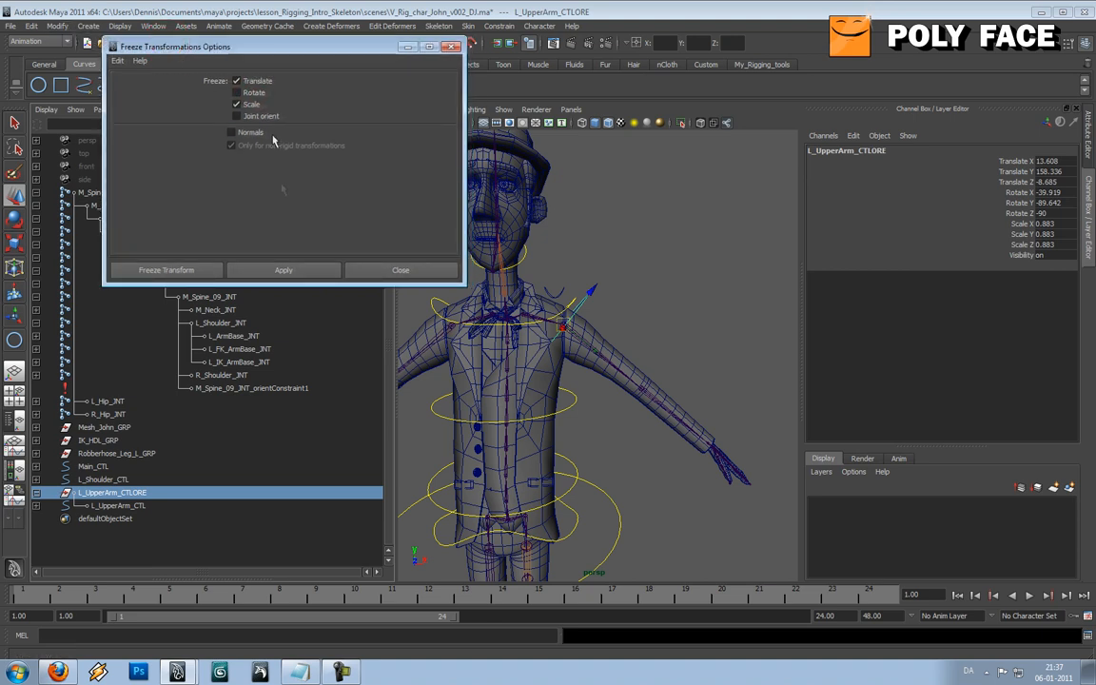
pyautogui.click(283, 270)
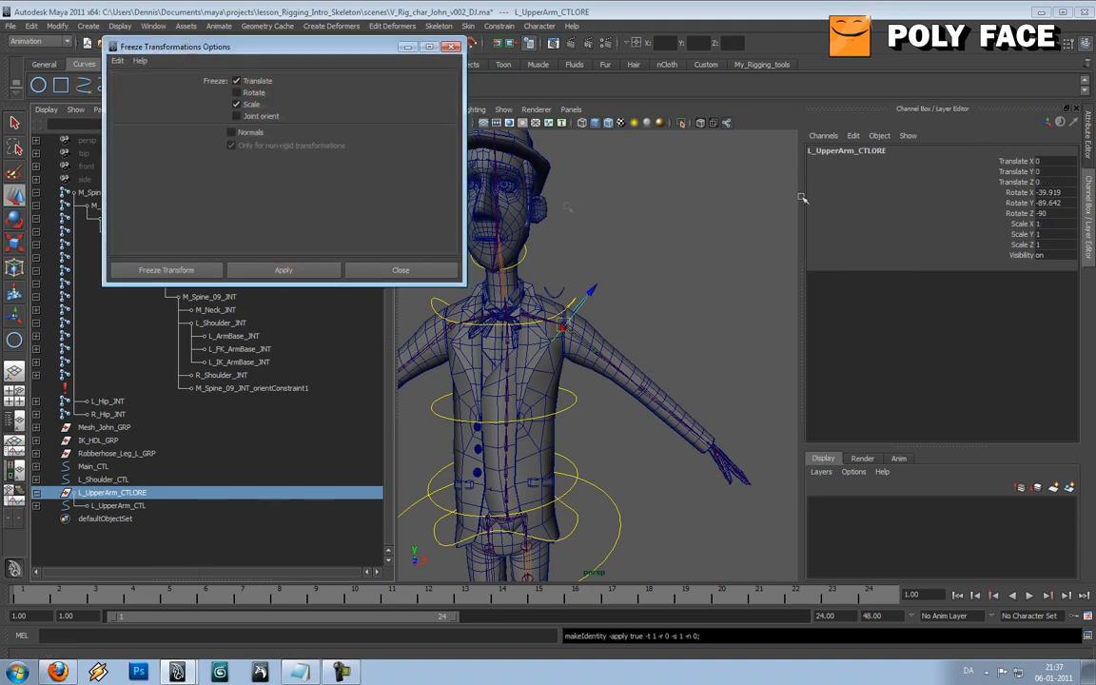
pyautogui.click(425, 270)
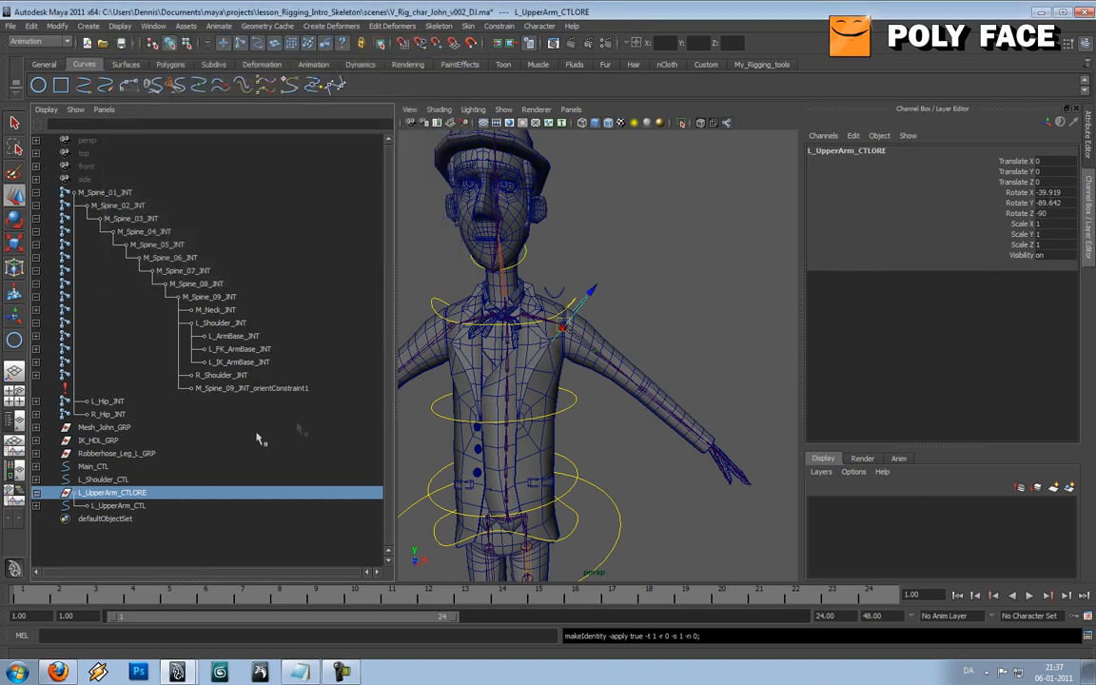
# Step: Duplicate the L_UpperArm_CTLORE group with its control curve and snap the copy onto the left elbow joint
pyautogui.click(706, 301)
pyautogui.click(592, 296)
pyautogui.keyDown('alt'); pyautogui.moveTo(716, 281); pyautogui.dragTo(685, 282); pyautogui.keyUp('alt')
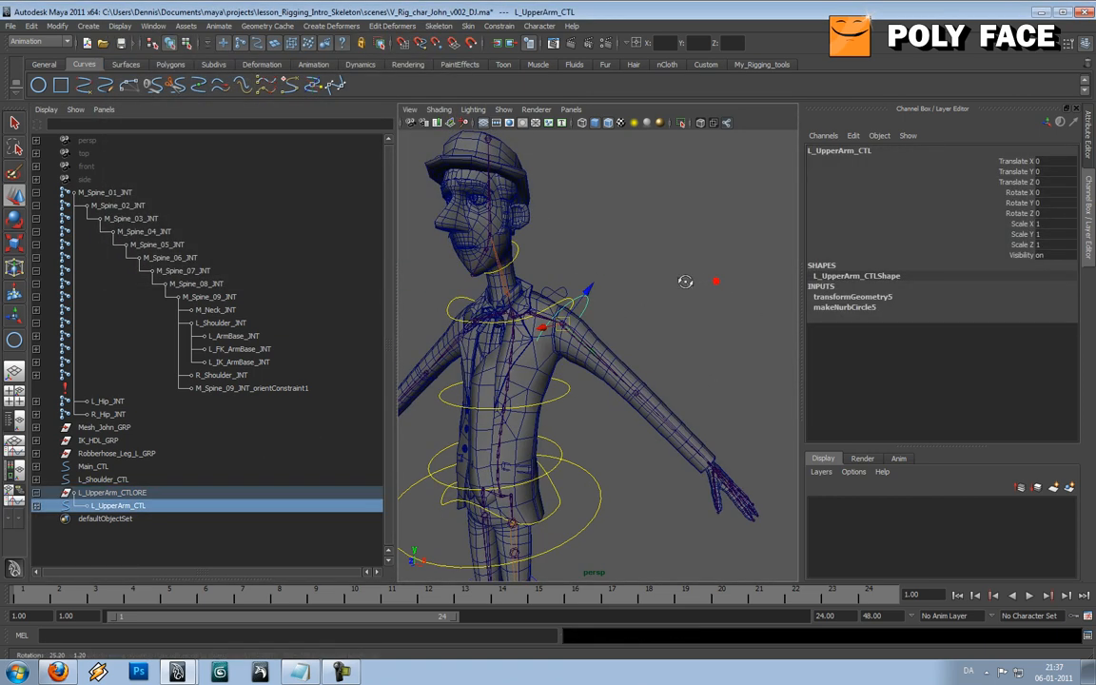
pyautogui.click(103, 492)
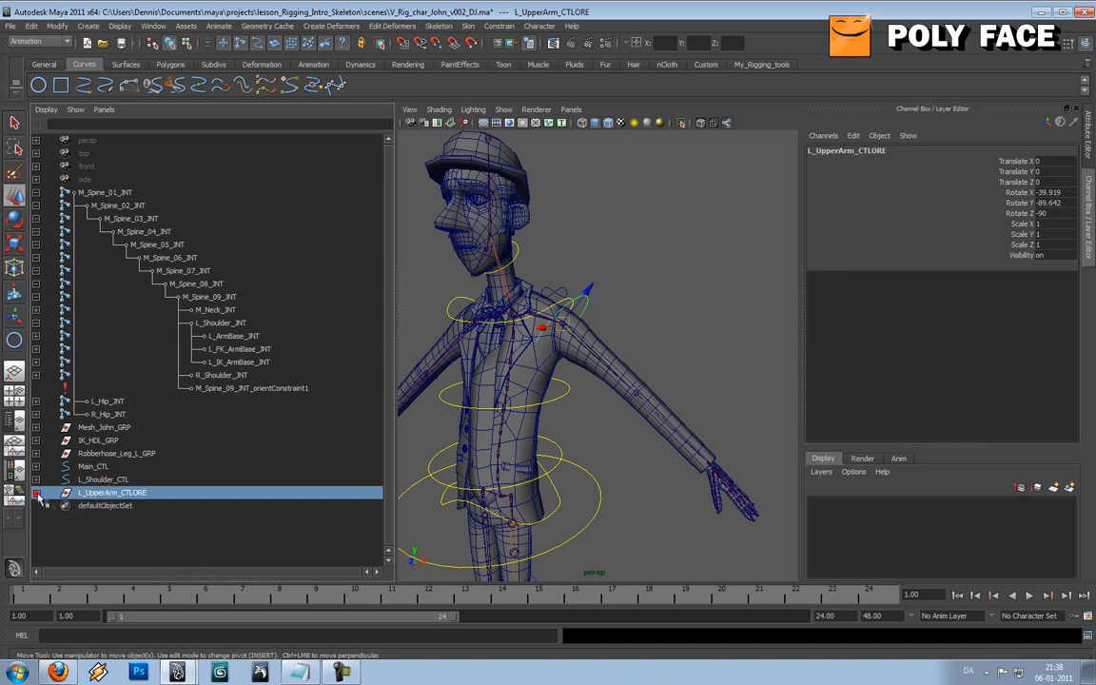
pyautogui.hotkey('ctrl', 'd')
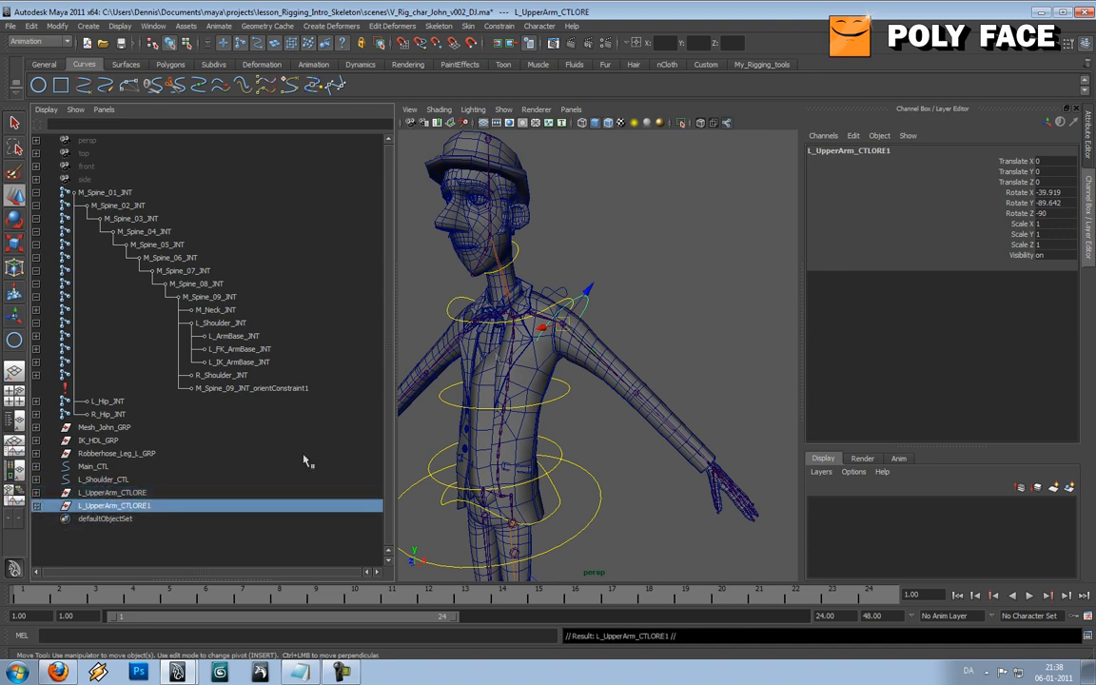
pyautogui.keyDown('alt'); pyautogui.moveTo(639, 328); pyautogui.dragTo(613, 297, button='middle'); pyautogui.keyUp('alt')
pyautogui.press('v')
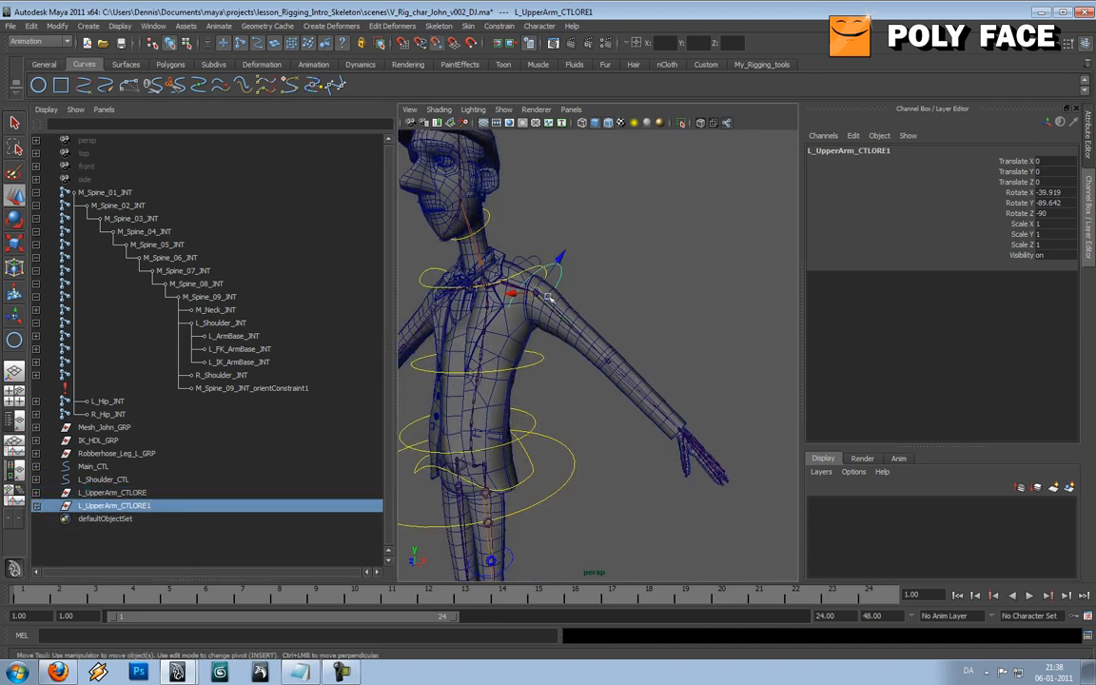
pyautogui.moveTo(538, 292); pyautogui.dragTo(618, 374)
pyautogui.press('f')
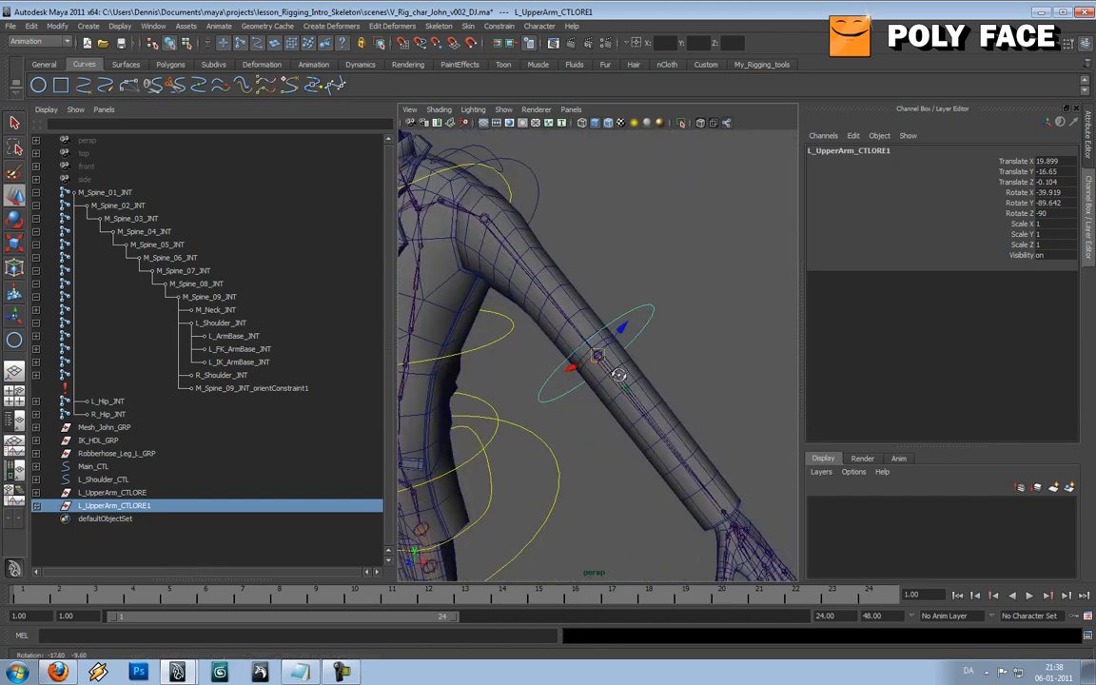
# Step: Parent the duplicated group L_UpperArm_CTLORE1 under the elbow joint L_ArmMD_JNT
pyautogui.click(641, 403)
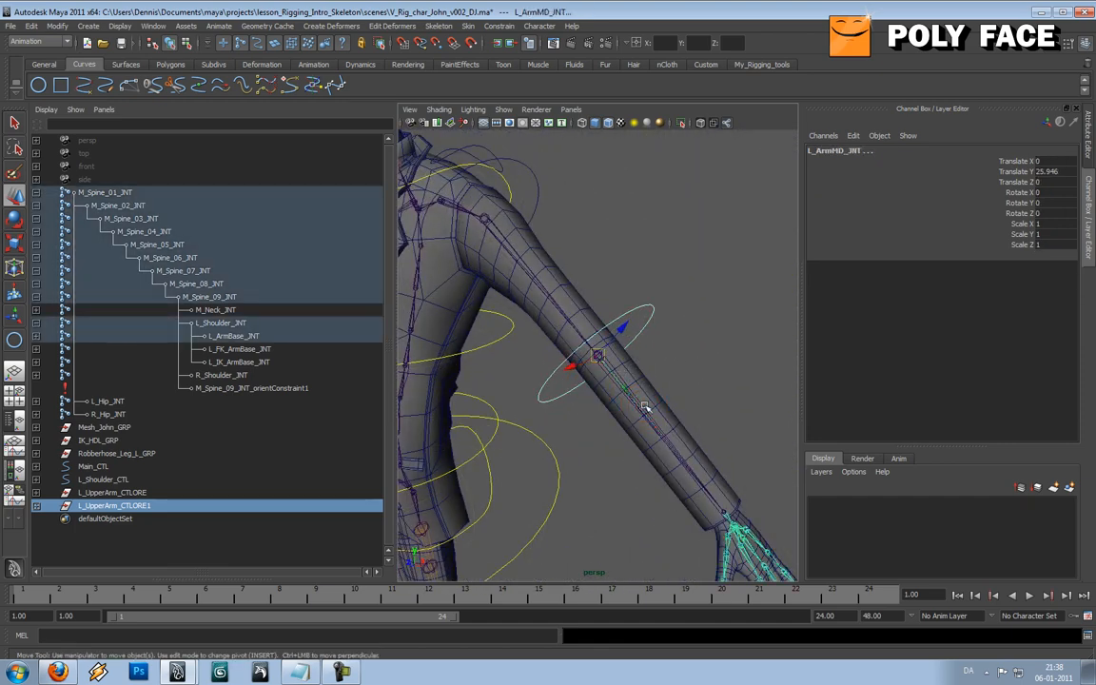
pyautogui.moveTo(706, 359)
pyautogui.keyDown('alt'); pyautogui.mouseDown()
pyautogui.moveTo(666, 360)
pyautogui.moveTo(699, 356)
pyautogui.mouseUp(); pyautogui.keyUp('alt')
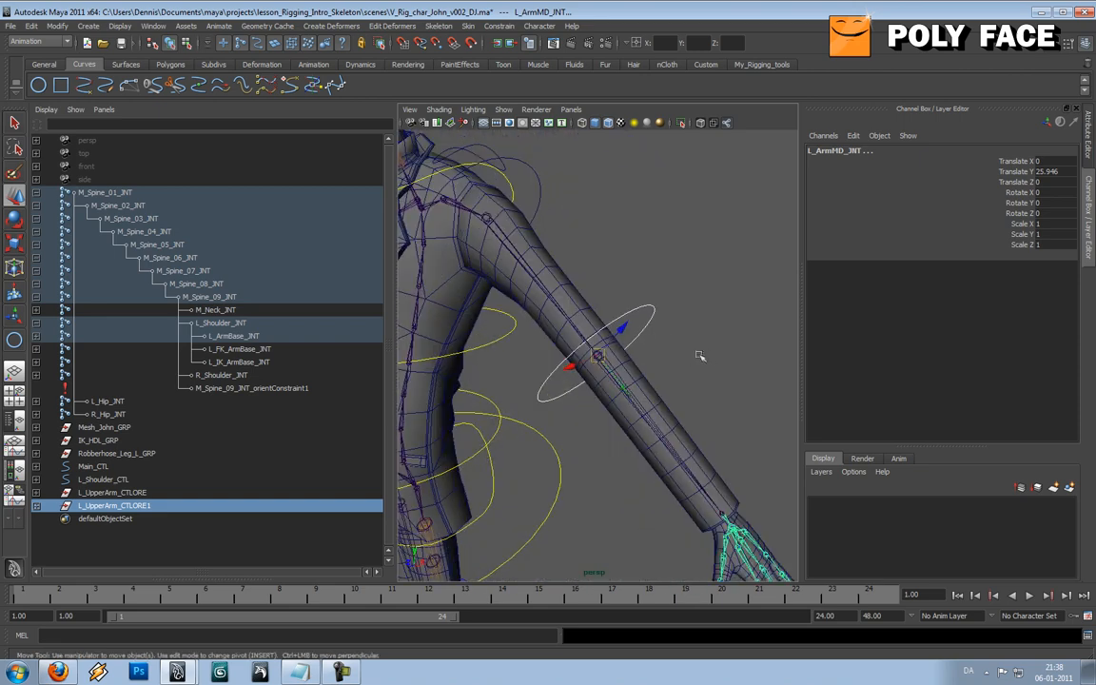
pyautogui.click(189, 336)
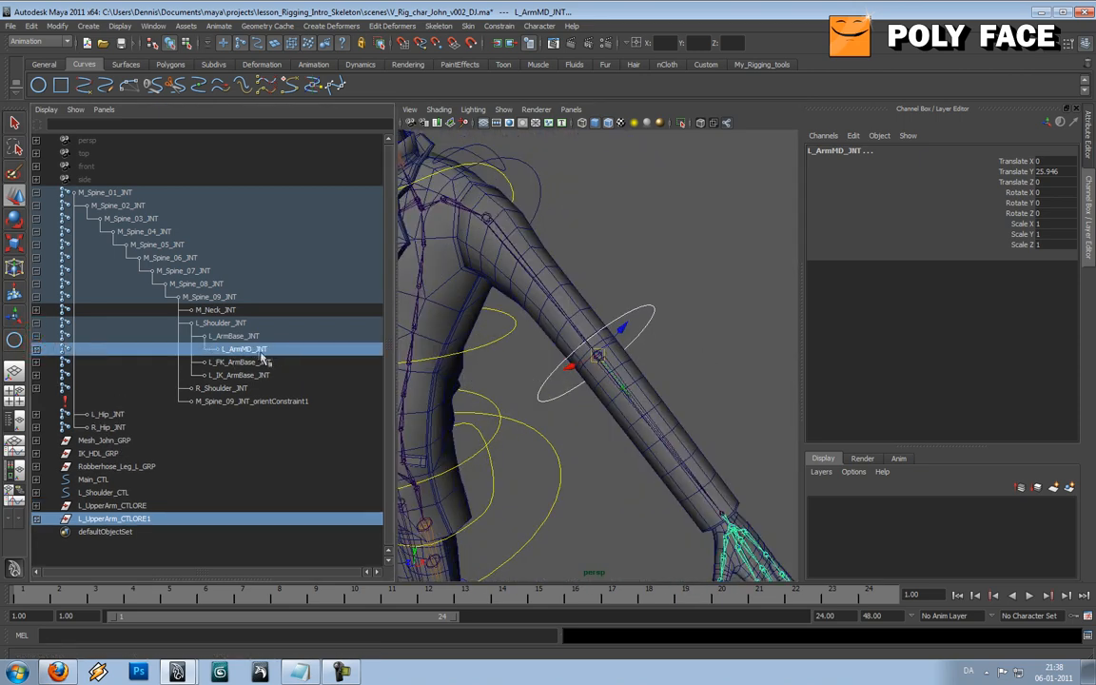
pyautogui.keyDown('alt'); pyautogui.moveTo(758, 367); pyautogui.dragTo(675, 376); pyautogui.keyUp('alt')
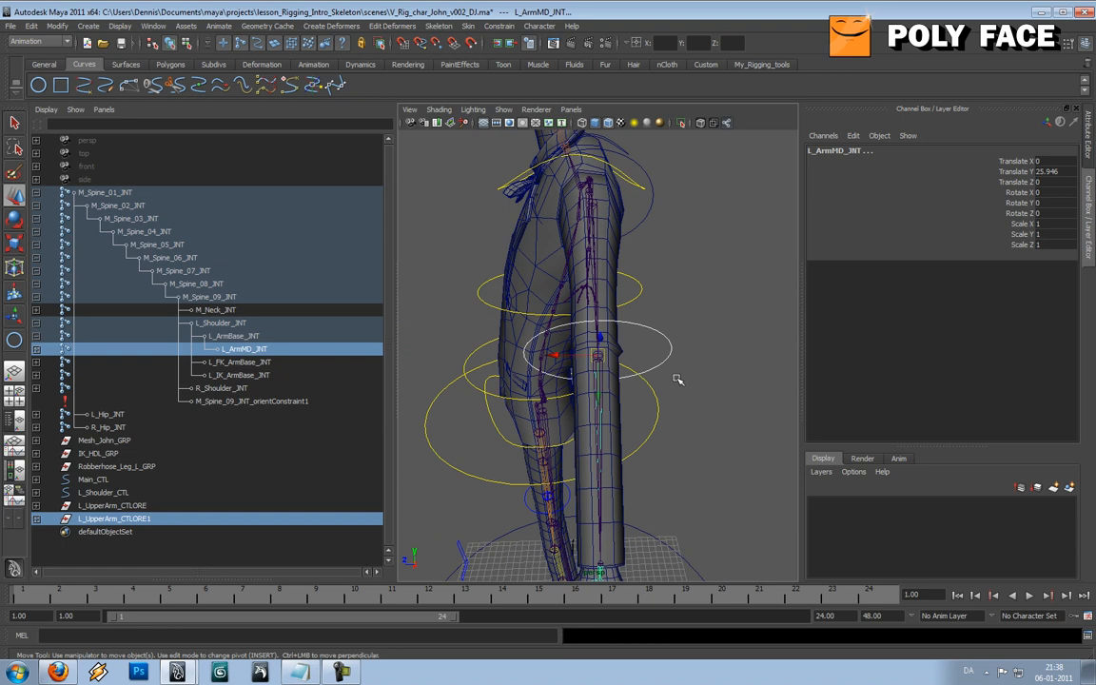
pyautogui.press('p')
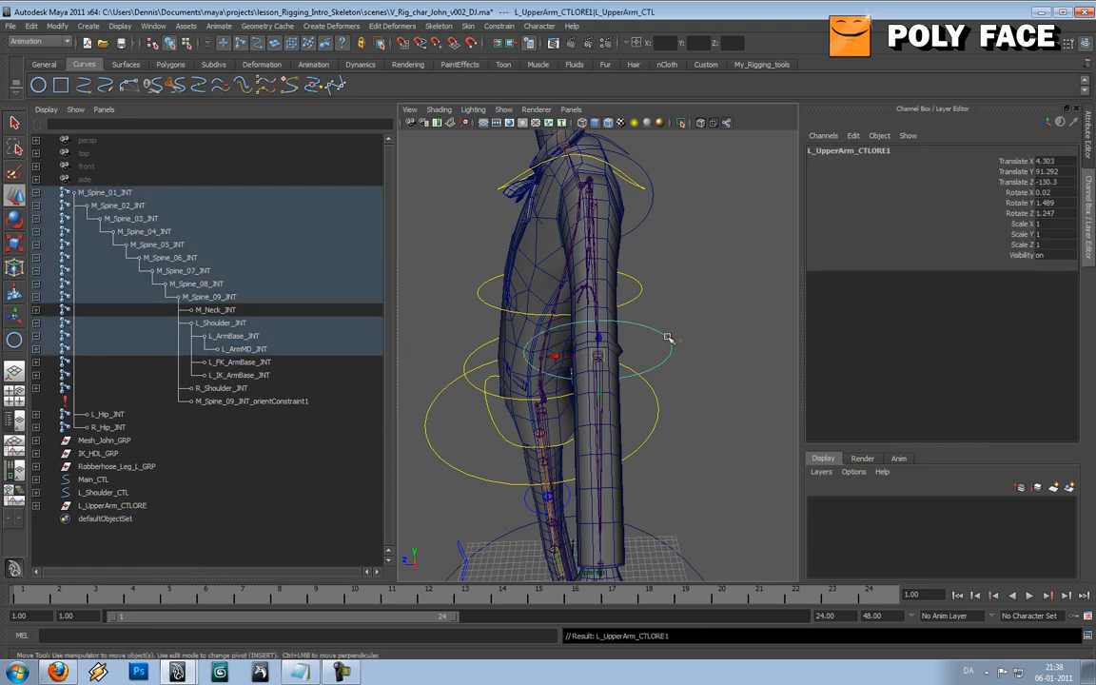
pyautogui.keyDown('alt'); pyautogui.moveTo(668, 338); pyautogui.dragTo(814, 274); pyautogui.keyUp('alt')
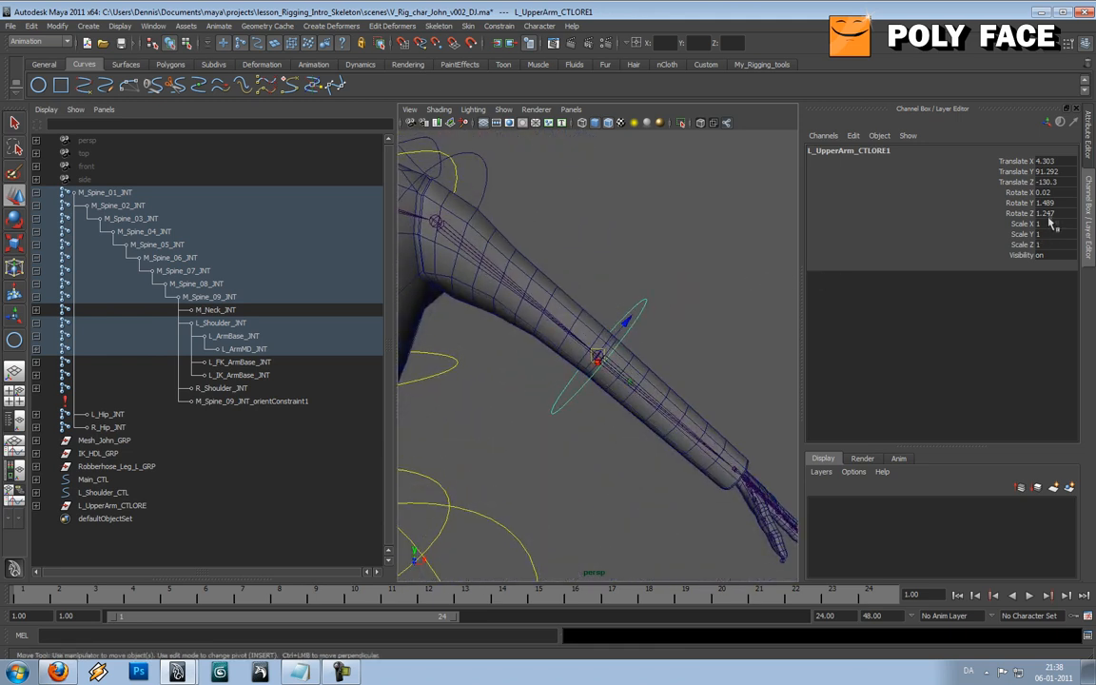
# Step: Set Rotate X, Y and Z of the L_UpperArm_CTLORE1 group to 0 and unparent it from the elbow joint
pyautogui.moveTo(1036, 192); pyautogui.dragTo(1051, 214)
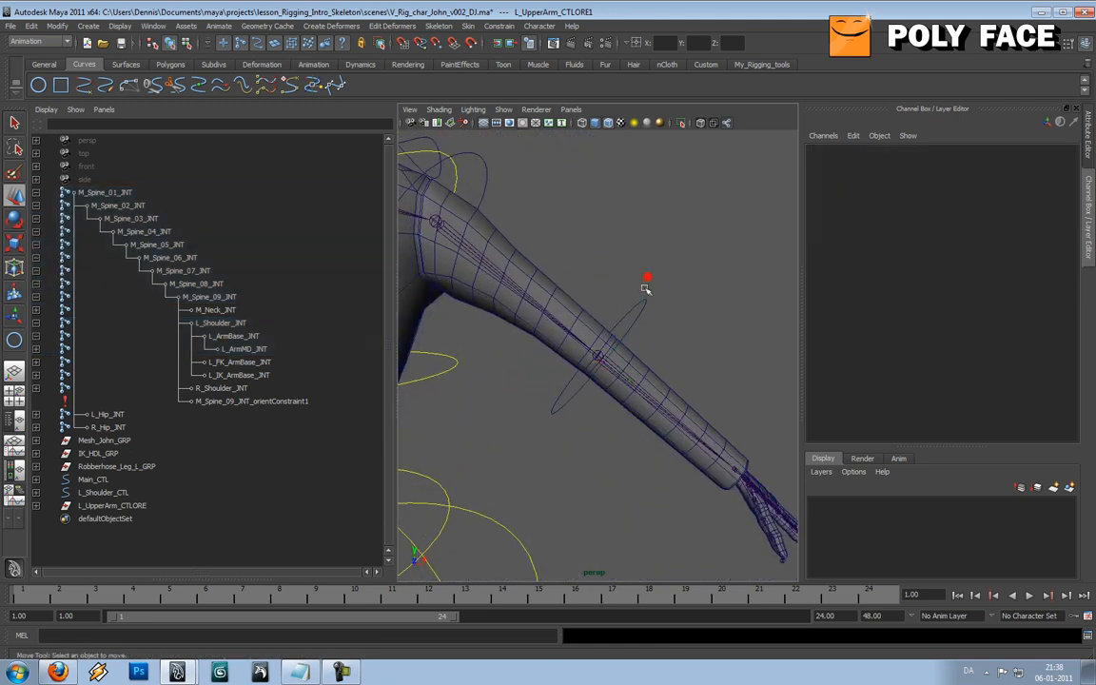
pyautogui.click(646, 301)
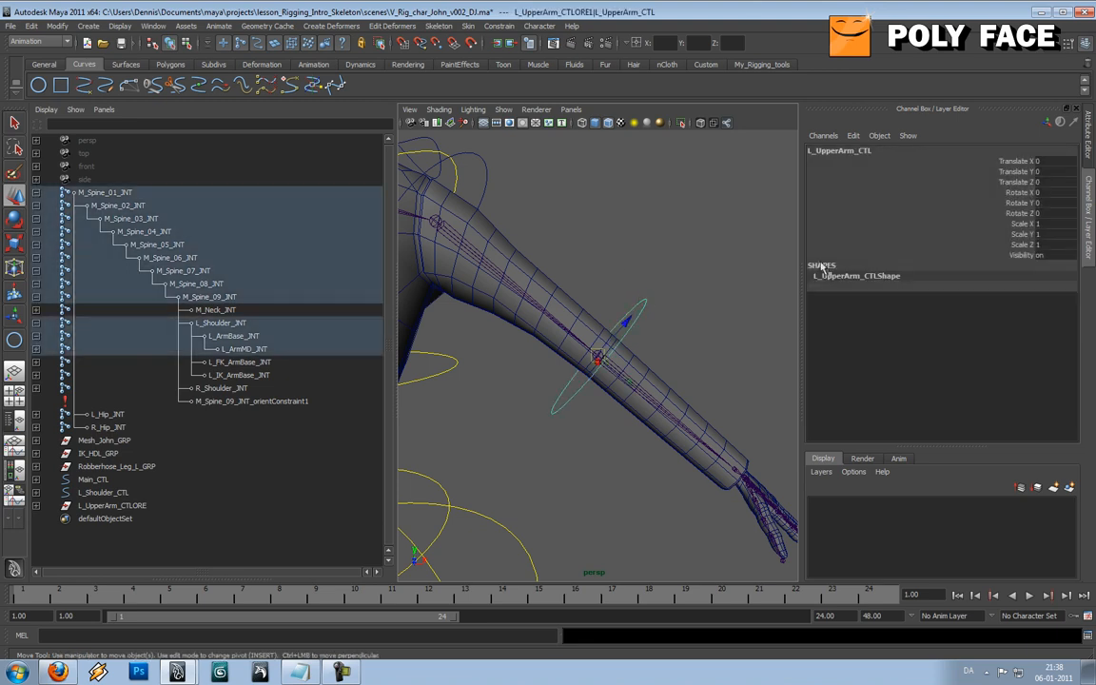
pyautogui.press('Up')
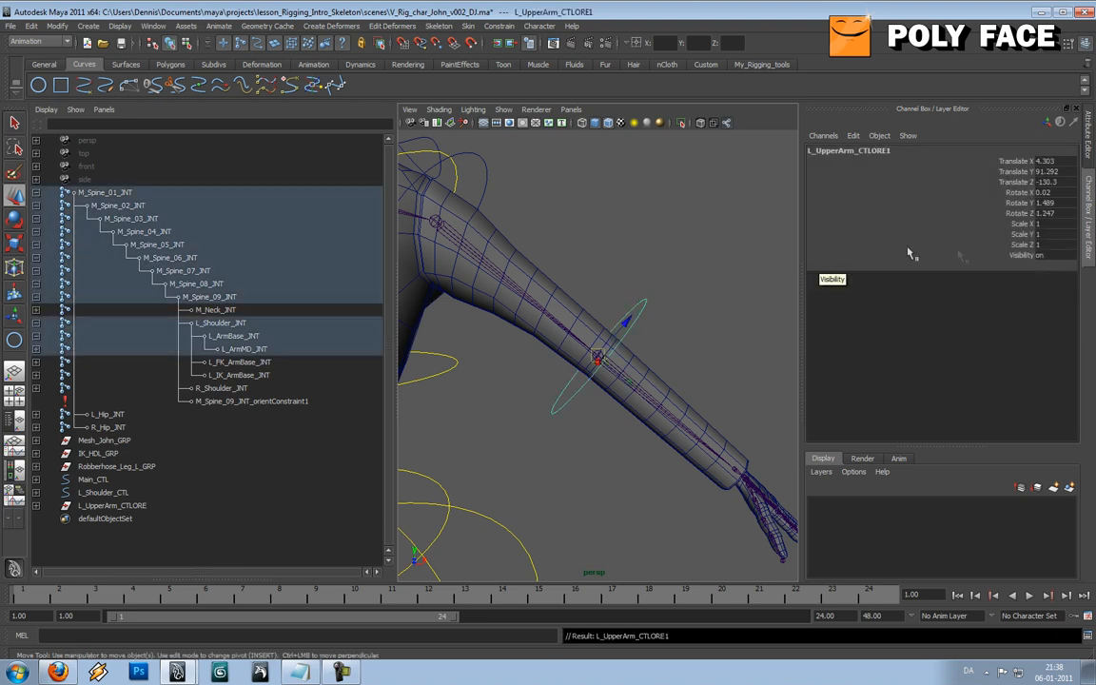
pyautogui.moveTo(1041, 192); pyautogui.dragTo(1054, 213)
pyautogui.write('0')
pyautogui.press('Tab')
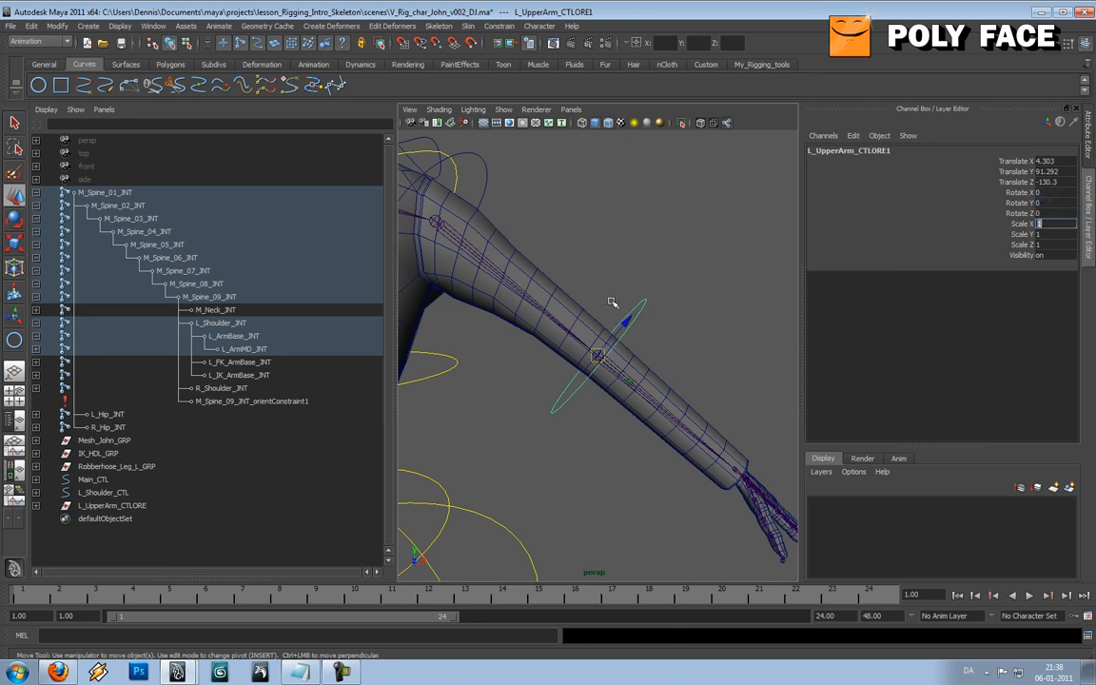
pyautogui.keyDown('alt'); pyautogui.moveTo(609, 299); pyautogui.dragTo(490, 307); pyautogui.keyUp('alt')
pyautogui.hotkey('shift', 'p')
# Step: Rename the unparented L_UpperArm_CTLORE1 group as L_LowerArm_CTLORE
pyautogui.doubleClick(117, 522)
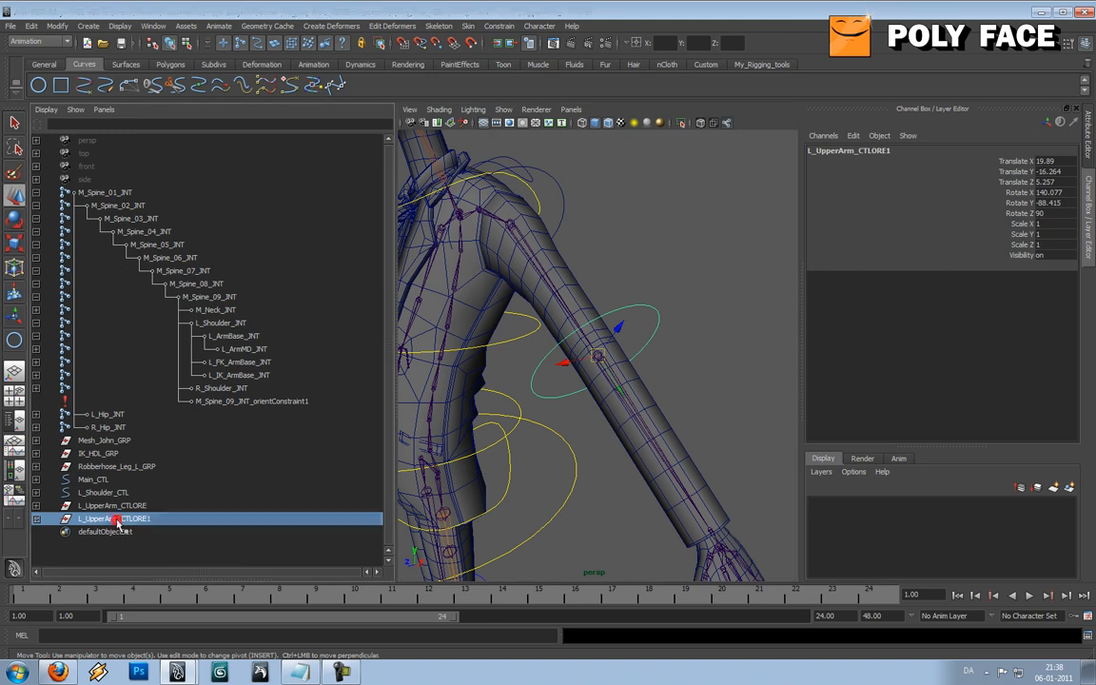
pyautogui.click(102, 519)
pyautogui.press('BackSpace')
pyautogui.press('BackSpace')
pyautogui.press('BackSpace')
pyautogui.press('BackSpace')
pyautogui.press('BackSpace')
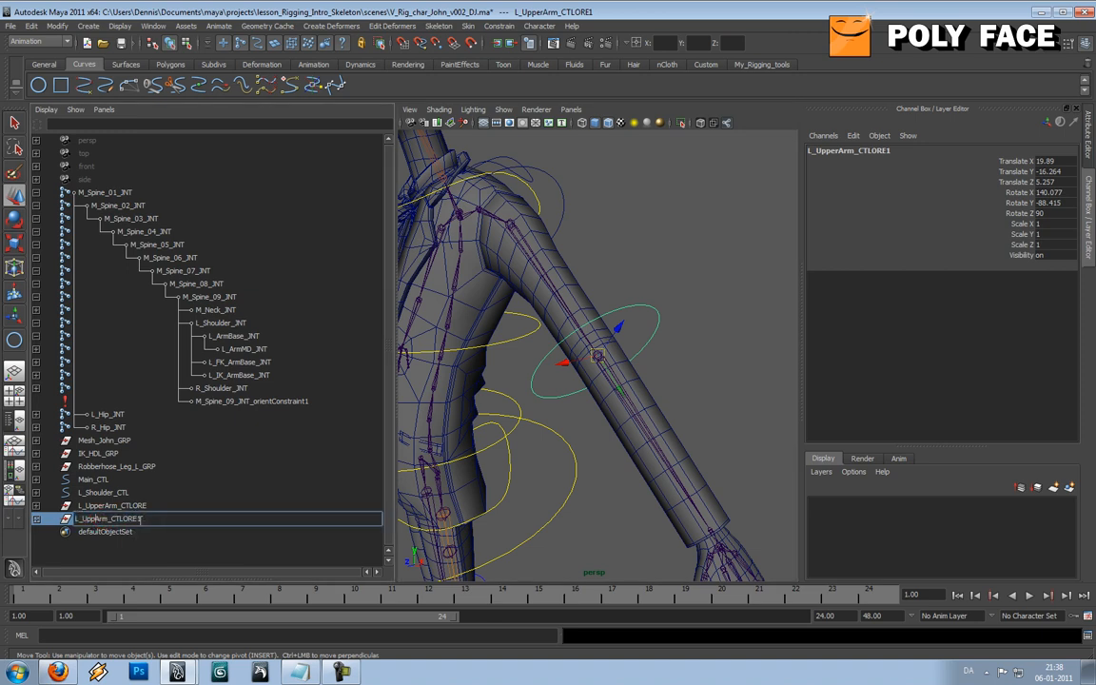
pyautogui.write('Lower')
pyautogui.press('Return')
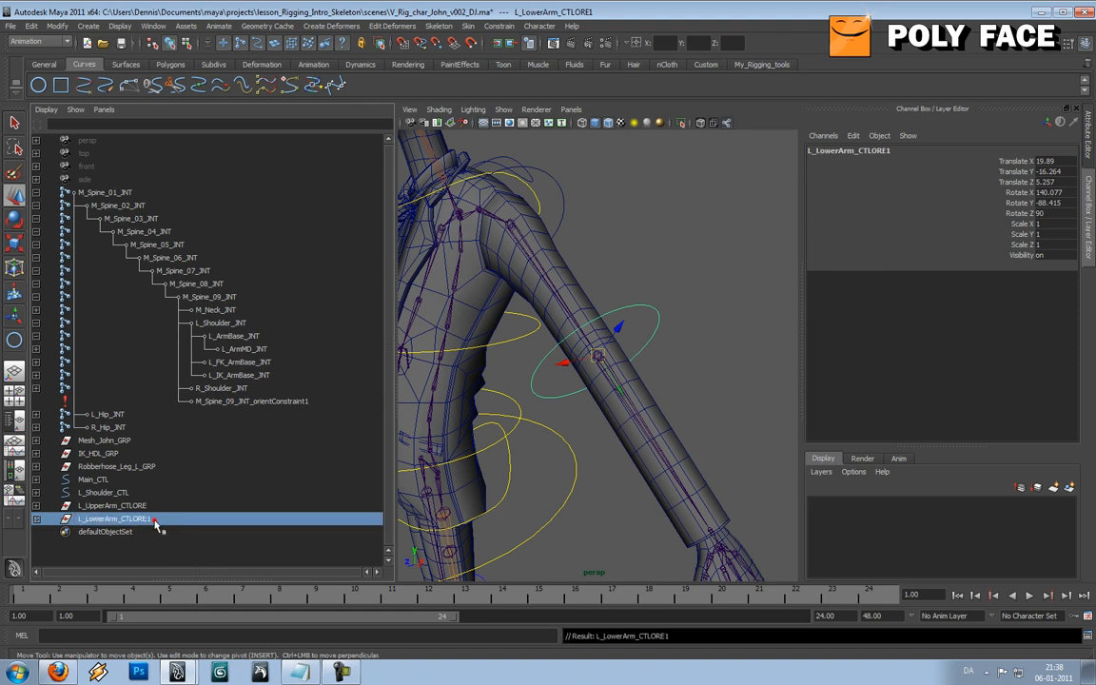
pyautogui.doubleClick(154, 520)
pyautogui.click(154, 519)
pyautogui.press('BackSpace')
# Step: Rename the control curve inside the L_LowerArm_CTLORE group as L_LowerArm_CTL
pyautogui.click(34, 522)
pyautogui.click(36, 519)
pyautogui.doubleClick(98, 532)
pyautogui.click(111, 532)
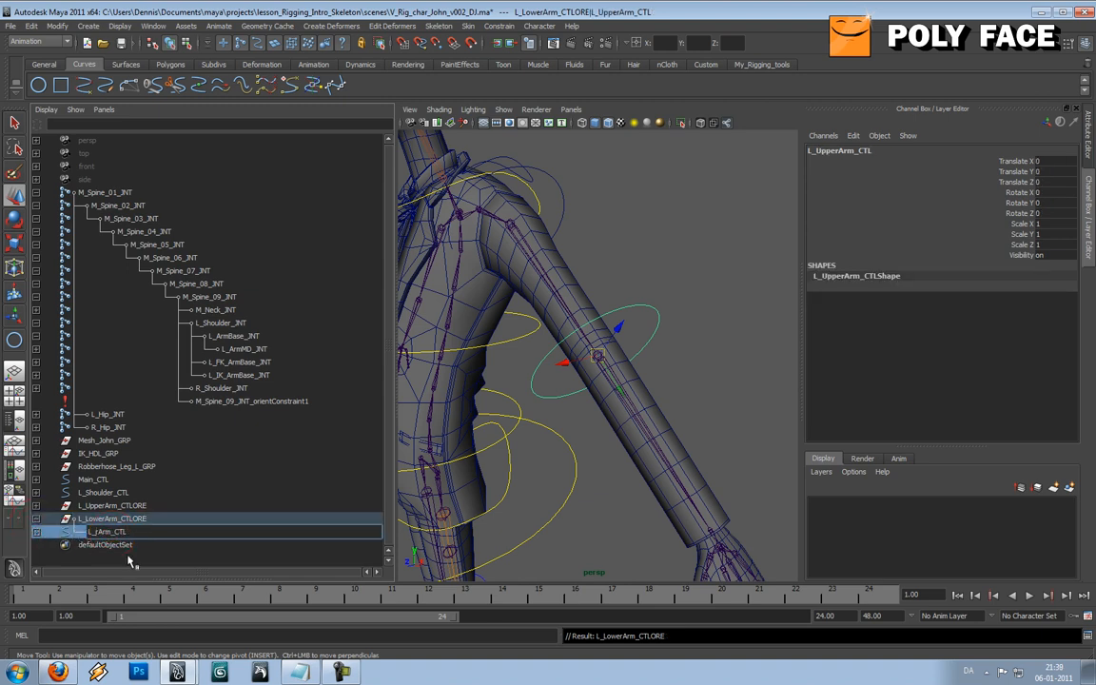
pyautogui.write('Lower')
pyautogui.press('Return')
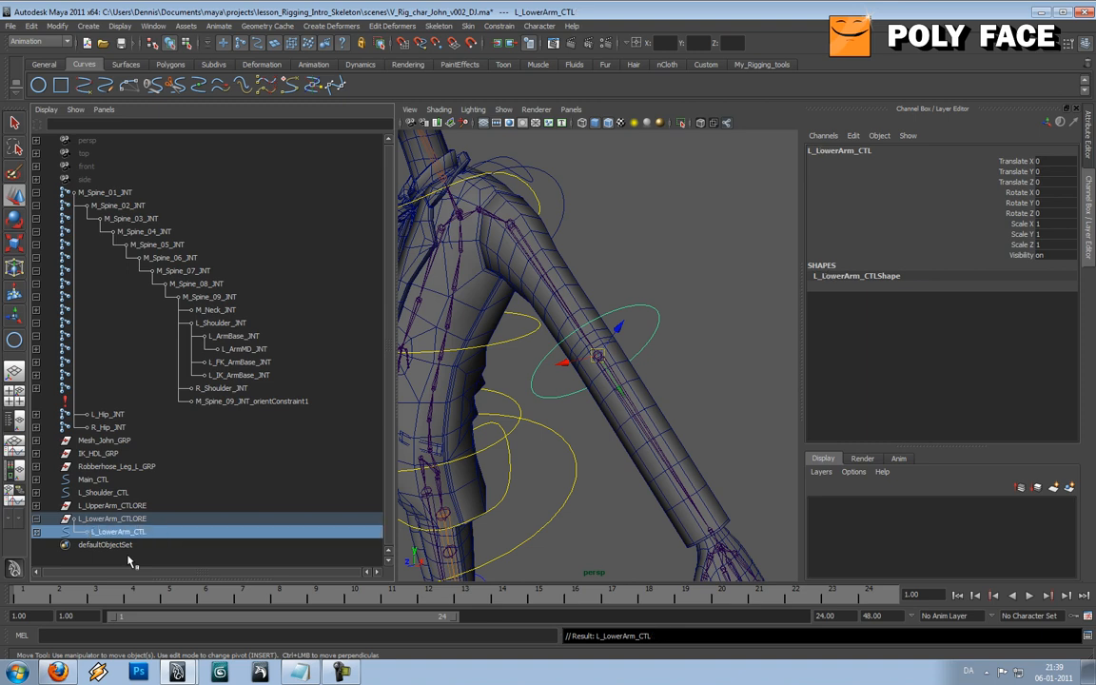
# Step: Scale the L_LowerArm_CTLORE group down uniformly to about 0.62 so its circle fits the elbow more closely
pyautogui.click(705, 286)
pyautogui.scroll(-5, 706, 286)
pyautogui.moveTo(663, 318)
pyautogui.keyDown('alt'); pyautogui.mouseDown()
pyautogui.moveTo(766, 313)
pyautogui.moveTo(653, 322)
pyautogui.mouseUp(); pyautogui.keyUp('alt')
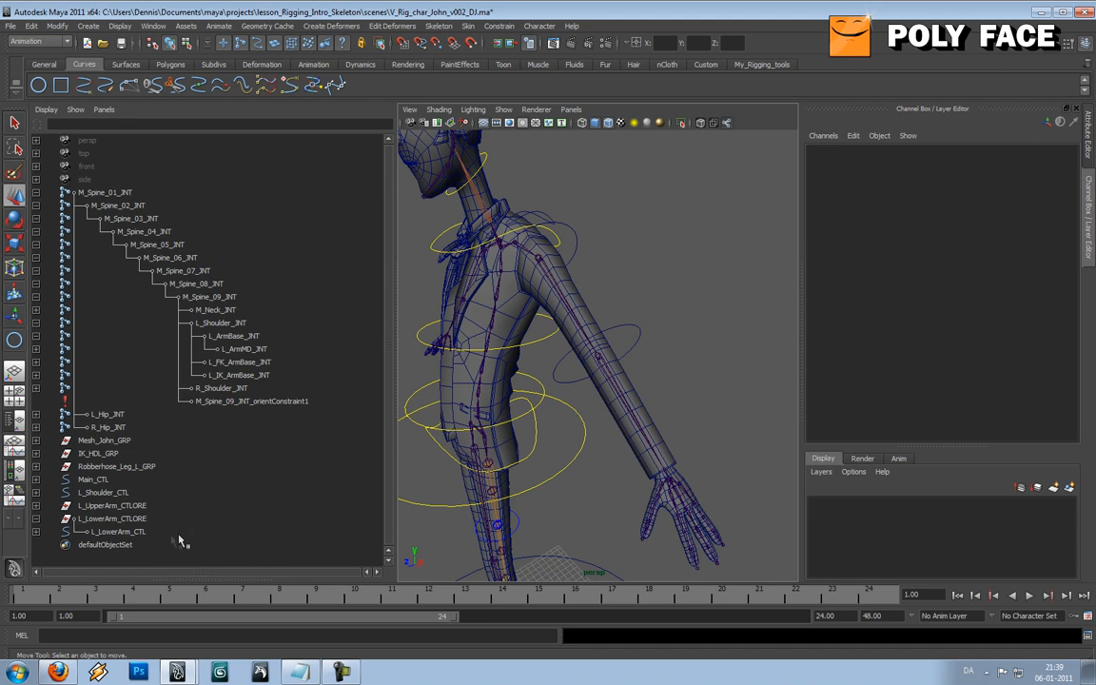
pyautogui.click(119, 519)
pyautogui.press('w')
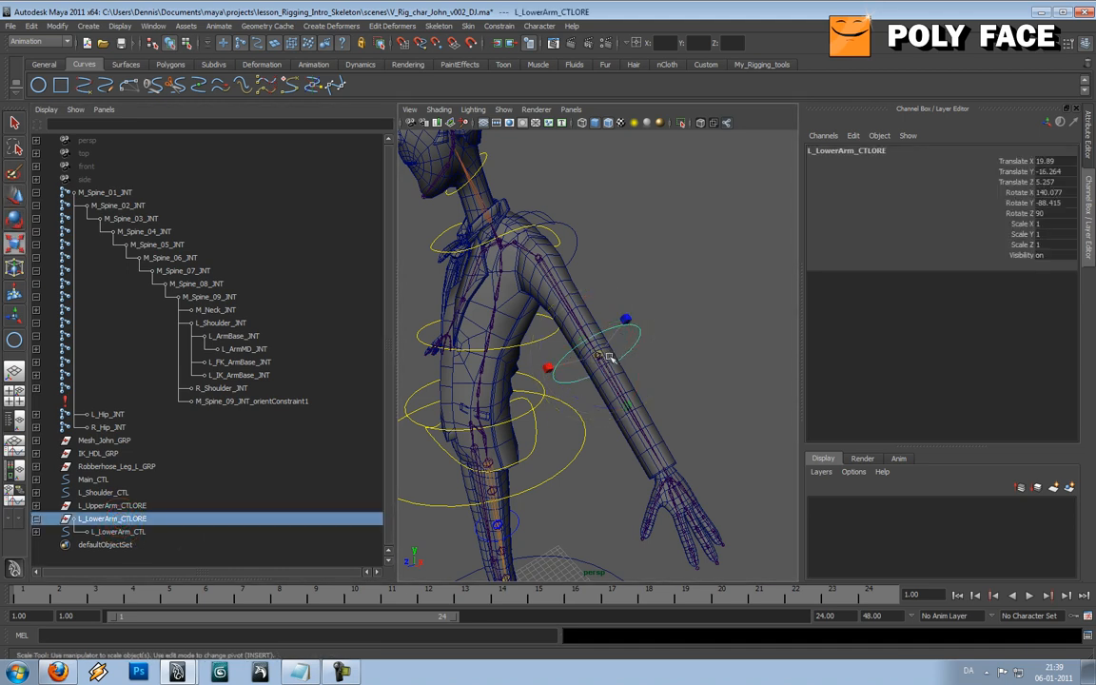
pyautogui.hotkey('ctrl', 'z')
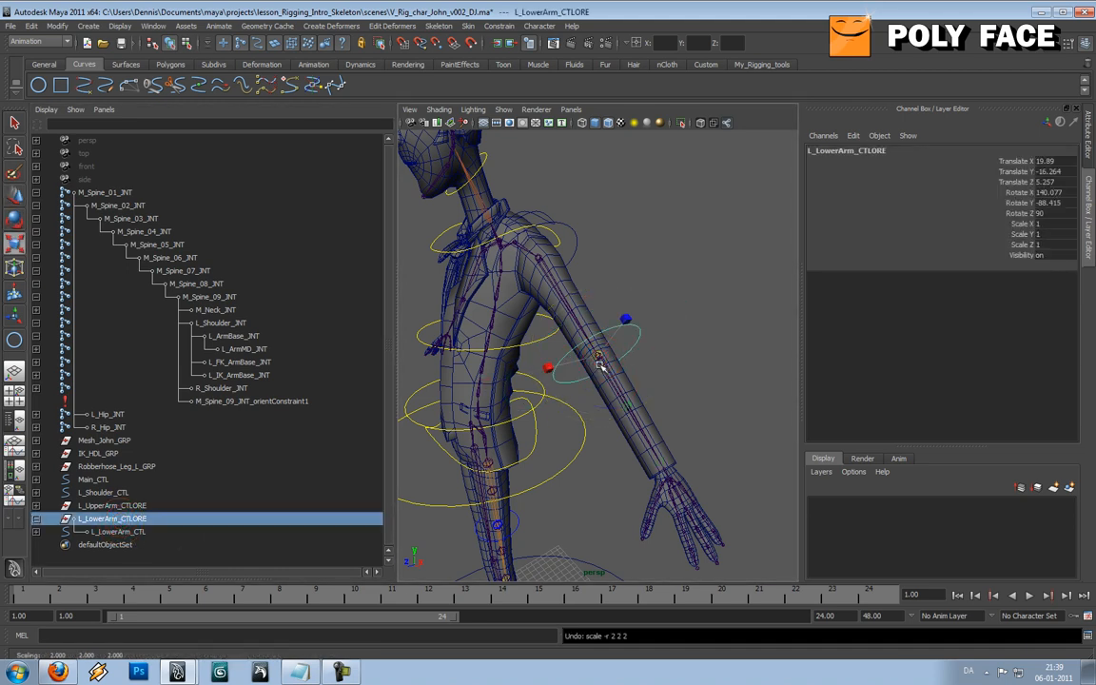
pyautogui.moveTo(599, 360); pyautogui.dragTo(514, 354)
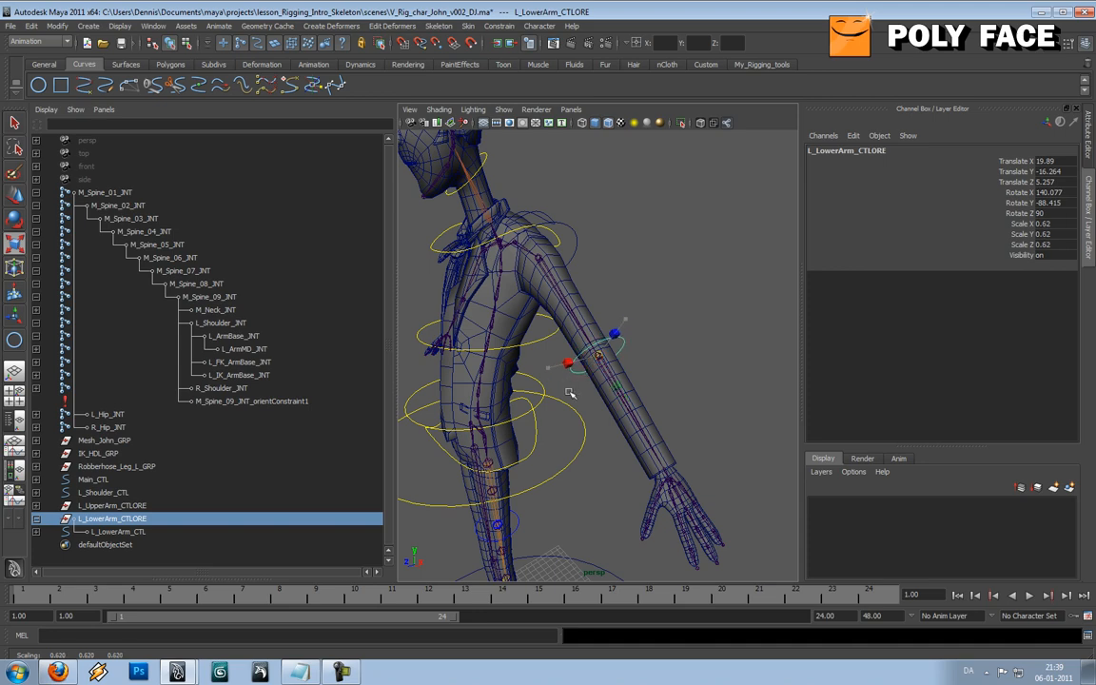
# Step: Duplicate the L_LowerArm_CTLORE group with its control curve and snap the copy onto the left wrist joint
pyautogui.keyDown('alt'); pyautogui.moveTo(709, 349); pyautogui.dragTo(680, 344); pyautogui.keyUp('alt')
pyautogui.press('f')
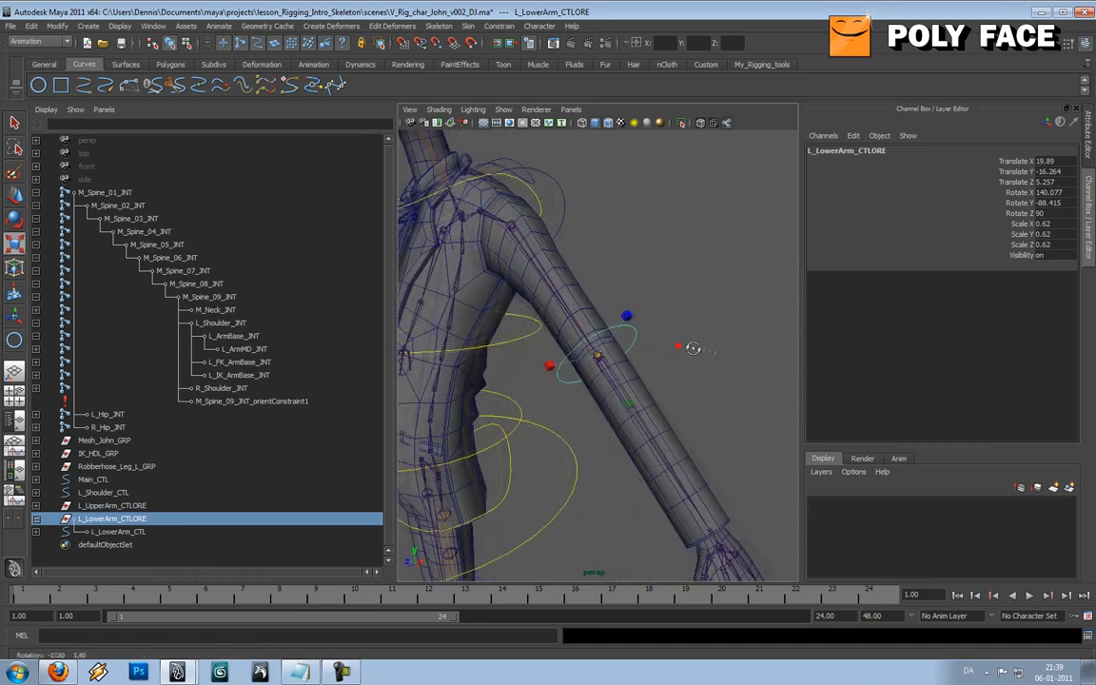
pyautogui.click(36, 518)
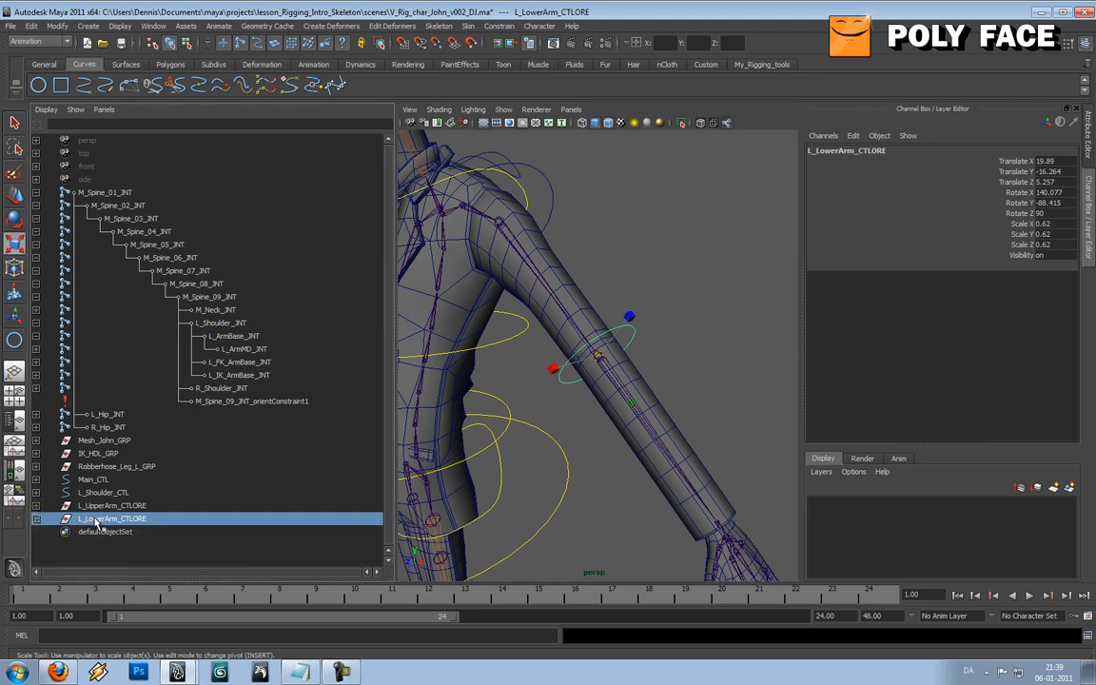
pyautogui.hotkey('ctrl', 'd')
pyautogui.keyDown('alt'); pyautogui.moveTo(724, 382); pyautogui.dragTo(671, 342); pyautogui.keyUp('alt')
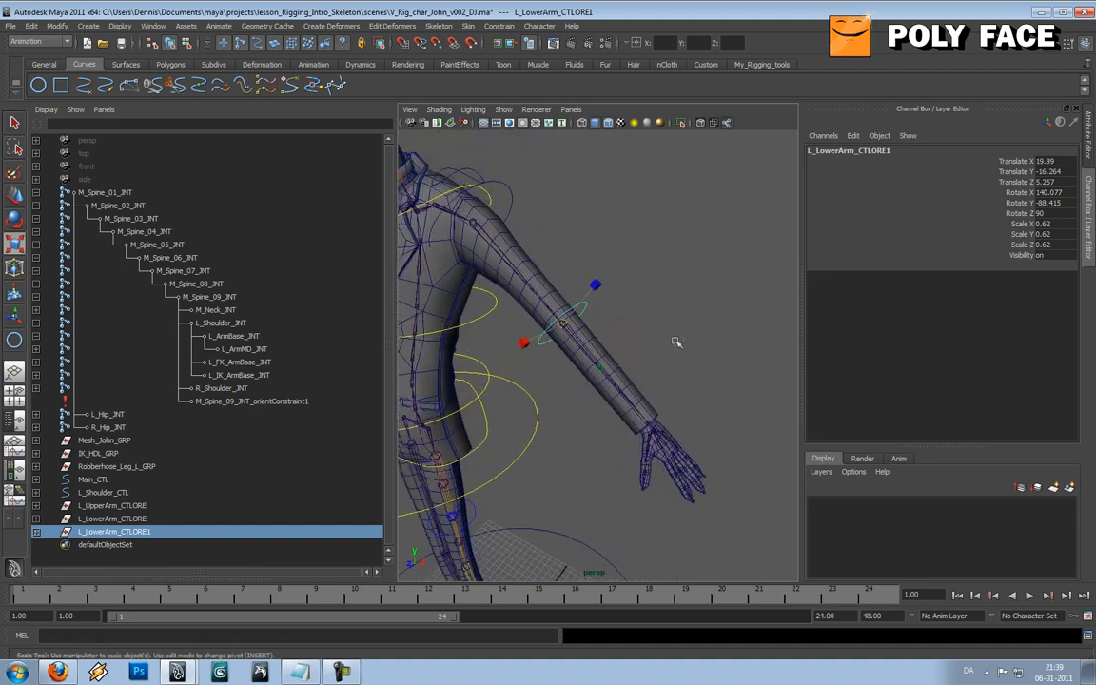
pyautogui.press('w')
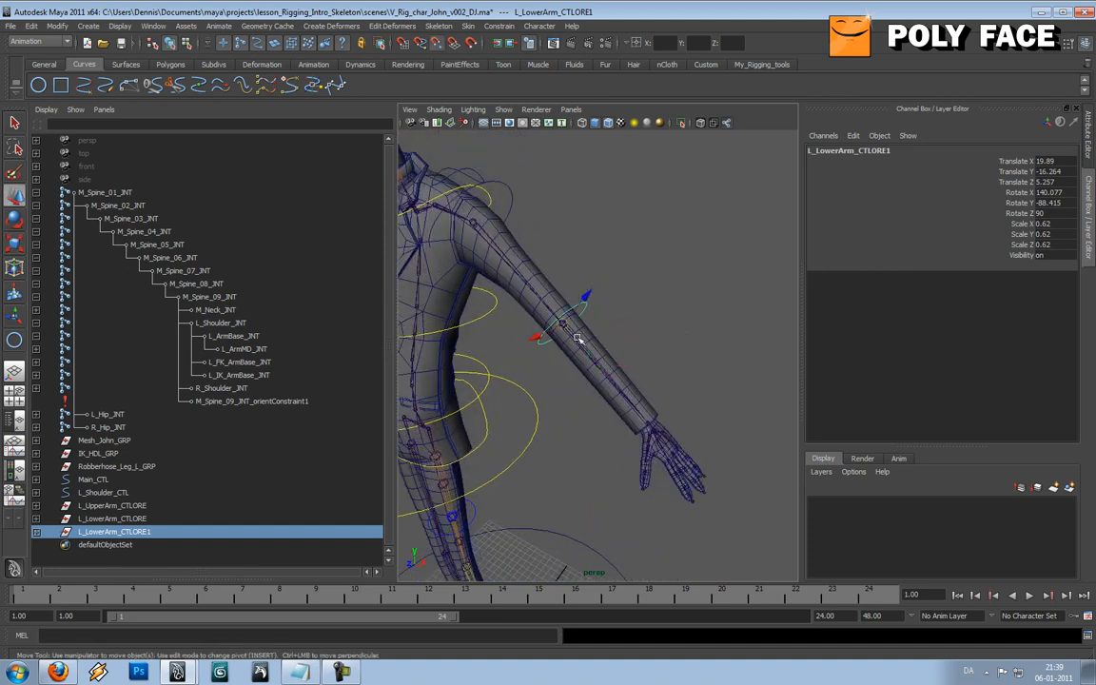
pyautogui.moveTo(564, 322); pyautogui.dragTo(514, 365)
pyautogui.scroll(5, 647, 421)
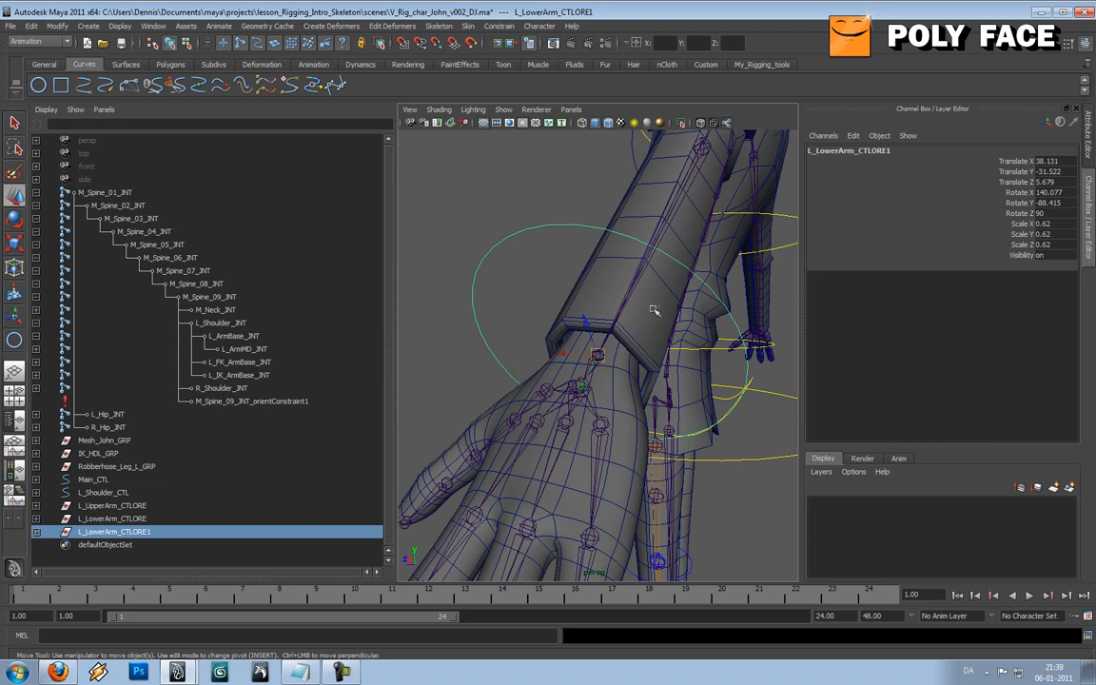
# Step: Rename the duplicated wrist group as L_Hand_CTLORE
pyautogui.scroll(-8, 653, 307)
pyautogui.keyDown('alt'); pyautogui.moveTo(589, 310); pyautogui.dragTo(744, 318); pyautogui.keyUp('alt')
pyautogui.keyDown('alt'); pyautogui.moveTo(602, 303); pyautogui.dragTo(664, 319, button='middle'); pyautogui.keyUp('alt')
pyautogui.keyDown('alt'); pyautogui.moveTo(707, 388); pyautogui.dragTo(599, 381); pyautogui.keyUp('alt')
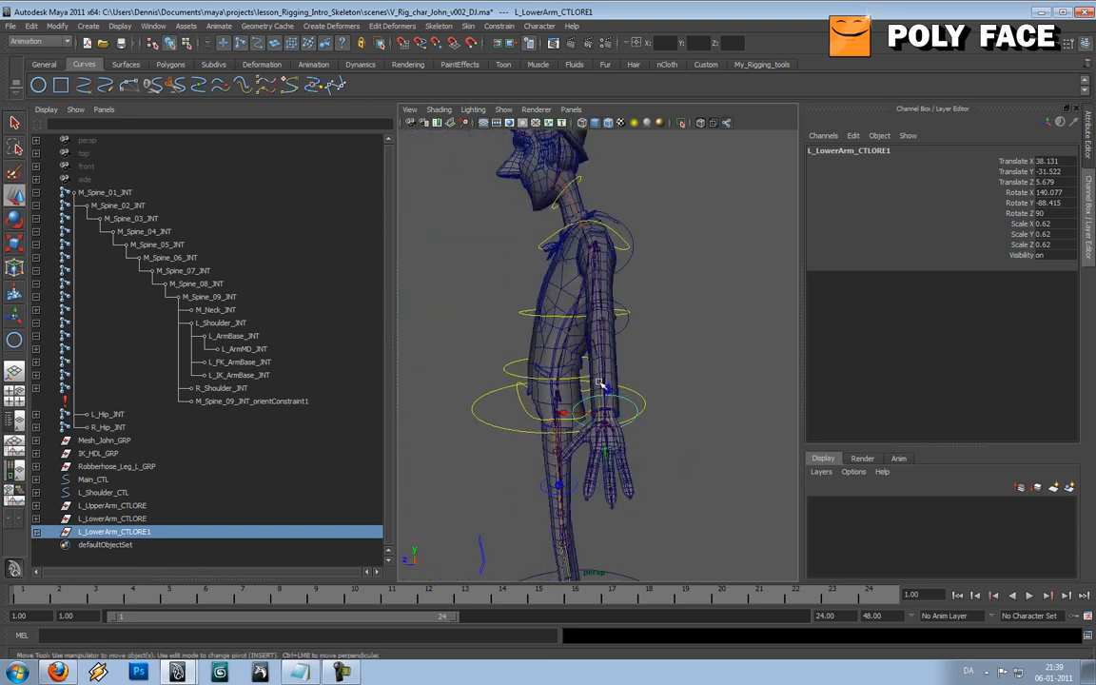
pyautogui.doubleClick(149, 532)
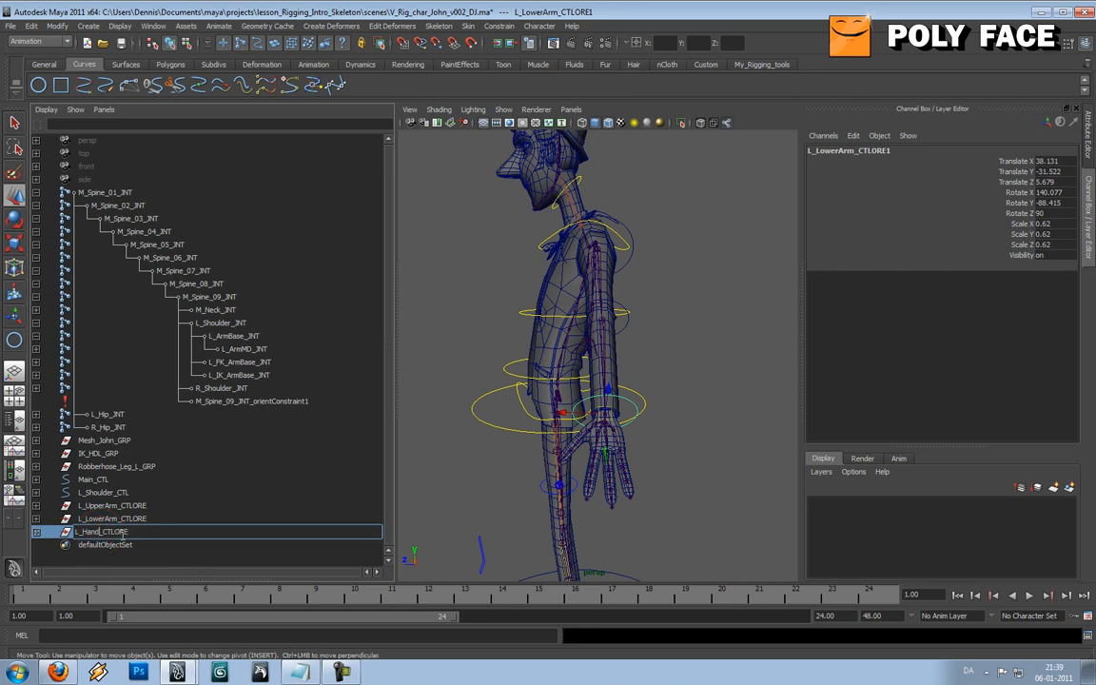
pyautogui.press('Return')
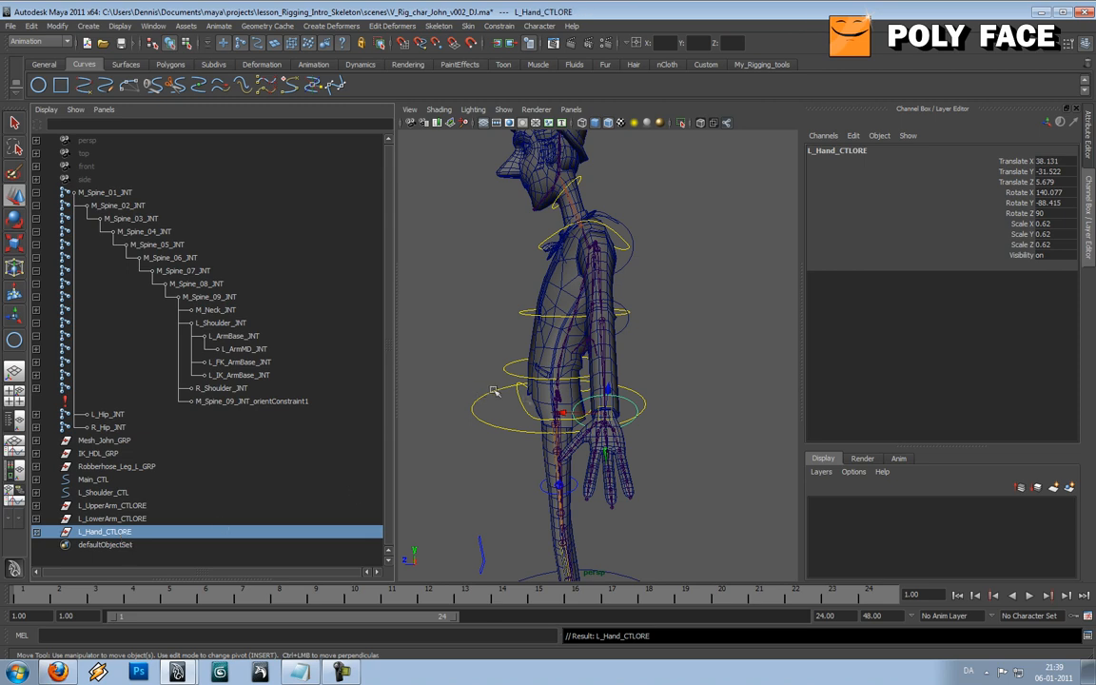
# Step: Examine the placement and orientation of the wrist control curve relative to the left arm and hand
pyautogui.keyDown('alt'); pyautogui.moveTo(602, 416); pyautogui.dragTo(656, 411); pyautogui.keyUp('alt')
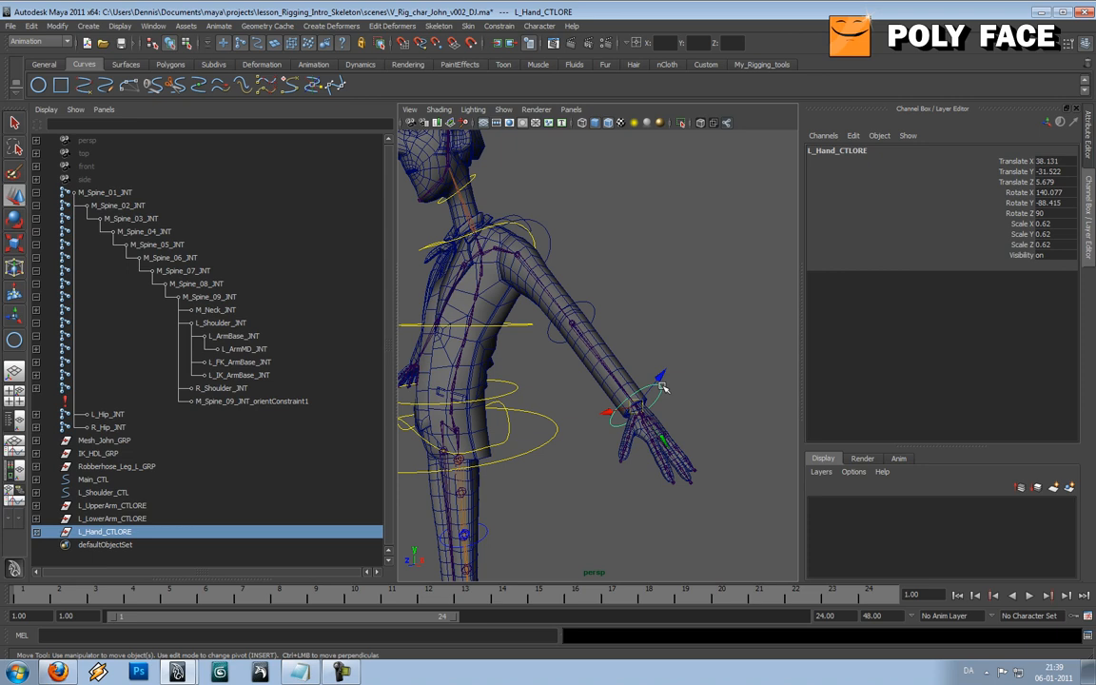
pyautogui.moveTo(684, 391)
pyautogui.keyDown('alt'); pyautogui.mouseDown()
pyautogui.moveTo(652, 404)
pyautogui.moveTo(642, 443)
pyautogui.moveTo(655, 400)
pyautogui.moveTo(671, 398)
pyautogui.mouseUp(); pyautogui.keyUp('alt')
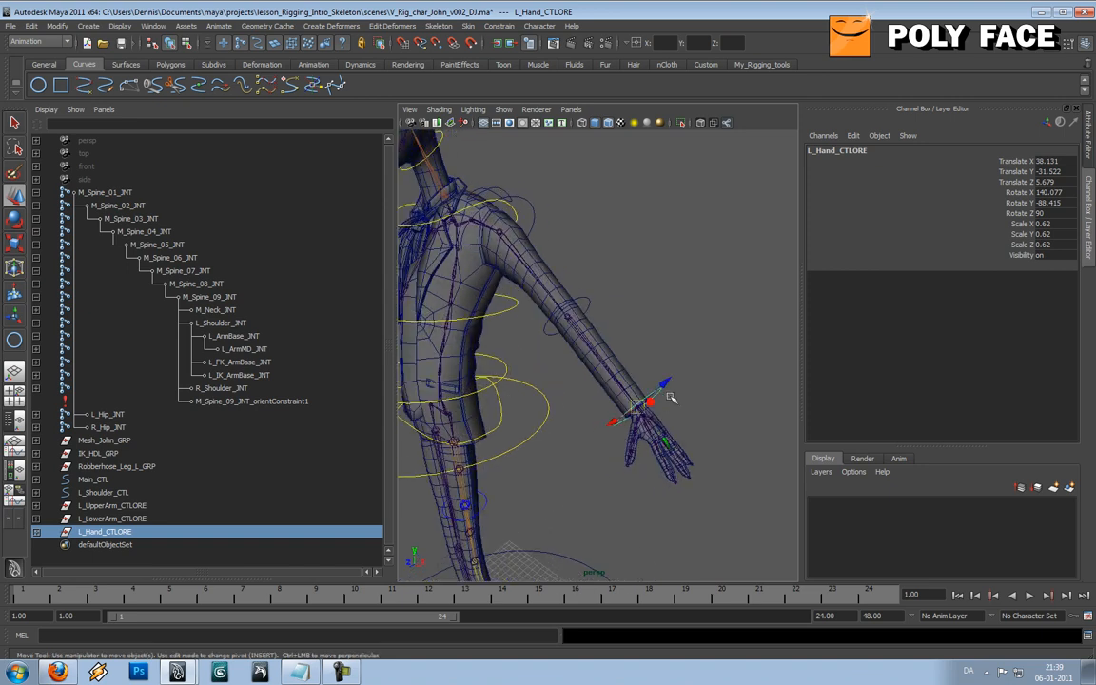
pyautogui.keyDown('alt'); pyautogui.moveTo(630, 437); pyautogui.dragTo(691, 406); pyautogui.keyUp('alt')
pyautogui.click(692, 406)
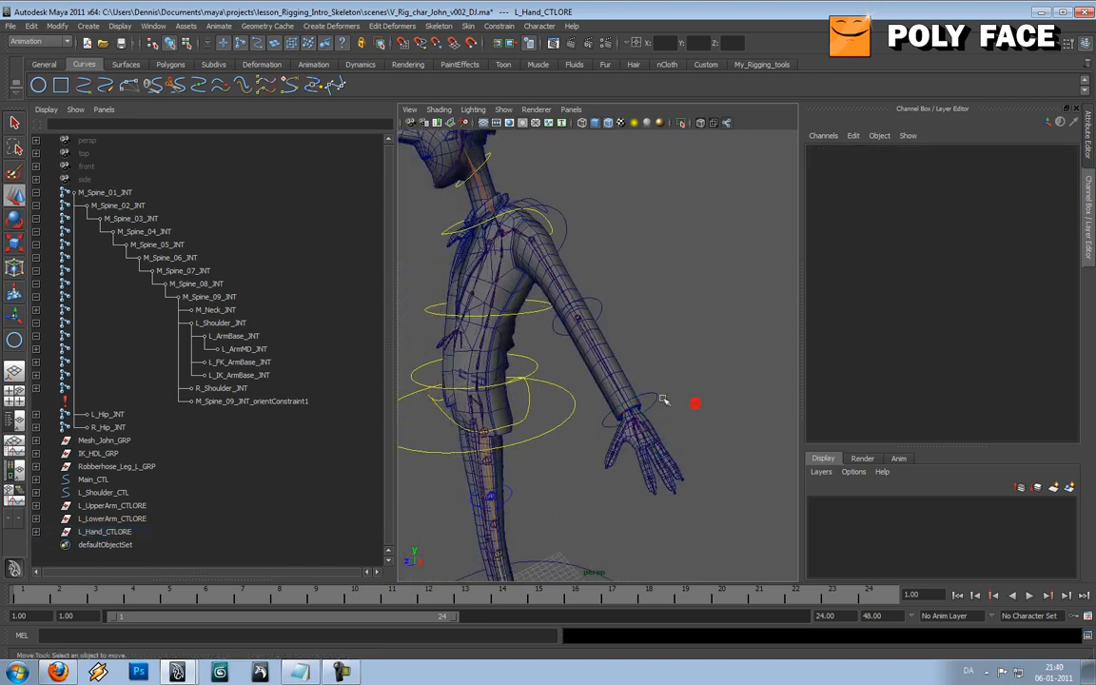
pyautogui.click(633, 407)
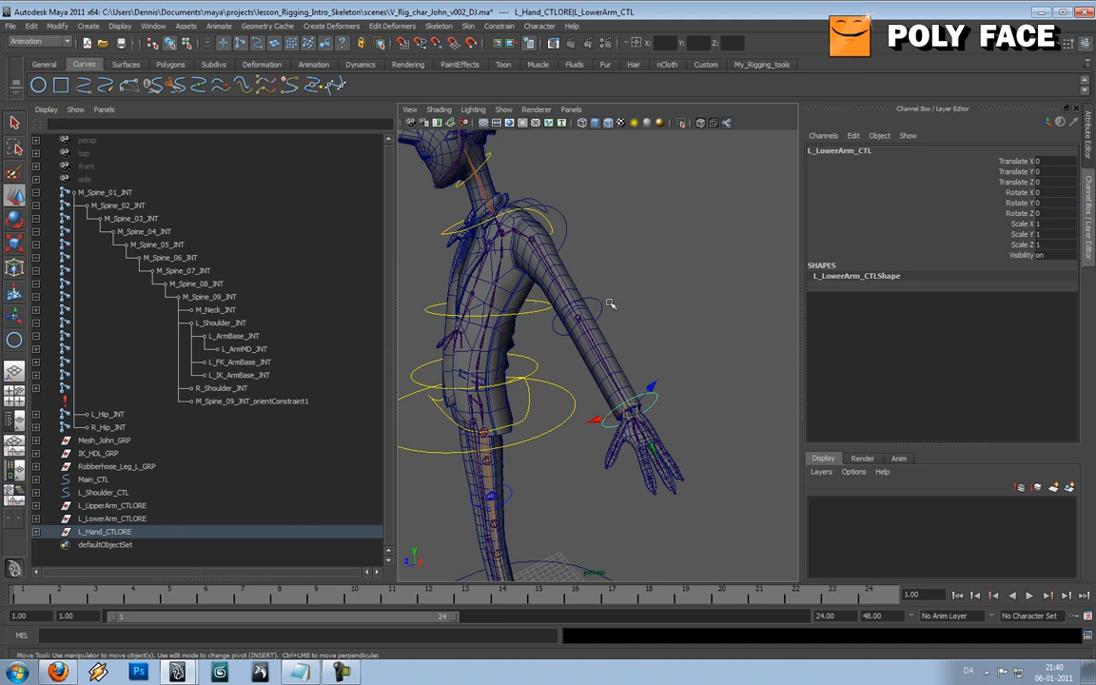
pyautogui.keyDown('alt'); pyautogui.moveTo(646, 328); pyautogui.dragTo(672, 338); pyautogui.keyUp('alt')
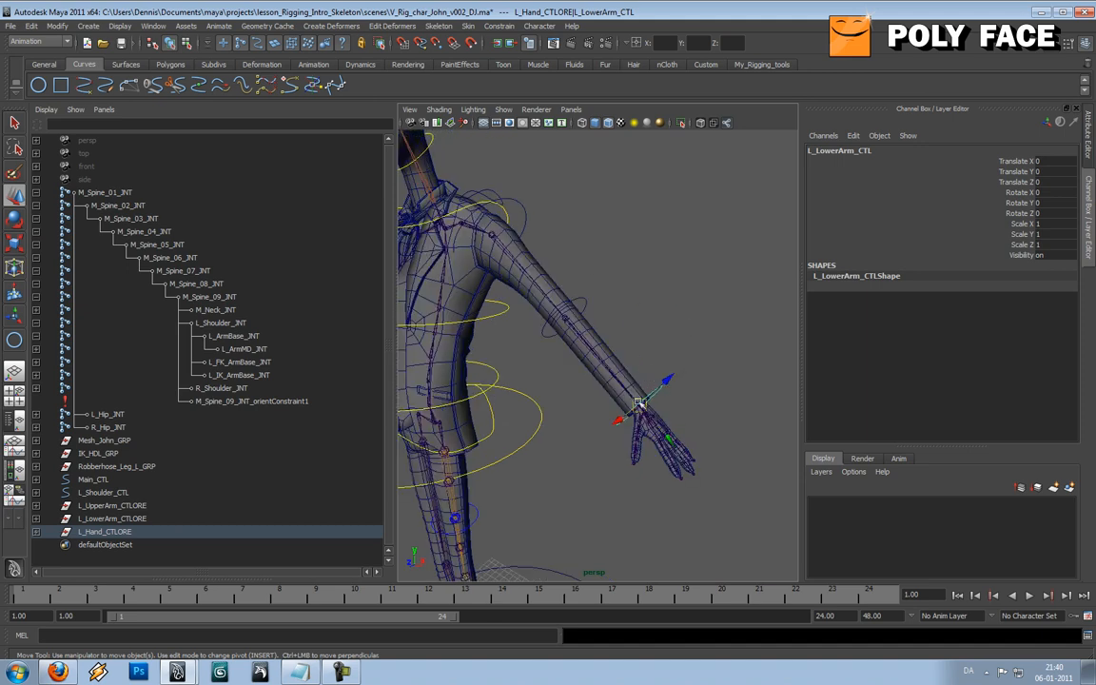
pyautogui.click(636, 317)
pyautogui.keyDown('alt'); pyautogui.moveTo(584, 327); pyautogui.dragTo(472, 340); pyautogui.keyUp('alt')
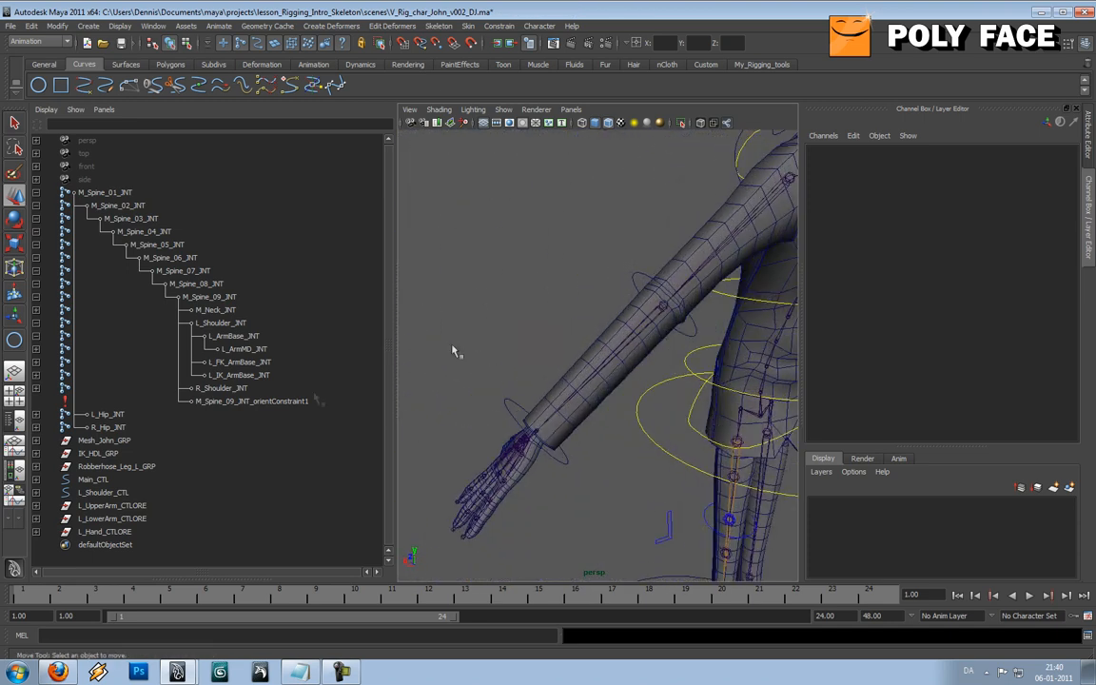
# Step: Parent the L_Hand_CTLORE group under the wrist joint L_ArmEnd_JNT
pyautogui.click(134, 532)
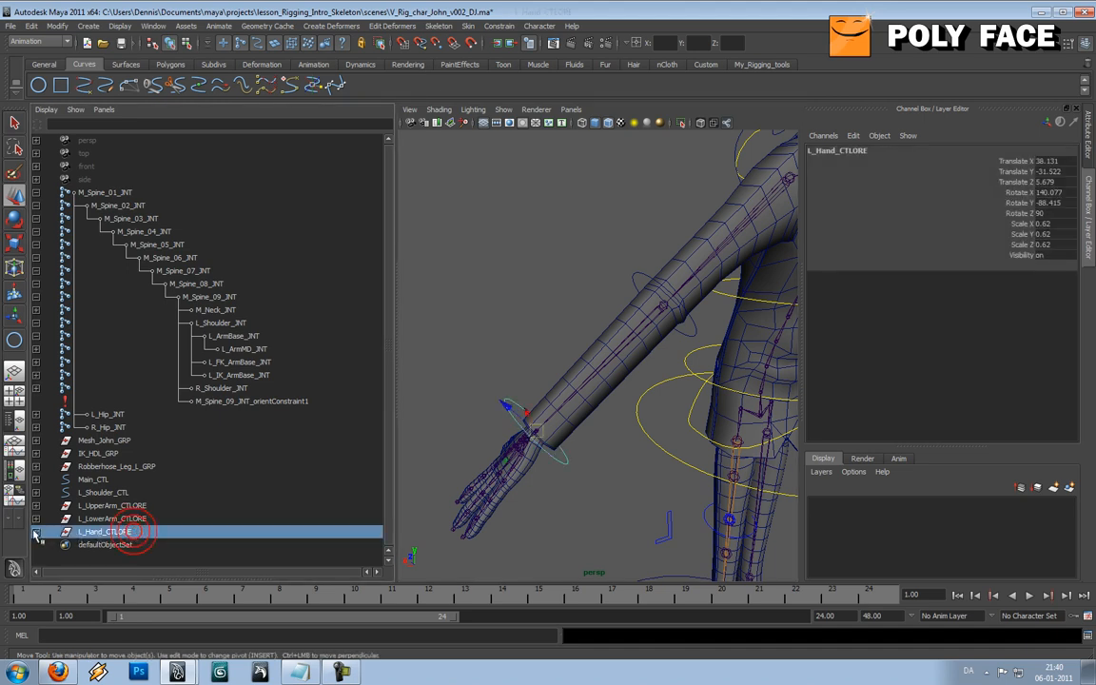
pyautogui.click(36, 531)
pyautogui.click(36, 531)
pyautogui.keyDown('alt'); pyautogui.moveTo(546, 372); pyautogui.dragTo(617, 374); pyautogui.keyUp('alt')
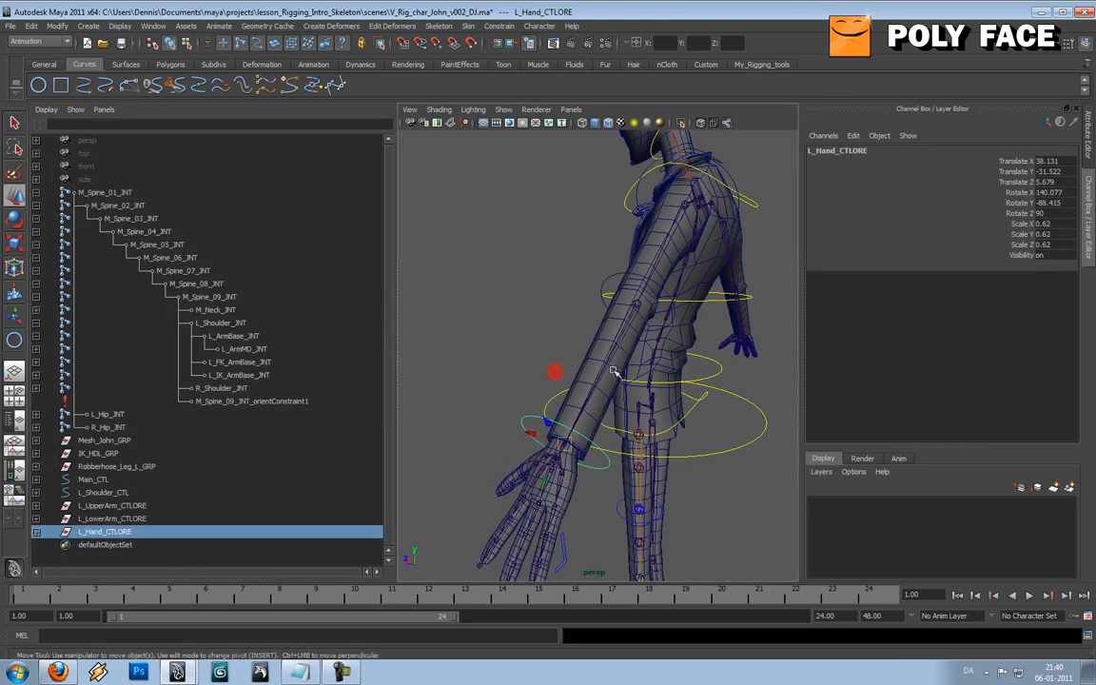
pyautogui.press('f')
pyautogui.keyDown('alt'); pyautogui.moveTo(641, 294); pyautogui.dragTo(499, 366); pyautogui.keyUp('alt')
pyautogui.scroll(3, 582, 314)
pyautogui.press('Insert')
pyautogui.keyDown('shift'); pyautogui.click(492, 367); pyautogui.keyUp('shift')
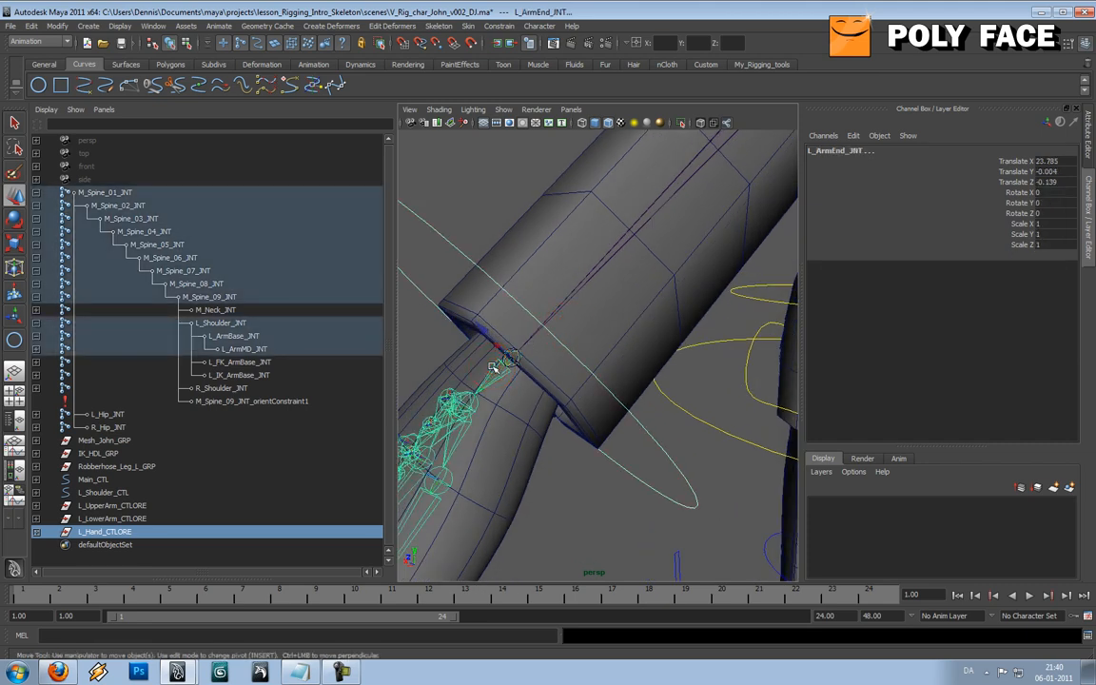
pyautogui.press('p')
pyautogui.click(36, 361)
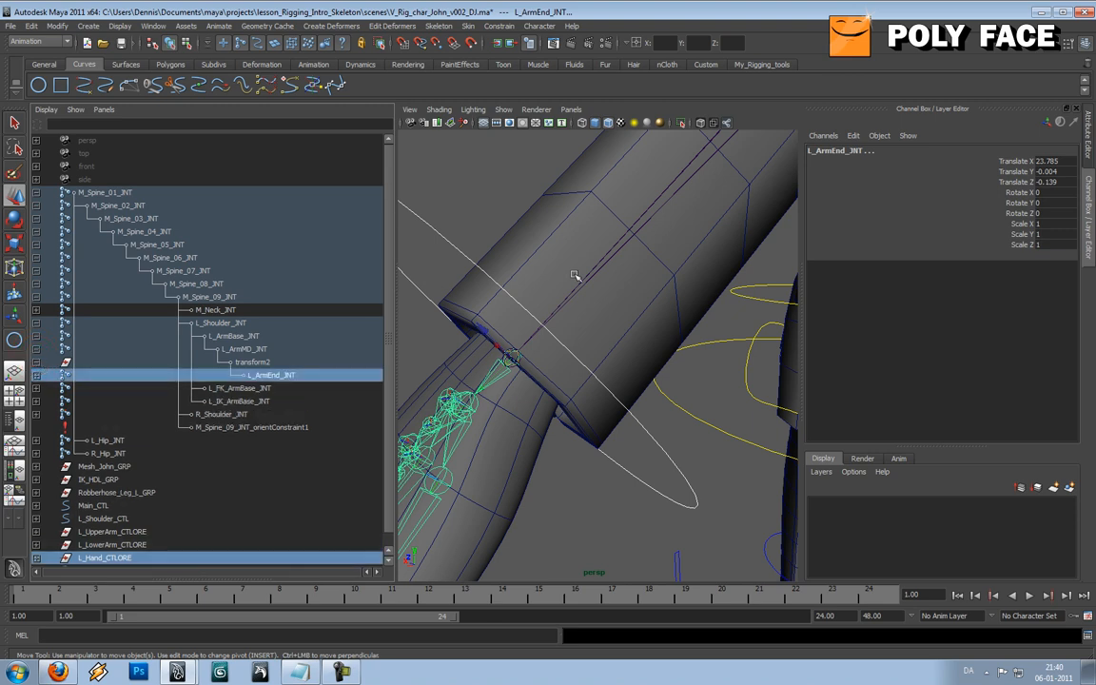
pyautogui.press('p')
# Step: Set Rotate X, Y and Z of the L_Hand_CTLORE group to 0 and select its control curve
pyautogui.scroll(-3, 575, 274)
pyautogui.keyDown('alt'); pyautogui.moveTo(561, 281); pyautogui.dragTo(589, 278); pyautogui.keyUp('alt')
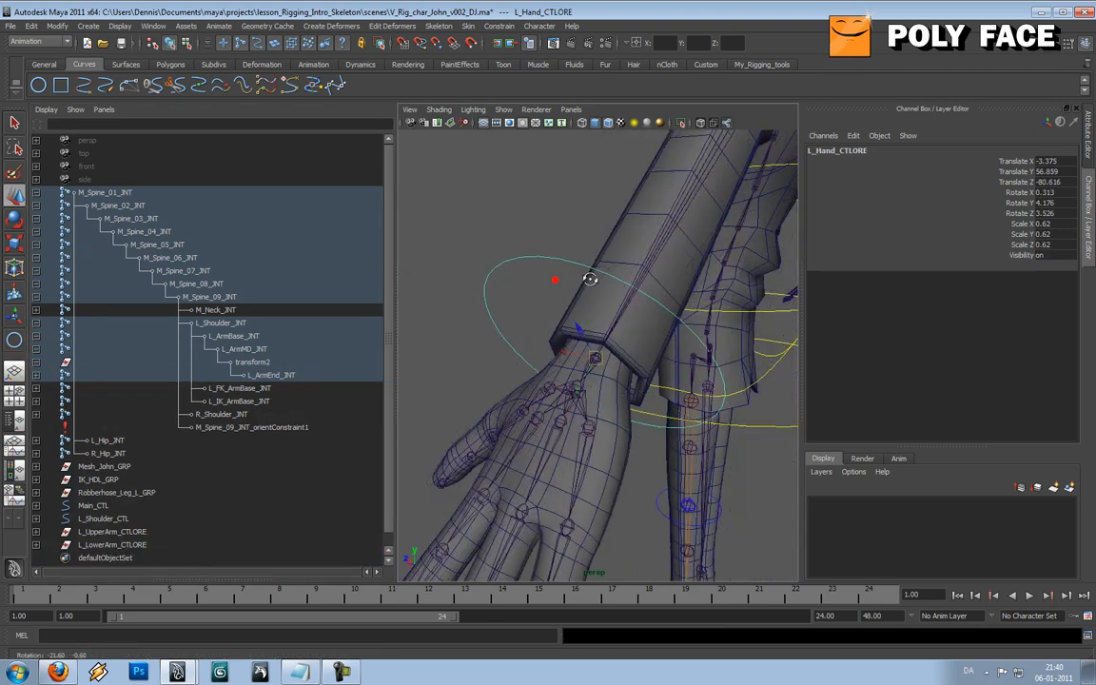
pyautogui.moveTo(1045, 192); pyautogui.dragTo(1045, 213)
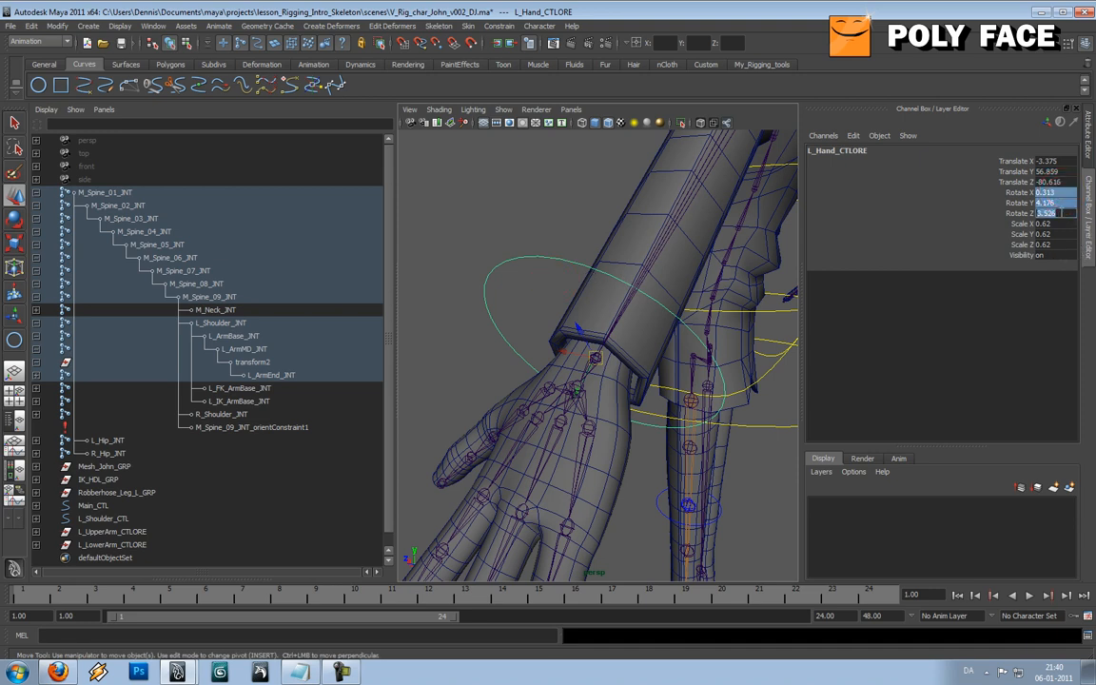
pyautogui.write('0')
pyautogui.press('Tab')
pyautogui.keyDown('alt'); pyautogui.moveTo(744, 295); pyautogui.dragTo(663, 313); pyautogui.keyUp('alt')
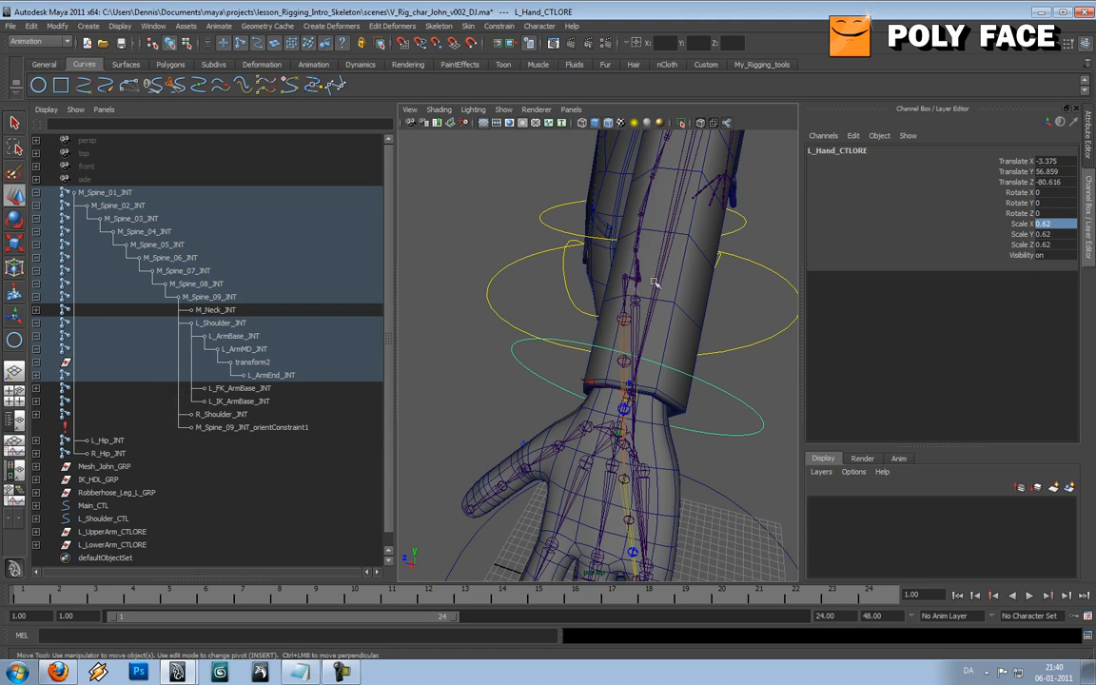
pyautogui.click(518, 343)
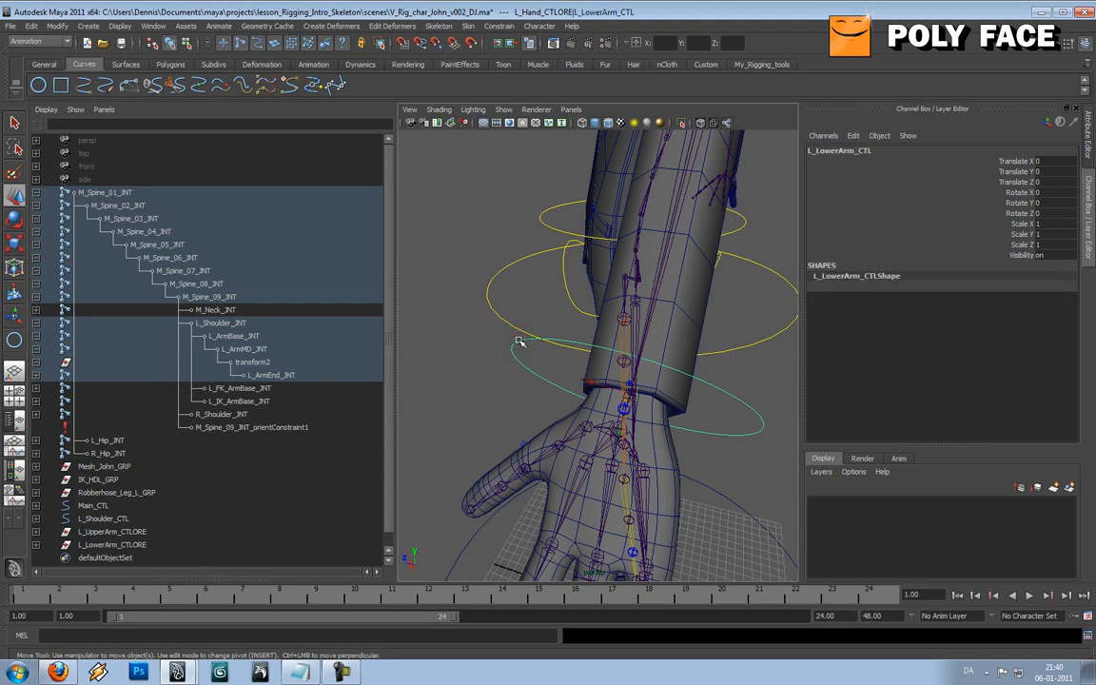
# Step: Unparent the L_Hand_CTLORE group from the wrist joint to the scene root and freeze its translation and scale but not its rotation
pyautogui.click(519, 342)
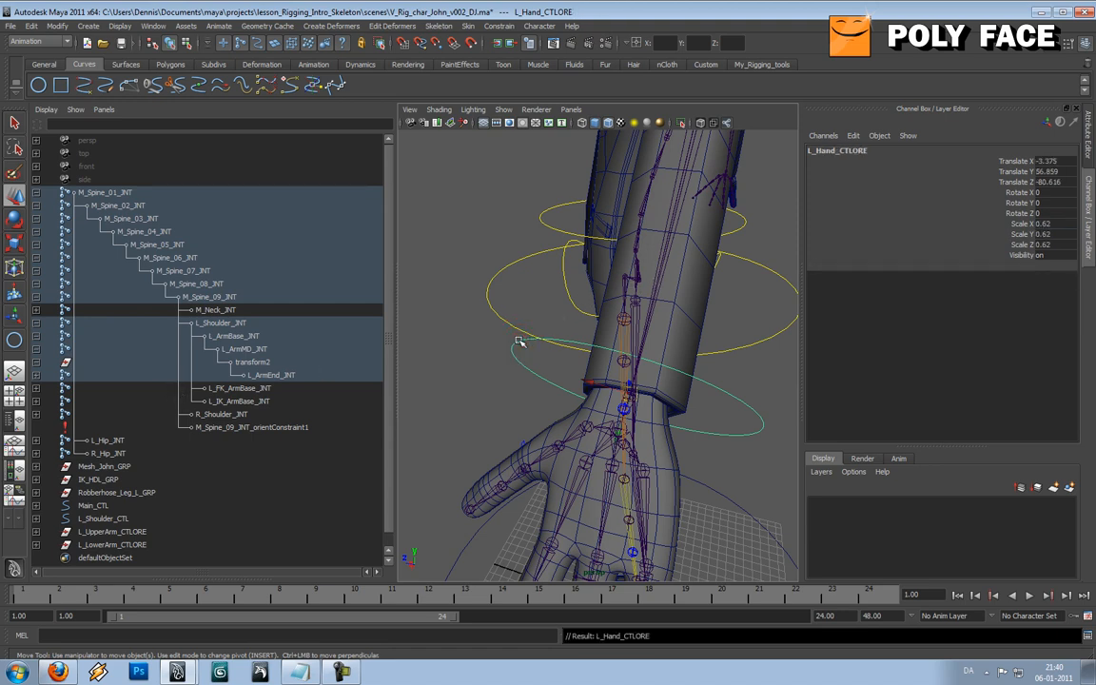
pyautogui.hotkey('shift', 'p')
pyautogui.keyDown('alt'); pyautogui.moveTo(636, 332); pyautogui.dragTo(552, 352); pyautogui.keyUp('alt')
pyautogui.click(31, 26)
pyautogui.moveTo(57, 25)
pyautogui.click(81, 57)
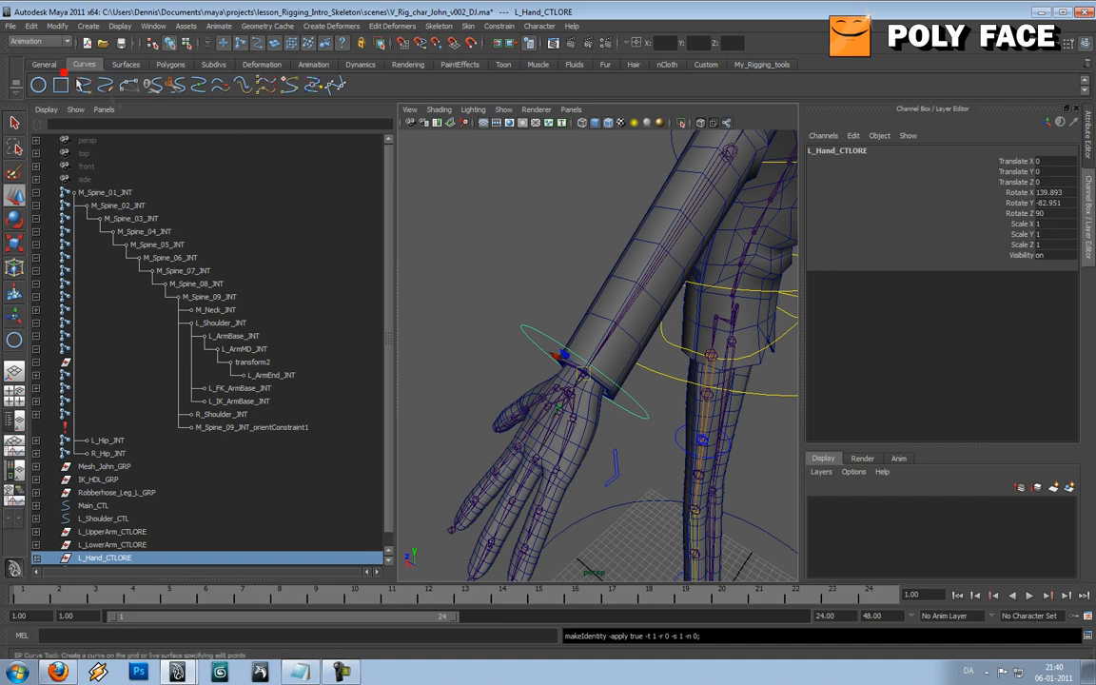
# Step: Examine the left arm's control setup, comparing L_UpperArm_CTL and its L_UpperArm_CTLORE group with the ungrouped L_Shoulder_CTL
pyautogui.click(480, 197)
pyautogui.scroll(-5, 574, 211)
pyautogui.keyDown('alt'); pyautogui.moveTo(576, 210); pyautogui.dragTo(742, 227); pyautogui.keyUp('alt')
pyautogui.click(512, 205)
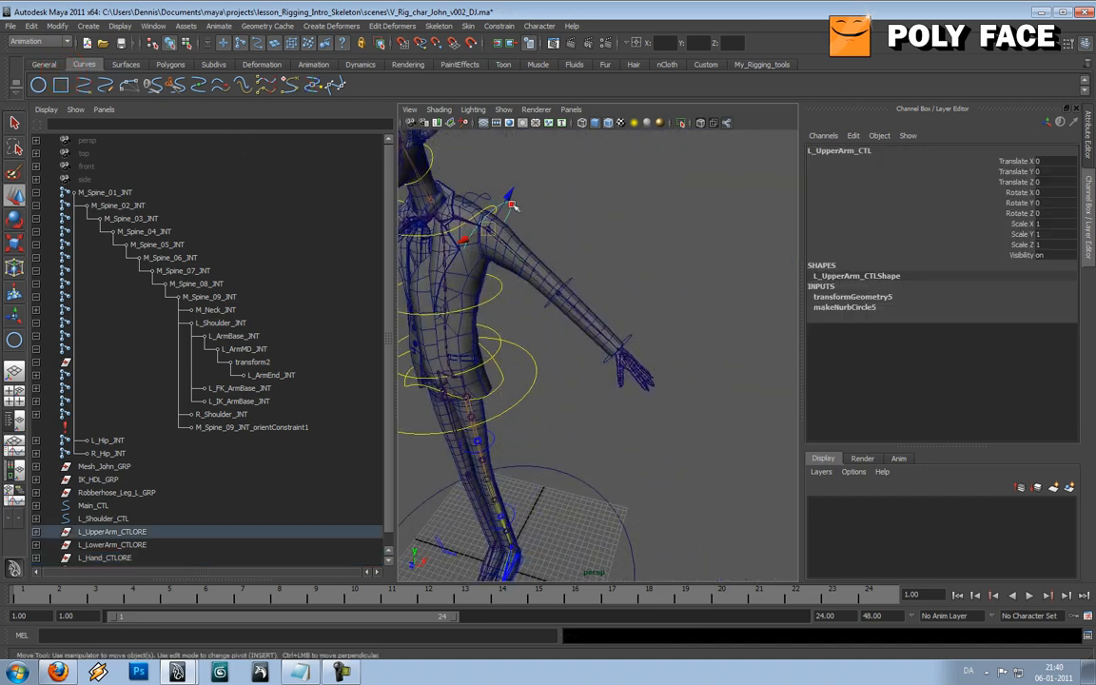
pyautogui.press('Up')
pyautogui.scroll(-1, 202, 403)
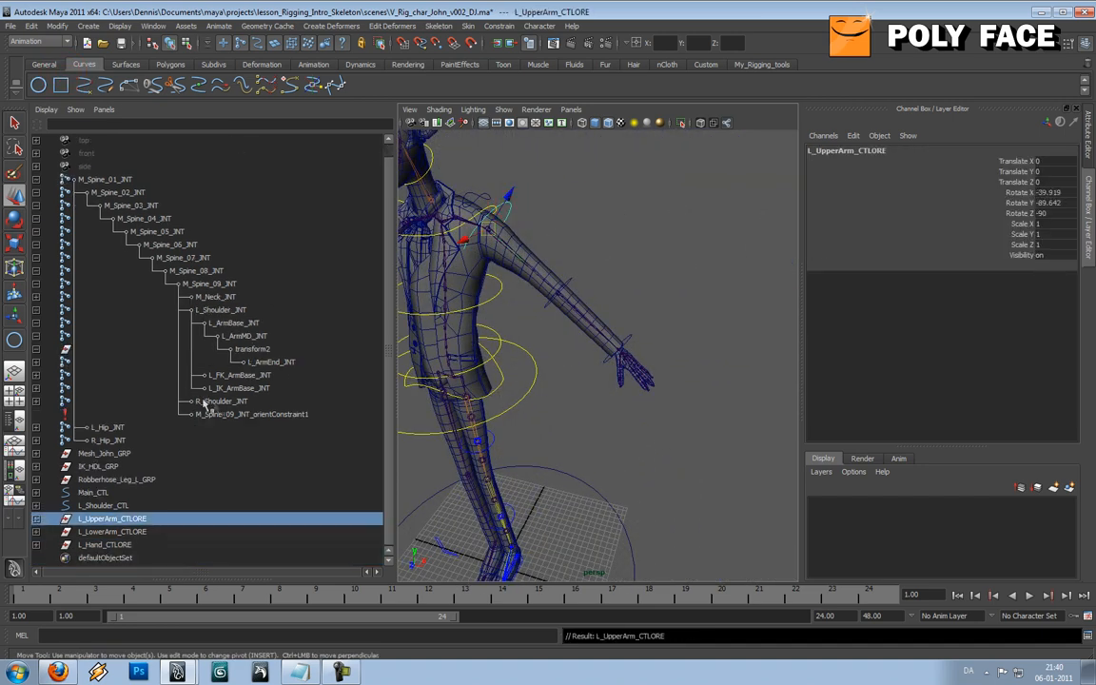
pyautogui.click(481, 198)
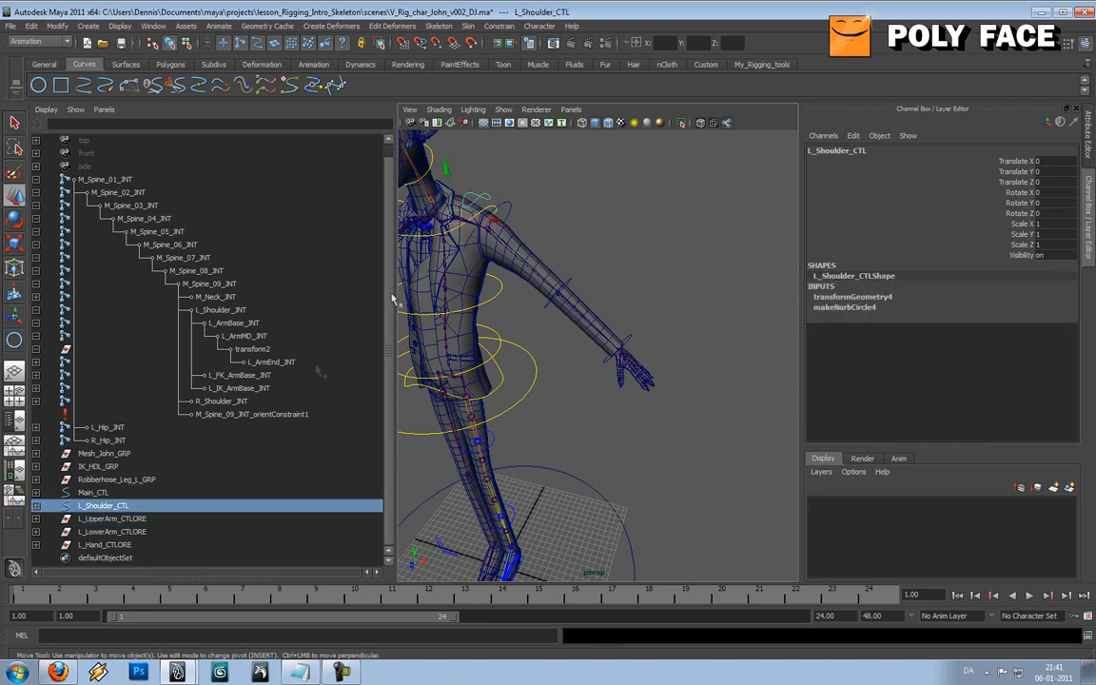
# Step: Try rotating the L_UpperArm_CTLORE group by about -50 degrees around its X axis and undo the rotation
pyautogui.click(146, 519)
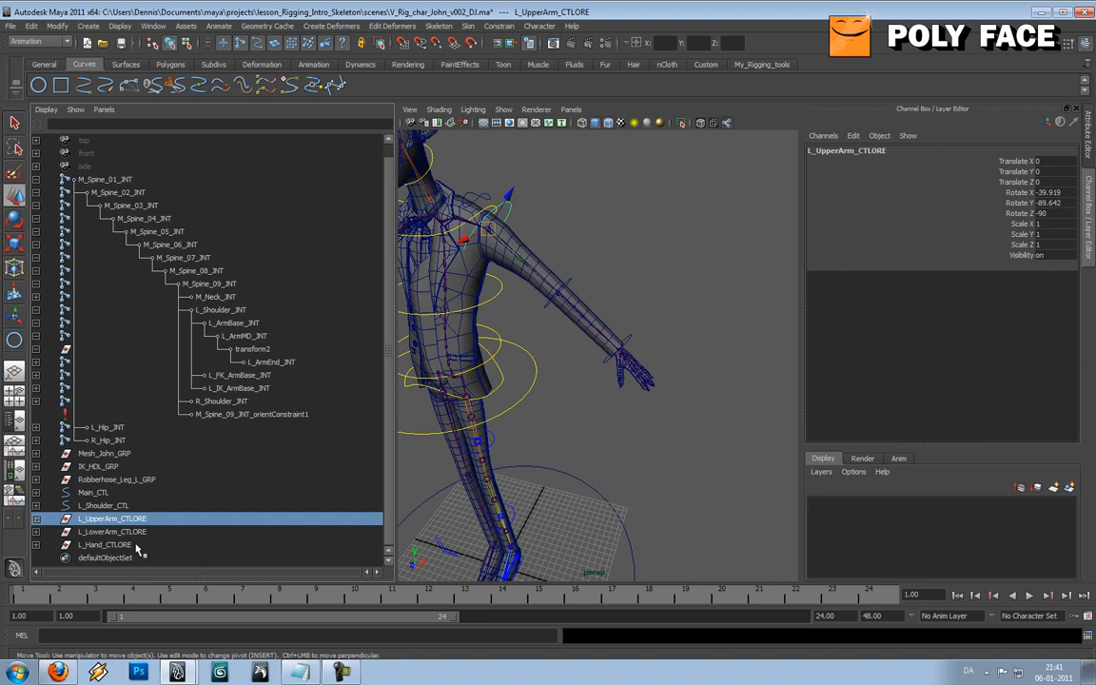
pyautogui.press('e')
pyautogui.moveTo(539, 225); pyautogui.dragTo(548, 260)
pyautogui.hotkey('ctrl', 'z')
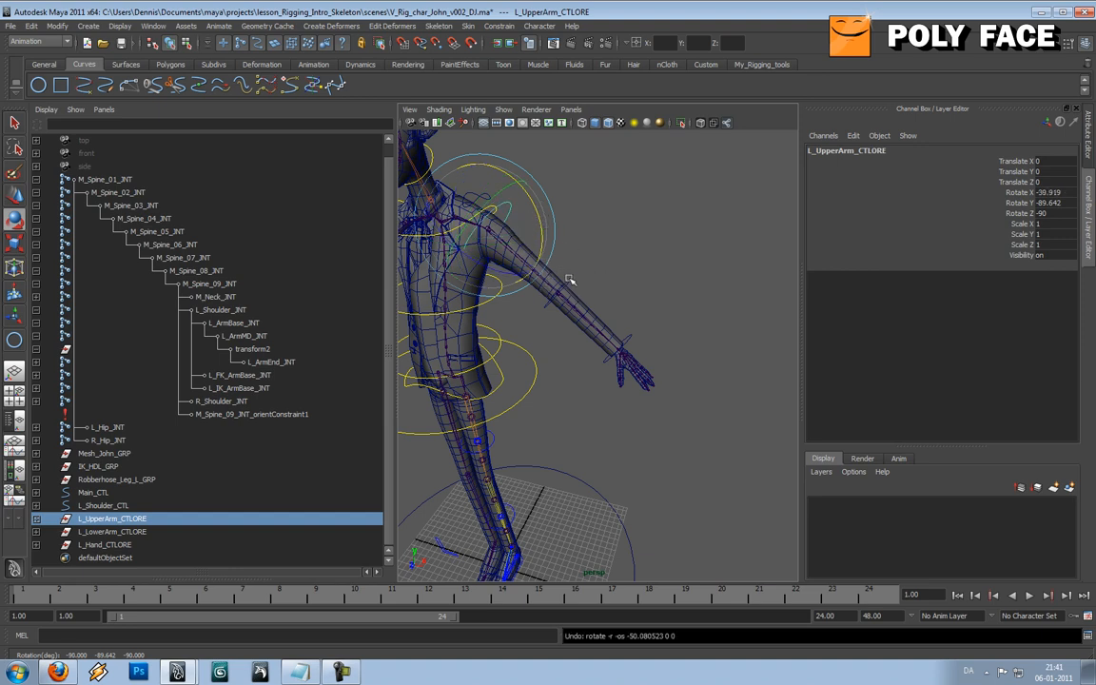
# Step: Test the arm controls by rotating L_LowerArm_CTL to -30 in Z and swinging L_Shoulder_CTL upward around its pivot, then deselect
pyautogui.click(506, 290)
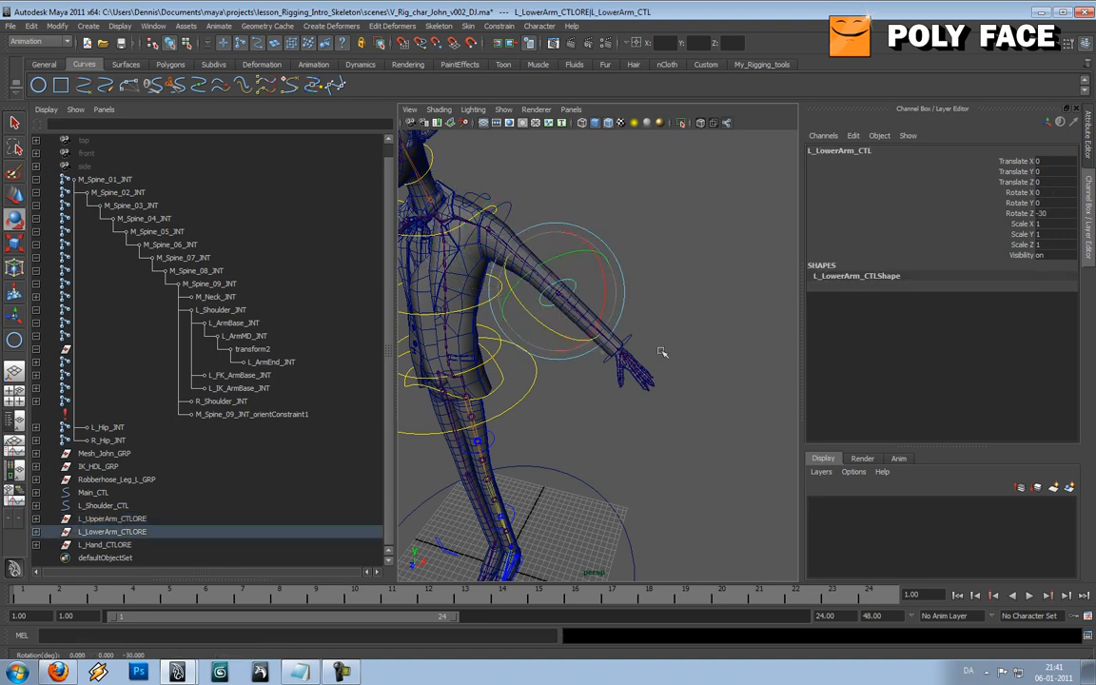
pyautogui.click(695, 252)
pyautogui.click(489, 198)
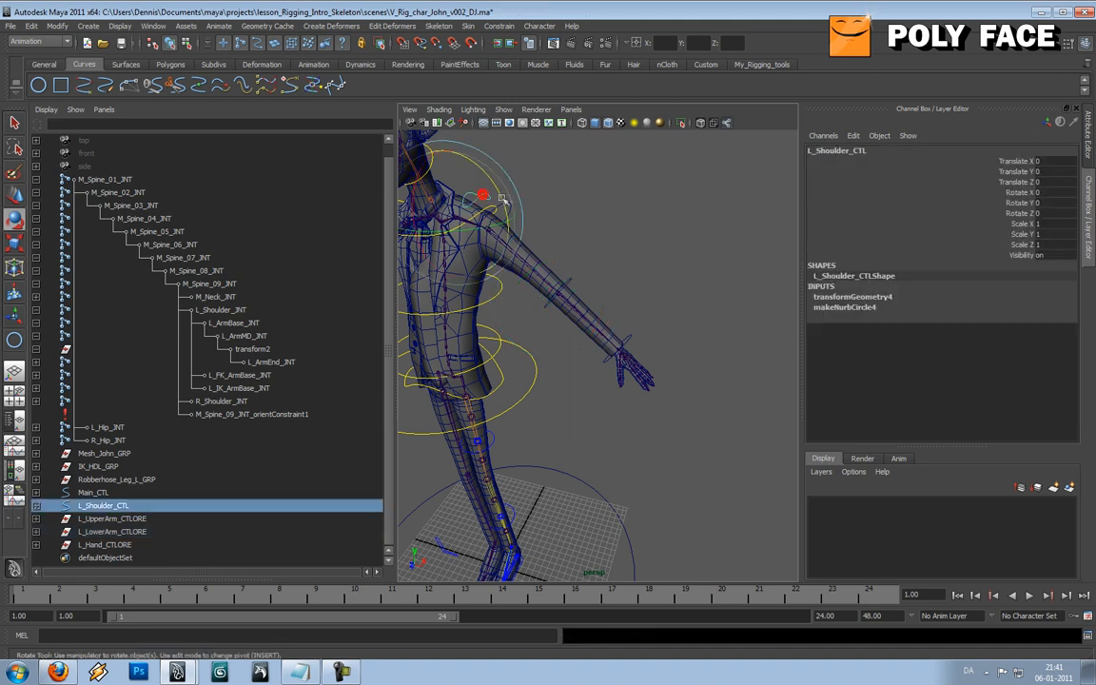
pyautogui.moveTo(500, 196); pyautogui.dragTo(443, 147)
pyautogui.click(582, 192)
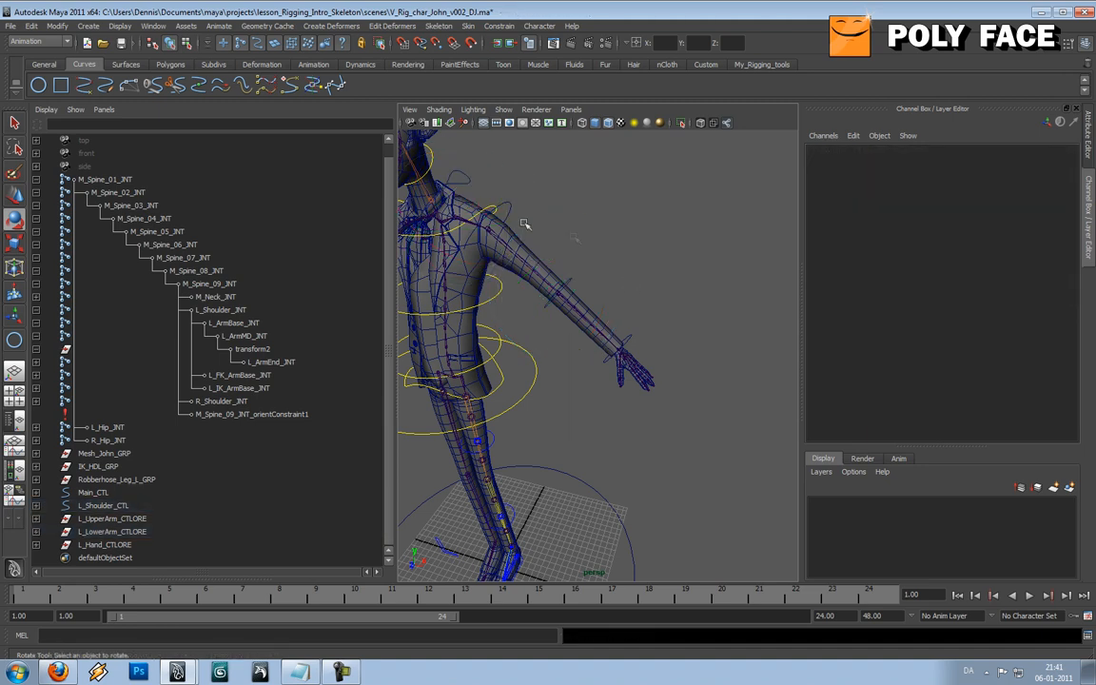
# Step: Undo the last rotation and parent L_UpperArm_CTLORE under L_Shoulder_CTL
pyautogui.hotkey('ctrl', 'z')
pyautogui.click(123, 519)
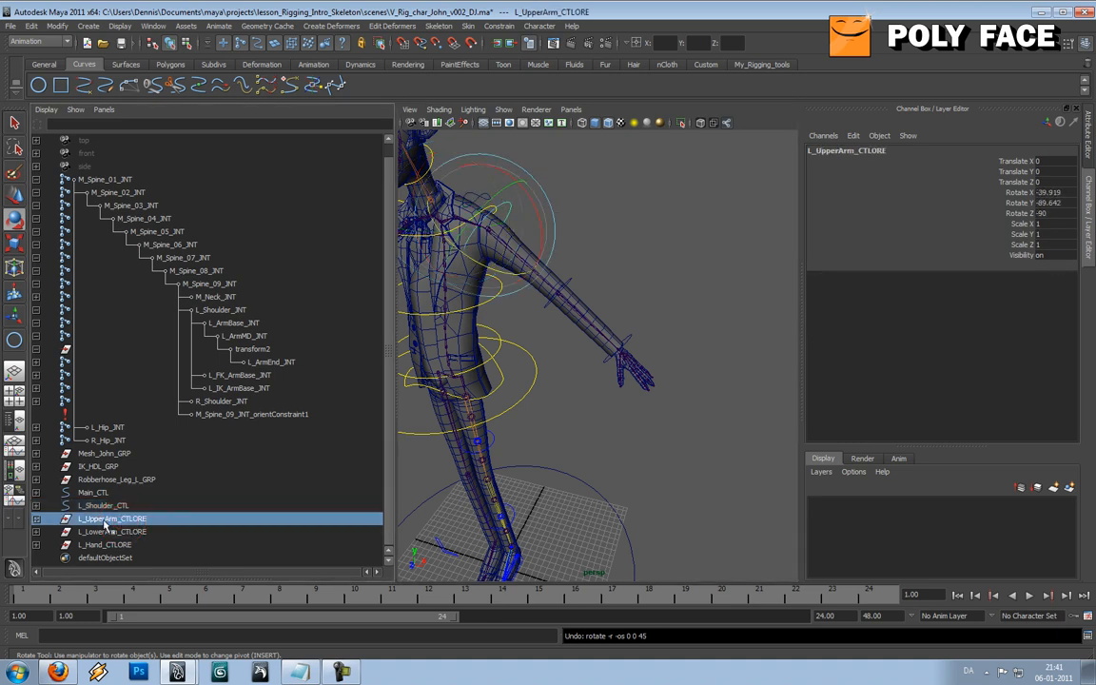
pyautogui.moveTo(104, 521); pyautogui.dragTo(106, 506, button='middle')
pyautogui.click(36, 519)
pyautogui.scroll(-1, 202, 497)
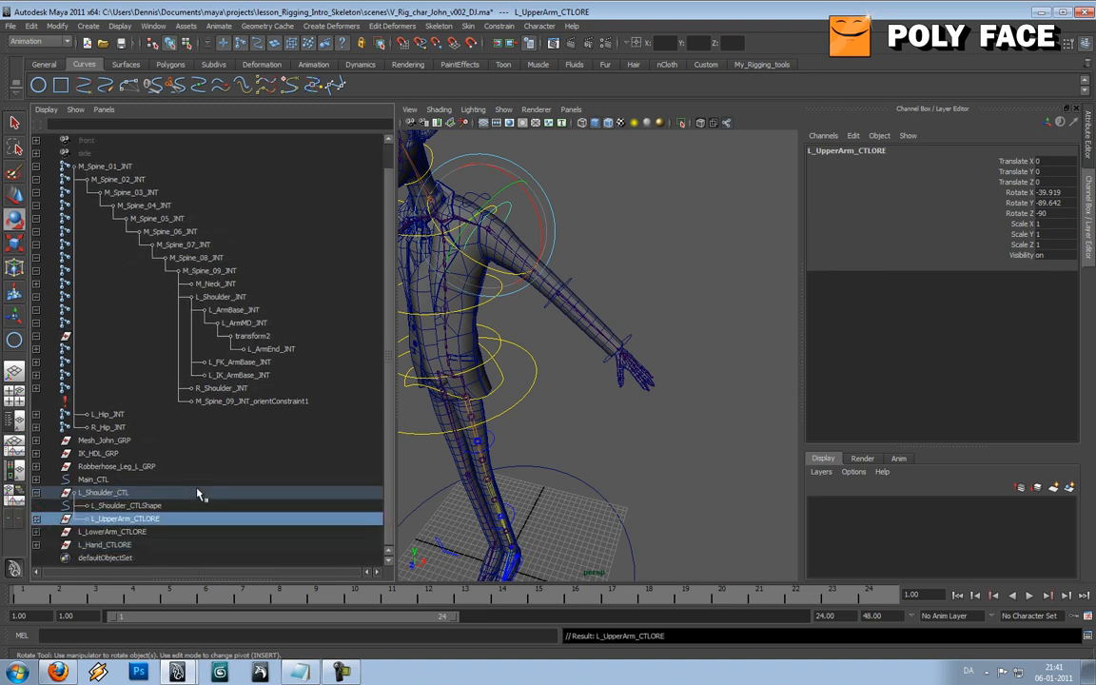
# Step: Parent L_LowerArm_CTLORE under L_UpperArm_CTLORE, and L_Hand_CTLORE under L_LowerArm_CTLORE
pyautogui.click(134, 533)
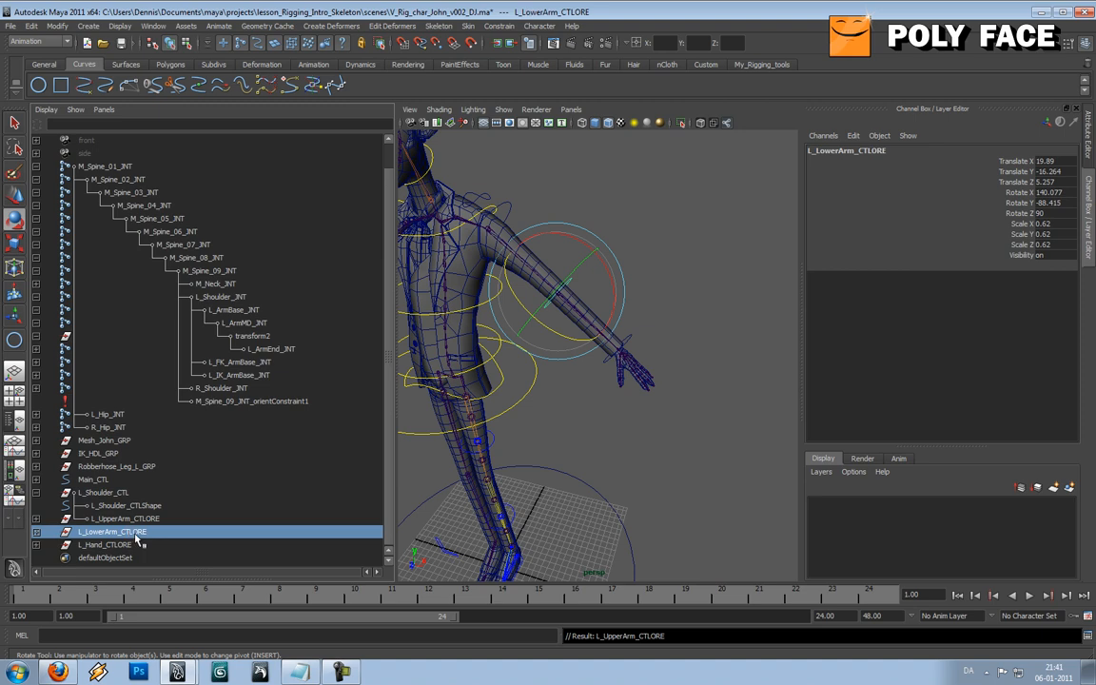
pyautogui.moveTo(136, 536); pyautogui.dragTo(146, 526, button='middle')
pyautogui.scroll(-1, 110, 515)
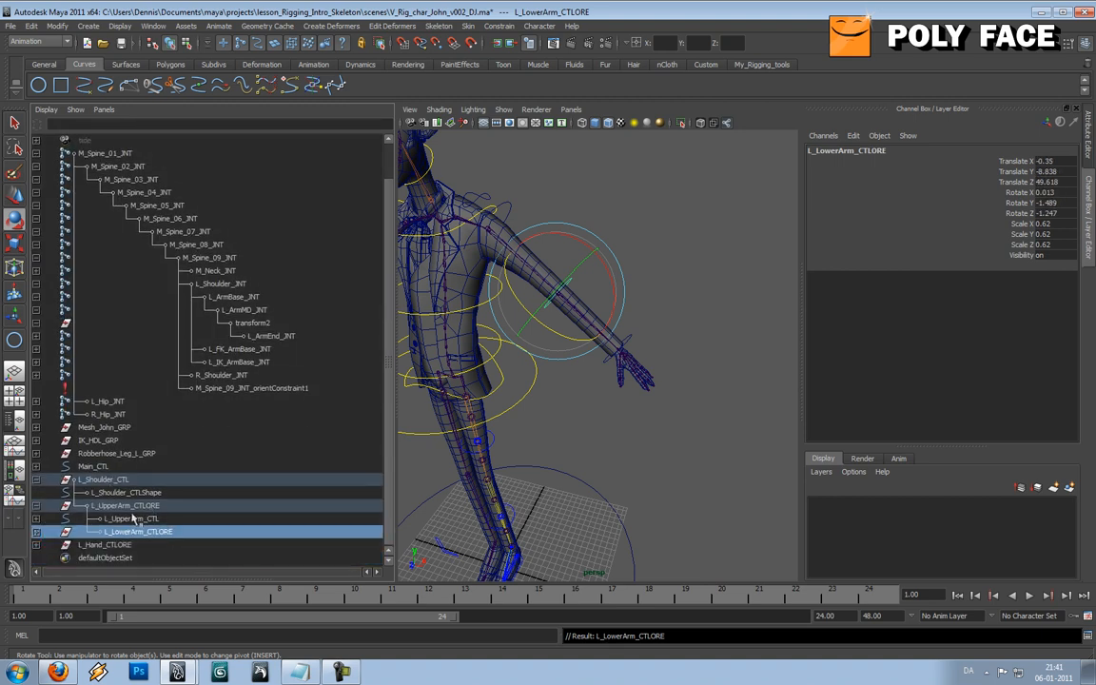
pyautogui.click(134, 544)
pyautogui.moveTo(134, 540); pyautogui.dragTo(140, 531, button='middle')
# Step: Test-rotate L_UpperArm_CTL by 30 degrees about X and undo the rotation
pyautogui.click(494, 210)
pyautogui.click(495, 211)
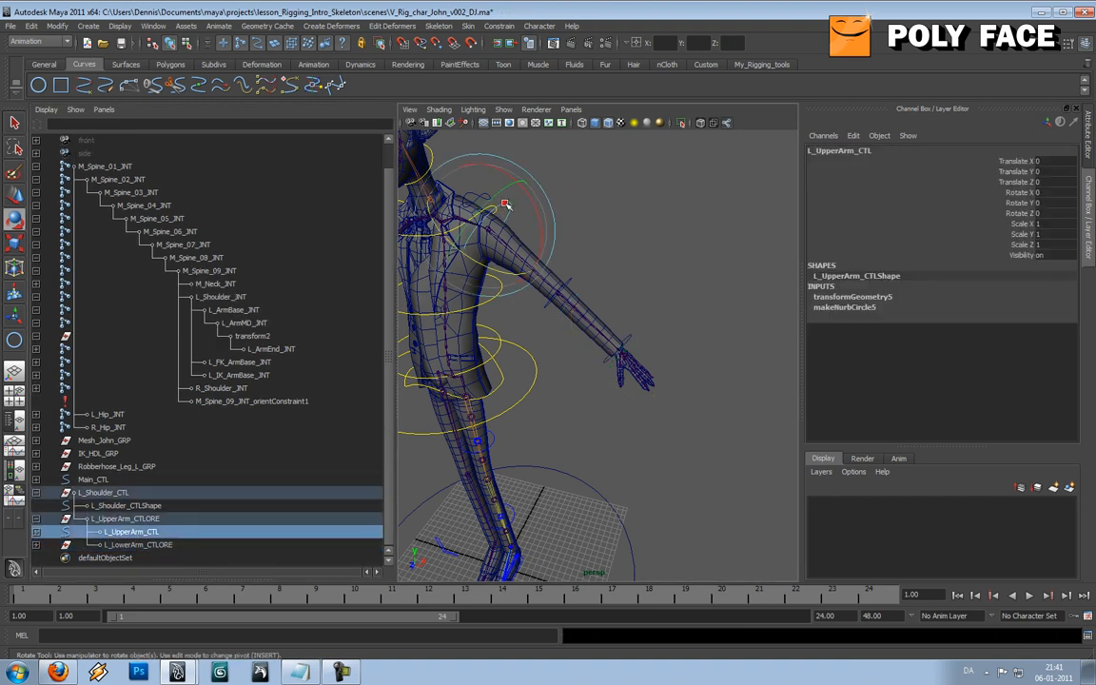
pyautogui.moveTo(543, 225); pyautogui.dragTo(537, 201)
pyautogui.hotkey('ctrl', 'z')
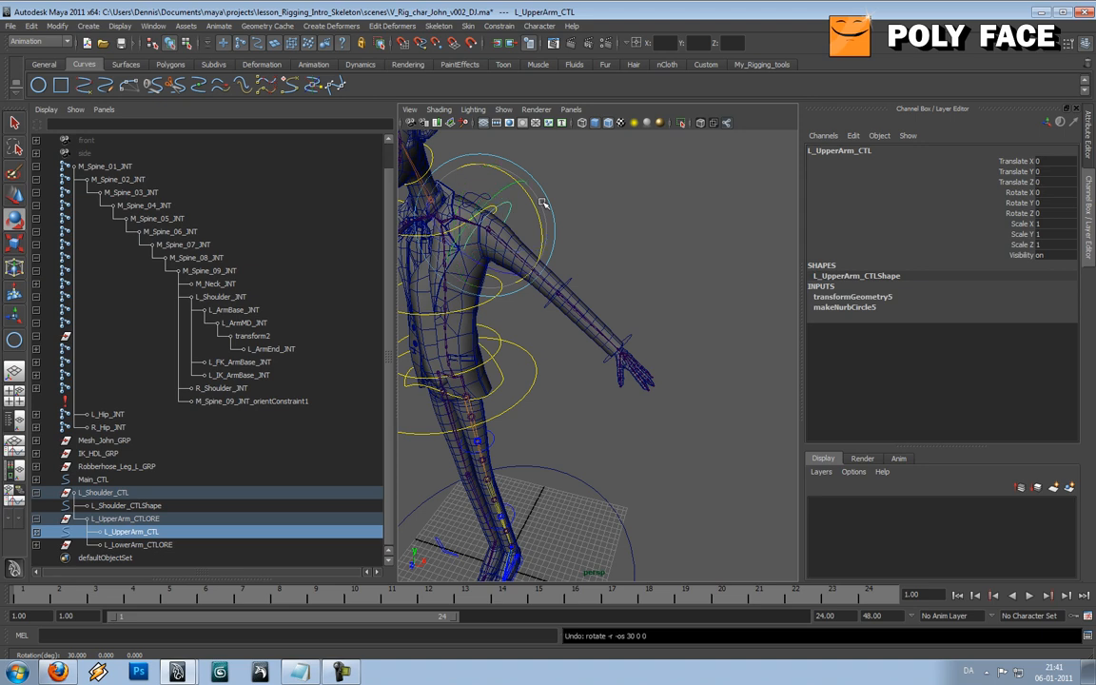
# Step: Reparent L_LowerArm_CTLORE from its current group to L_UpperArm_CTL and expand it to show its children
pyautogui.click(112, 546)
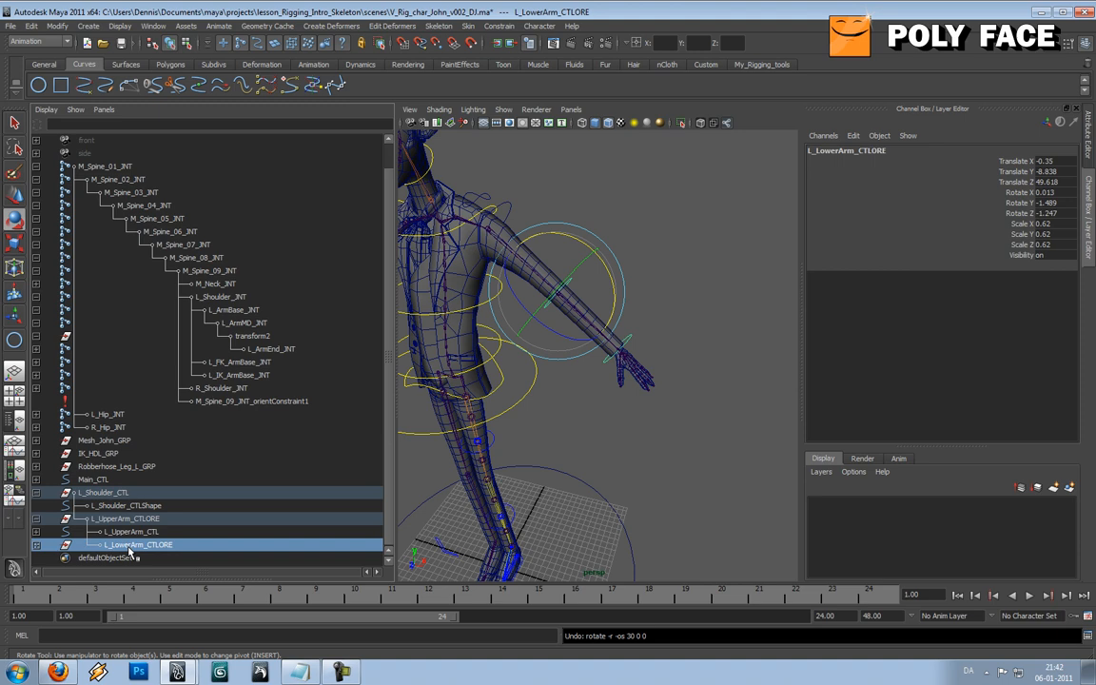
pyautogui.moveTo(126, 549); pyautogui.dragTo(137, 535, button='middle')
pyautogui.click(36, 544)
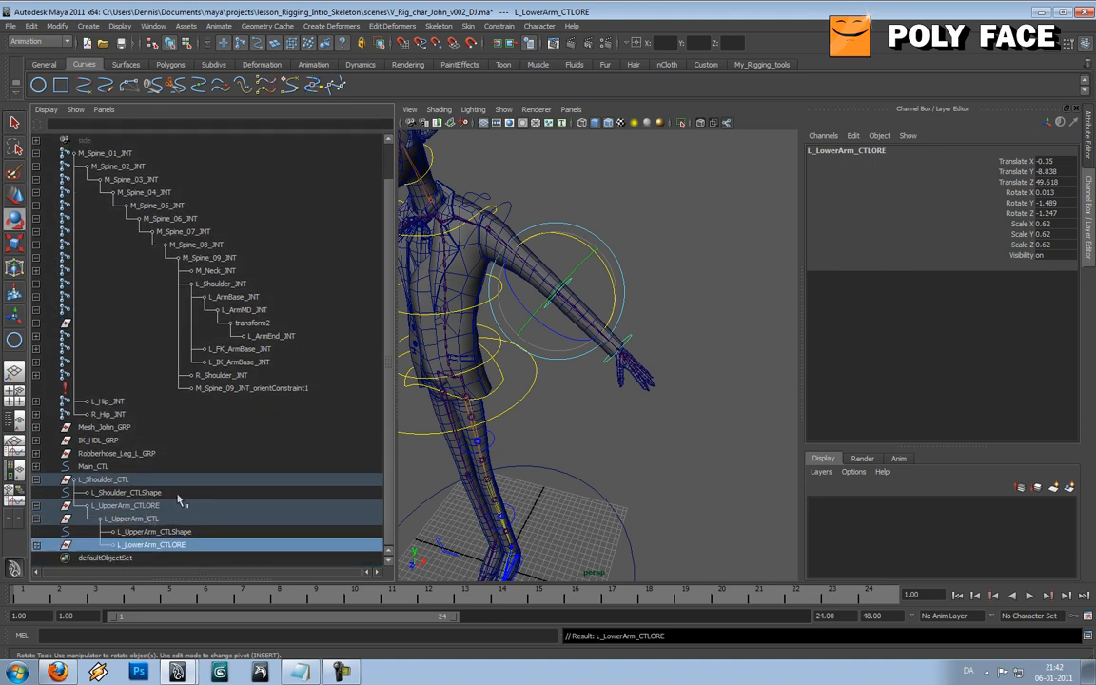
pyautogui.click(36, 544)
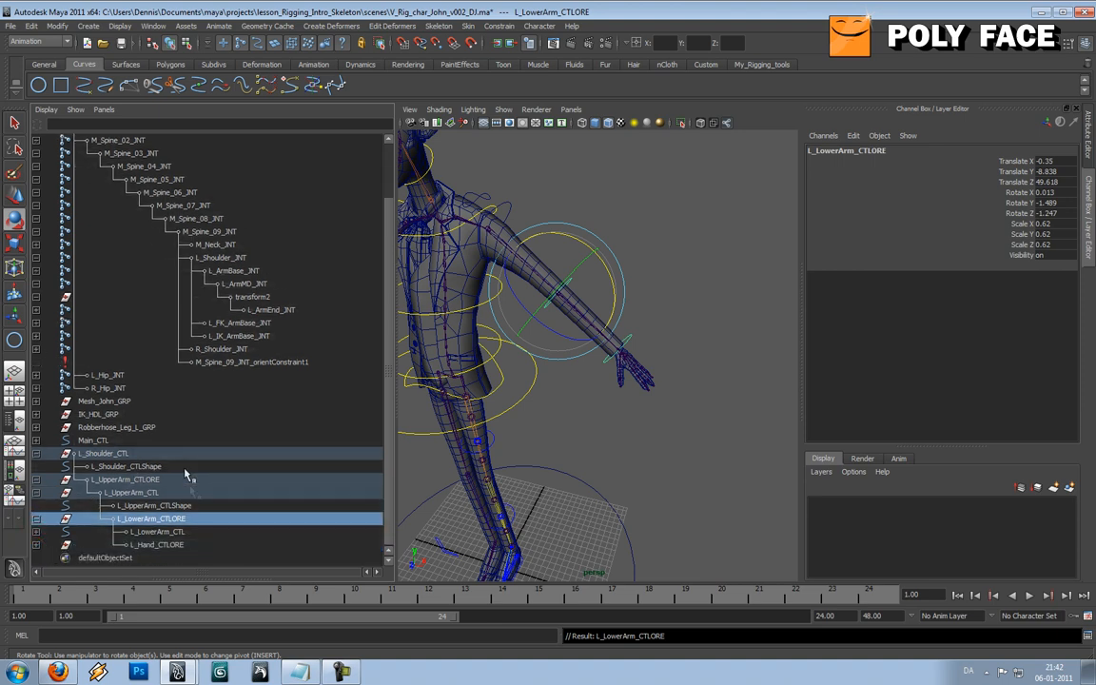
# Step: Reparent L_Hand_CTLORE under L_LowerArm_CTL
pyautogui.click(181, 544)
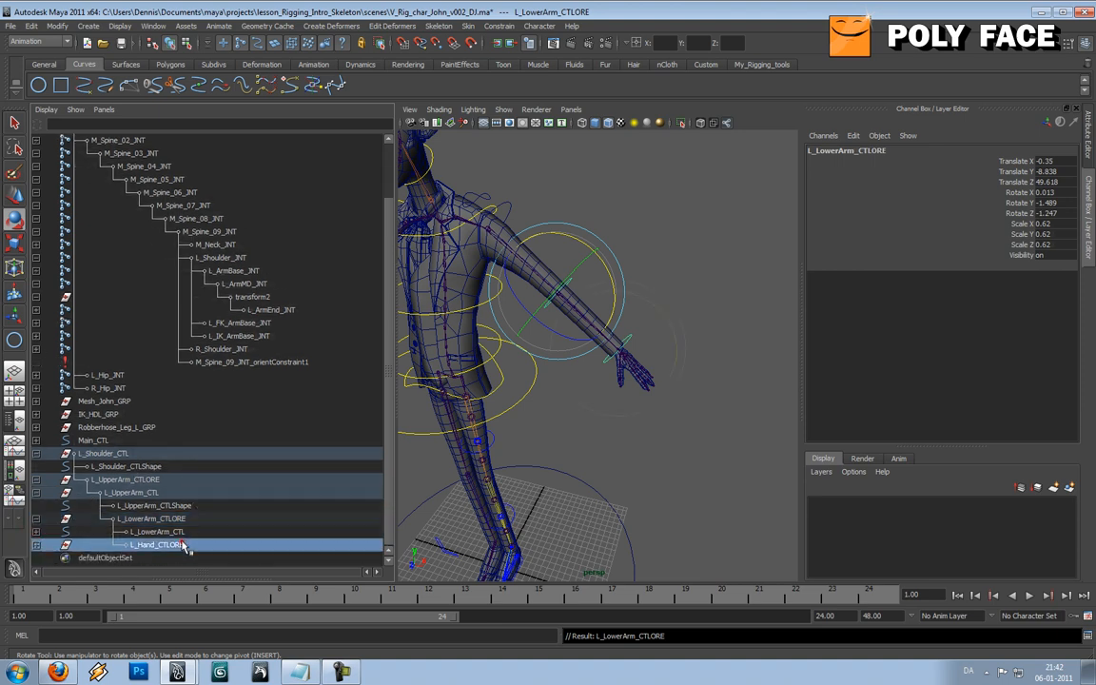
pyautogui.moveTo(184, 546); pyautogui.dragTo(186, 540, button='middle')
pyautogui.click(186, 542)
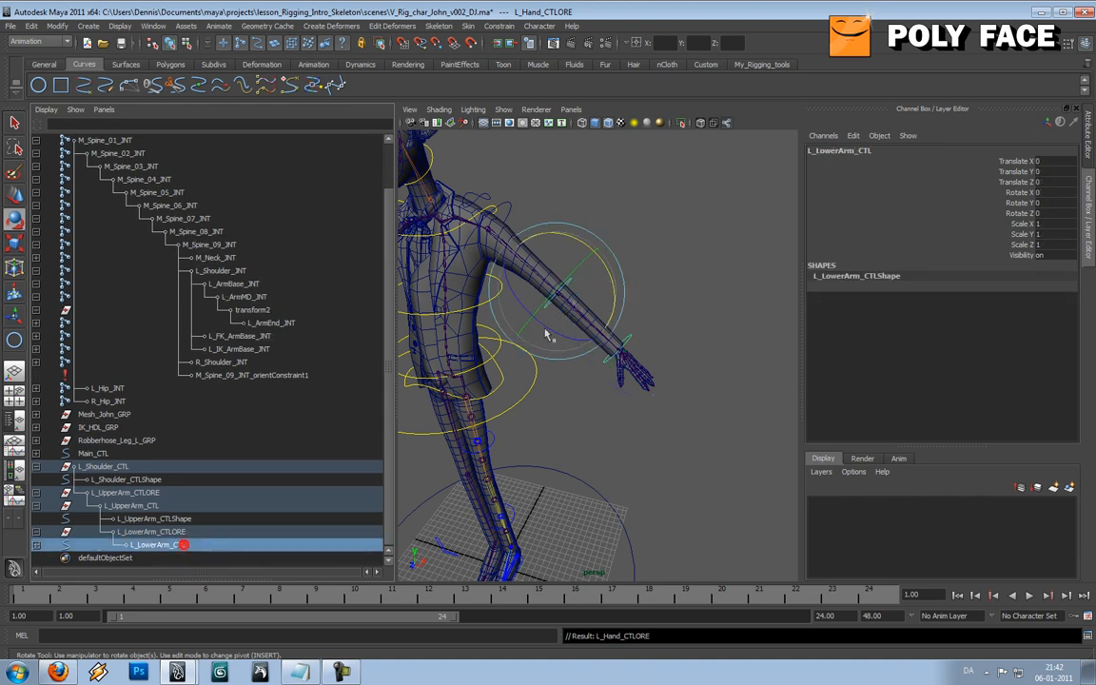
# Step: Test-rotate L_UpperArm_CTL by 45 degrees about X and try rotating the shoulder control, undoing each rotation
pyautogui.click(514, 203)
pyautogui.click(511, 204)
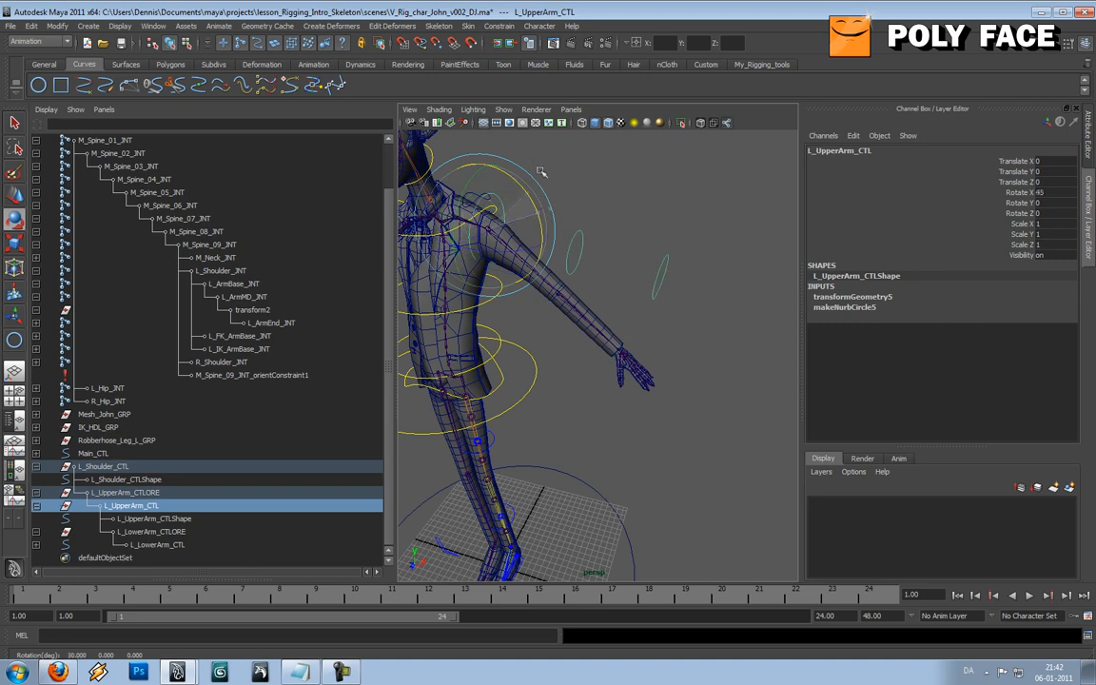
pyautogui.click(623, 209)
pyautogui.click(571, 338)
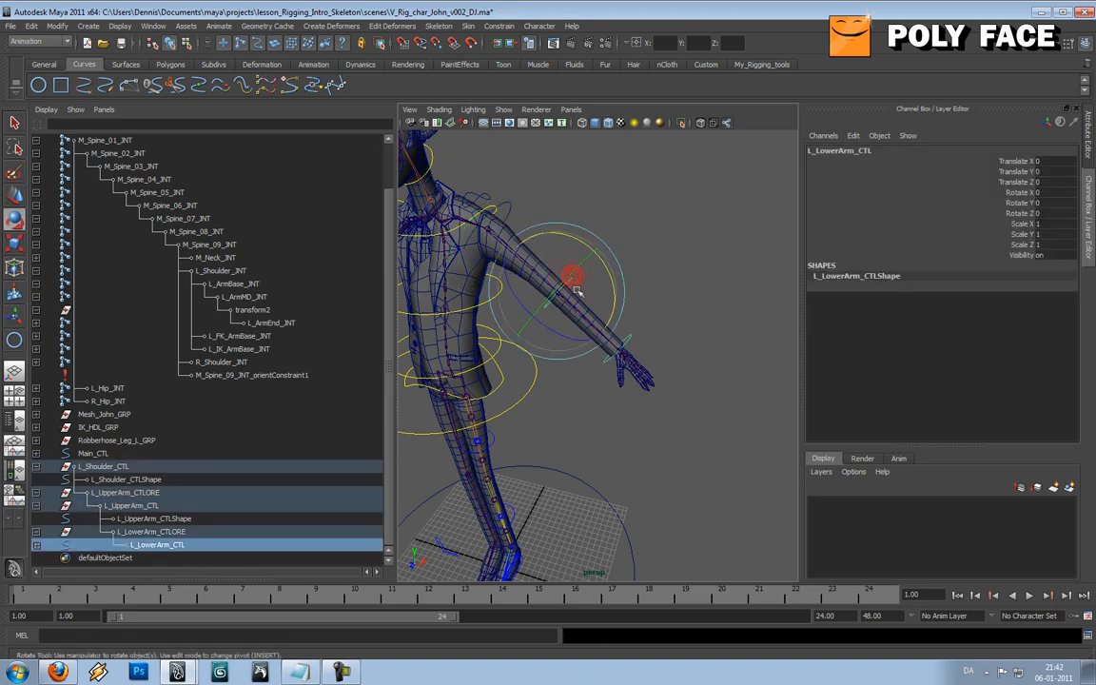
pyautogui.click(626, 180)
pyautogui.click(479, 196)
pyautogui.moveTo(499, 190)
pyautogui.mouseDown()
pyautogui.moveTo(487, 161)
pyautogui.moveTo(497, 181)
pyautogui.mouseUp()
pyautogui.hotkey('ctrl', 'z')
# Step: Inspect the transform channels of the left arm controls one by one, including the lower-arm and hand controls
pyautogui.click(607, 188)
pyautogui.click(455, 183)
pyautogui.click(604, 228)
pyautogui.click(574, 274)
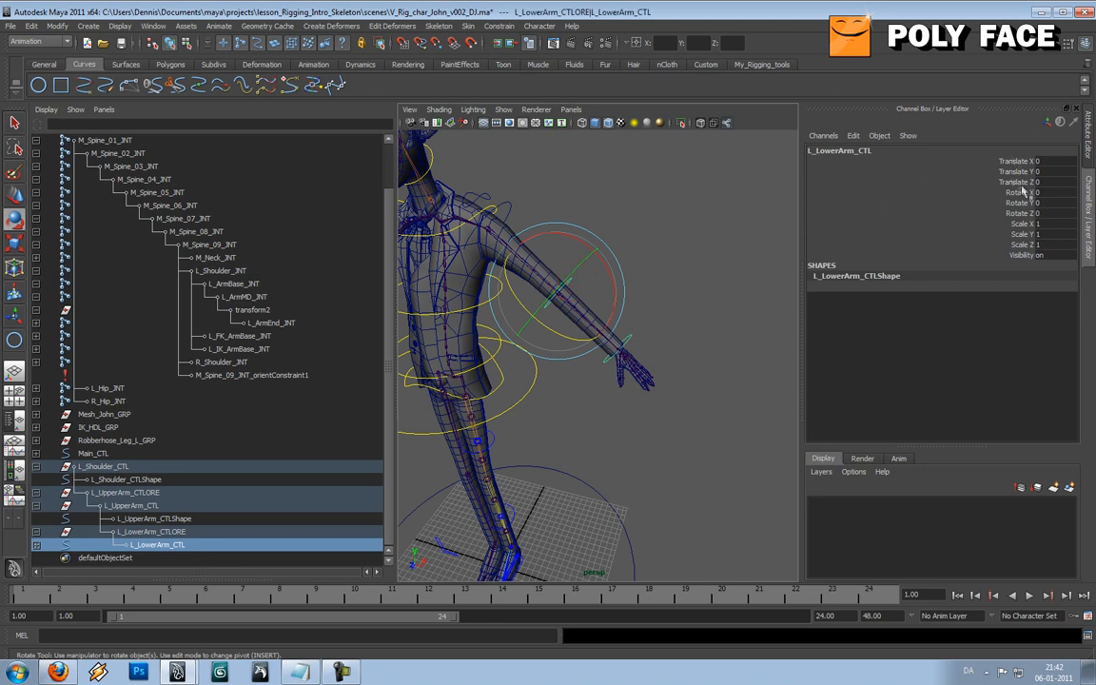
pyautogui.click(703, 250)
pyautogui.click(628, 334)
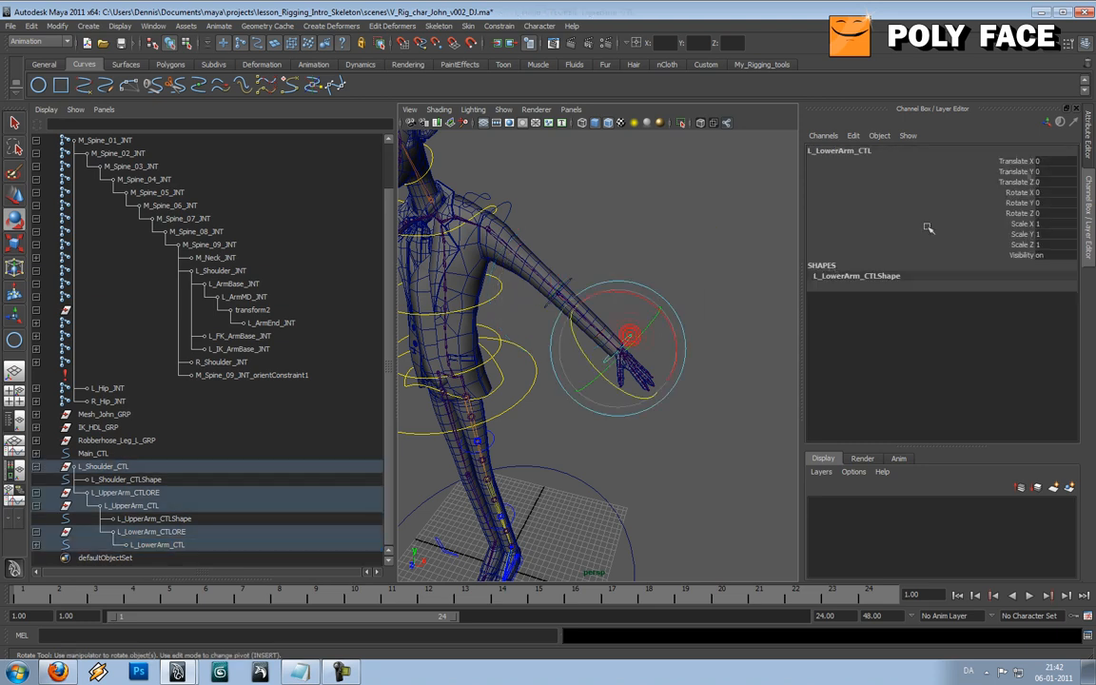
pyautogui.click(693, 196)
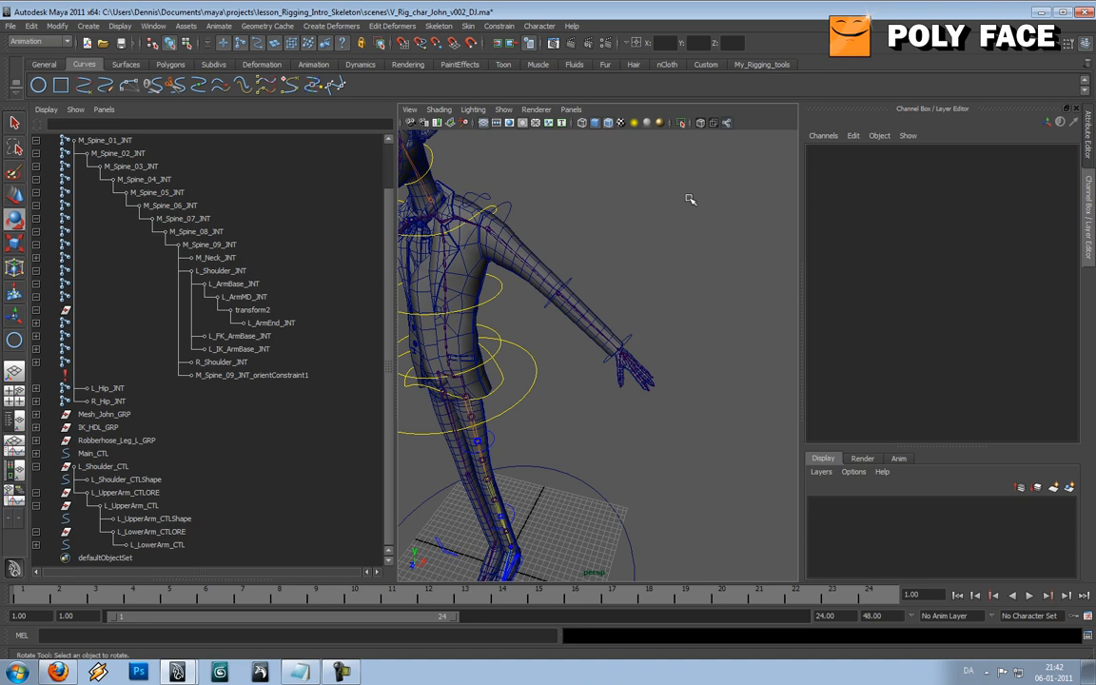
# Step: Rotate L_UpperArm_CTL by 45 degrees about X to test whether the arm follows, and undo the rotation
pyautogui.keyDown('alt'); pyautogui.moveTo(622, 179); pyautogui.dragTo(593, 320); pyautogui.keyUp('alt')
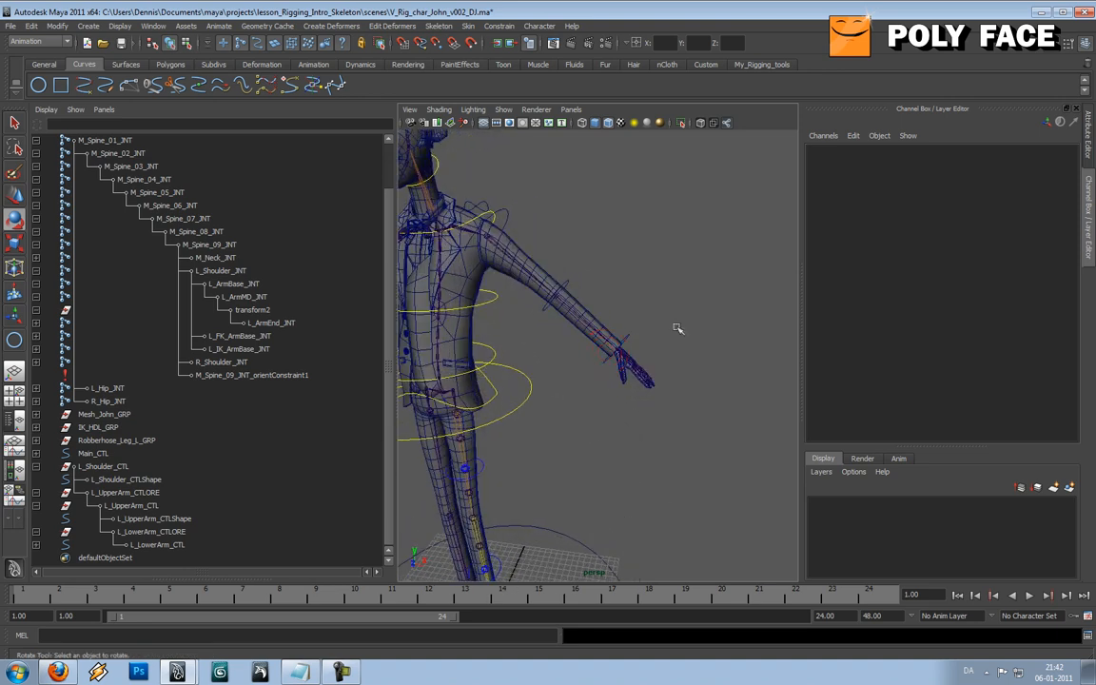
pyautogui.scroll(3, 663, 321)
pyautogui.keyDown('alt'); pyautogui.moveTo(620, 290); pyautogui.dragTo(681, 344, button='middle'); pyautogui.keyUp('alt')
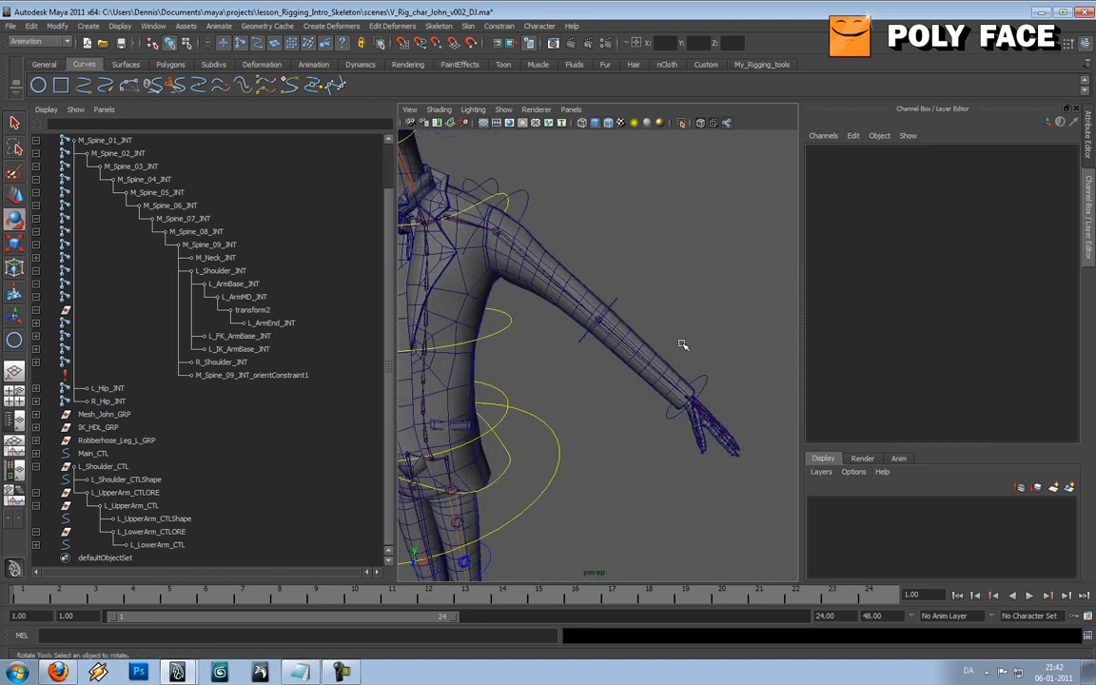
pyautogui.click(536, 249)
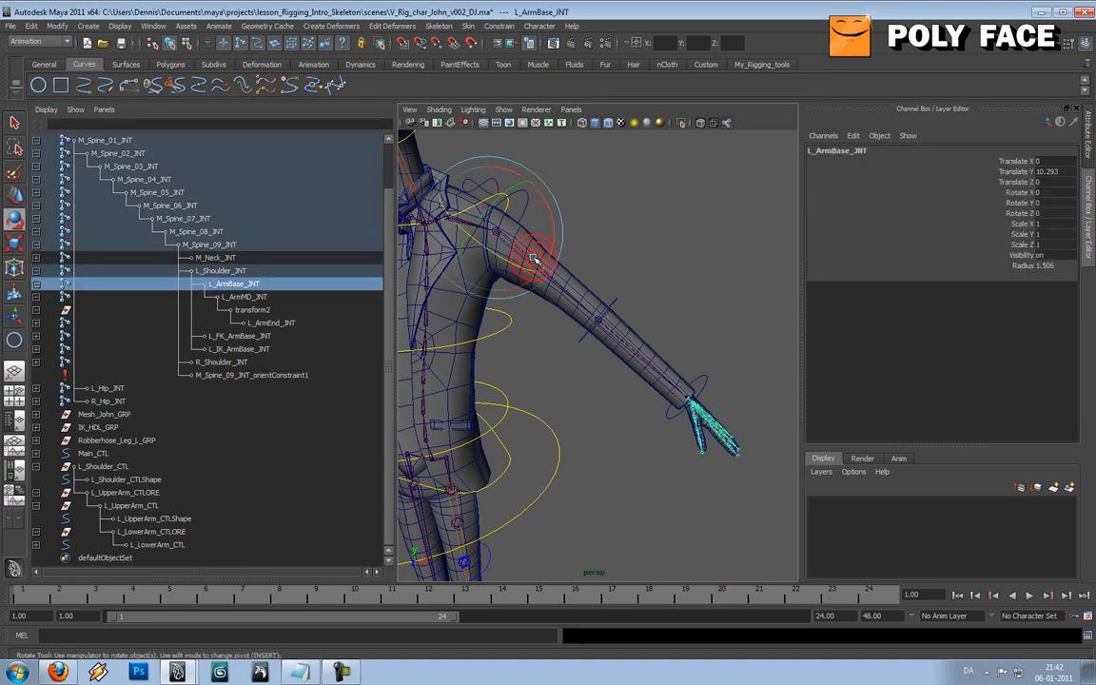
pyautogui.click(665, 215)
pyautogui.click(518, 193)
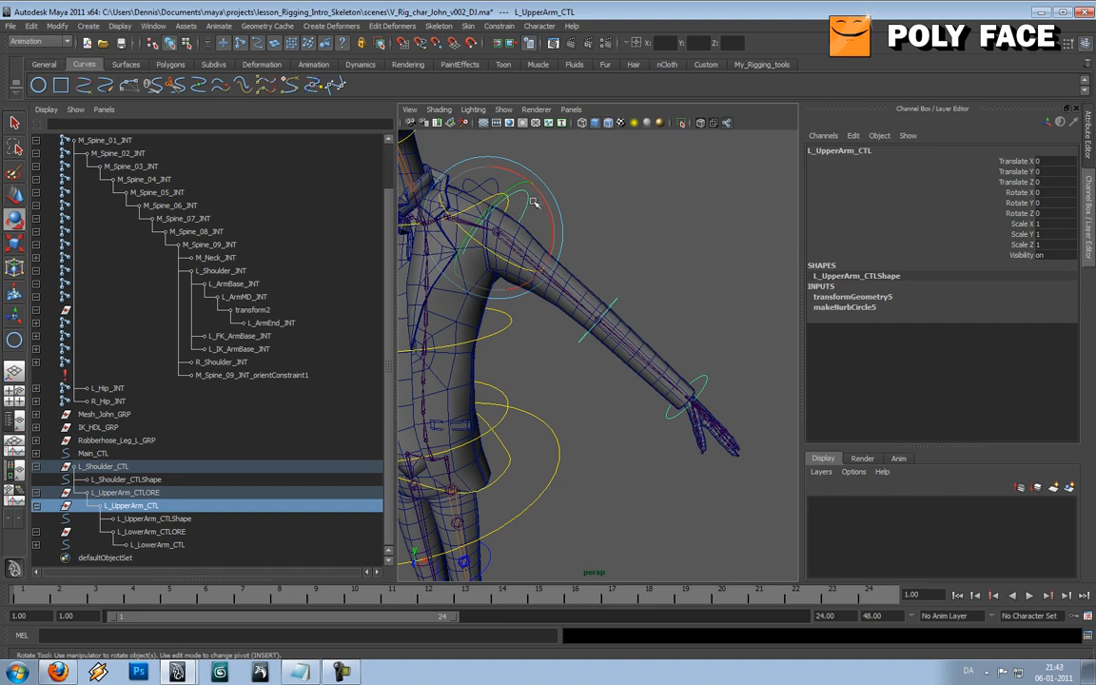
pyautogui.moveTo(547, 213); pyautogui.dragTo(643, 282)
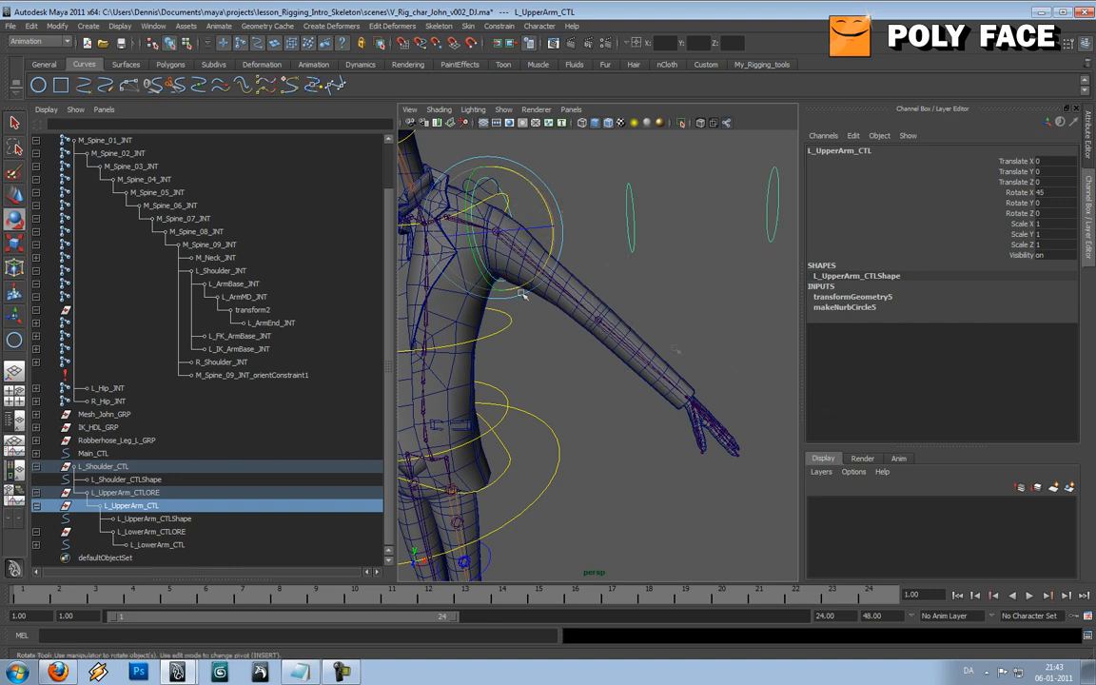
pyautogui.hotkey('ctrl', 'z')
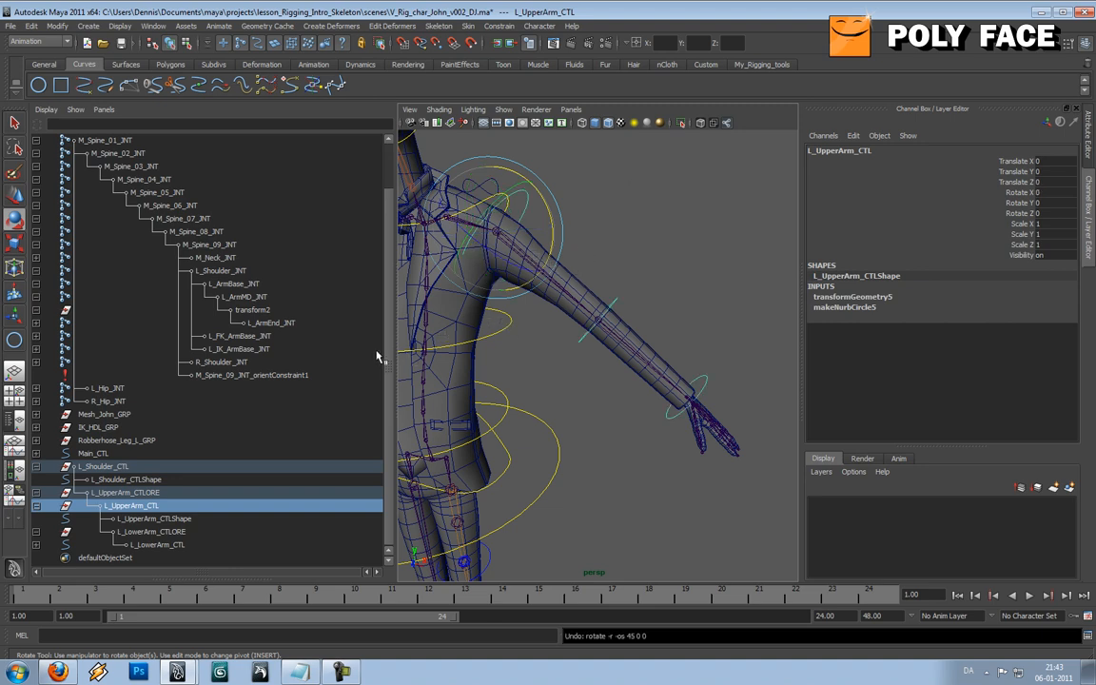
pyautogui.moveTo(385, 366)
pyautogui.mouseDown()
pyautogui.moveTo(390, 359)
pyautogui.moveTo(385, 367)
pyautogui.mouseUp()
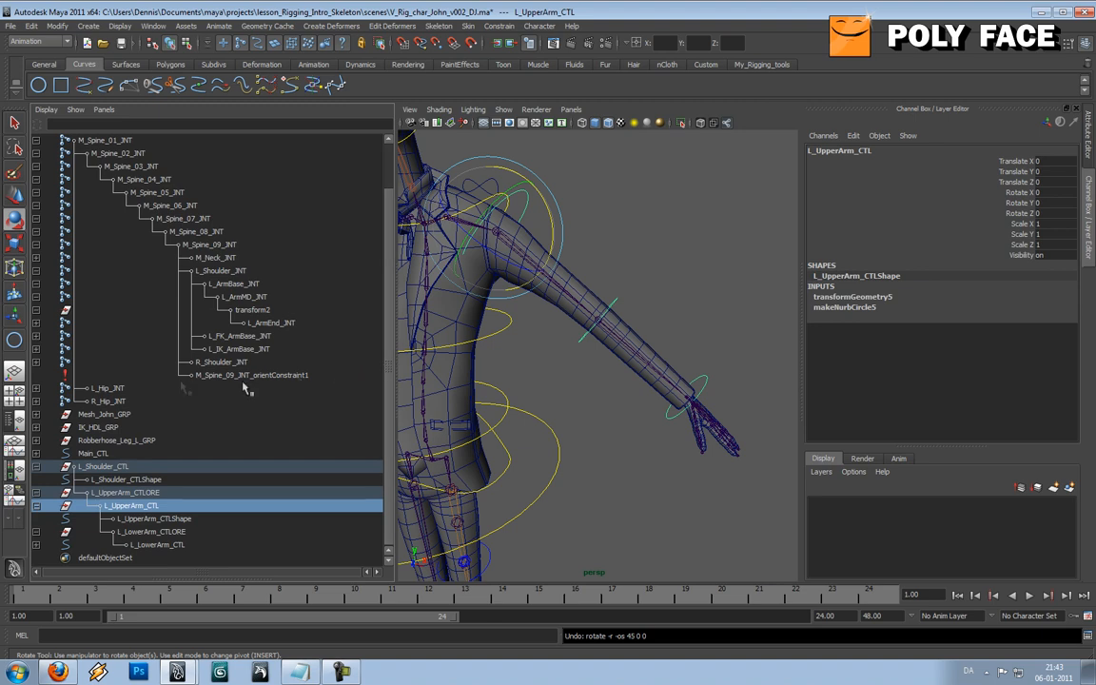
pyautogui.click(36, 336)
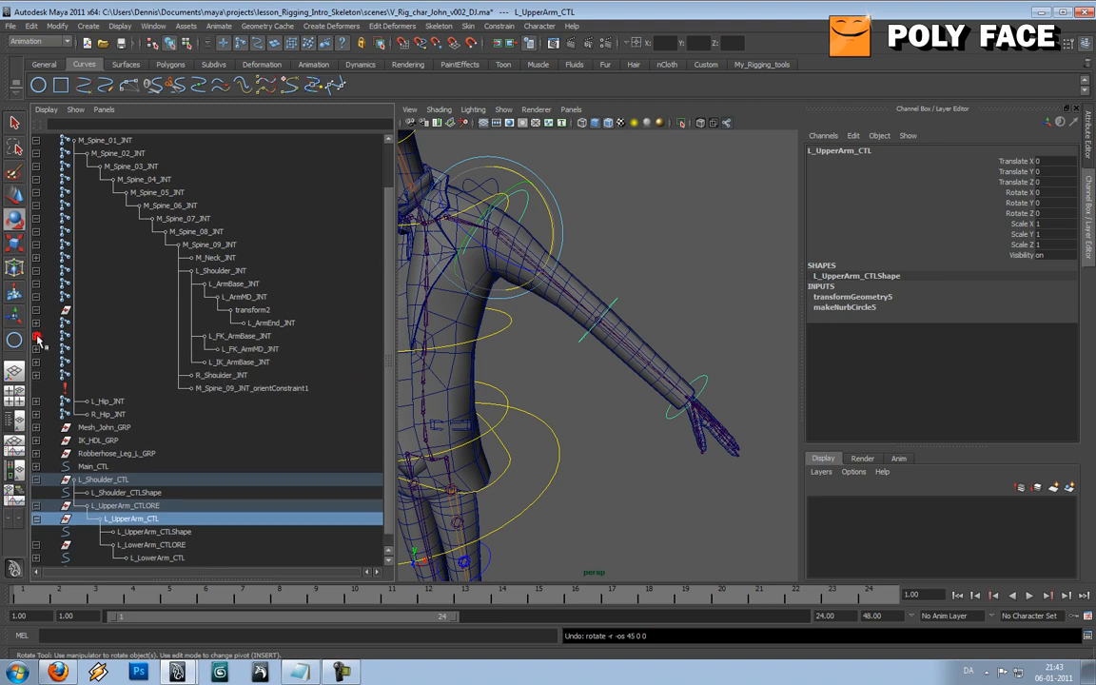
pyautogui.click(245, 336)
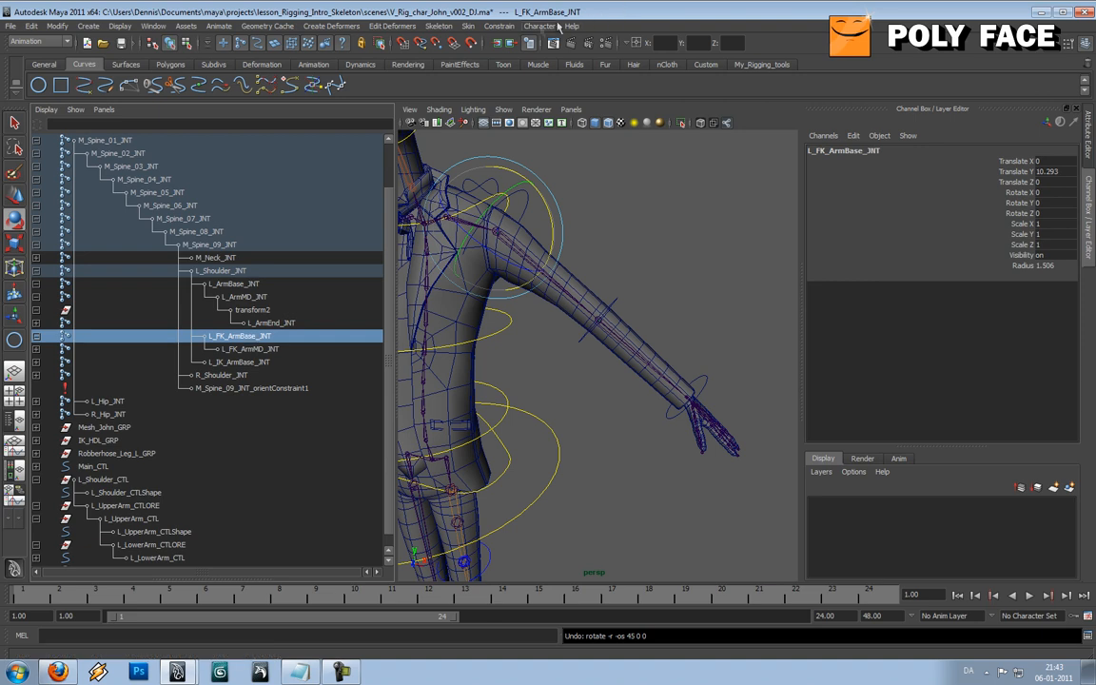
pyautogui.click(507, 27)
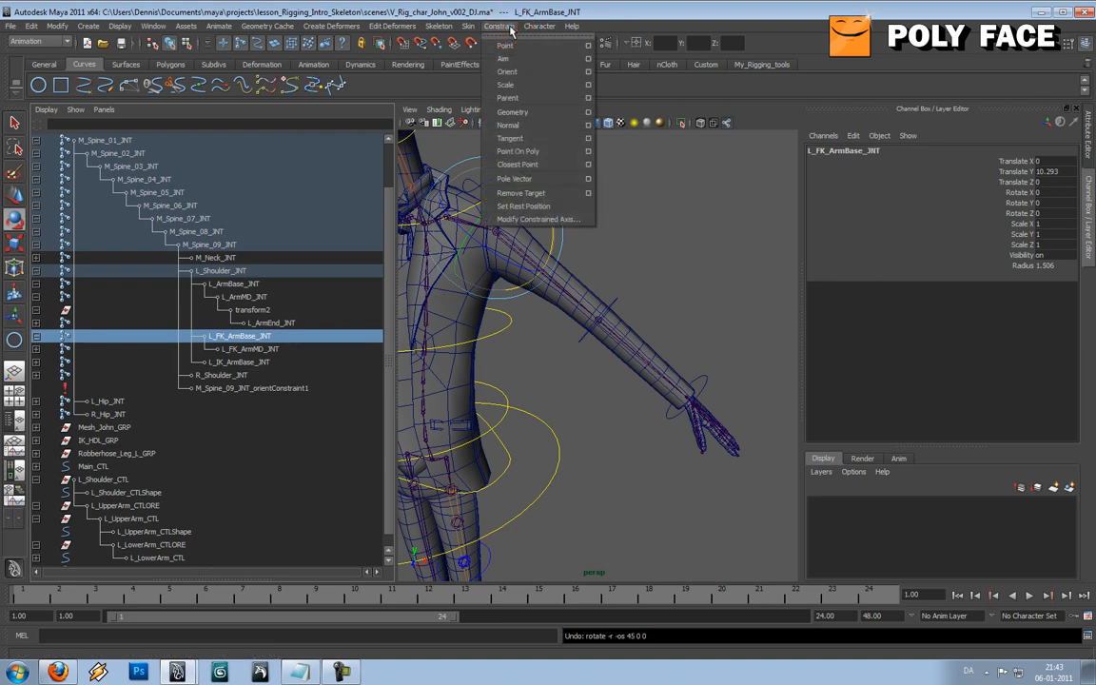
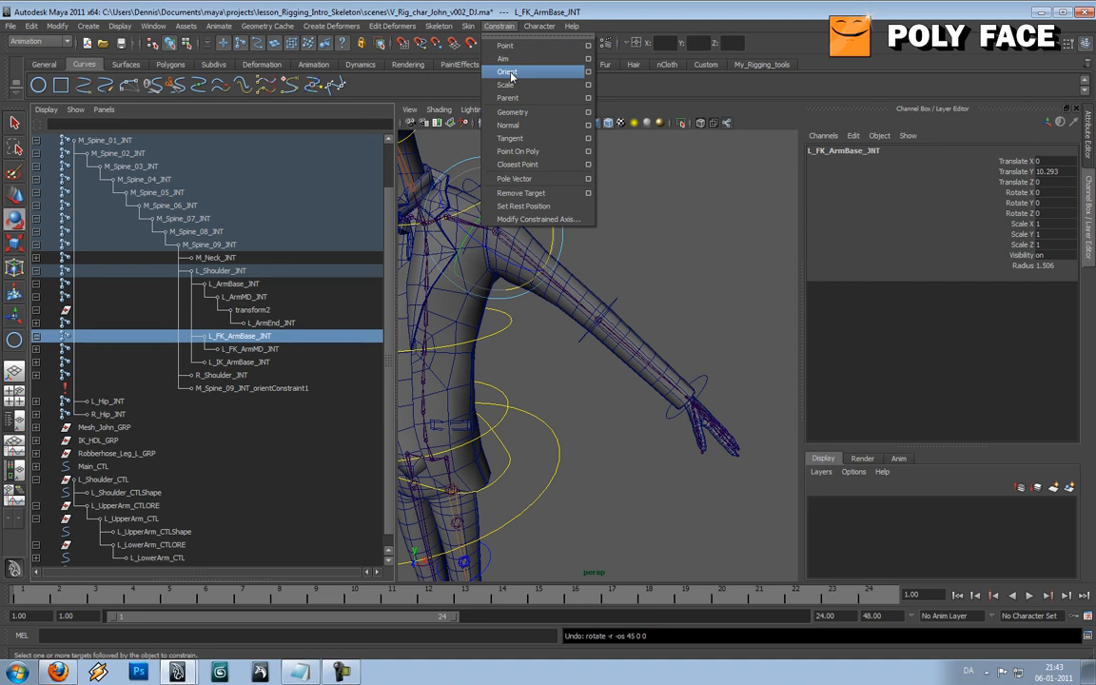
pyautogui.click(519, 10)
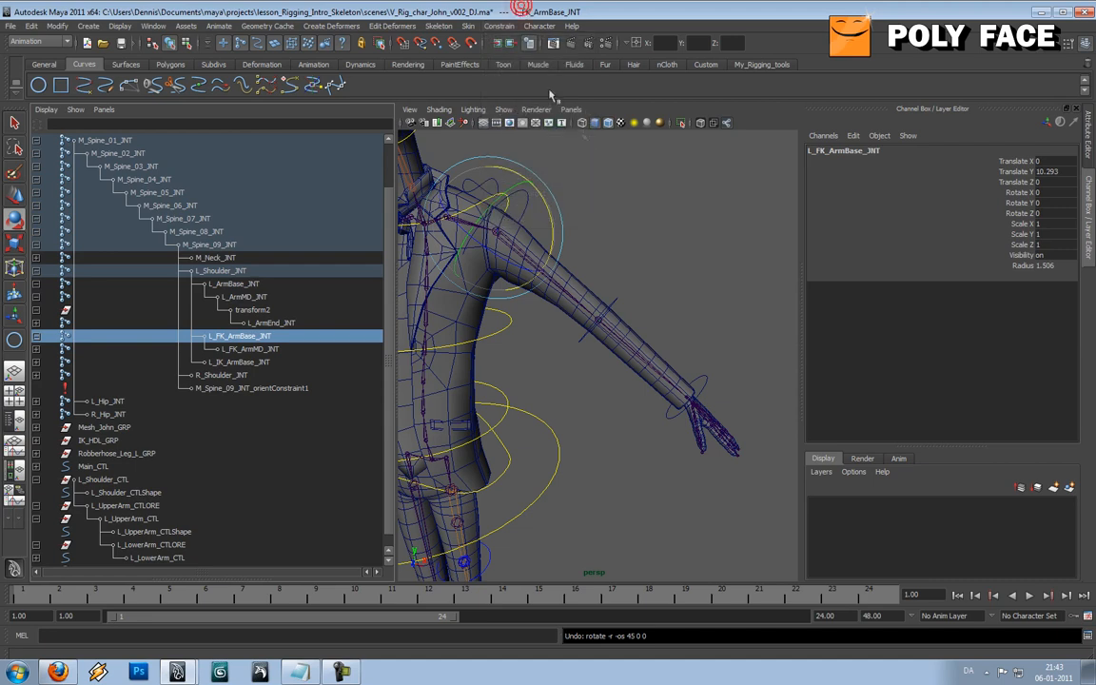
# Step: Orient-constrain L_ArmBase_JNT to L_UpperArm_CTL with Maintain offset on, all axes and a weight of 1
pyautogui.click(608, 179)
pyautogui.click(529, 193)
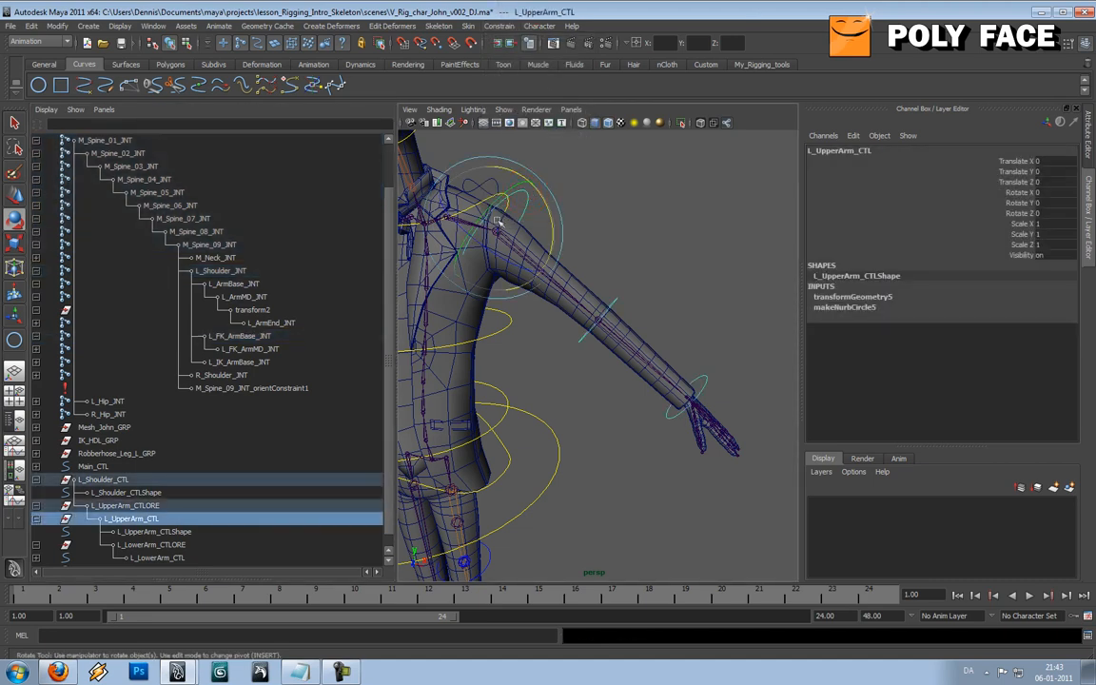
pyautogui.keyDown('ctrl'); pyautogui.click(253, 285); pyautogui.keyUp('ctrl')
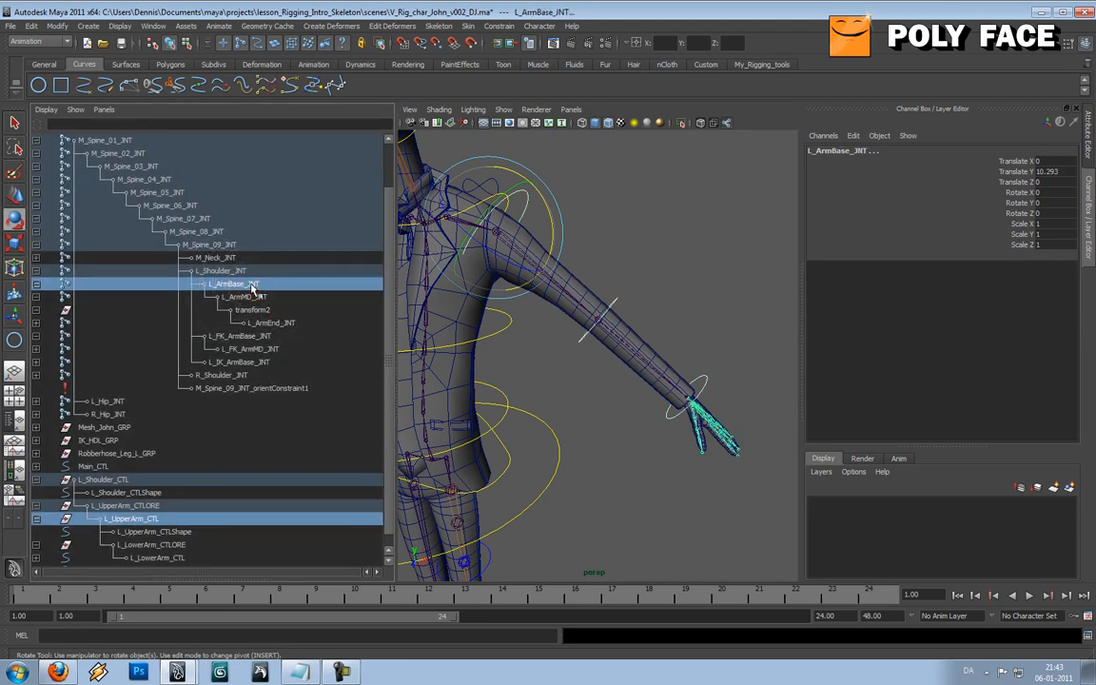
pyautogui.click(498, 27)
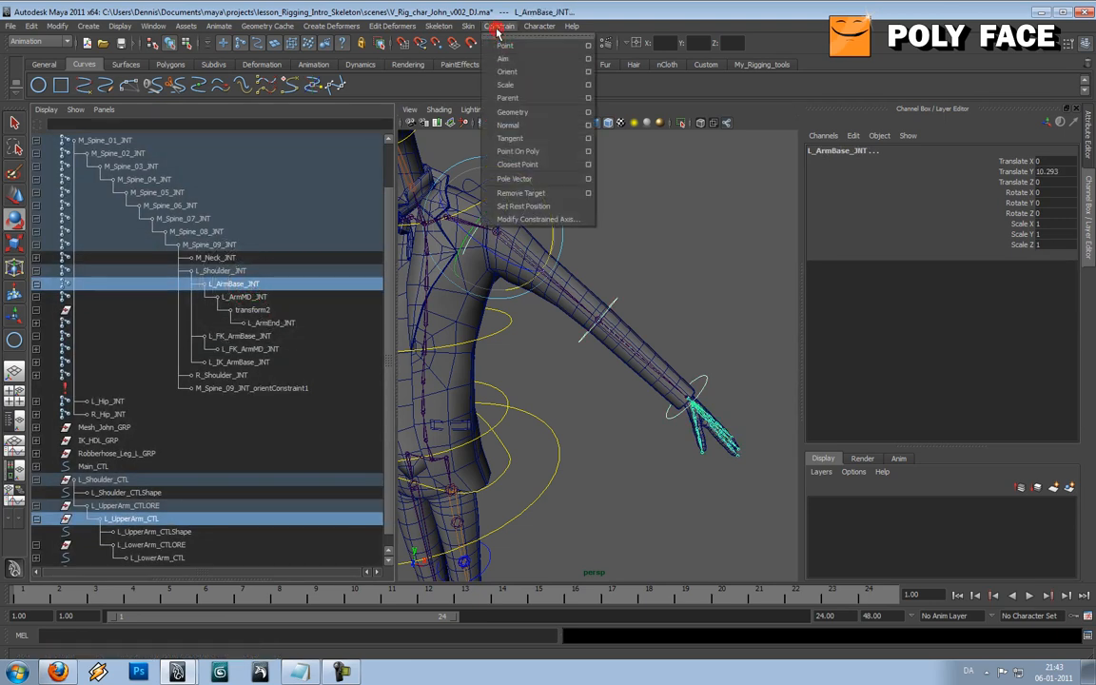
pyautogui.click(589, 72)
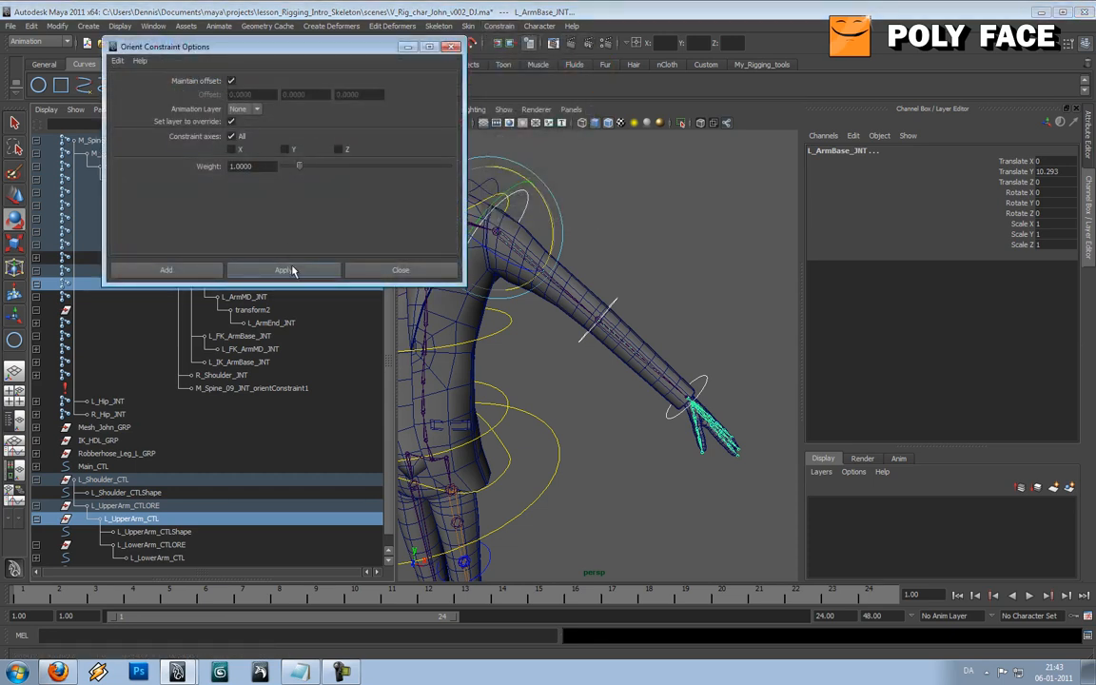
pyautogui.click(288, 270)
pyautogui.click(373, 270)
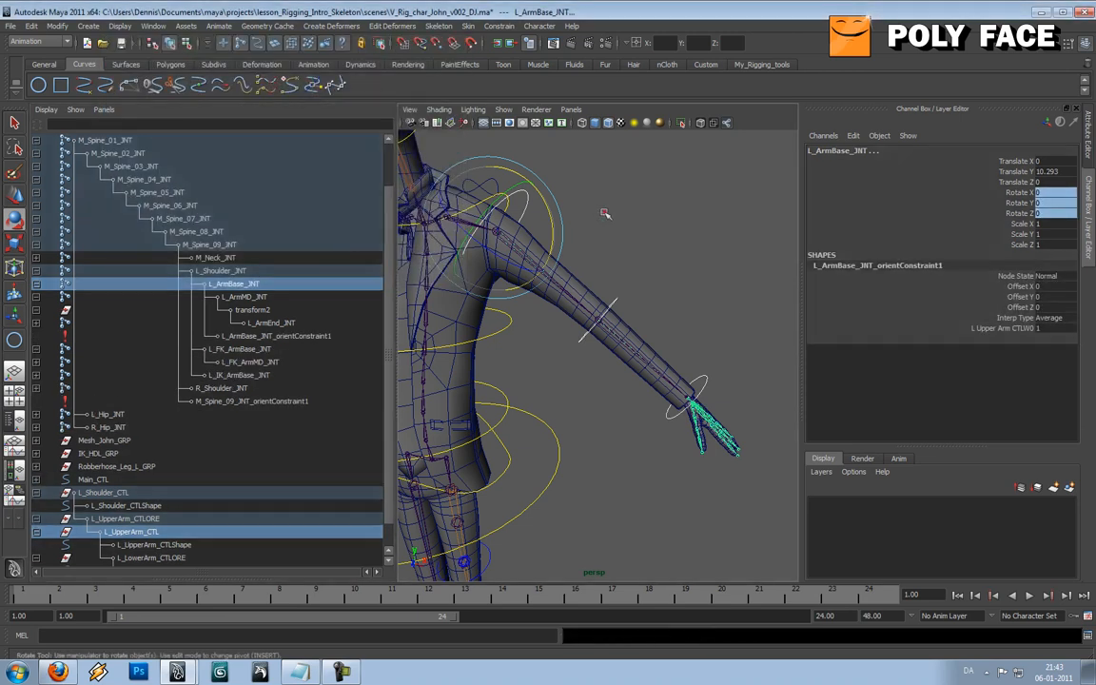
# Step: Test-rotate L_UpperArm_CTL with its new constraint on the arm joint and undo the rotation
pyautogui.click(537, 197)
pyautogui.click(537, 197)
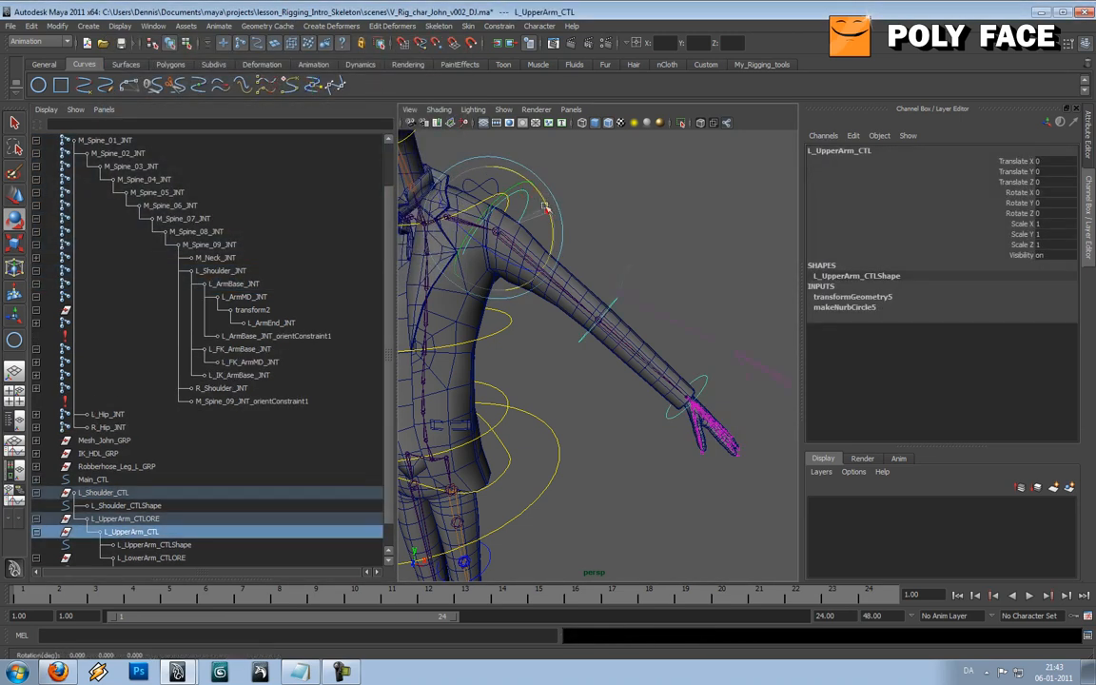
pyautogui.moveTo(544, 173)
pyautogui.mouseDown()
pyautogui.moveTo(555, 181)
pyautogui.moveTo(546, 171)
pyautogui.mouseUp()
pyautogui.hotkey('ctrl', 'z')
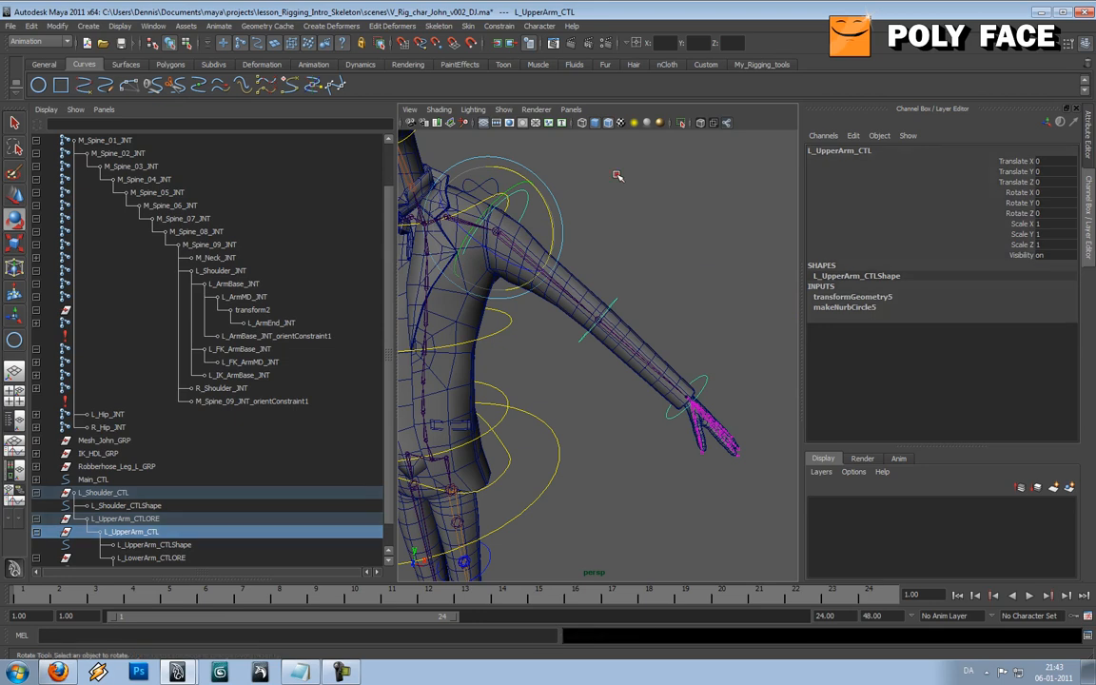
pyautogui.click(616, 174)
pyautogui.click(616, 298)
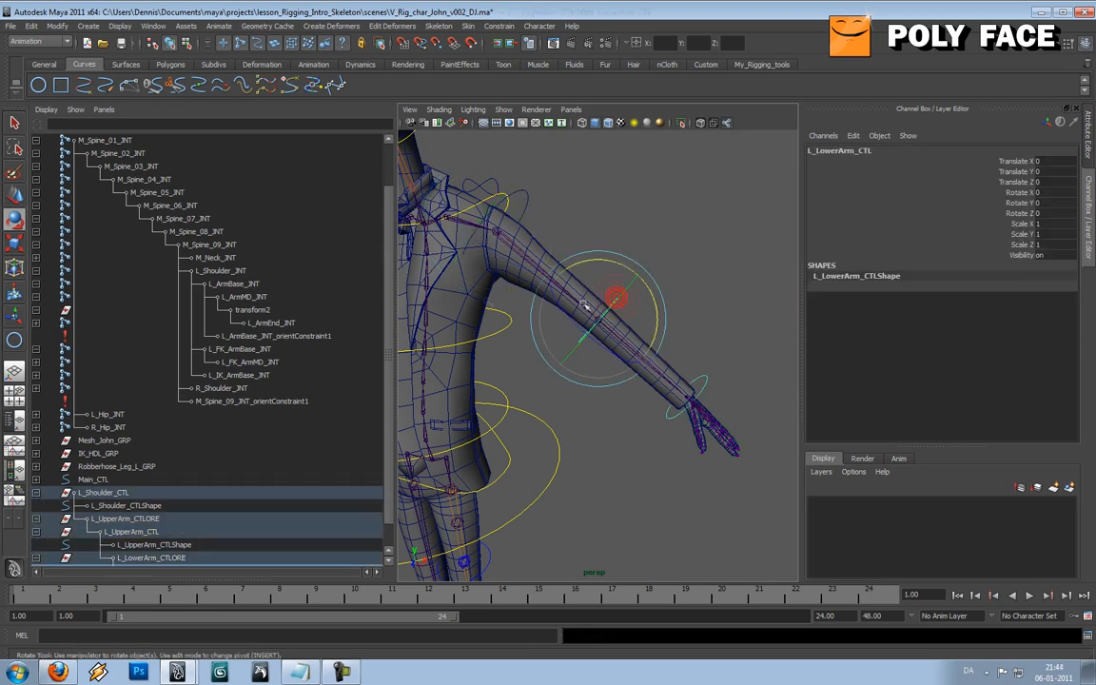
pyautogui.click(238, 297)
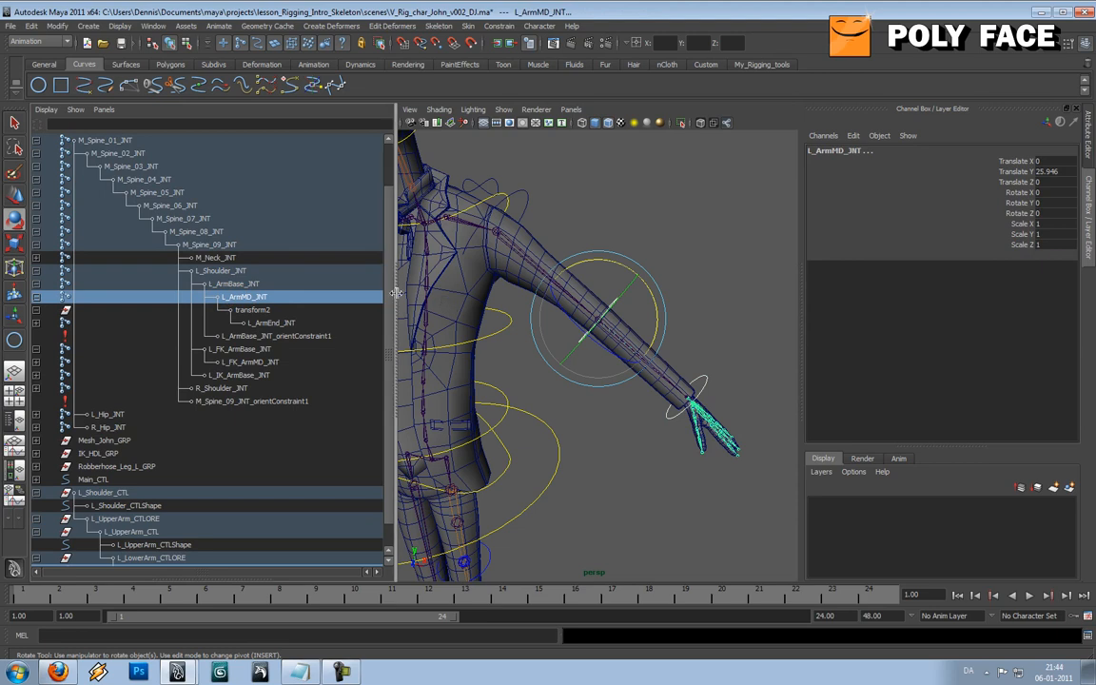
pyautogui.click(244, 286)
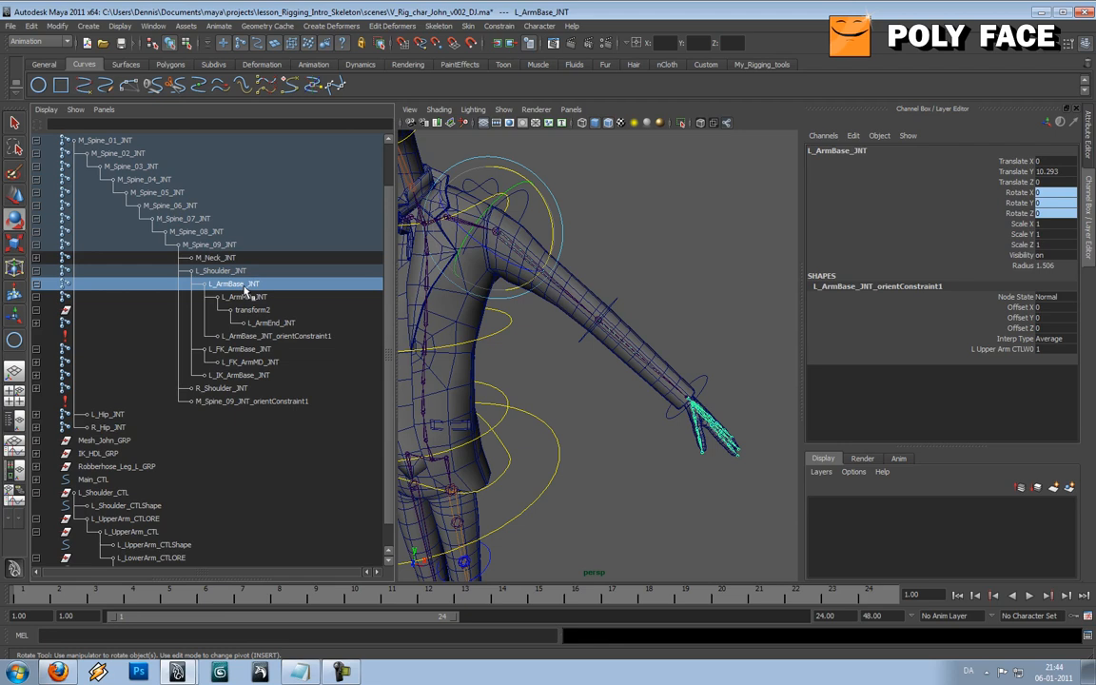
# Step: Undo the orient constraint that ties L_ArmBase_JNT to L_UpperArm_CTL
pyautogui.hotkey('ctrl', 'z')
pyautogui.hotkey('ctrl', 'z')
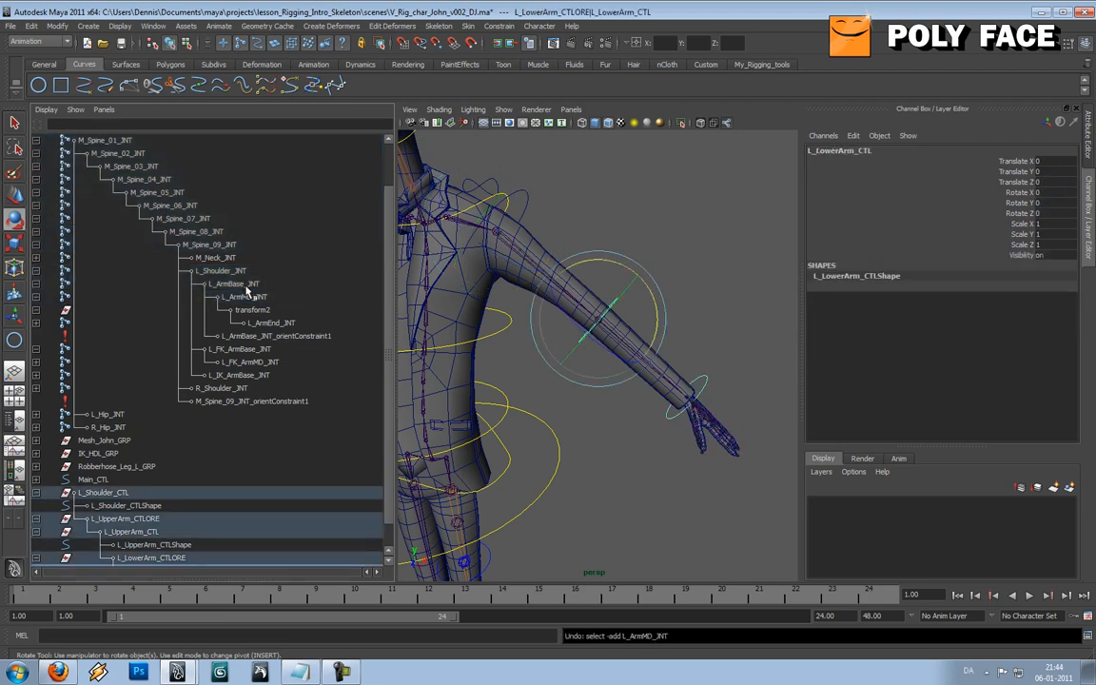
pyautogui.hotkey('ctrl', 'z')
pyautogui.hotkey('ctrl', 'z')
pyautogui.hotkey('ctrl', 'z')
pyautogui.hotkey('ctrl', 'z')
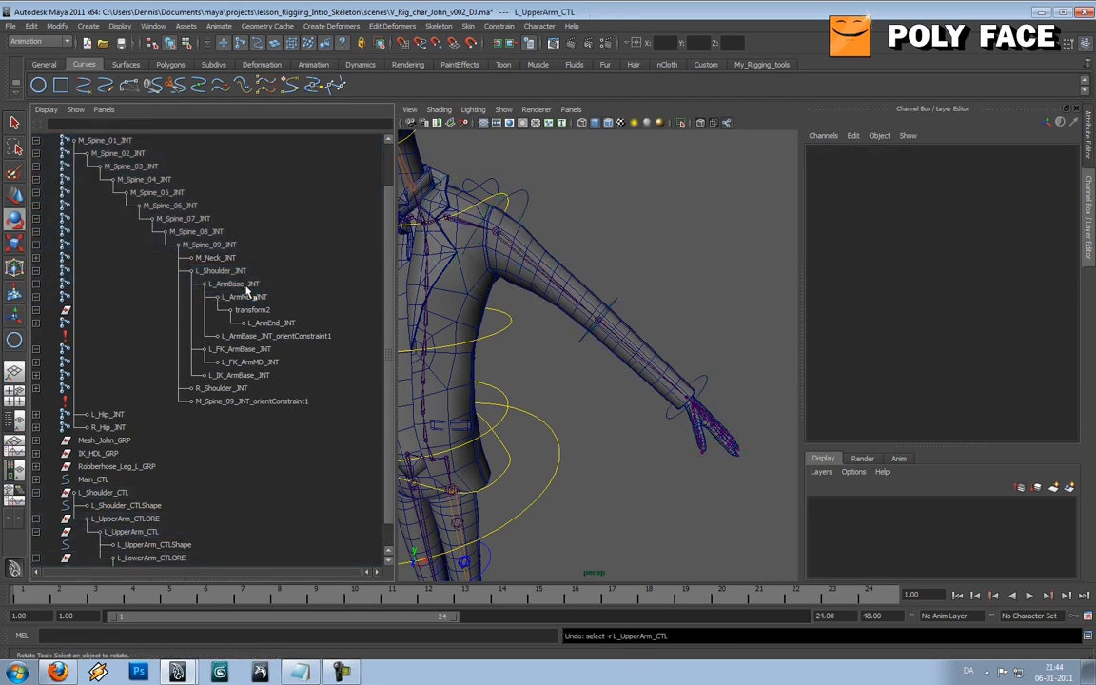
pyautogui.hotkey('ctrl', 'z')
pyautogui.hotkey('ctrl', 'z')
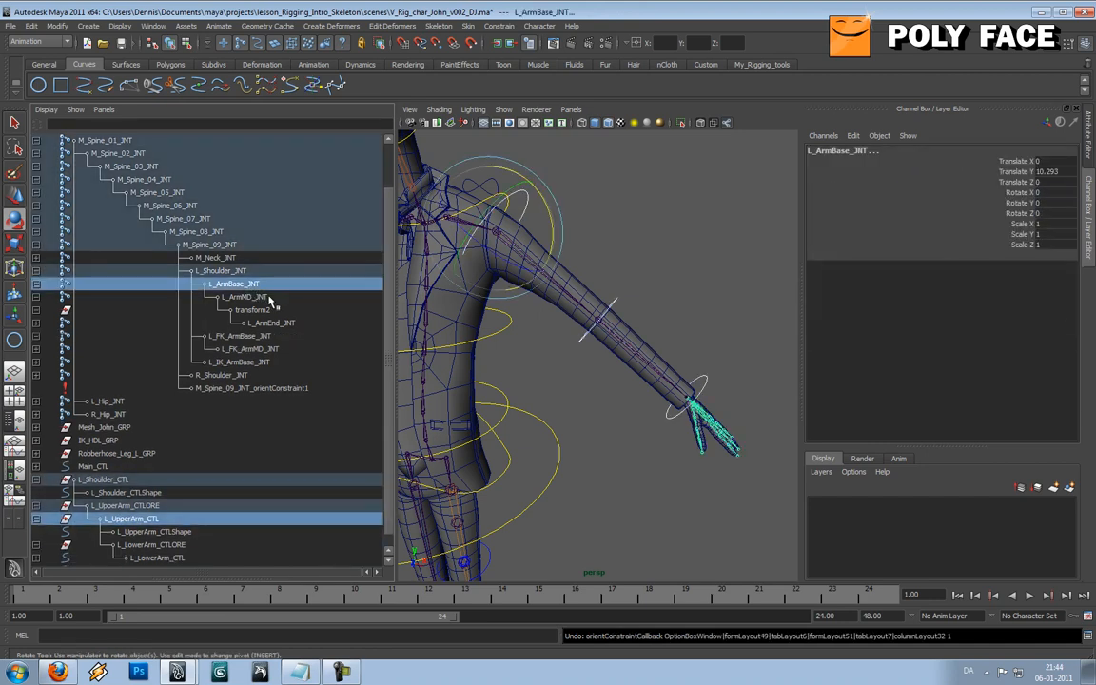
# Step: Orient-constrain L_FK_ArmBase_JNT to L_UpperArm_CTL
pyautogui.keyDown('ctrl'); pyautogui.click(126, 287); pyautogui.keyUp('ctrl')
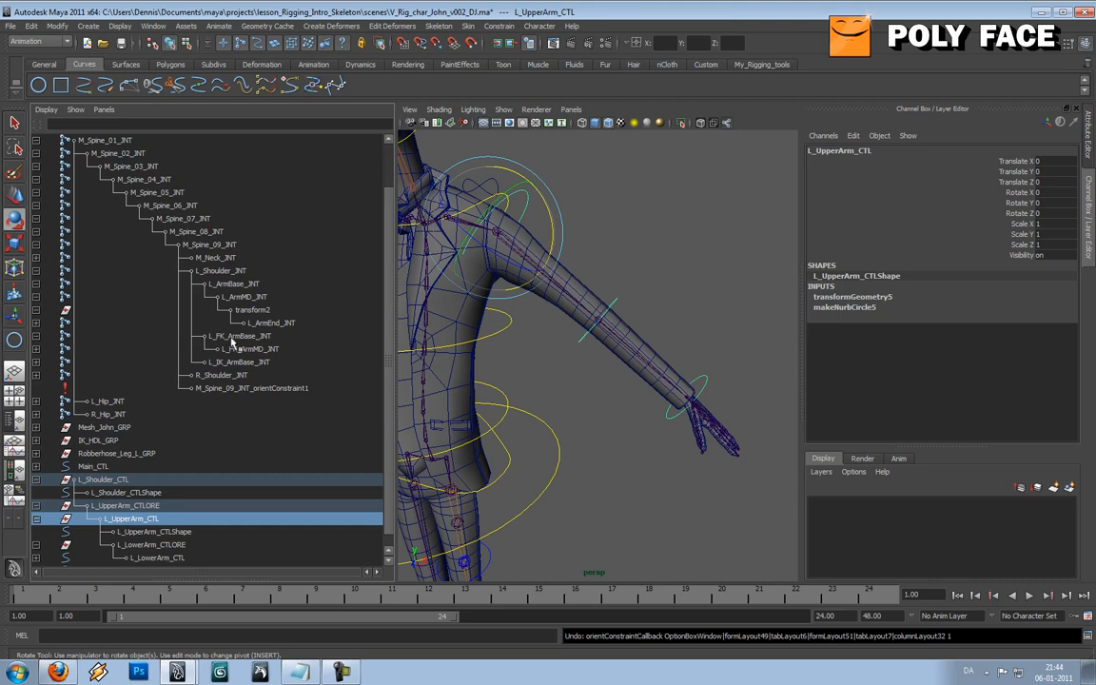
pyautogui.keyDown('ctrl'); pyautogui.click(232, 337); pyautogui.keyUp('ctrl')
pyautogui.click(496, 27)
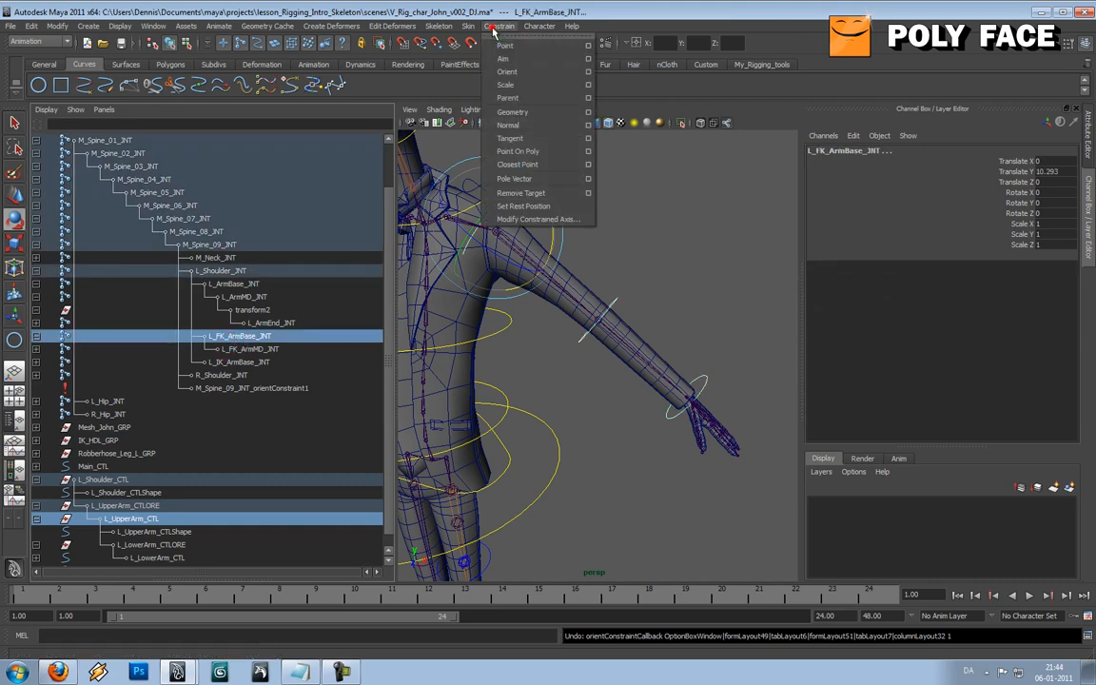
pyautogui.click(507, 72)
# Step: Test-rotate L_UpperArm_CTL to check its constraint on L_FK_ArmBase_JNT, and undo the rotation
pyautogui.click(611, 189)
pyautogui.click(529, 196)
pyautogui.click(480, 188)
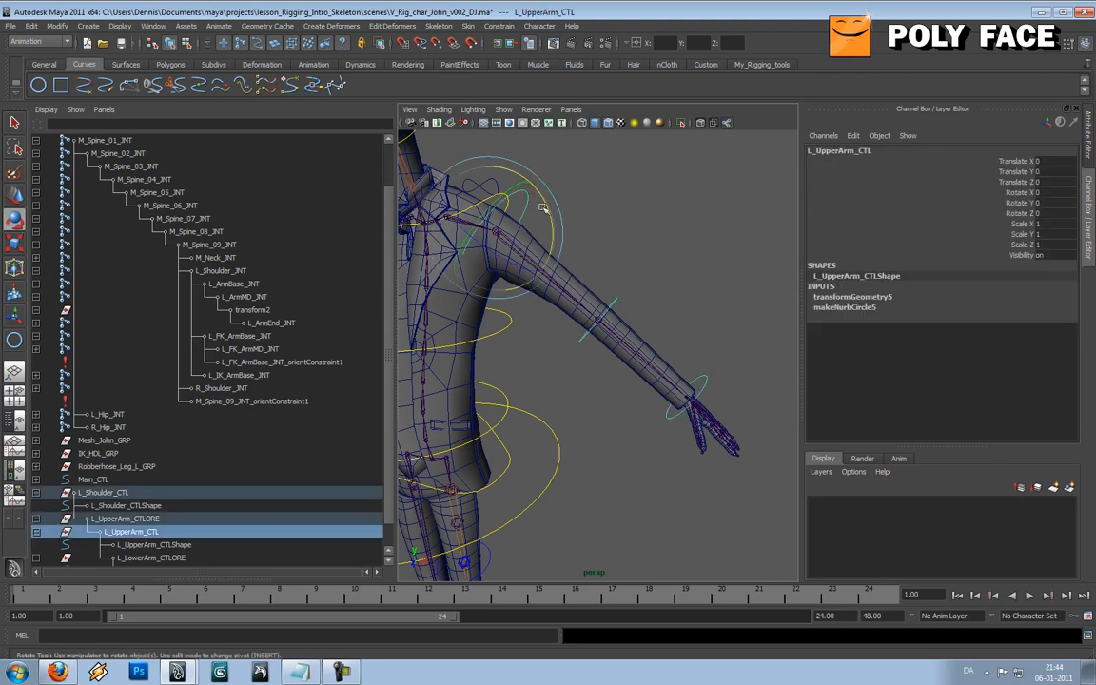
pyautogui.click(604, 176)
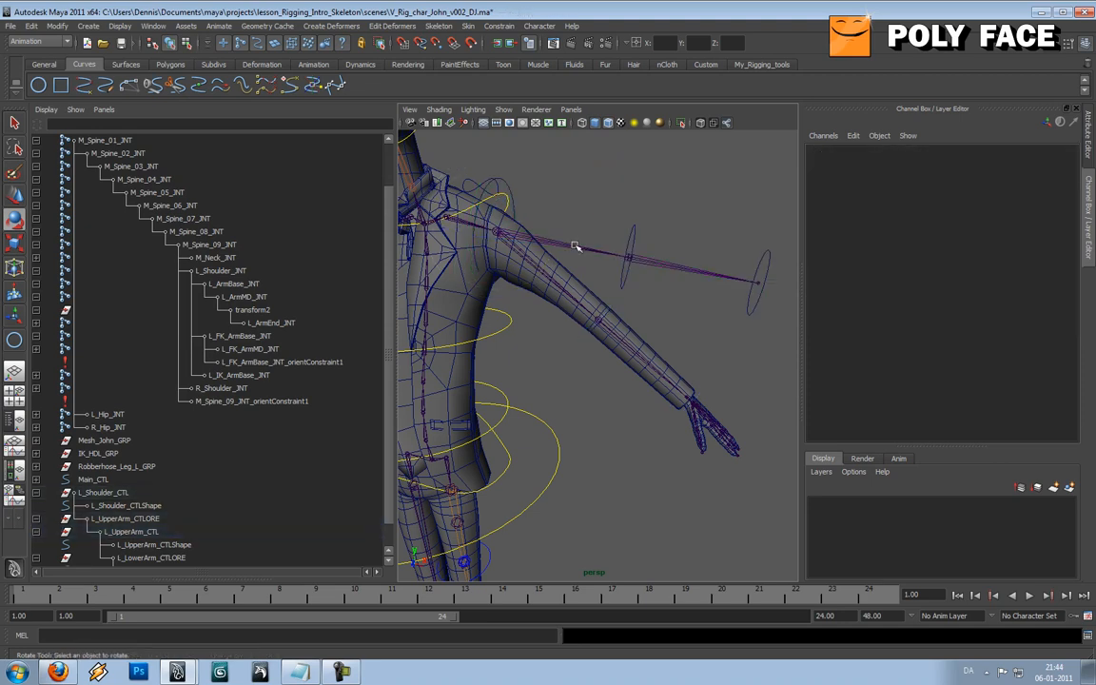
pyautogui.click(577, 245)
pyautogui.hotkey('ctrl', 'z')
pyautogui.hotkey('ctrl', 'z')
pyautogui.hotkey('ctrl', 'z')
pyautogui.click(655, 179)
# Step: Orient-constrain L_FK_ArmMD_JNT to the elbow control L_LowerArm_CTL under L_LowerArm_CTLORE
pyautogui.scroll(-1, 386, 375)
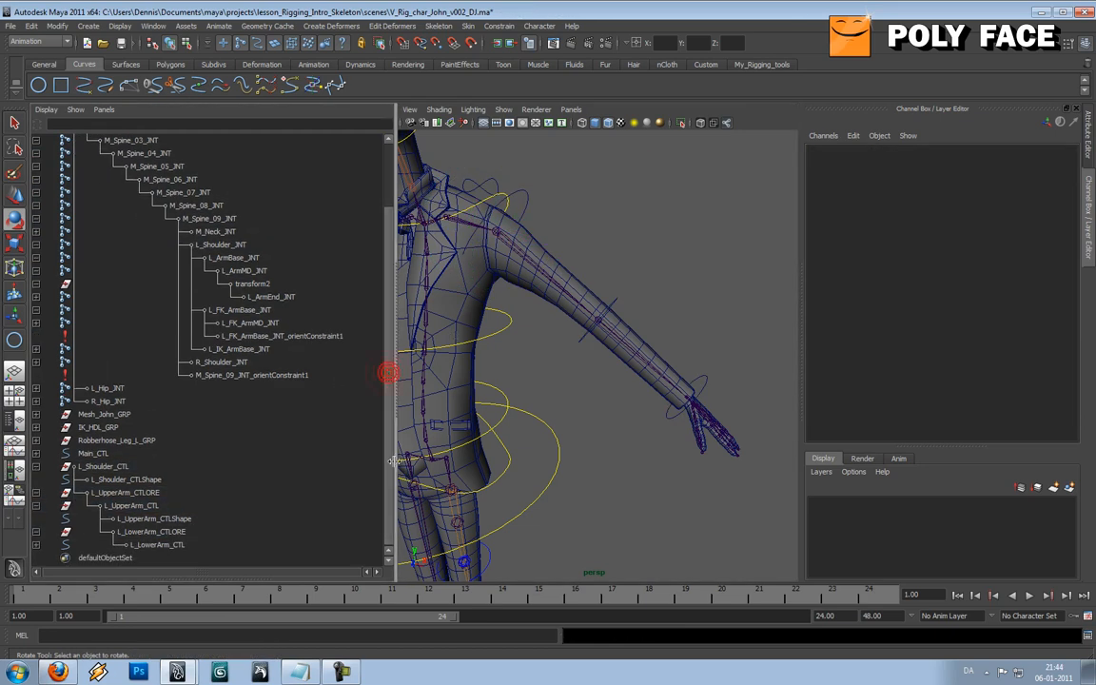
pyautogui.scroll(3, 351, 398)
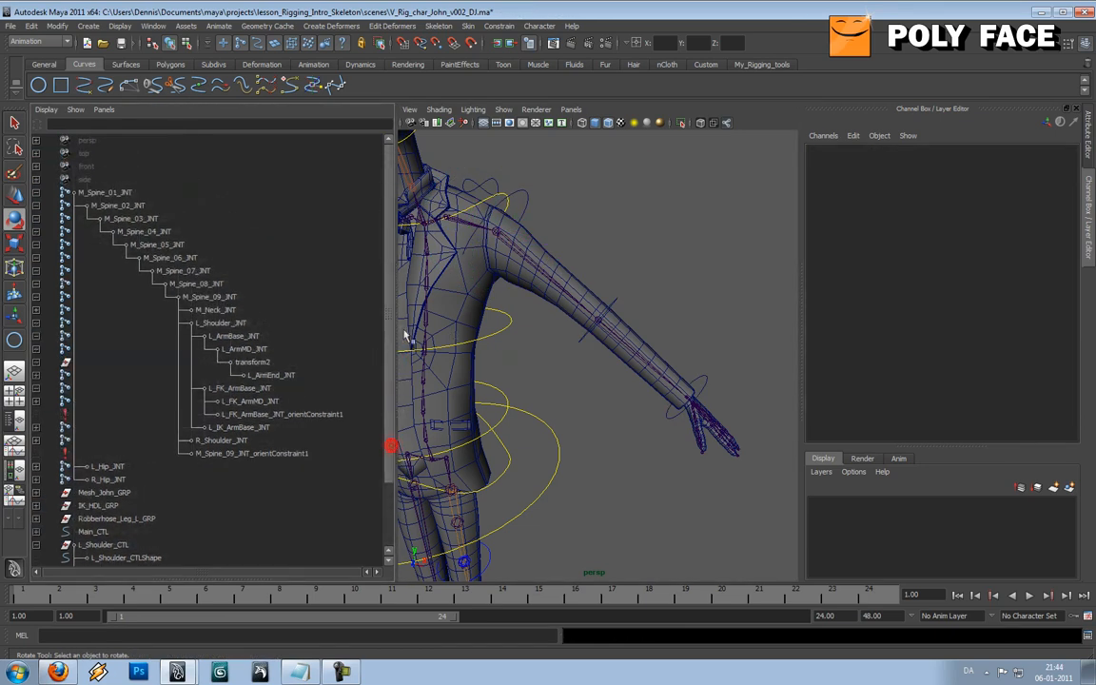
pyautogui.click(616, 299)
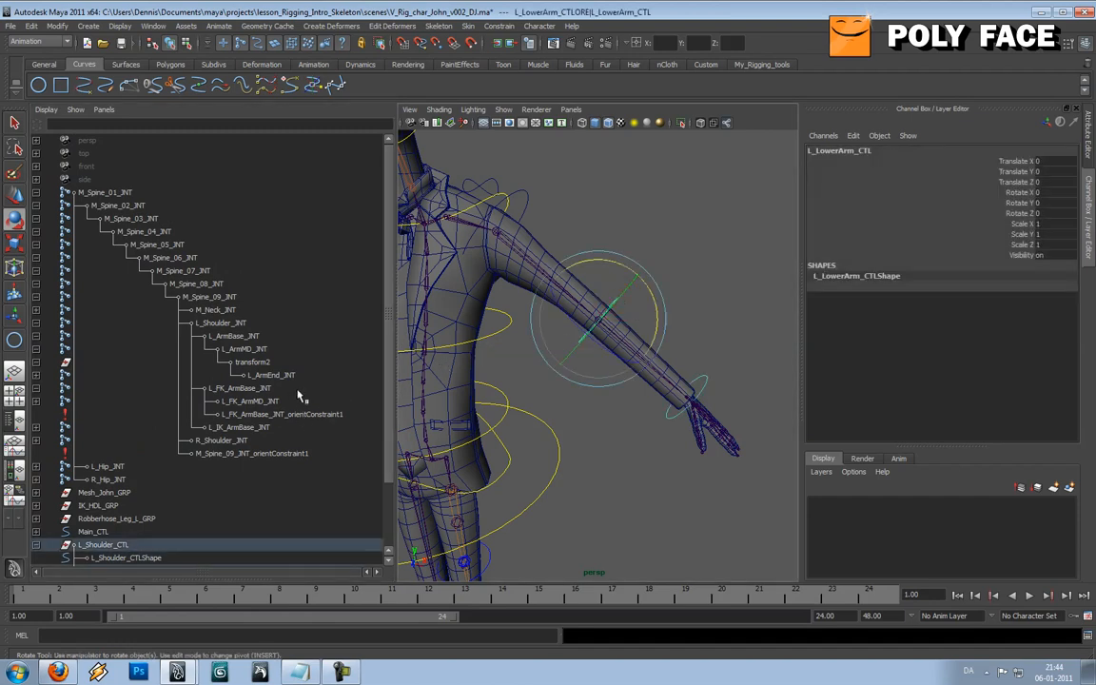
pyautogui.click(36, 401)
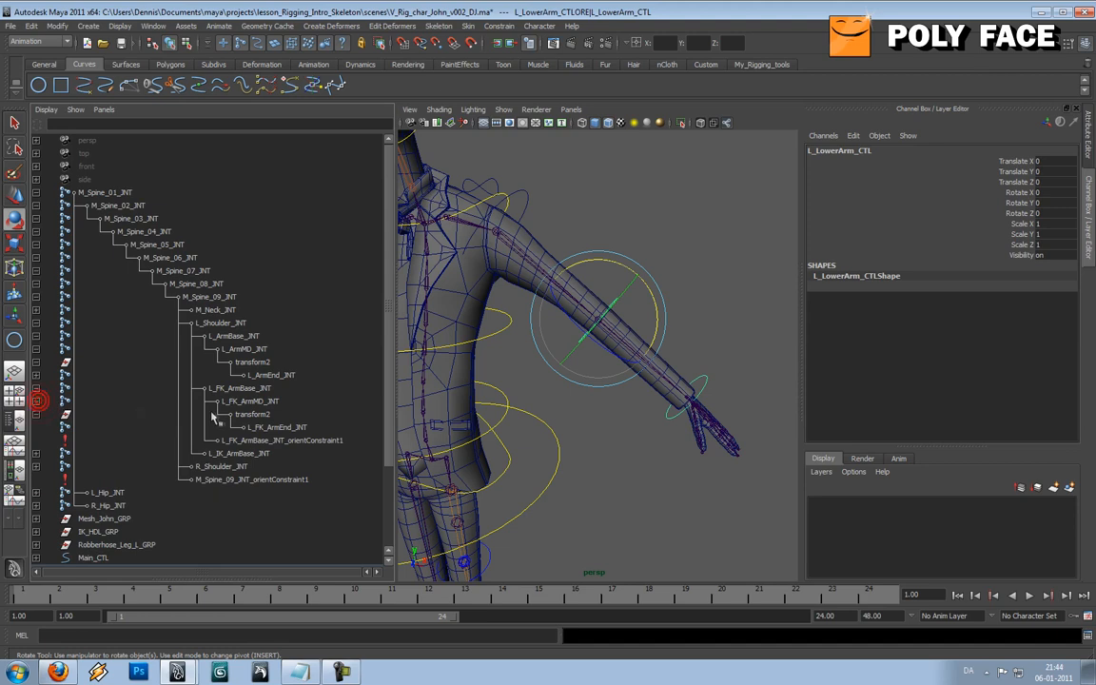
pyautogui.click(270, 400)
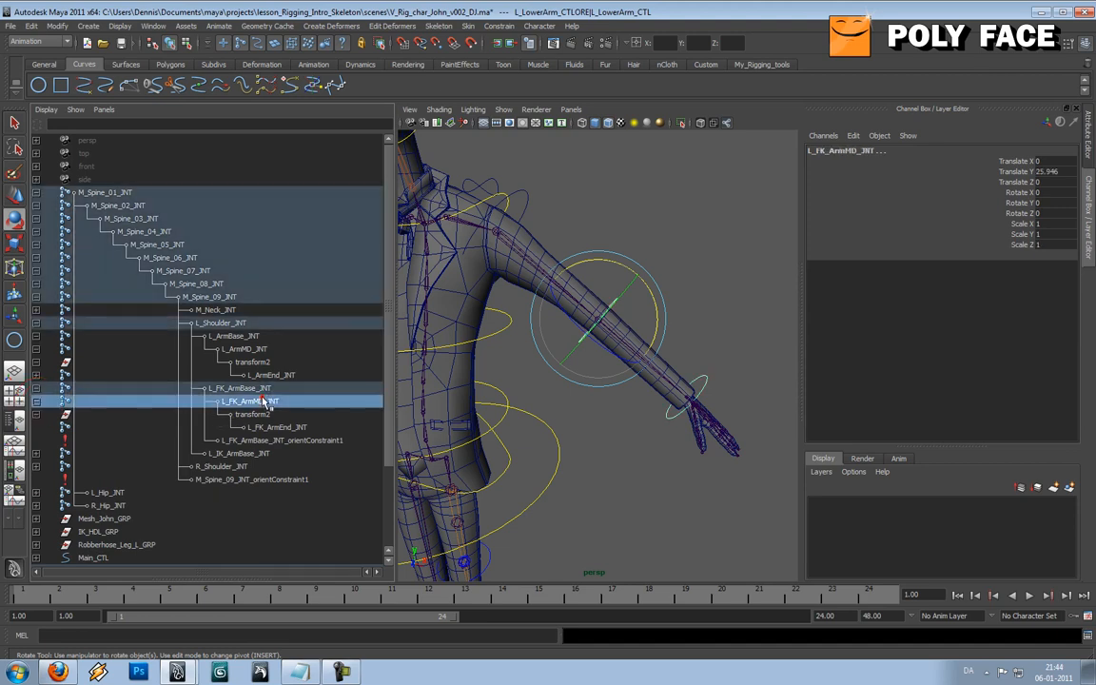
pyautogui.click(499, 26)
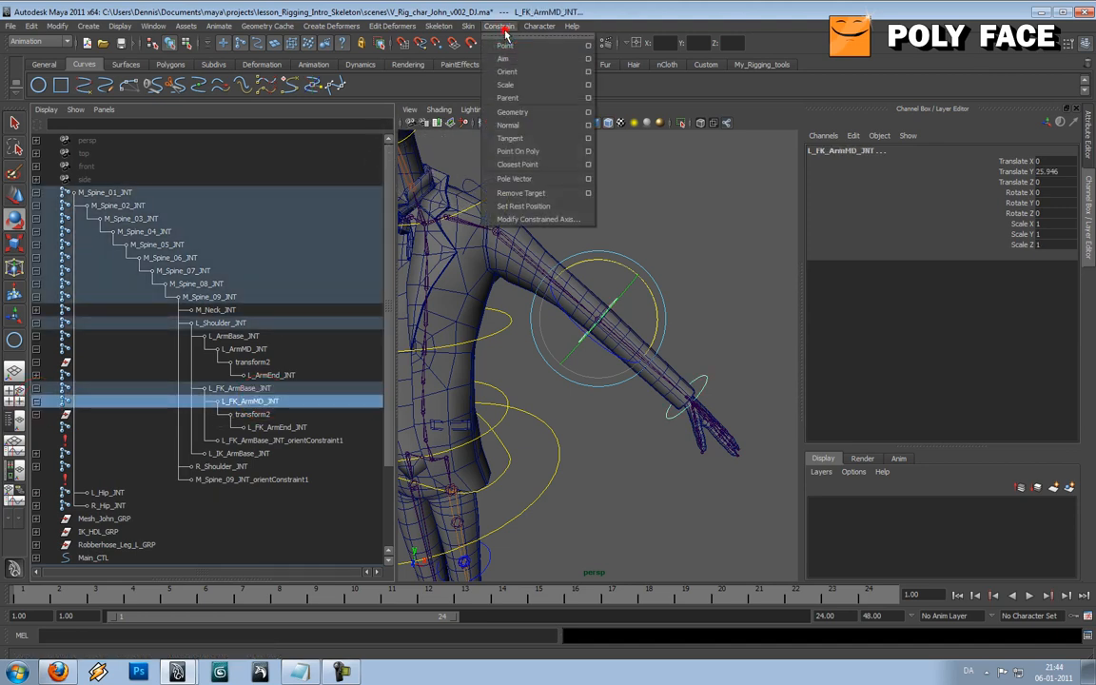
pyautogui.click(480, 63)
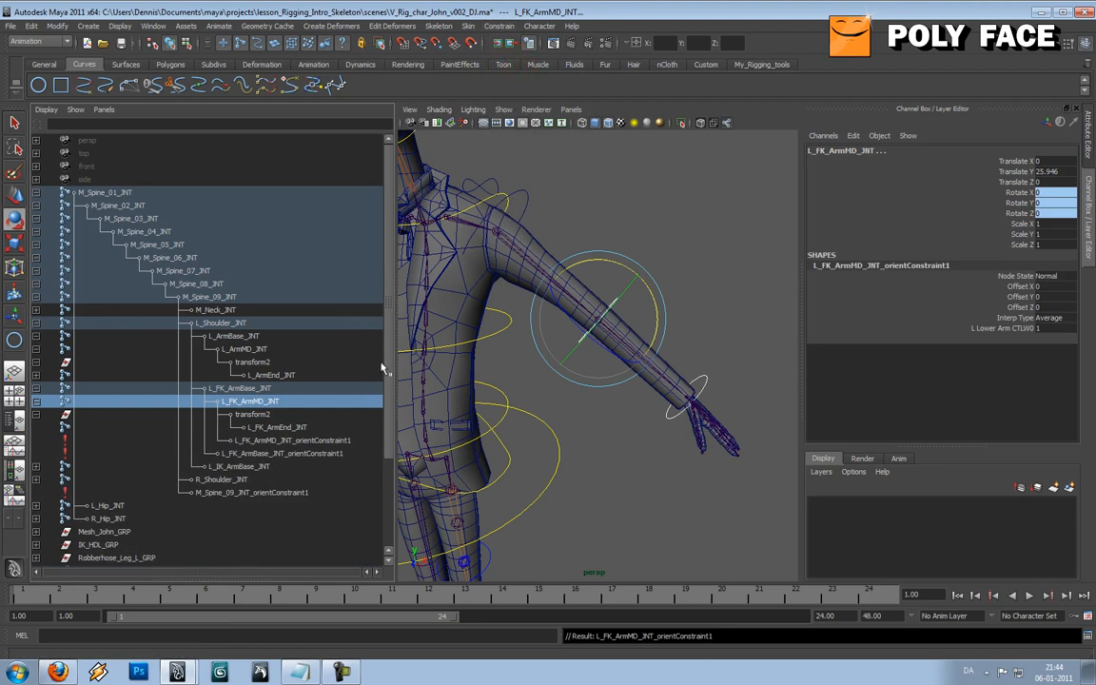
# Step: Orient-constrain L_FK_ArmEnd_JNT to the wrist control L_LowerArm_CTL under L_Hand_CTLORE
pyautogui.moveTo(389, 370); pyautogui.dragTo(388, 449)
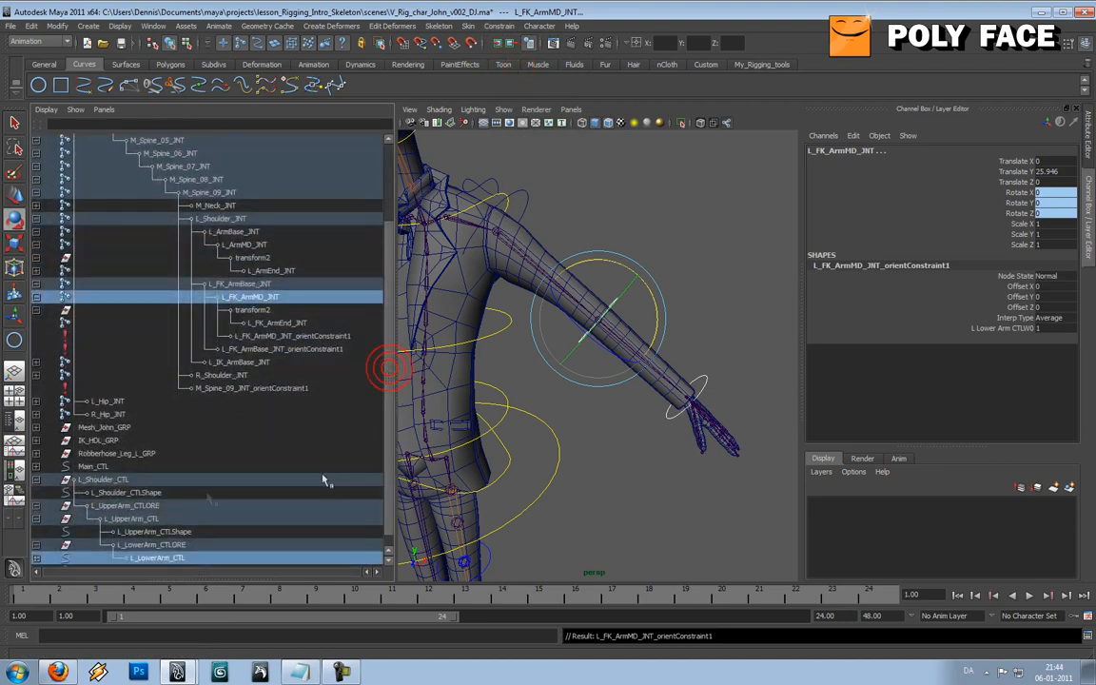
pyautogui.click(705, 381)
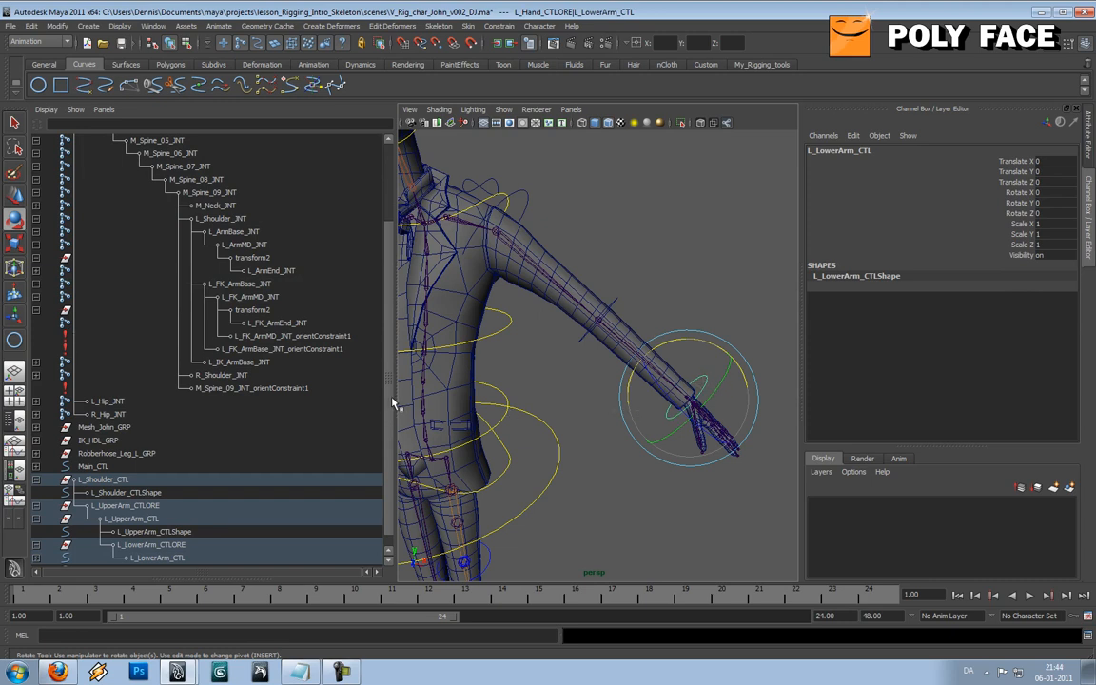
pyautogui.scroll(-1, 361, 381)
pyautogui.click(37, 545)
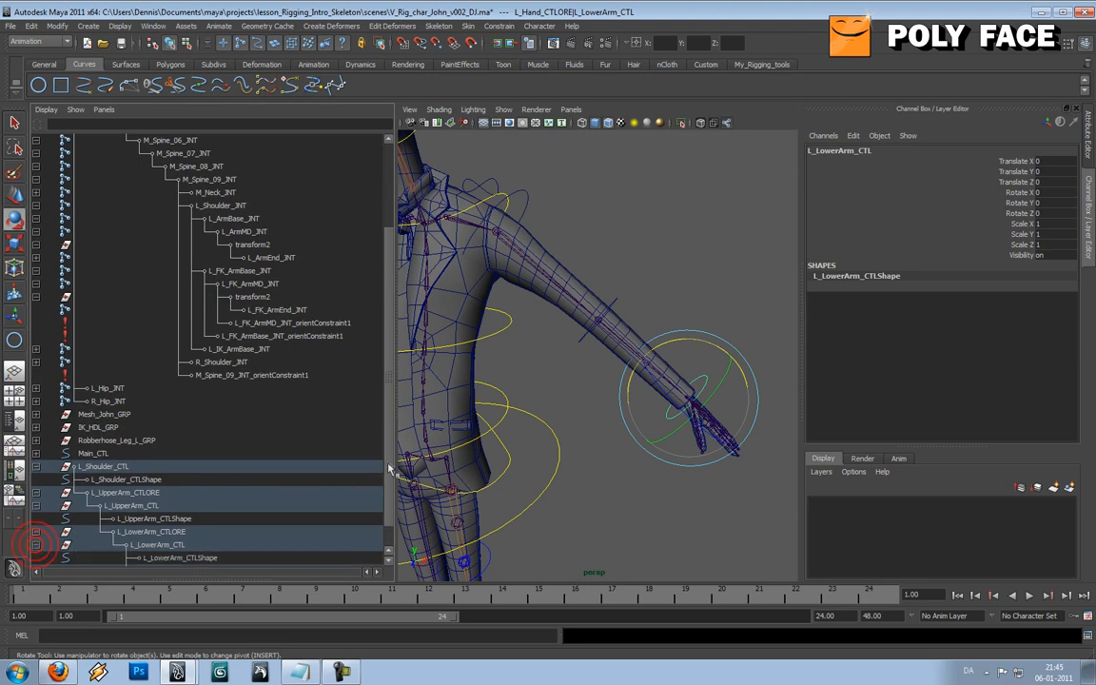
pyautogui.click(37, 545)
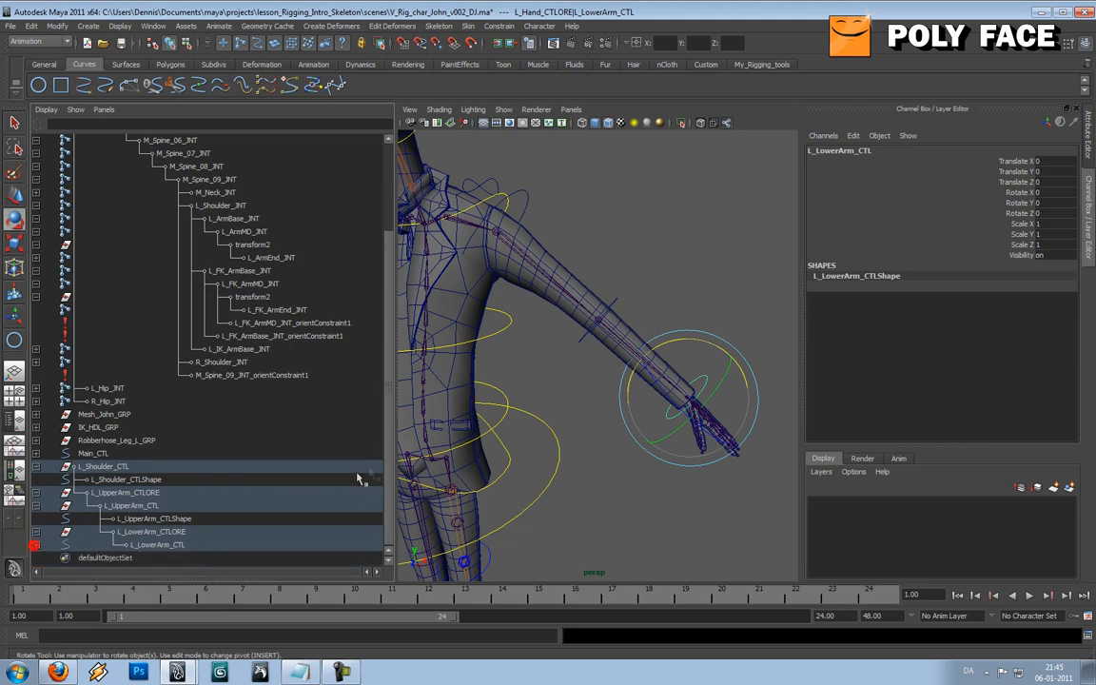
pyautogui.moveTo(389, 465); pyautogui.dragTo(393, 435)
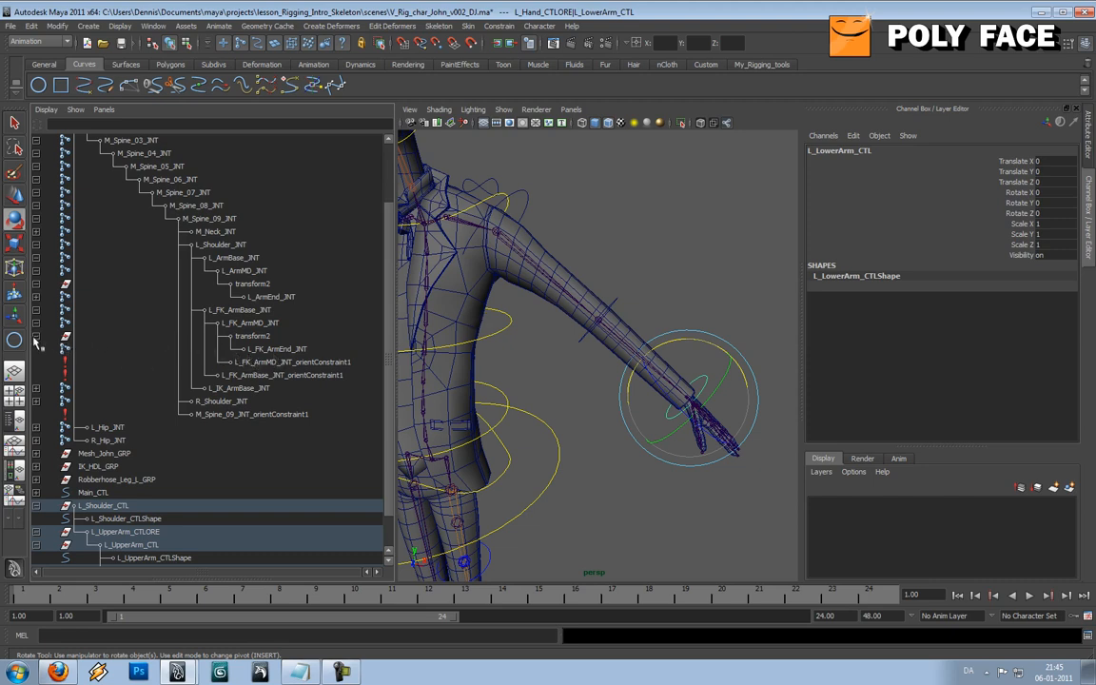
pyautogui.click(270, 349)
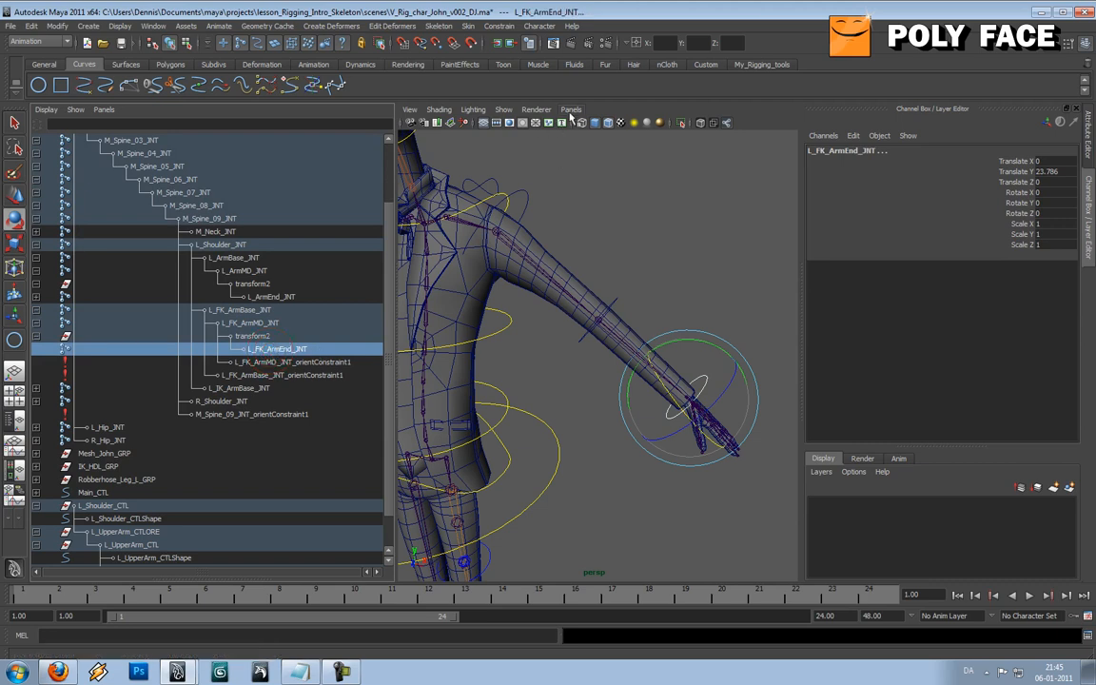
pyautogui.click(501, 26)
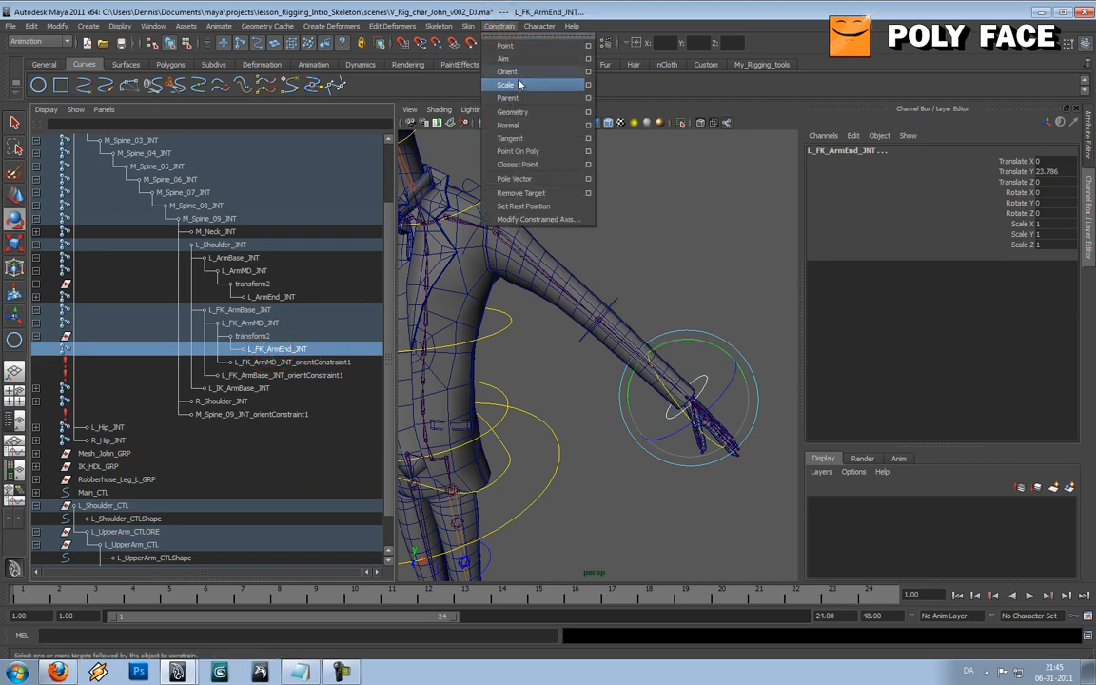
pyautogui.click(510, 73)
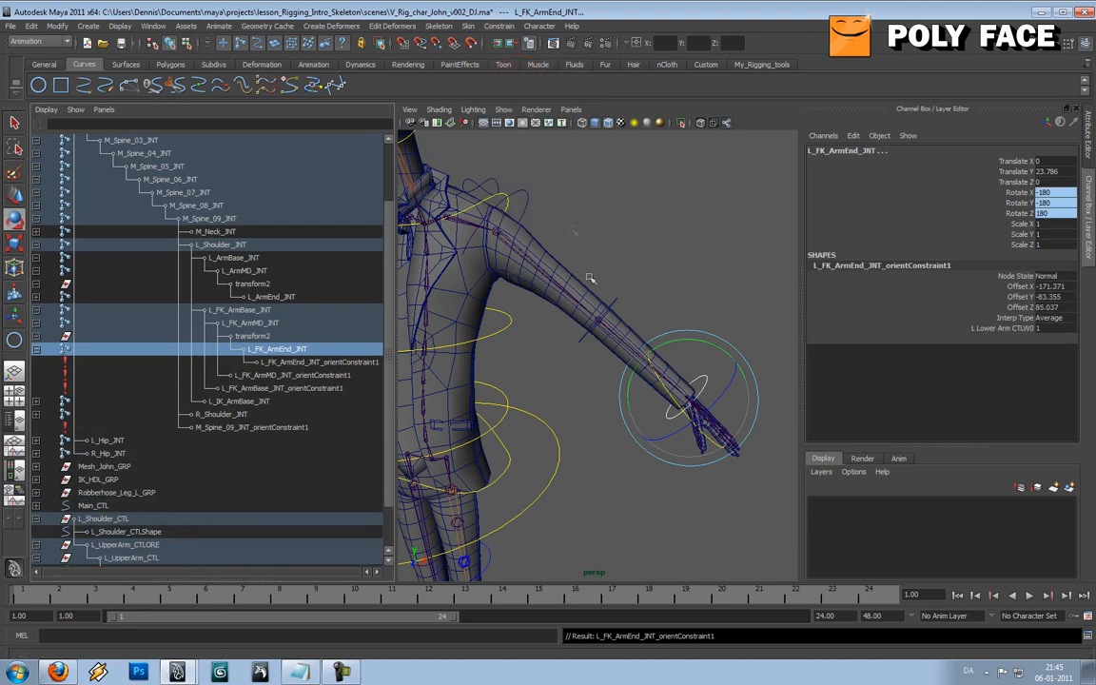
# Step: Test-rotate L_UpperArm_CTL 30 degrees about X and the elbow control -60 degrees about Z, and undo the forearm rotations
pyautogui.click(525, 195)
pyautogui.moveTo(497, 187); pyautogui.dragTo(540, 181)
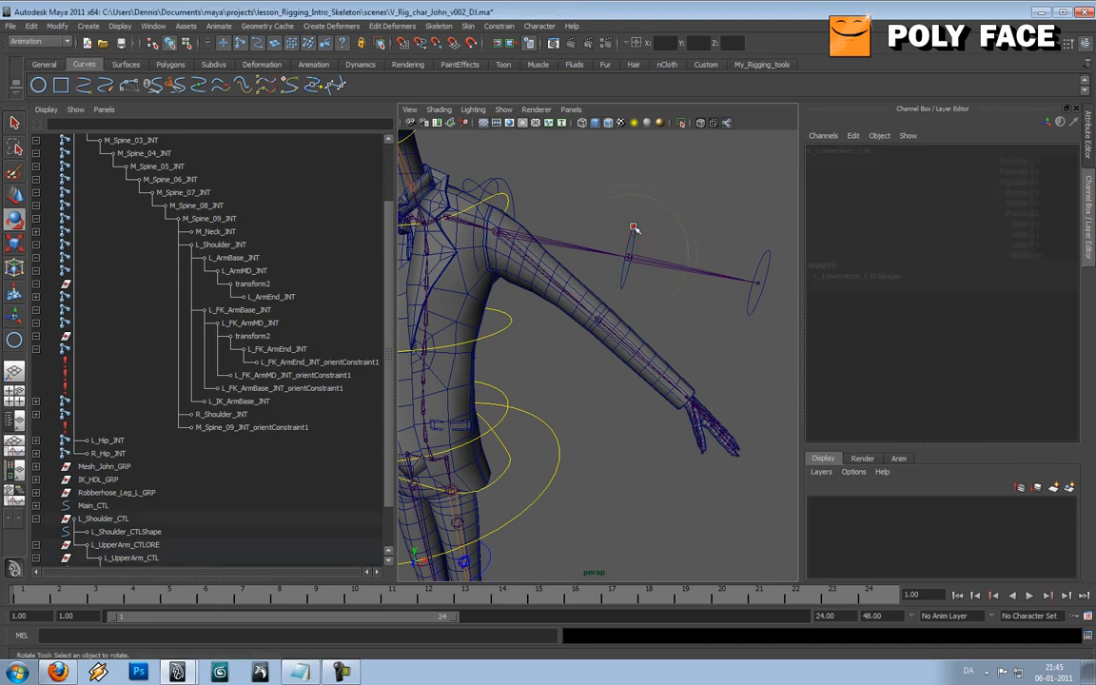
pyautogui.click(631, 232)
pyautogui.moveTo(652, 273); pyautogui.dragTo(609, 270)
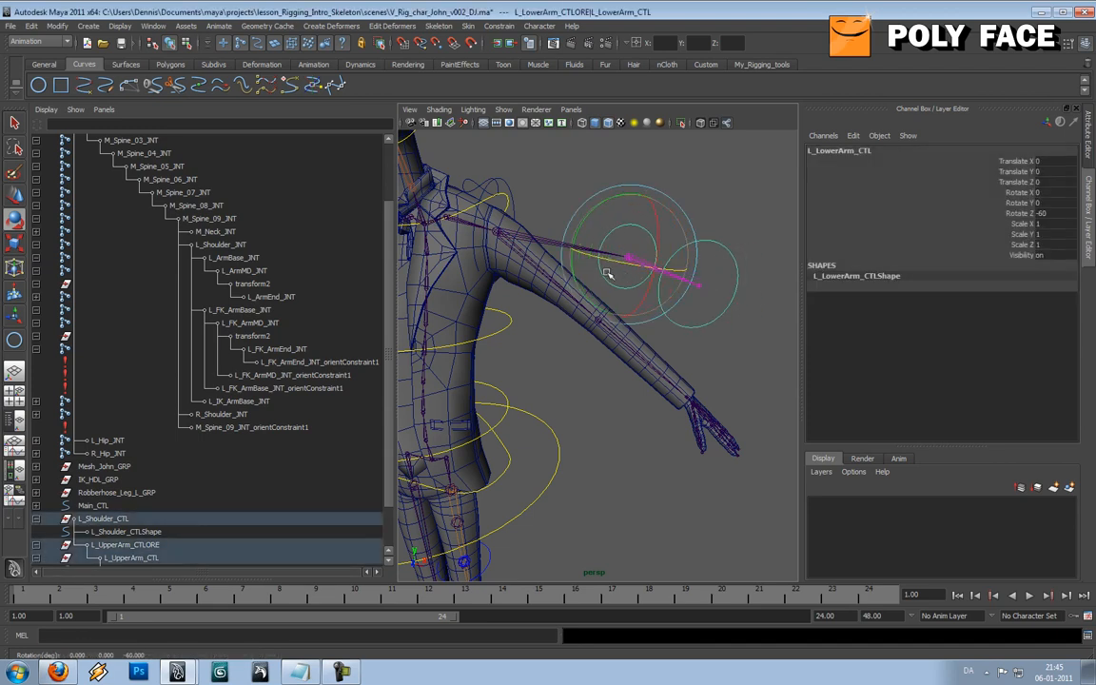
pyautogui.click(737, 249)
pyautogui.click(729, 253)
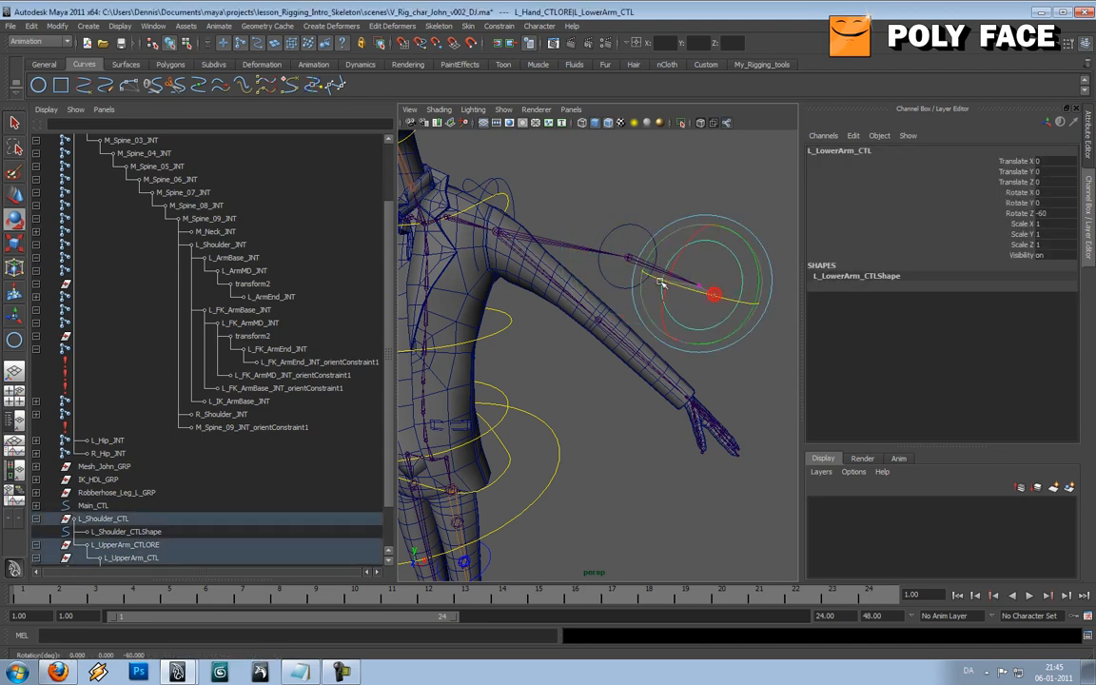
pyautogui.hotkey('ctrl', 'z')
pyautogui.hotkey('ctrl', 'z')
pyautogui.hotkey('ctrl', 'z')
pyautogui.hotkey('ctrl', 'z')
pyautogui.hotkey('ctrl', 'z')
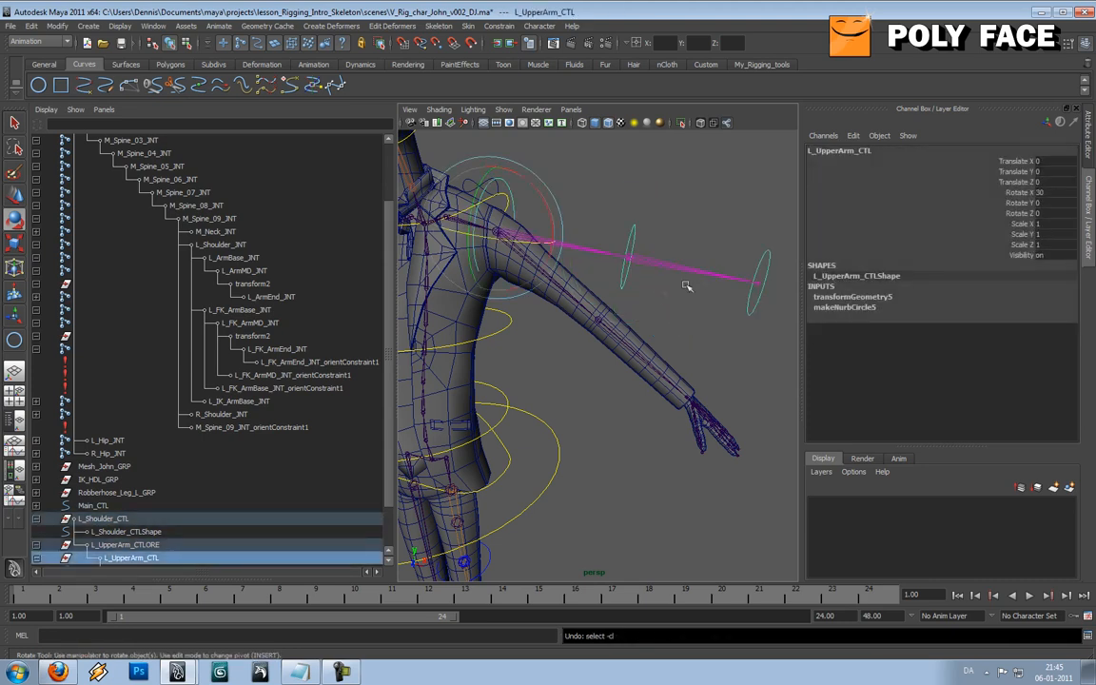
# Step: Reset the Rotate X of L_UpperArm_CTL to 0
pyautogui.click(685, 201)
pyautogui.moveTo(572, 199)
pyautogui.keyDown('alt'); pyautogui.mouseDown()
pyautogui.moveTo(619, 200)
pyautogui.moveTo(574, 204)
pyautogui.mouseUp(); pyautogui.keyUp('alt')
pyautogui.scroll(-5, 617, 200)
pyautogui.scroll(4, 571, 240)
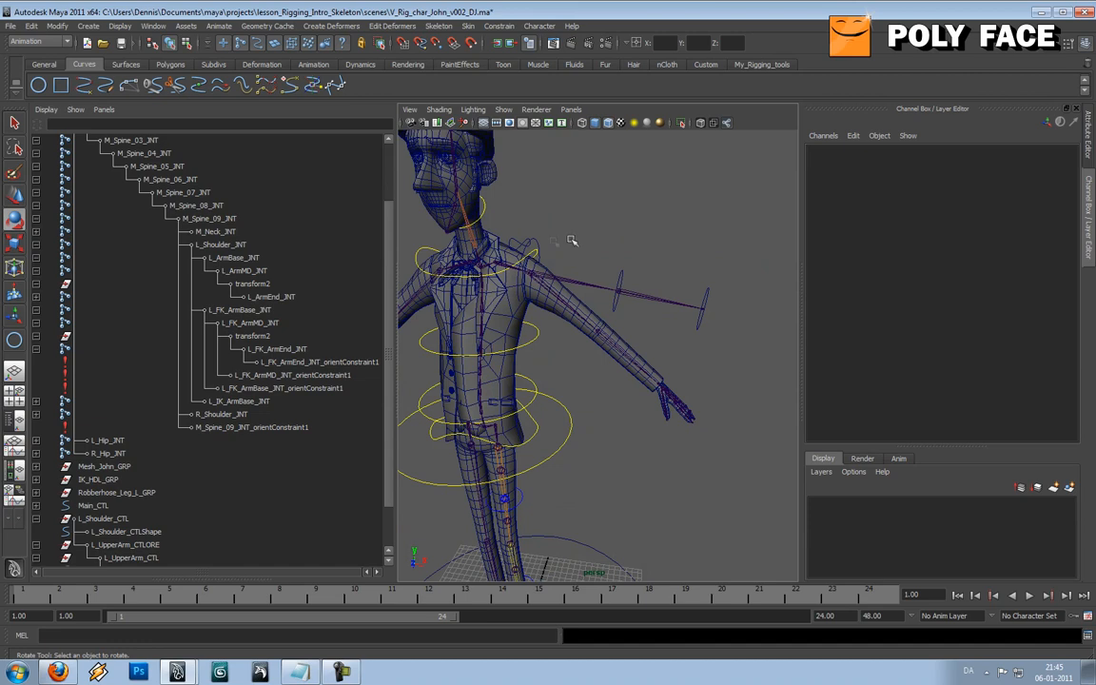
pyautogui.click(539, 244)
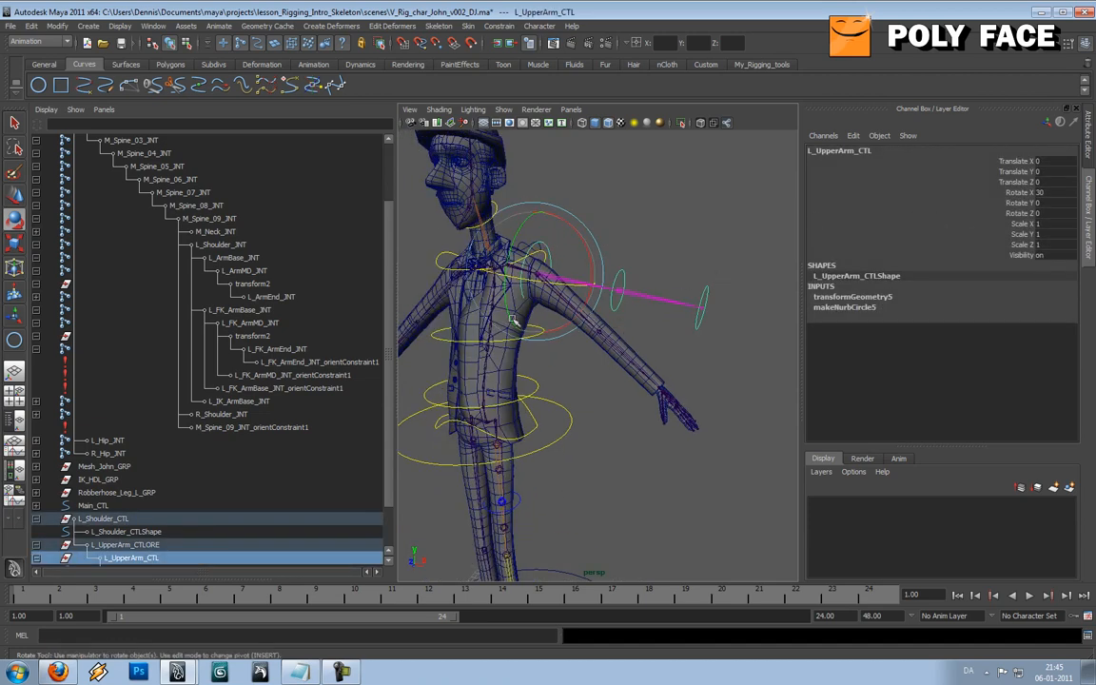
pyautogui.click(1040, 192)
pyautogui.write('0')
pyautogui.press('Tab')
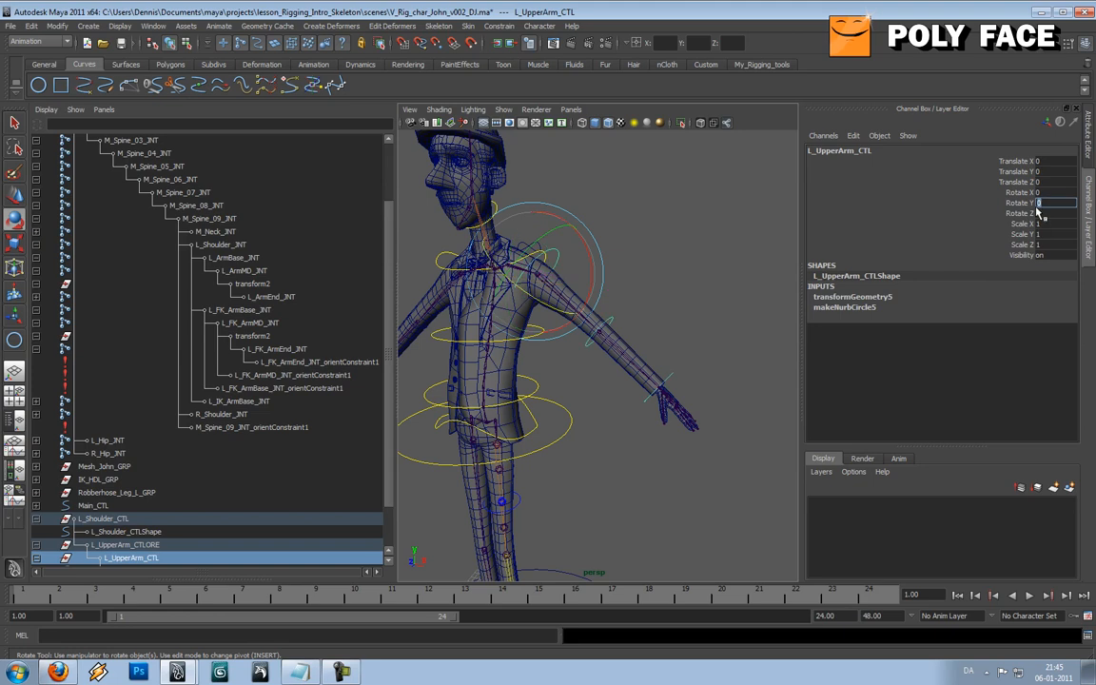
# Step: Test-rotate the control ring around the neck and undo the rotation
pyautogui.click(605, 228)
pyautogui.keyDown('alt'); pyautogui.moveTo(596, 227); pyautogui.dragTo(628, 244); pyautogui.keyUp('alt')
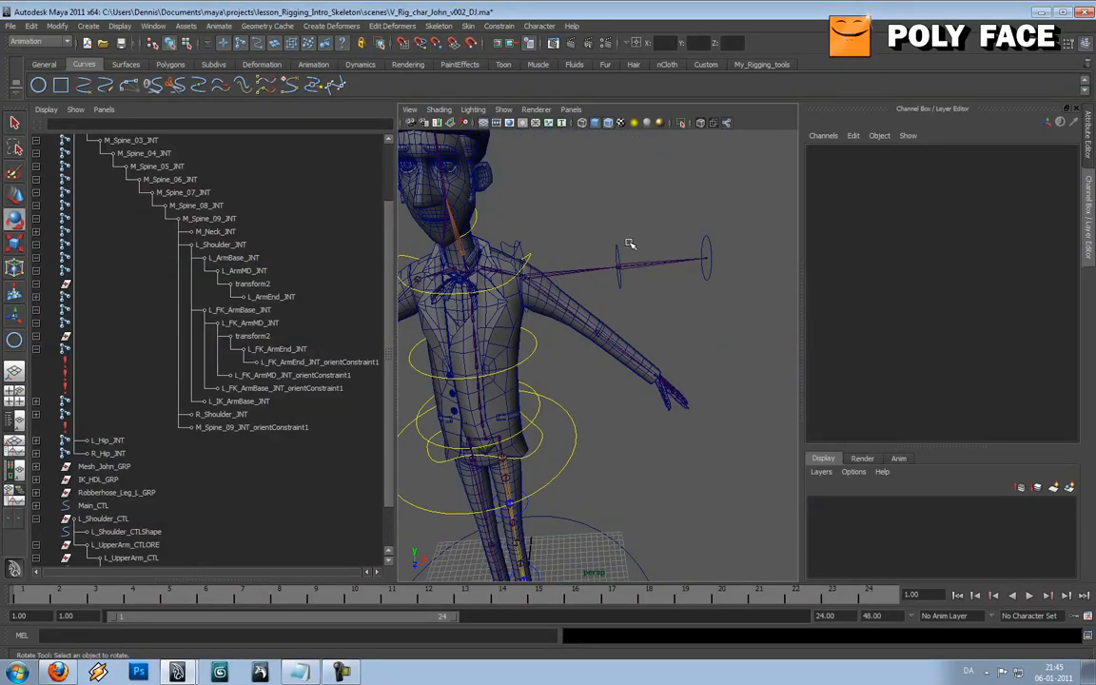
pyautogui.keyDown('alt'); pyautogui.moveTo(558, 252); pyautogui.dragTo(587, 247); pyautogui.keyUp('alt')
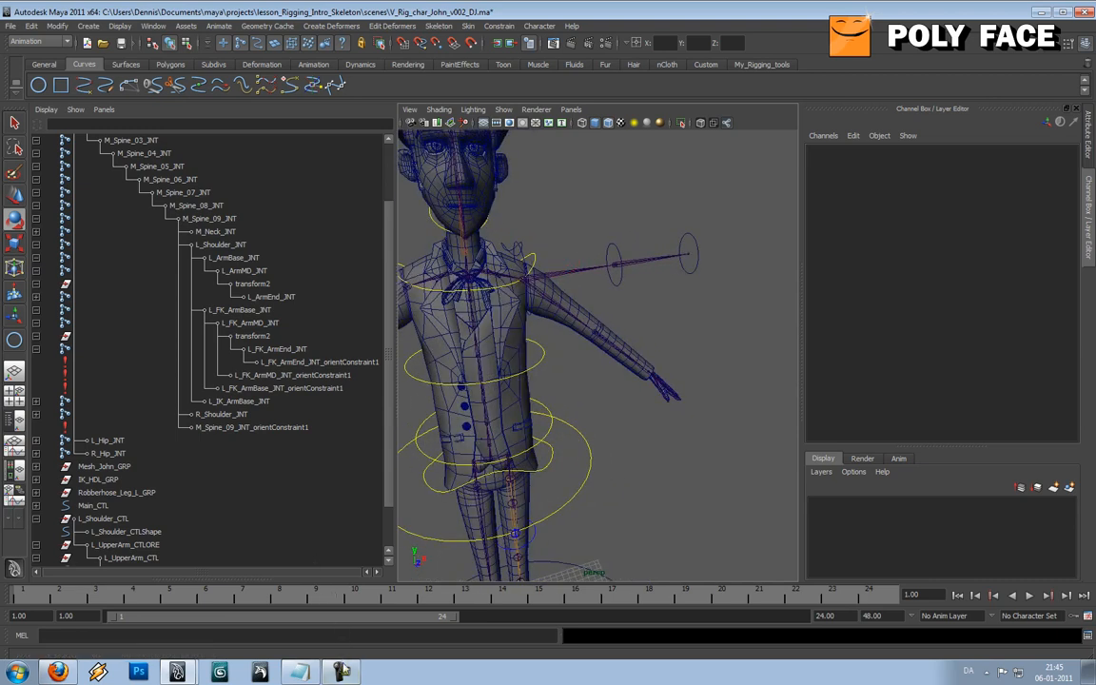
pyautogui.click(456, 223)
pyautogui.moveTo(468, 203); pyautogui.dragTo(498, 218)
pyautogui.keyDown('alt'); pyautogui.moveTo(584, 240); pyautogui.dragTo(621, 311, button='middle'); pyautogui.keyUp('alt')
pyautogui.scroll(3, 621, 311)
pyautogui.keyDown('alt'); pyautogui.moveTo(621, 311); pyautogui.dragTo(488, 272); pyautogui.keyUp('alt')
pyautogui.hotkey('ctrl', 'z')
# Step: Test-rotate L_Shoulder_CTL about Z and reset its Rotate Z to 0
pyautogui.click(556, 228)
pyautogui.click(477, 290)
pyautogui.click(1044, 213)
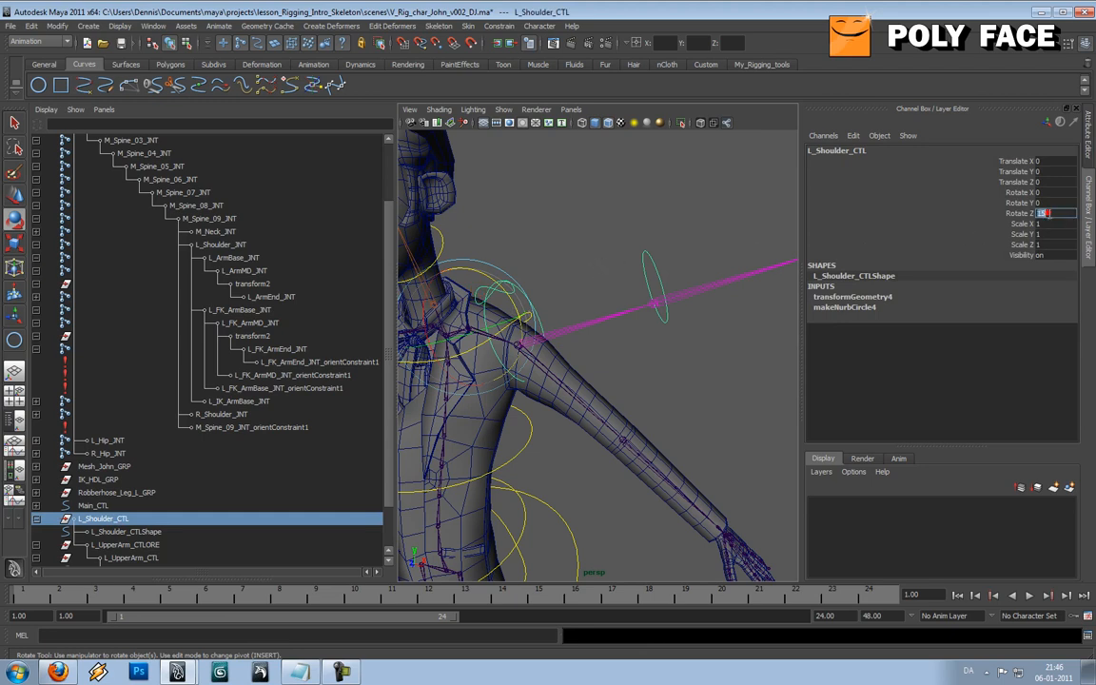
pyautogui.write('0')
pyautogui.press('Tab')
# Step: Orient-constrain L_Shoulder_JNT to the shoulder control L_Shoulder_CTL
pyautogui.keyDown('alt'); pyautogui.moveTo(611, 254); pyautogui.dragTo(699, 250, button='middle'); pyautogui.keyUp('alt')
pyautogui.press('w')
pyautogui.keyDown('alt'); pyautogui.moveTo(680, 255); pyautogui.dragTo(655, 192); pyautogui.keyUp('alt')
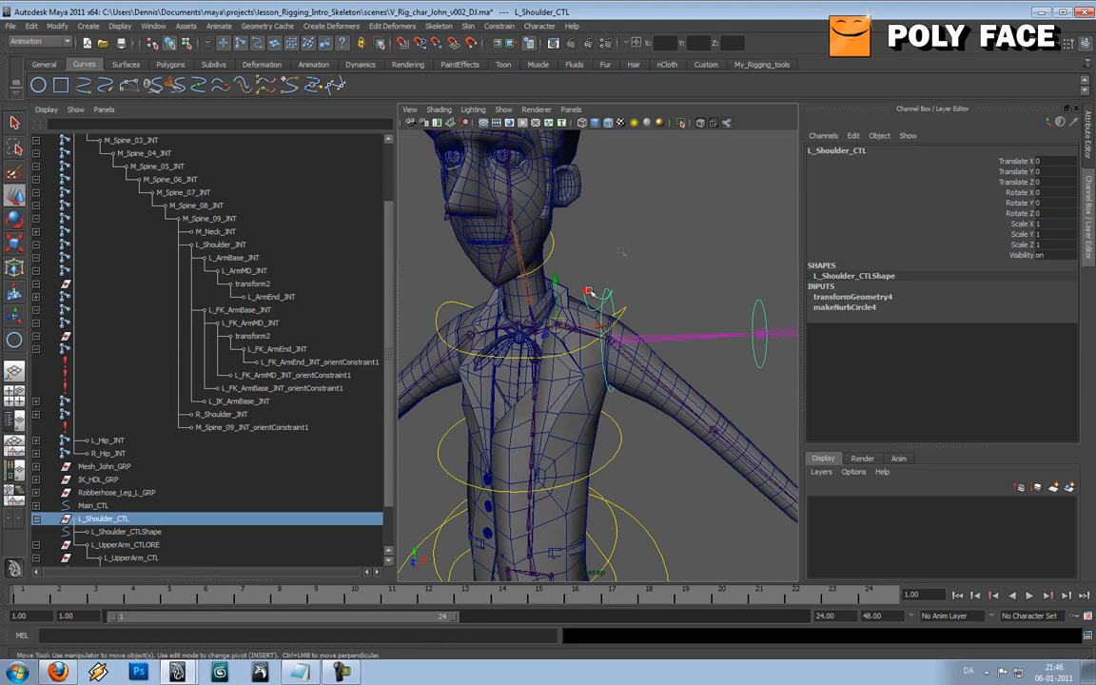
pyautogui.click(591, 297)
pyautogui.click(571, 329)
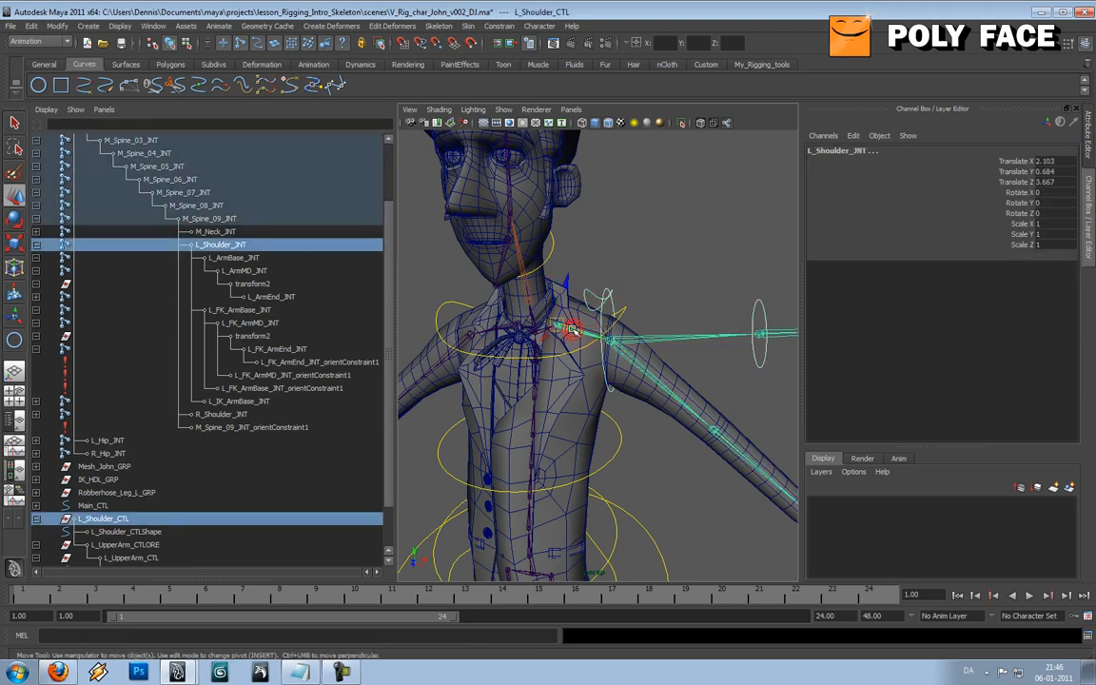
pyautogui.click(498, 26)
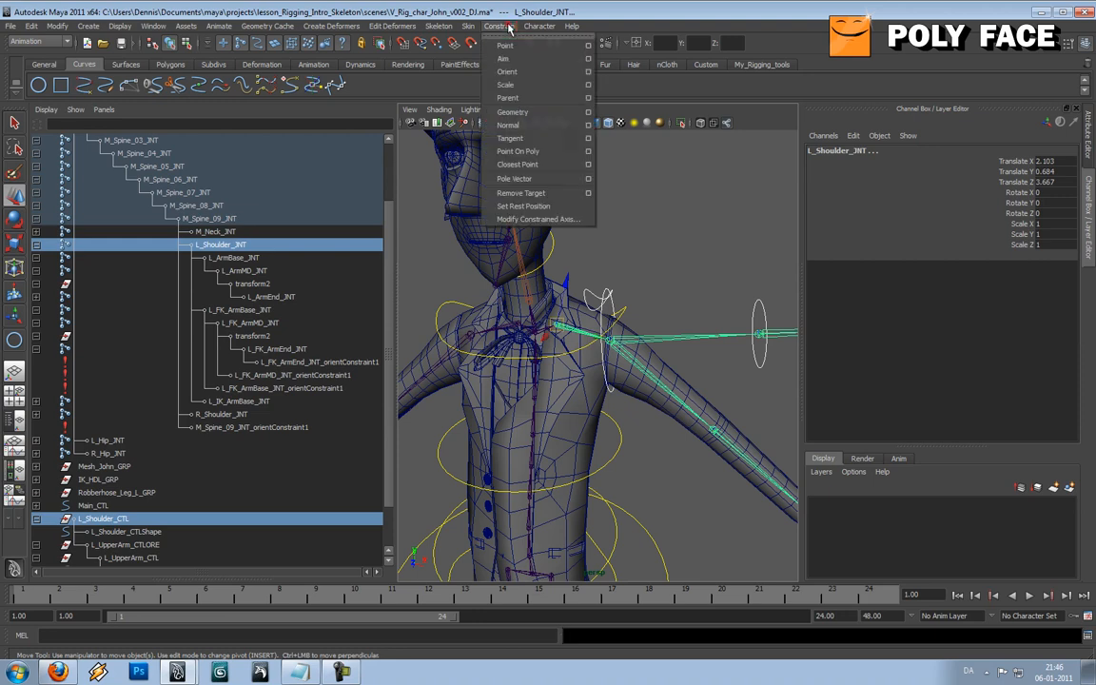
pyautogui.click(504, 71)
# Step: Test-rotate L_Shoulder_CTL with the new constraint, undo the rotation and deselect the control
pyautogui.click(601, 293)
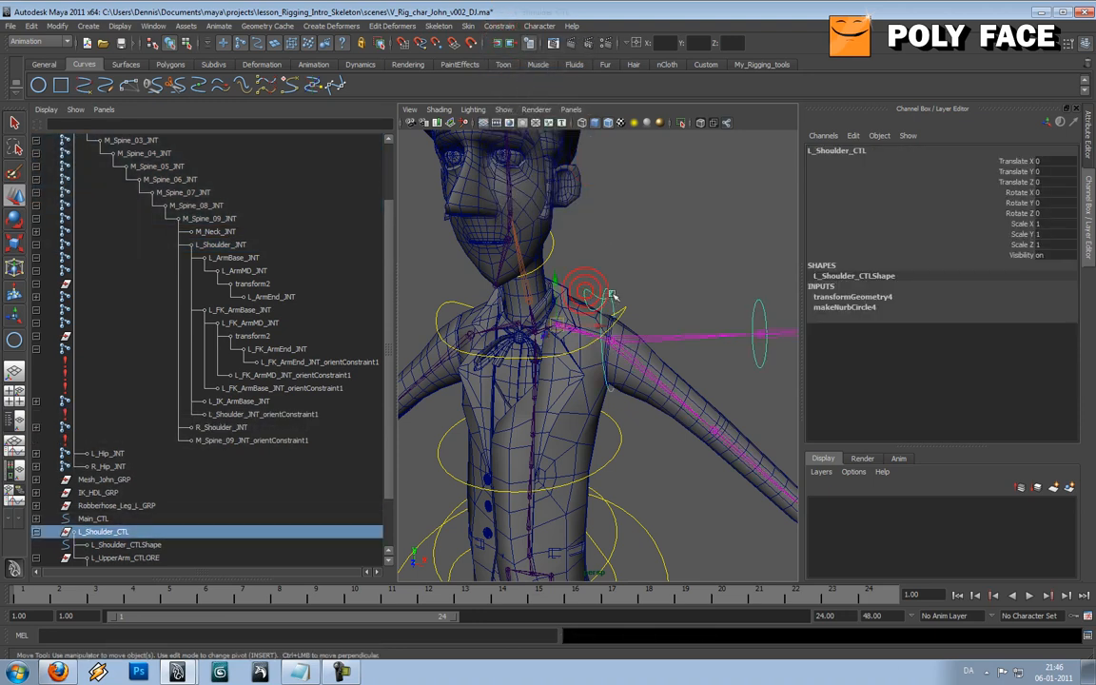
pyautogui.press('e')
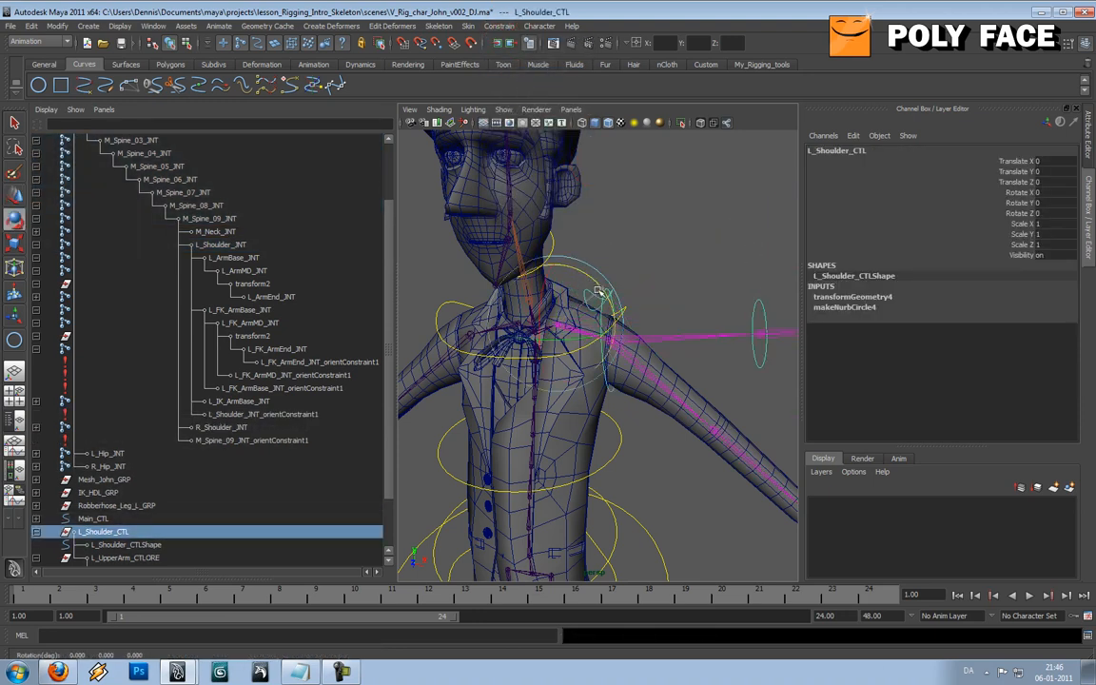
pyautogui.moveTo(601, 290); pyautogui.dragTo(620, 228)
pyautogui.hotkey('ctrl', 'z')
pyautogui.click(643, 227)
# Step: Examine the whole character rig and its left arm controls from the front and the side
pyautogui.scroll(-5, 653, 246)
pyautogui.scroll(3, 673, 282)
pyautogui.keyDown('alt'); pyautogui.moveTo(673, 282); pyautogui.dragTo(629, 235, button='middle'); pyautogui.keyUp('alt')
pyautogui.scroll(3, 629, 235)
pyautogui.keyDown('alt'); pyautogui.moveTo(628, 235); pyautogui.dragTo(623, 281); pyautogui.keyUp('alt')
pyautogui.scroll(-5, 680, 251)
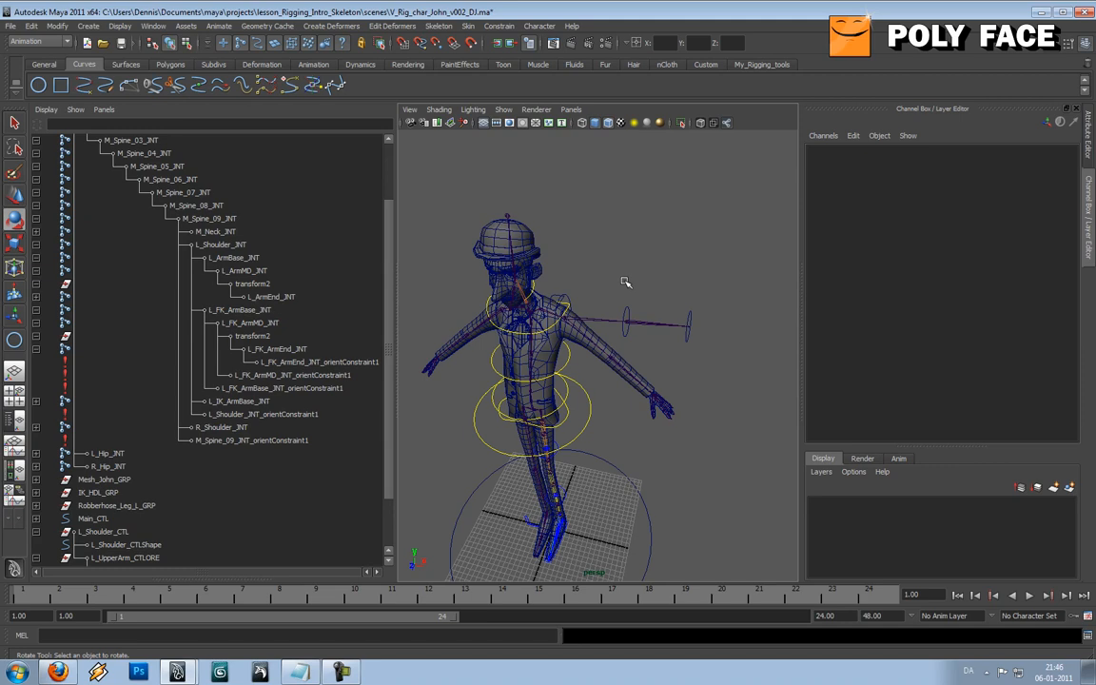
pyautogui.keyDown('alt'); pyautogui.moveTo(624, 282); pyautogui.dragTo(598, 276); pyautogui.keyUp('alt')
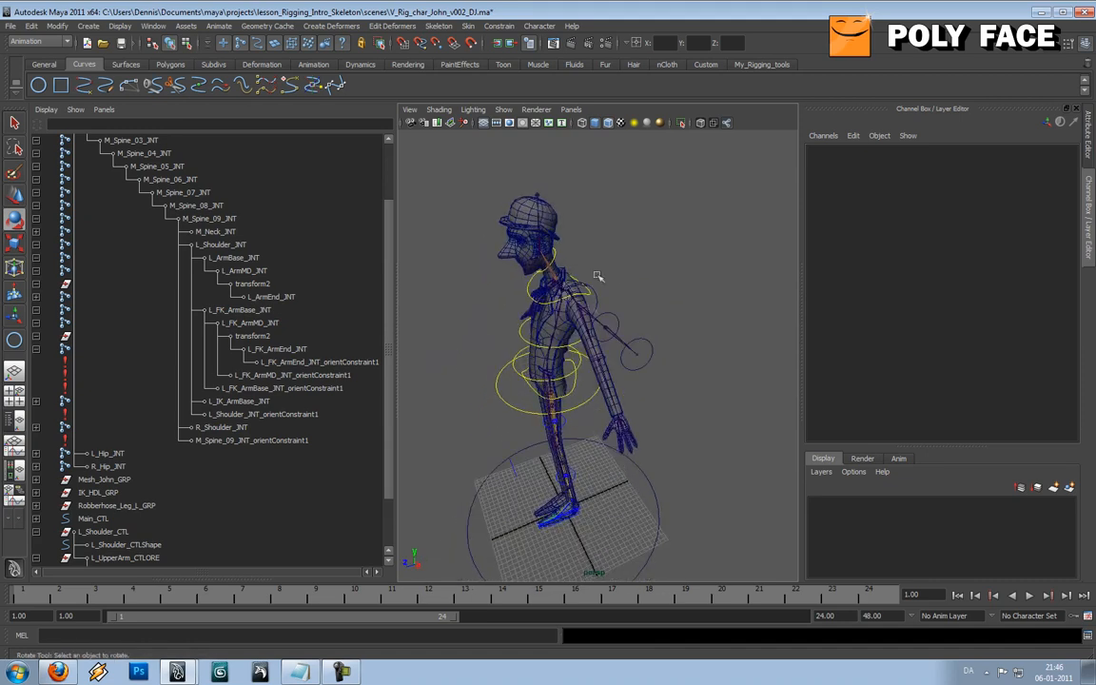
pyautogui.keyDown('alt'); pyautogui.moveTo(675, 372); pyautogui.dragTo(736, 325); pyautogui.keyUp('alt')
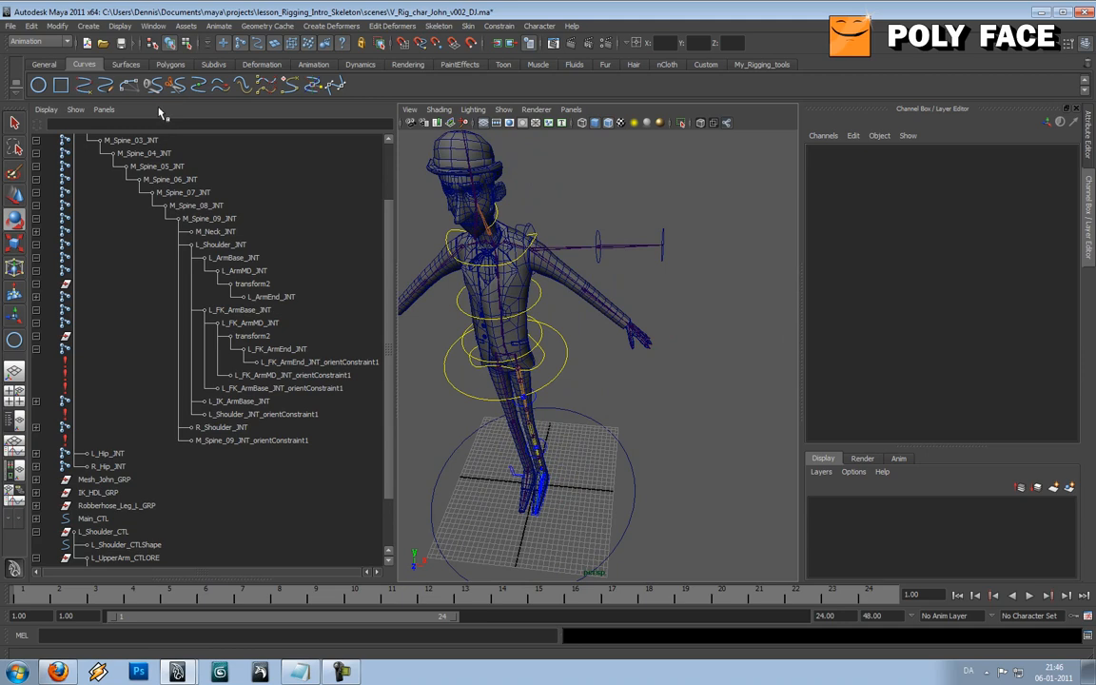
# Step: Create a polygon cube beside the character's left foot and set its width, height and depth to 12
pyautogui.click(122, 64)
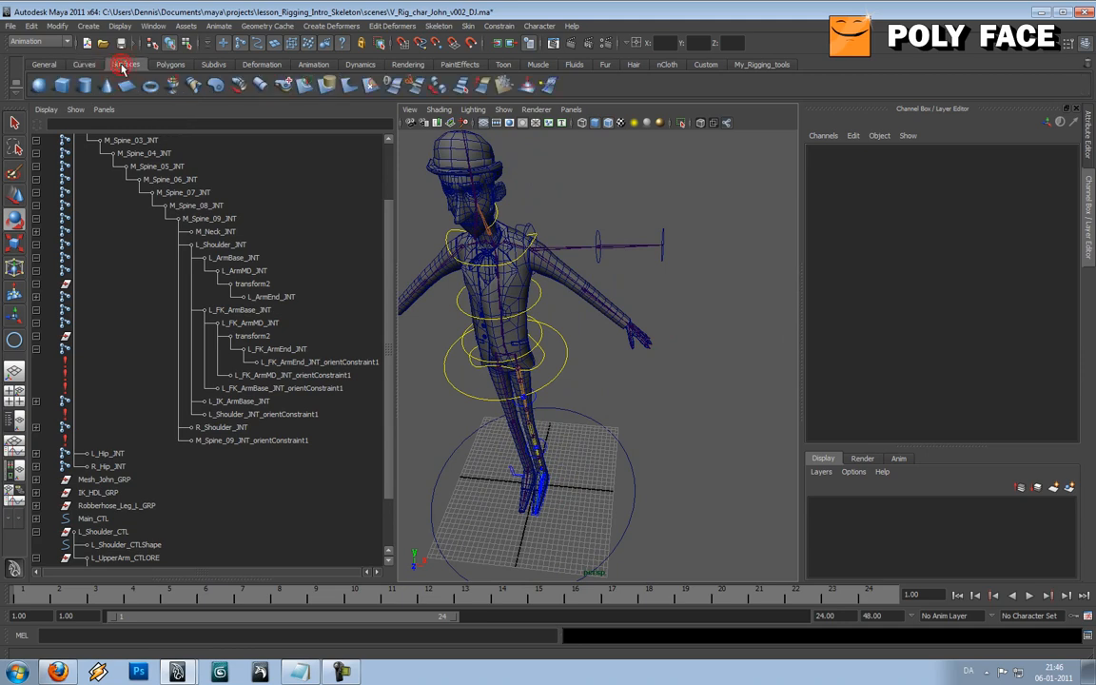
pyautogui.click(170, 64)
pyautogui.click(61, 85)
pyautogui.keyDown('alt'); pyautogui.moveTo(663, 494); pyautogui.dragTo(699, 428); pyautogui.keyUp('alt')
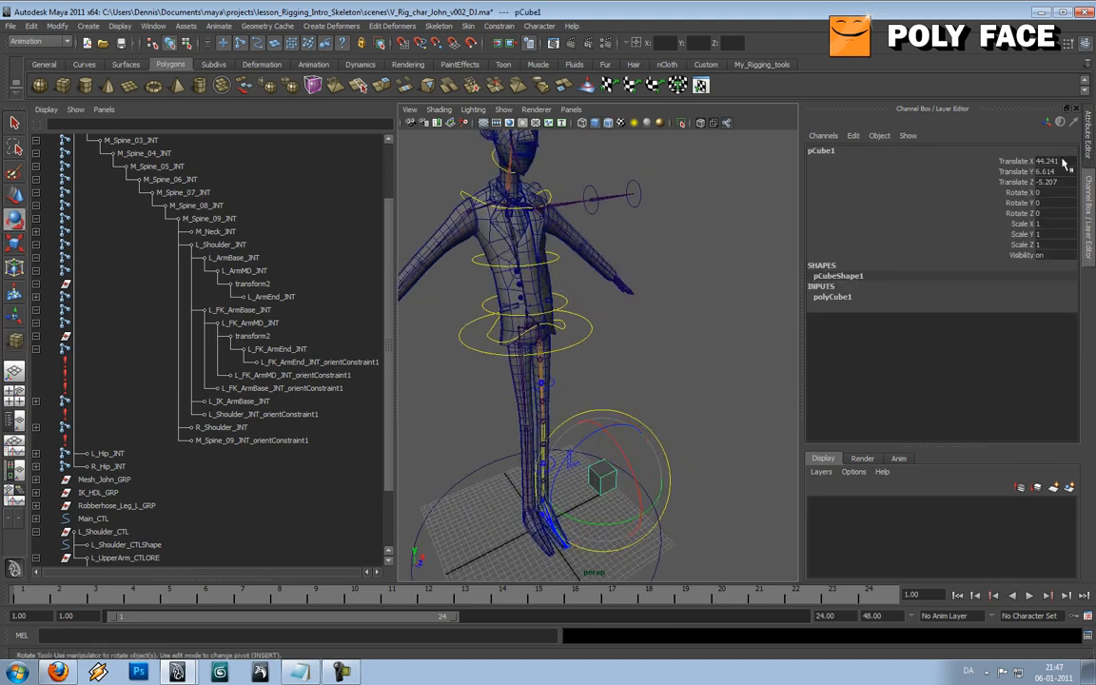
pyautogui.moveTo(1062, 161); pyautogui.dragTo(1065, 181)
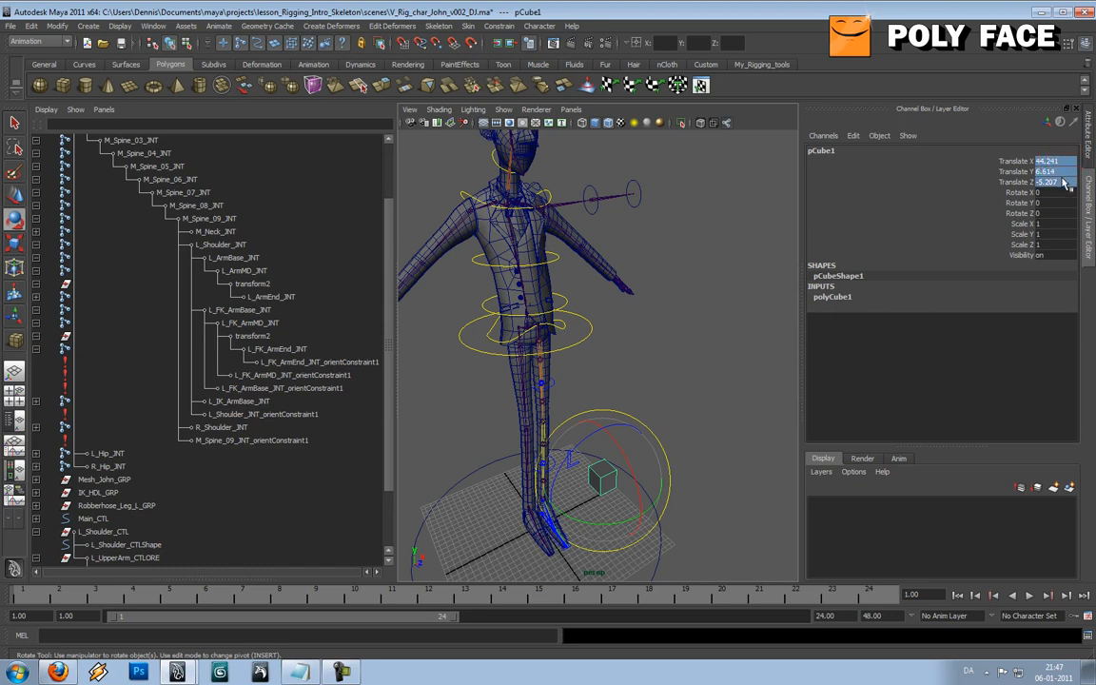
pyautogui.click(835, 296)
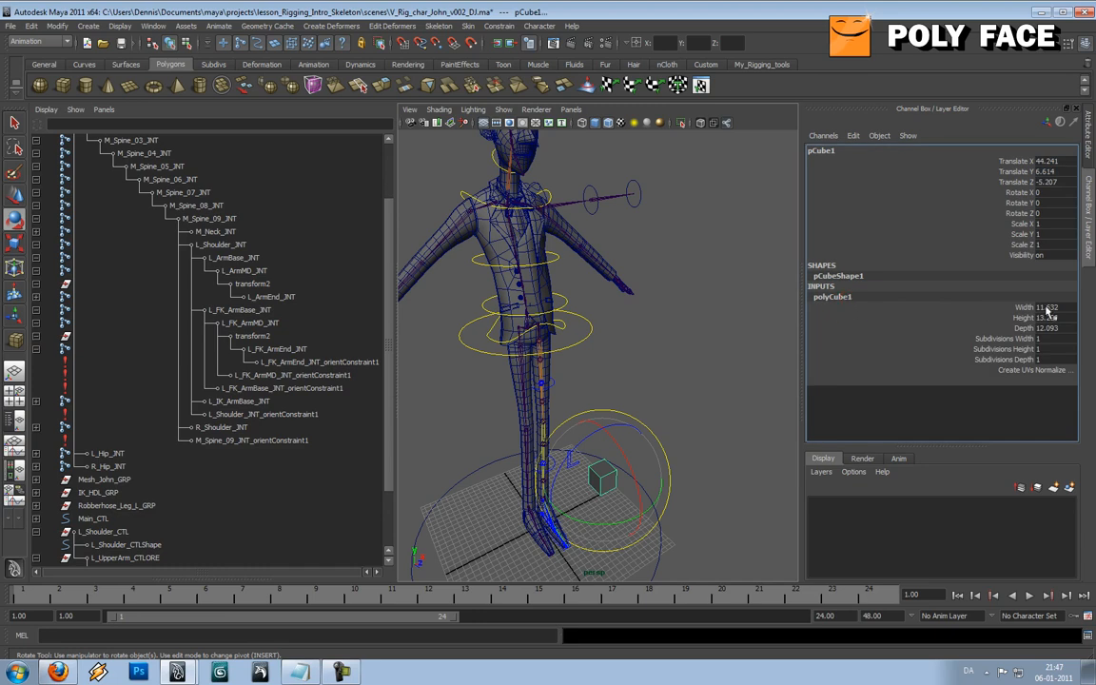
pyautogui.moveTo(1047, 308); pyautogui.dragTo(1053, 330)
pyautogui.write('12')
pyautogui.press('Tab')
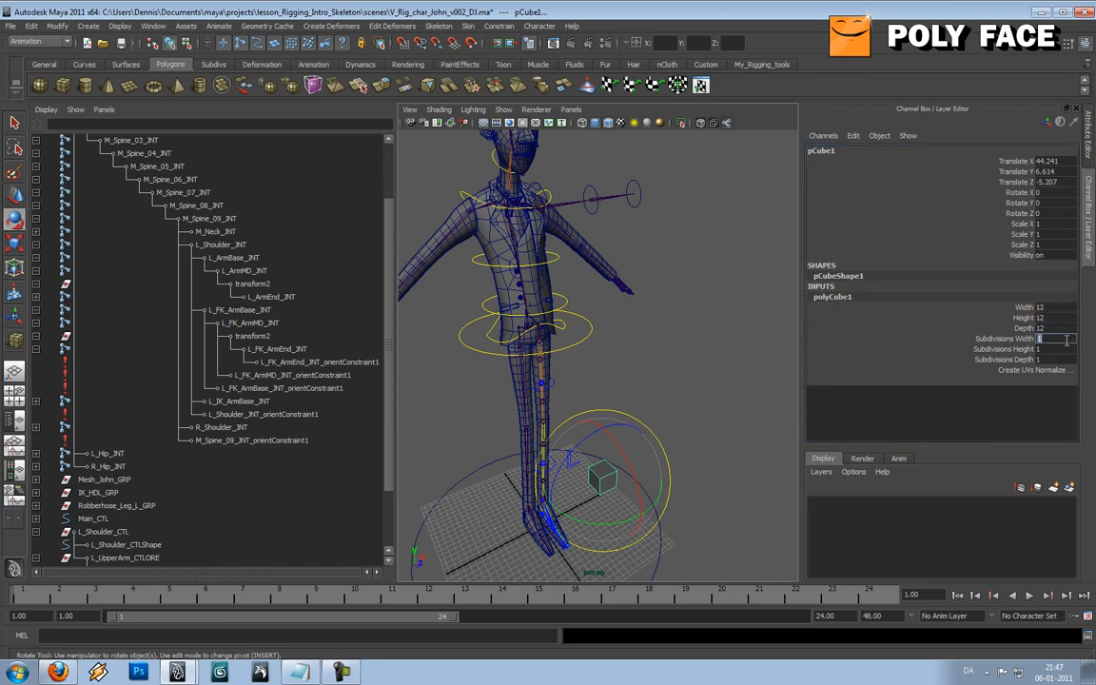
# Step: Move the cube to about X 30.2 and Z 3.8 beside the left foot, and deselect it
pyautogui.keyDown('alt'); pyautogui.moveTo(694, 412); pyautogui.dragTo(599, 532); pyautogui.keyUp('alt')
pyautogui.press('w')
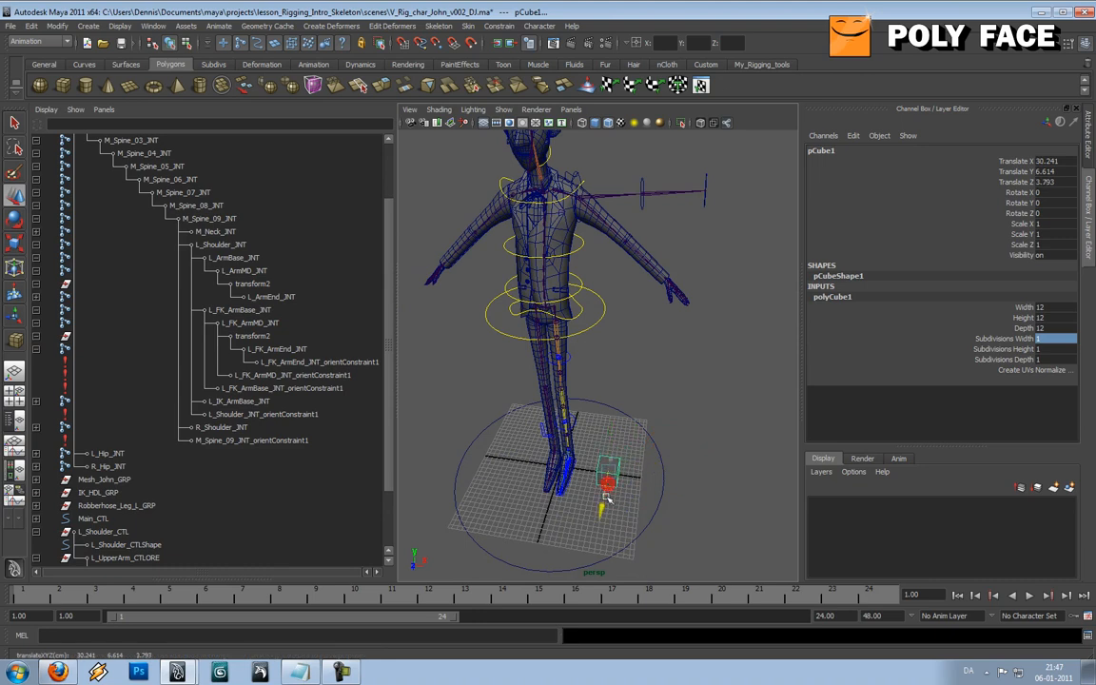
pyautogui.press('f')
pyautogui.keyDown('alt'); pyautogui.moveTo(613, 419); pyautogui.dragTo(631, 418); pyautogui.keyUp('alt')
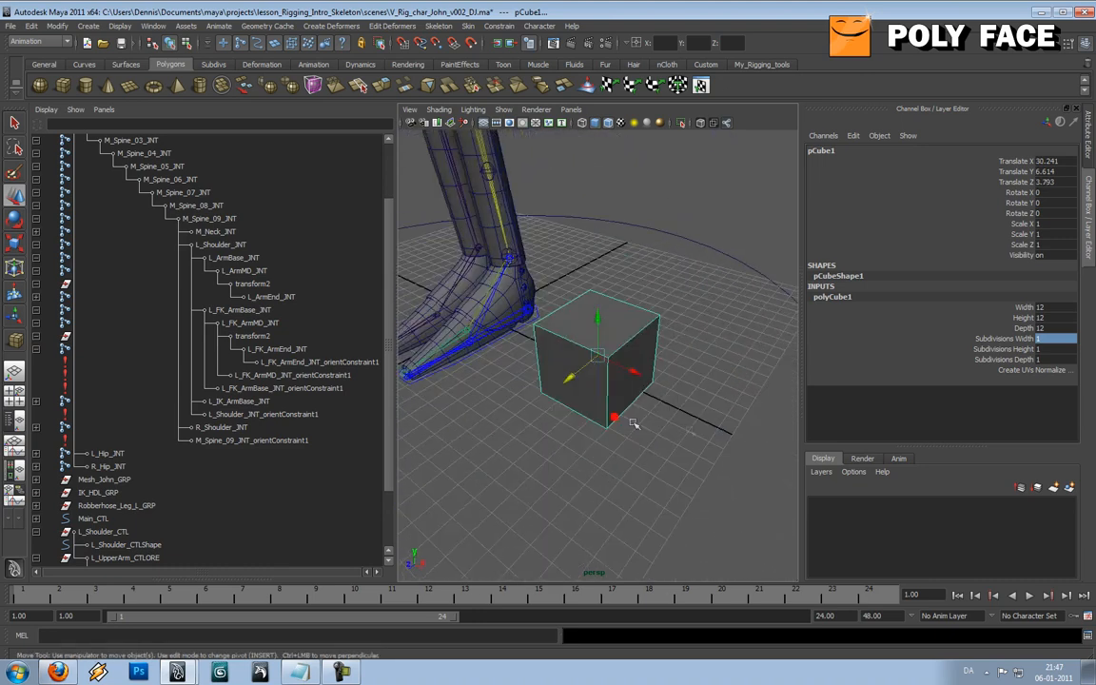
pyautogui.click(705, 411)
pyautogui.keyDown('alt'); pyautogui.moveTo(705, 411); pyautogui.dragTo(599, 399); pyautogui.keyUp('alt')
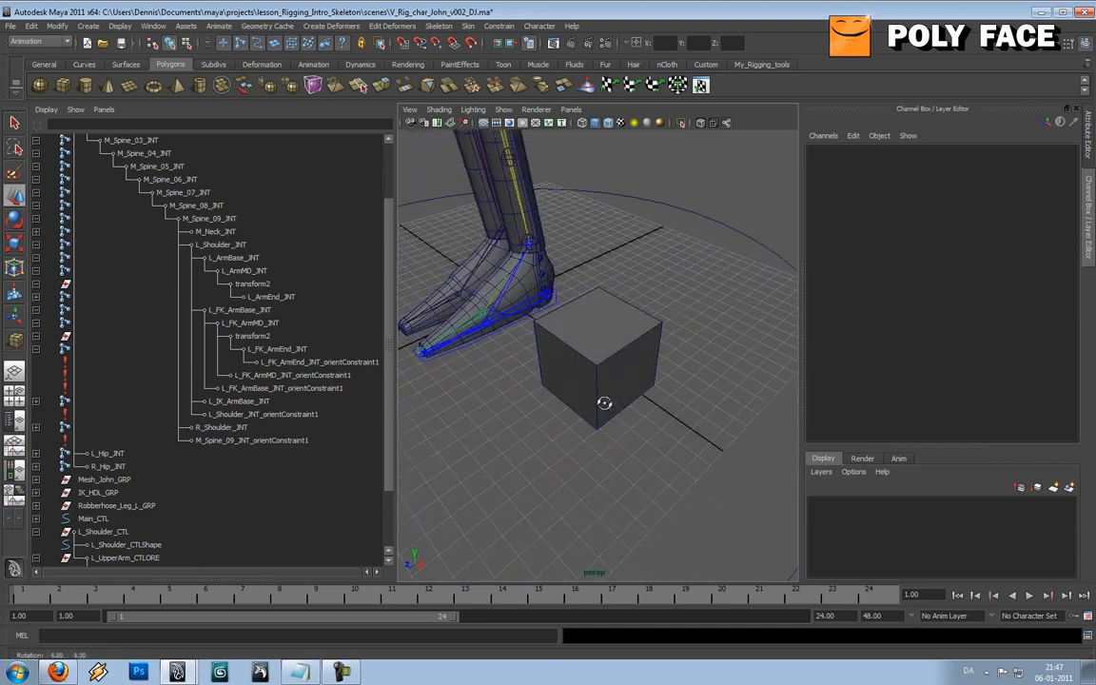
# Step: Activate the CV Curve Tool with its curve degree set to 1 Linear
pyautogui.click(90, 26)
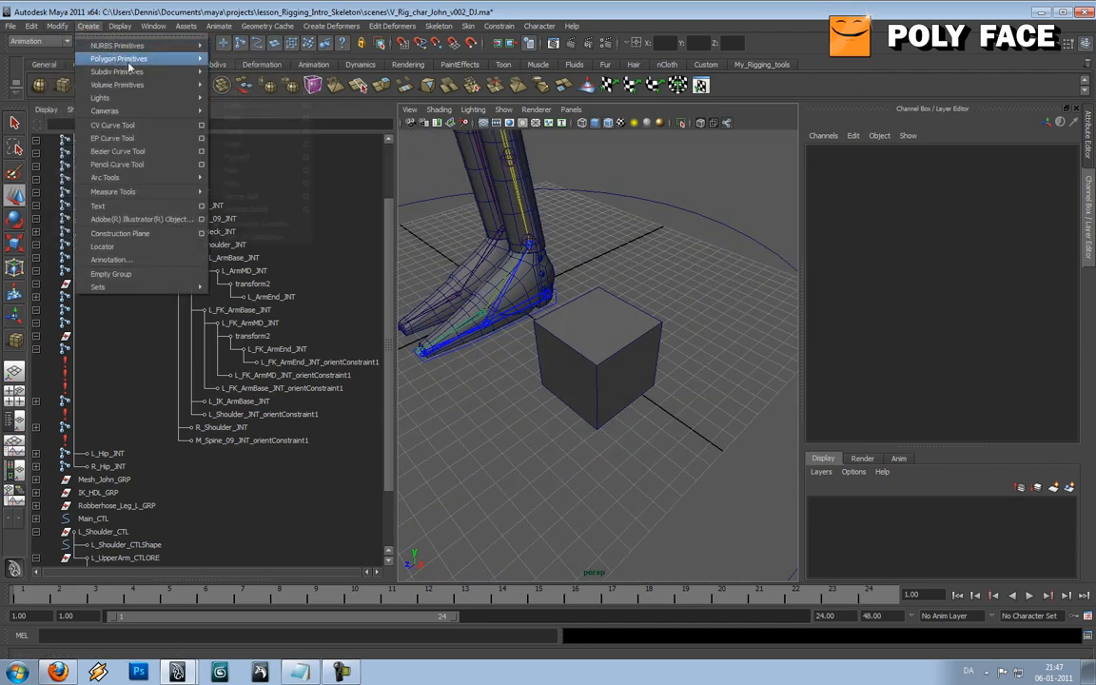
pyautogui.moveTo(150, 51)
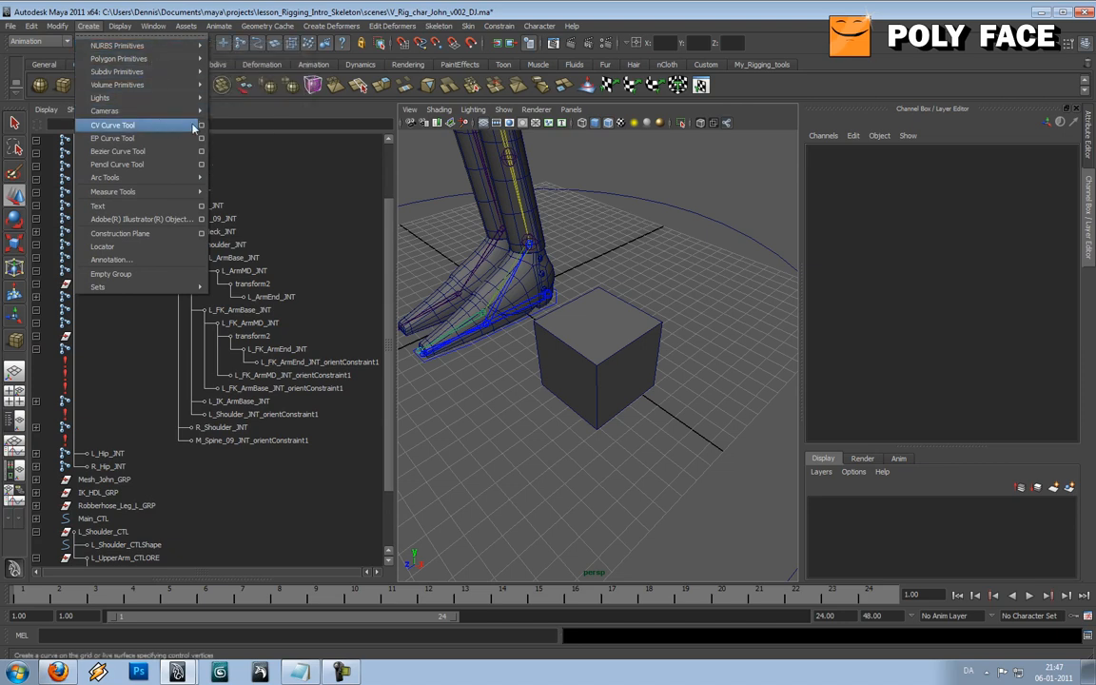
pyautogui.click(195, 126)
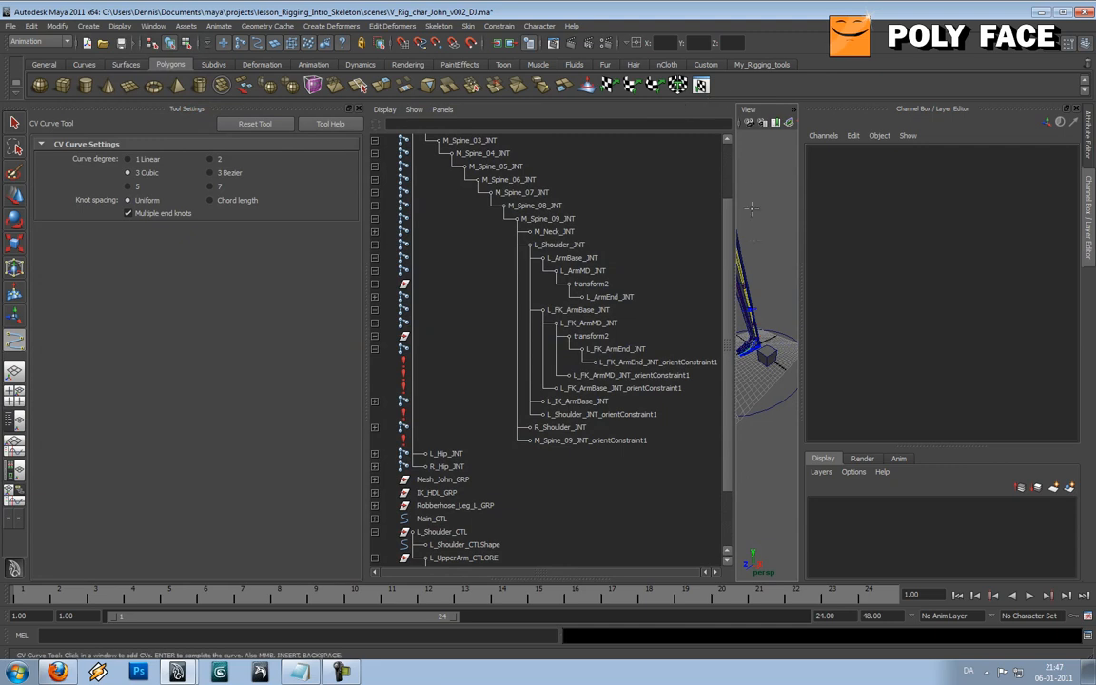
pyautogui.press('space')
pyautogui.keyDown('alt'); pyautogui.moveTo(580, 276); pyautogui.dragTo(636, 275); pyautogui.keyUp('alt')
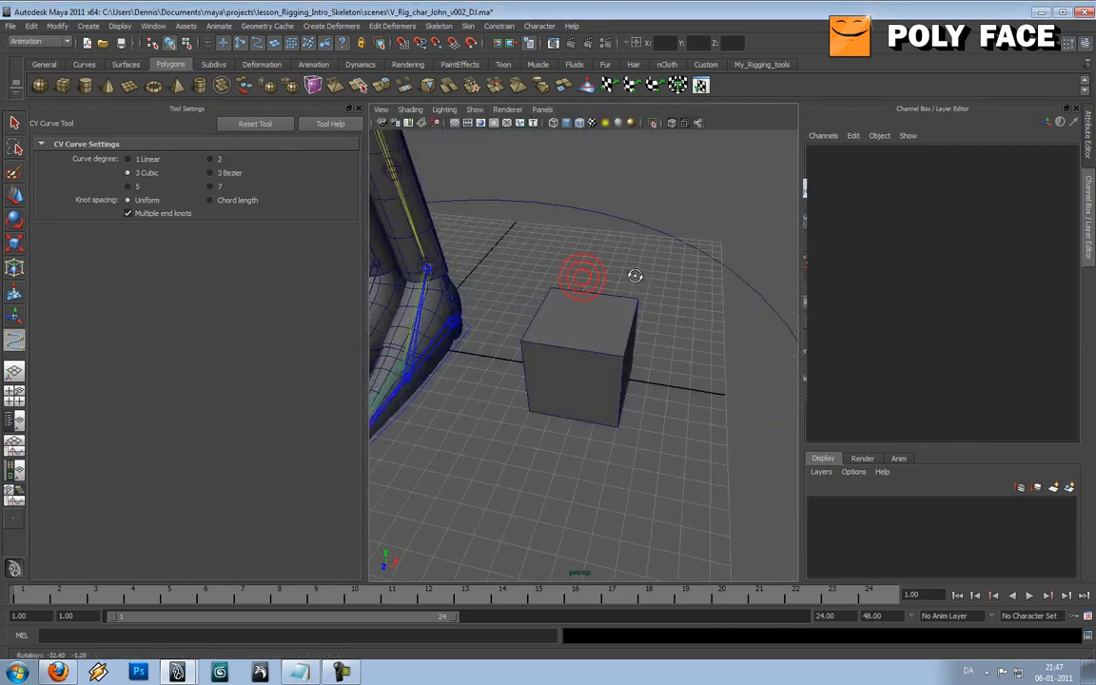
pyautogui.keyDown('alt'); pyautogui.moveTo(494, 234); pyautogui.dragTo(549, 319); pyautogui.keyUp('alt')
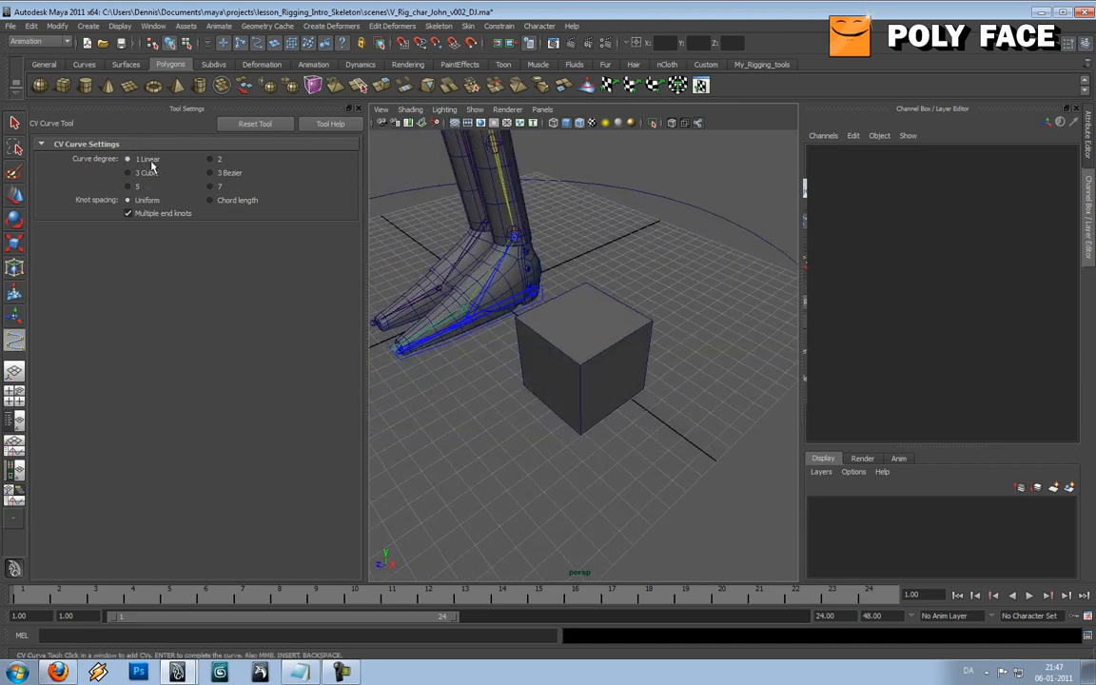
# Step: Try out the linear curve with four freehand points on the grid behind the cube and remove them
pyautogui.keyDown('alt'); pyautogui.moveTo(409, 249); pyautogui.dragTo(587, 314); pyautogui.keyUp('alt')
pyautogui.keyDown('alt'); pyautogui.moveTo(637, 282); pyautogui.dragTo(633, 286); pyautogui.keyUp('alt')
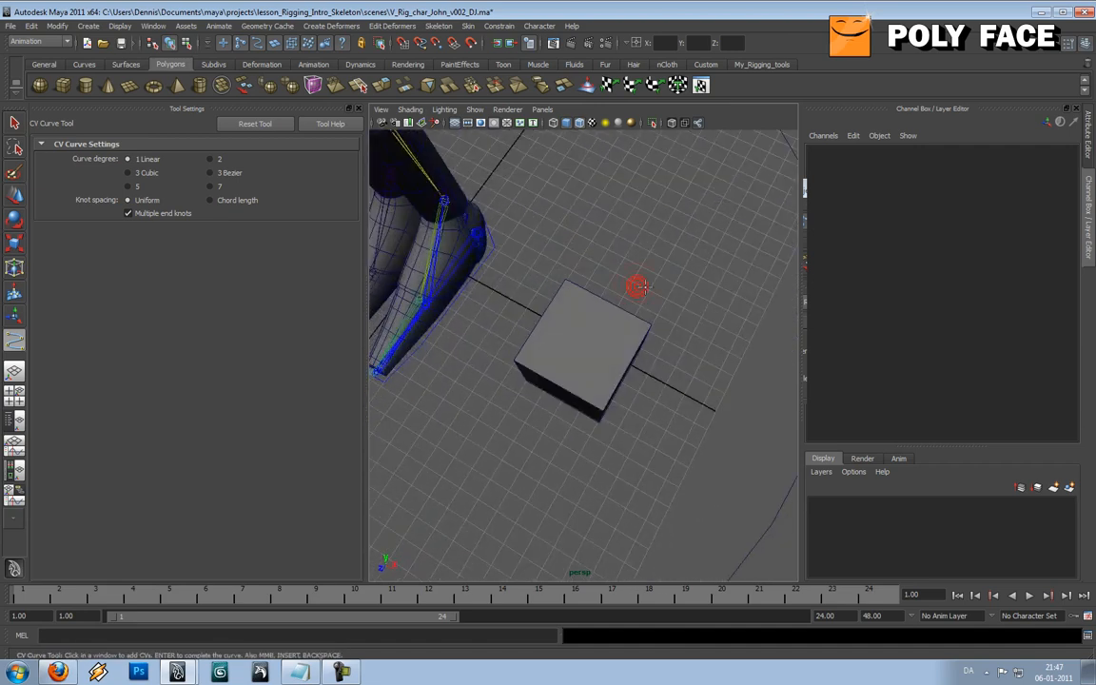
pyautogui.click(652, 282)
pyautogui.click(603, 228)
pyautogui.click(547, 265)
pyautogui.click(523, 292)
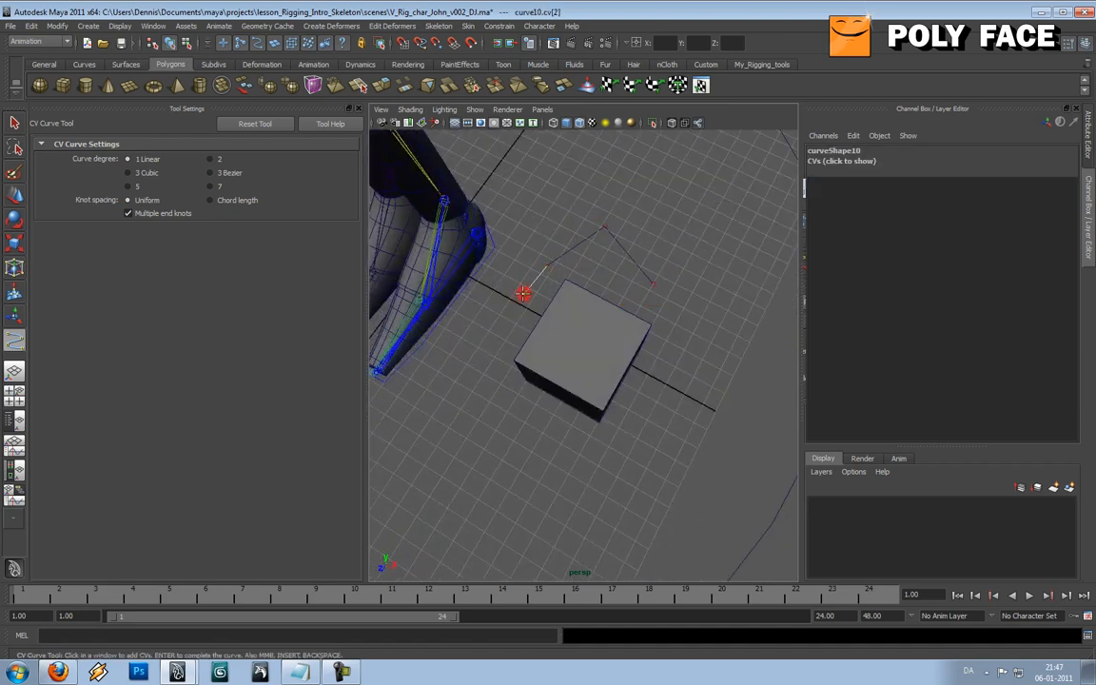
pyautogui.press('BackSpace')
pyautogui.press('BackSpace')
pyautogui.press('BackSpace')
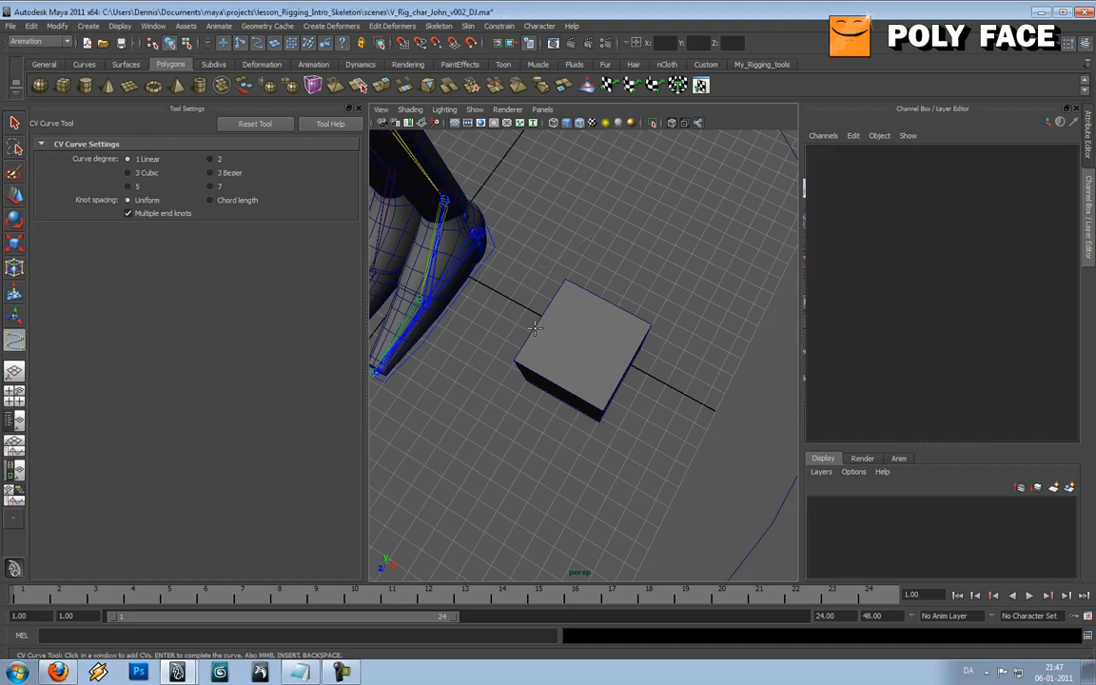
# Step: Trace the edges of the cube's two front faces with a linear curve whose points snap to the vertices
pyautogui.keyDown('alt'); pyautogui.moveTo(494, 289); pyautogui.dragTo(527, 292); pyautogui.keyUp('alt')
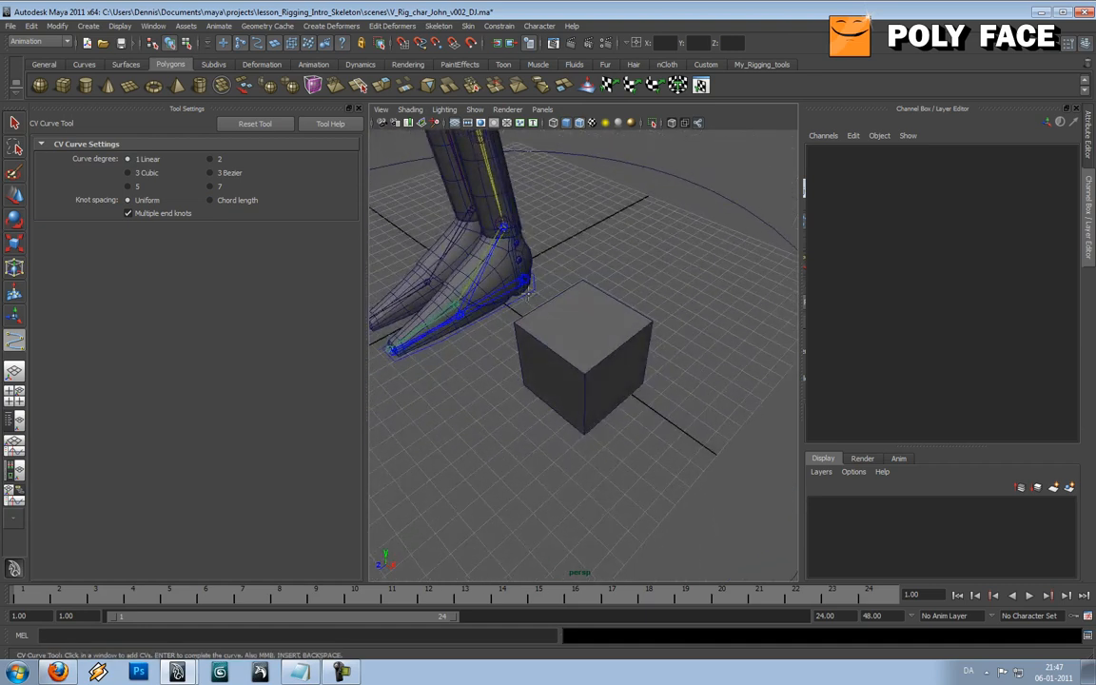
pyautogui.click(583, 371)
pyautogui.click(516, 323)
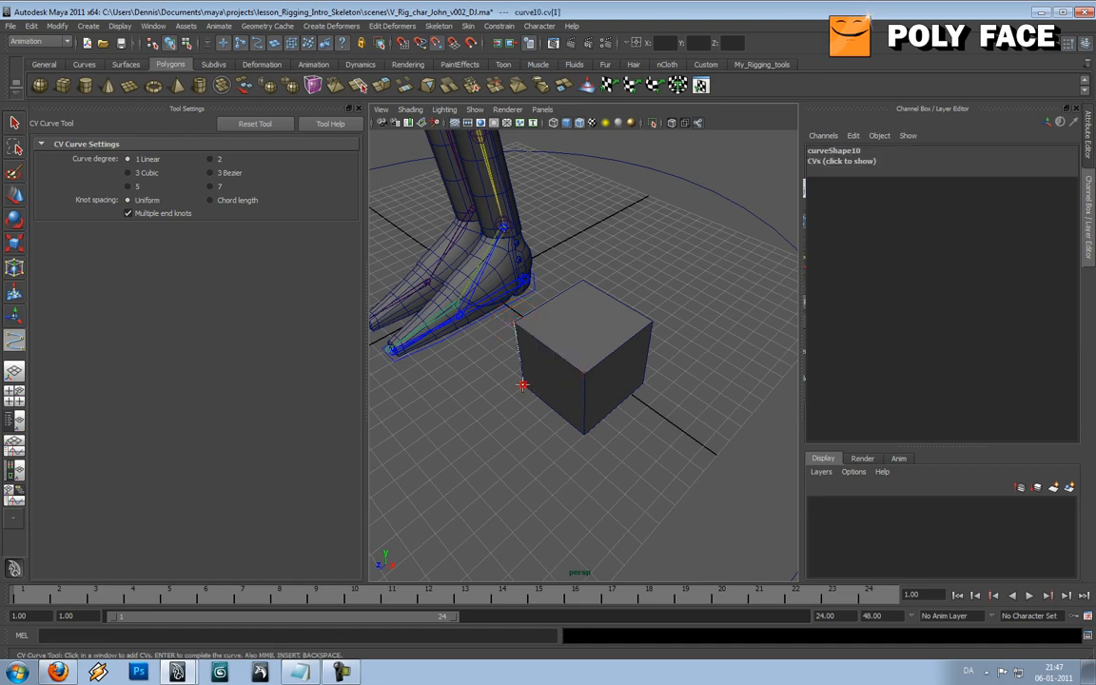
pyautogui.click(584, 432)
pyautogui.click(585, 373)
pyautogui.click(652, 322)
pyautogui.click(642, 382)
pyautogui.keyDown('alt'); pyautogui.moveTo(642, 383); pyautogui.dragTo(693, 363); pyautogui.keyUp('alt')
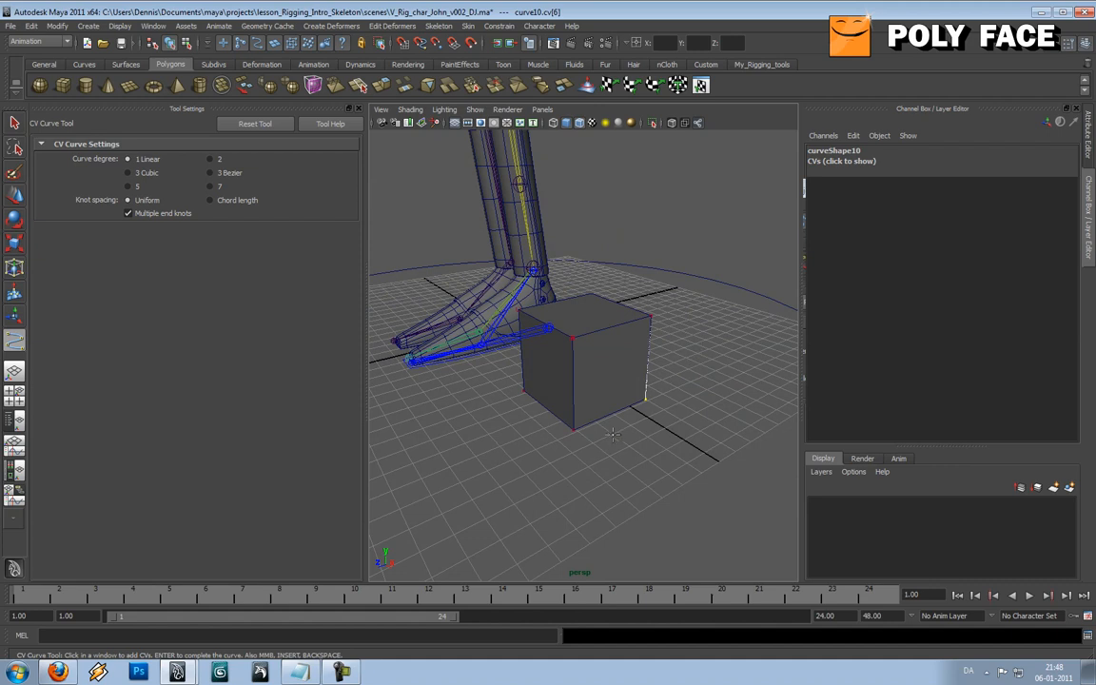
pyautogui.click(573, 429)
# Step: Continue the vertex-snapped linear curve around the remaining back edges of the cube
pyautogui.keyDown('alt'); pyautogui.moveTo(649, 453); pyautogui.dragTo(521, 429); pyautogui.keyUp('alt')
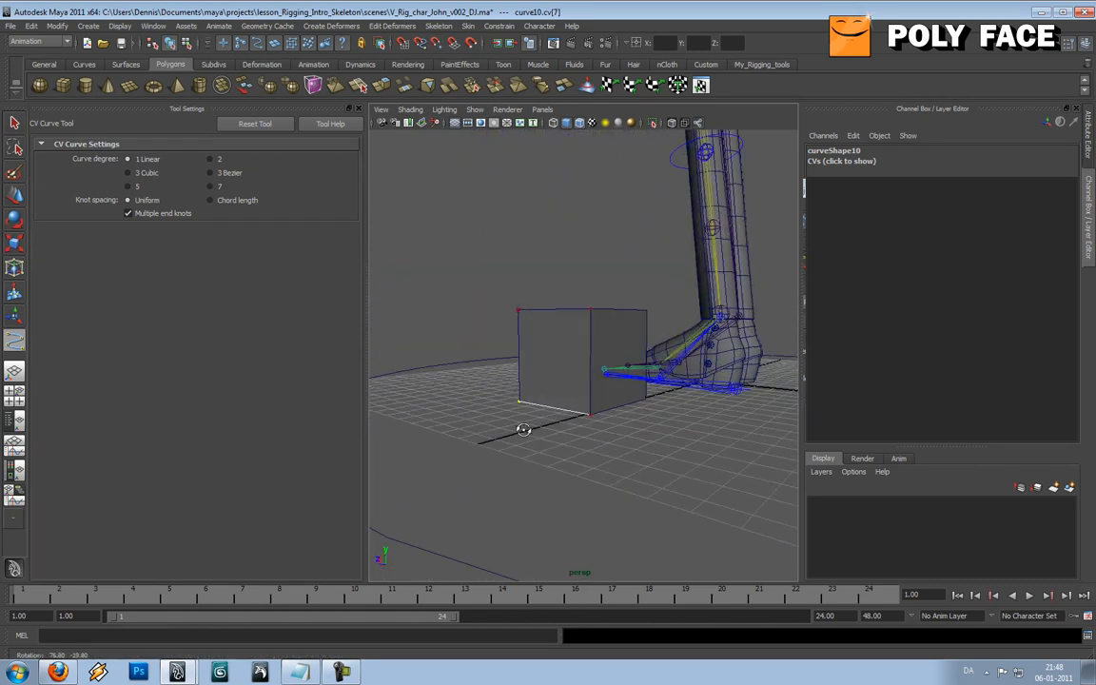
pyautogui.press('v')
pyautogui.keyDown('alt'); pyautogui.moveTo(727, 384); pyautogui.dragTo(628, 427); pyautogui.keyUp('alt')
pyautogui.press('v')
pyautogui.click(625, 423)
pyautogui.click(631, 350)
pyautogui.keyDown('alt'); pyautogui.moveTo(690, 361); pyautogui.dragTo(643, 350); pyautogui.keyUp('alt')
pyautogui.click(652, 332)
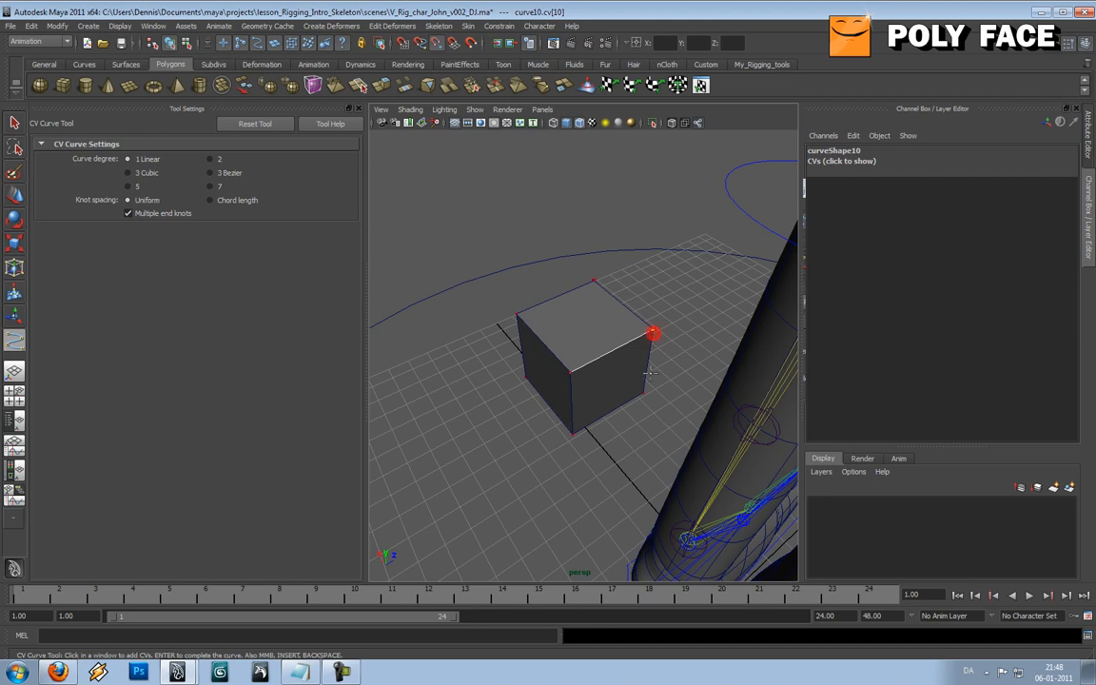
pyautogui.click(644, 390)
pyautogui.click(573, 433)
# Step: Finish the cube-shaped curve, raise it 15 units in Y clear of the cube, and delete it
pyautogui.keyDown('alt'); pyautogui.moveTo(574, 433); pyautogui.dragTo(806, 227); pyautogui.keyUp('alt')
pyautogui.press('w')
pyautogui.keyDown('alt'); pyautogui.moveTo(629, 244); pyautogui.dragTo(720, 220); pyautogui.keyUp('alt')
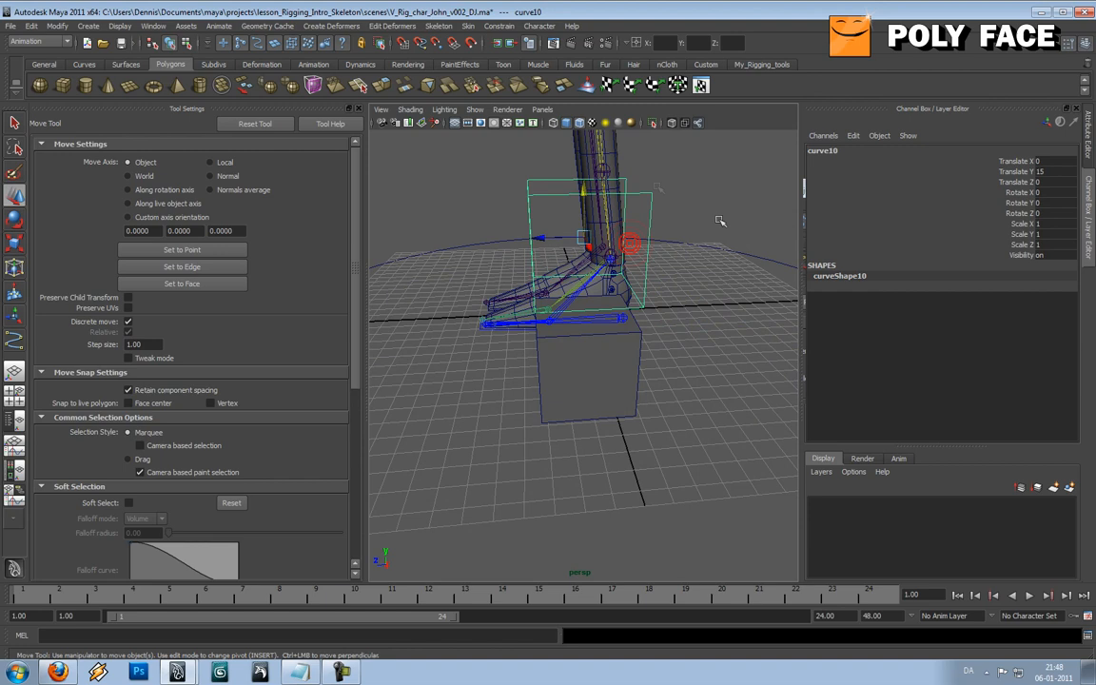
pyautogui.keyDown('alt'); pyautogui.moveTo(650, 237); pyautogui.dragTo(698, 310); pyautogui.keyUp('alt')
pyautogui.press('Delete')
# Step: Start a linear CV curve and trace the edges of the cube's top and front faces, snapping its points to the vertices
pyautogui.click(88, 25)
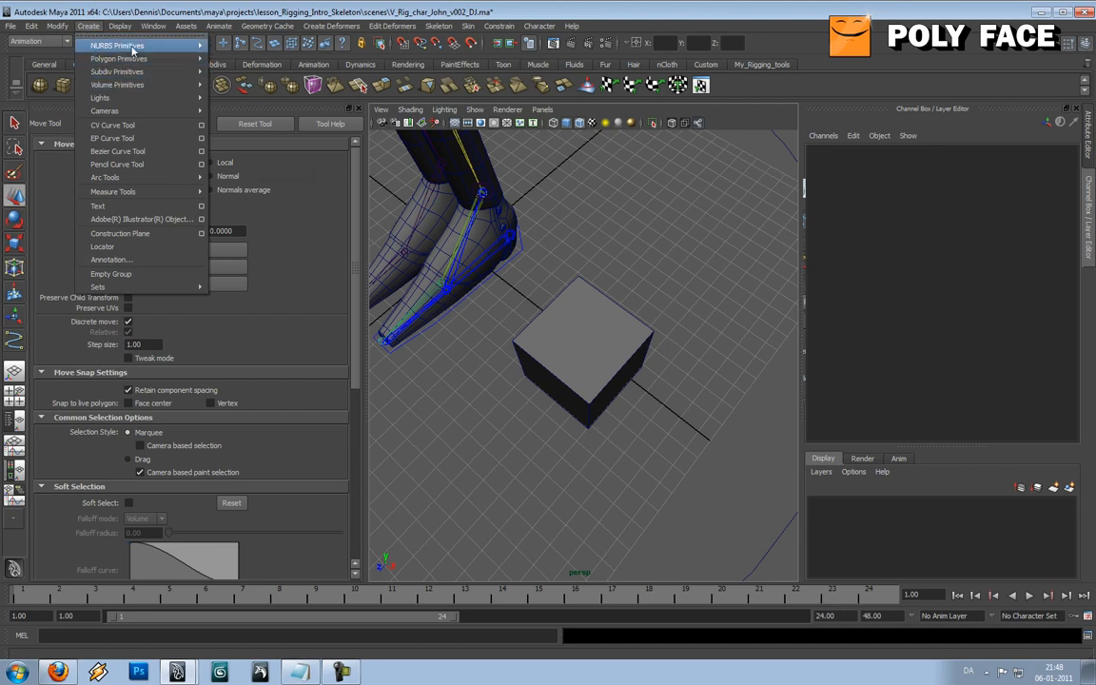
pyautogui.click(149, 125)
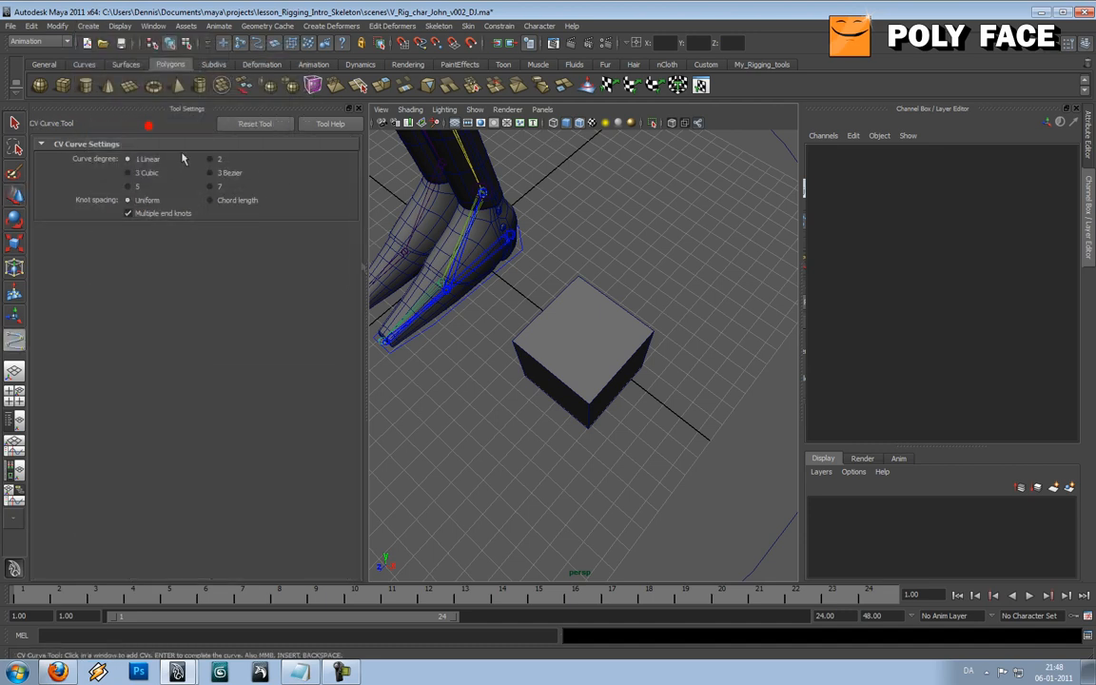
pyautogui.keyDown('alt'); pyautogui.moveTo(456, 305); pyautogui.dragTo(497, 318); pyautogui.keyUp('alt')
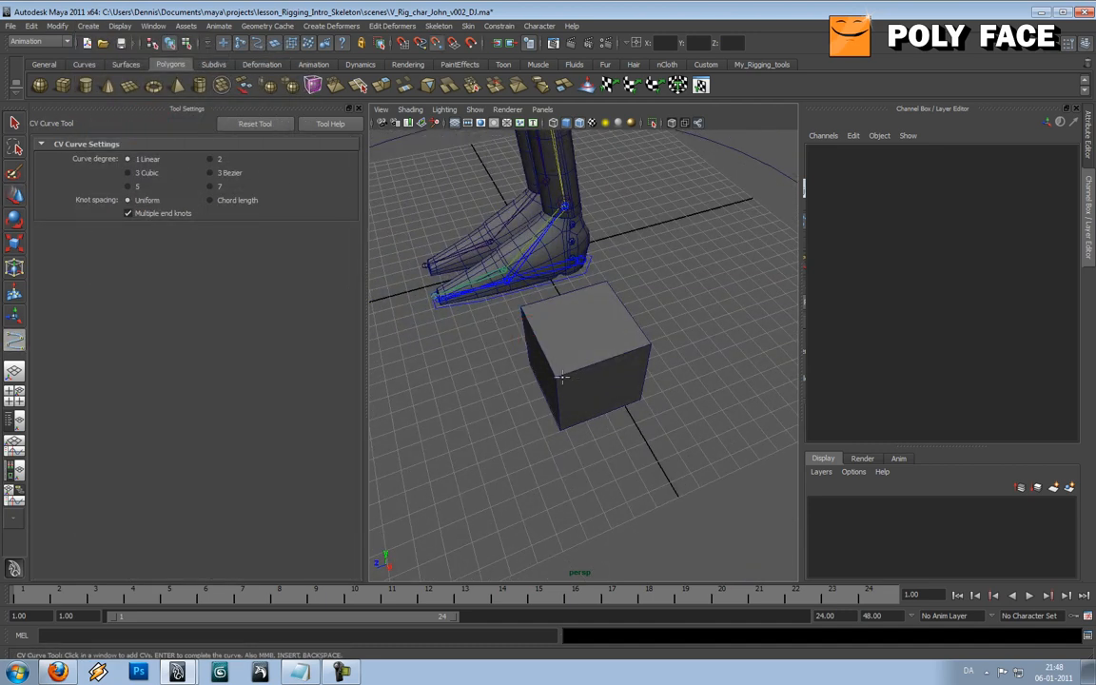
pyautogui.click(556, 377)
pyautogui.click(522, 307)
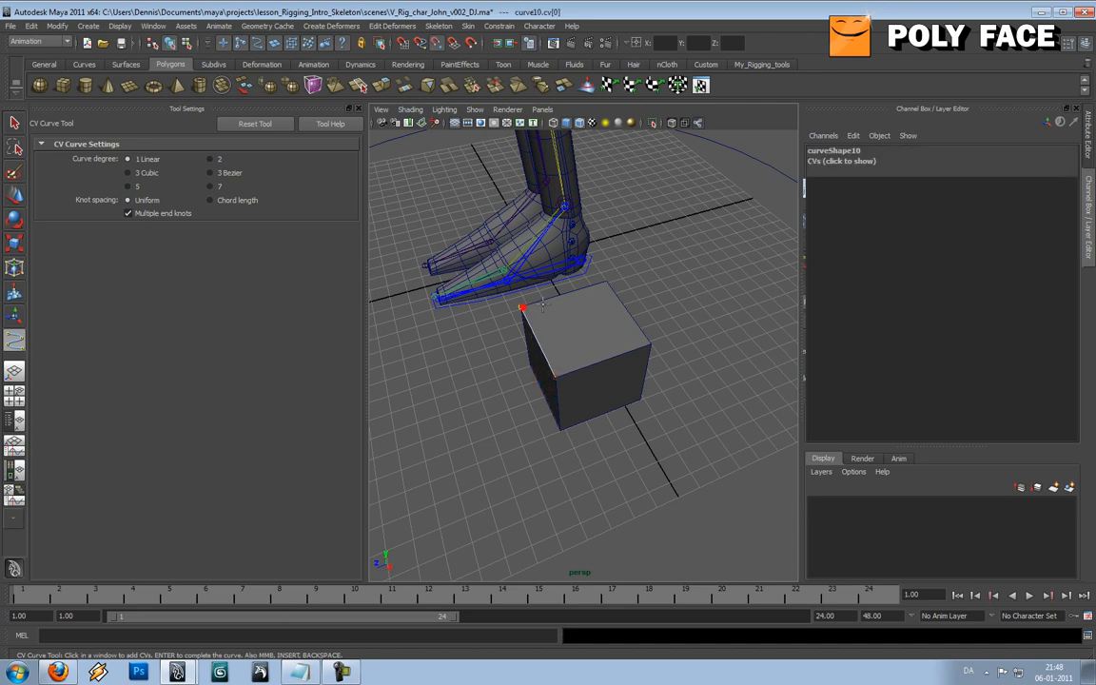
pyautogui.click(605, 277)
pyautogui.click(651, 340)
pyautogui.click(557, 376)
pyautogui.click(560, 429)
pyautogui.click(641, 402)
pyautogui.click(650, 340)
# Step: Continue the vertex-snapped linear curve along the cube's remaining edges and finish it
pyautogui.moveTo(651, 340)
pyautogui.keyDown('alt'); pyautogui.mouseDown()
pyautogui.moveTo(612, 342)
pyautogui.moveTo(647, 352)
pyautogui.mouseUp(); pyautogui.keyUp('alt')
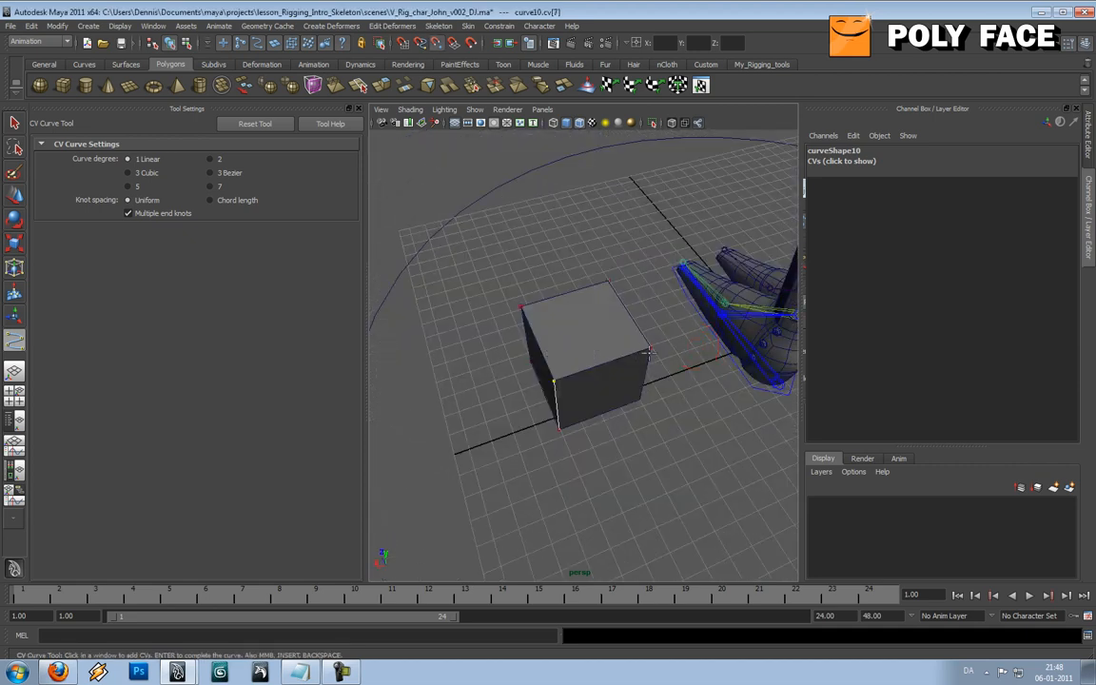
pyautogui.click(650, 348)
pyautogui.click(561, 429)
pyautogui.click(530, 363)
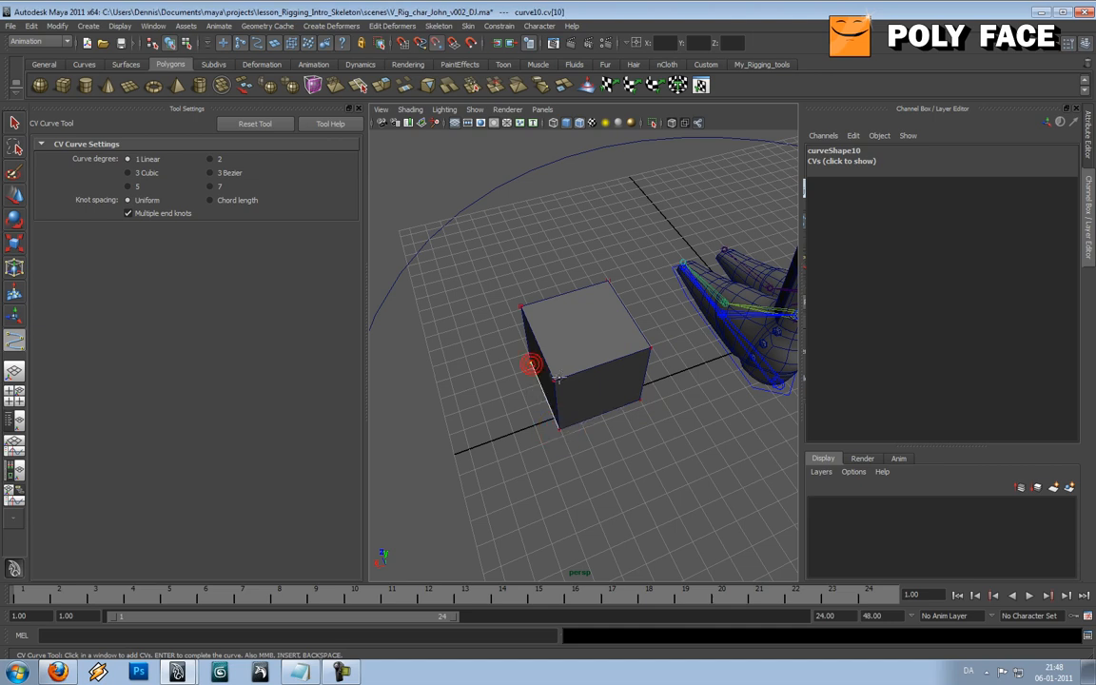
pyautogui.keyDown('alt'); pyautogui.moveTo(529, 362); pyautogui.dragTo(787, 369); pyautogui.keyUp('alt')
pyautogui.click(532, 410)
pyautogui.click(520, 356)
pyautogui.moveTo(520, 356)
pyautogui.keyDown('alt'); pyautogui.mouseDown()
pyautogui.moveTo(689, 372)
pyautogui.moveTo(543, 359)
pyautogui.mouseUp(); pyautogui.keyUp('alt')
pyautogui.click(529, 342)
pyautogui.click(625, 422)
pyautogui.press('Return')
# Step: Raise the finished cube-shaped curve 16 units in Y above the polygon cube
pyautogui.press('w')
pyautogui.keyDown('alt'); pyautogui.moveTo(672, 342); pyautogui.dragTo(428, 354); pyautogui.keyUp('alt')
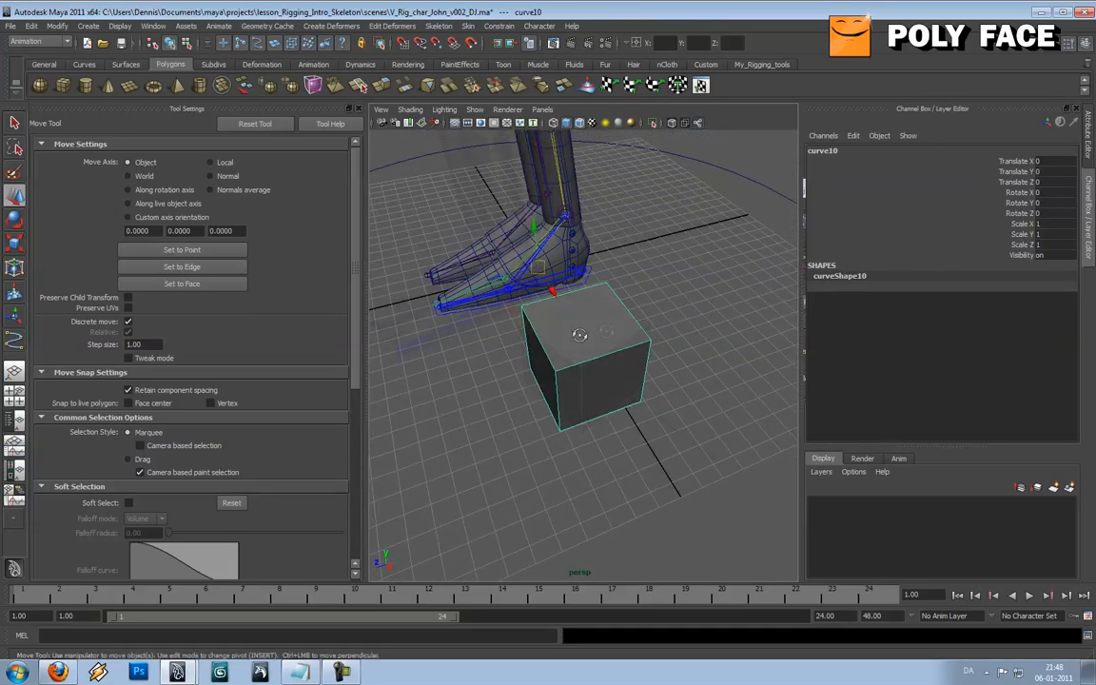
pyautogui.keyDown('alt'); pyautogui.moveTo(579, 335); pyautogui.dragTo(412, 248); pyautogui.keyUp('alt')
pyautogui.moveTo(399, 293); pyautogui.dragTo(406, 186)
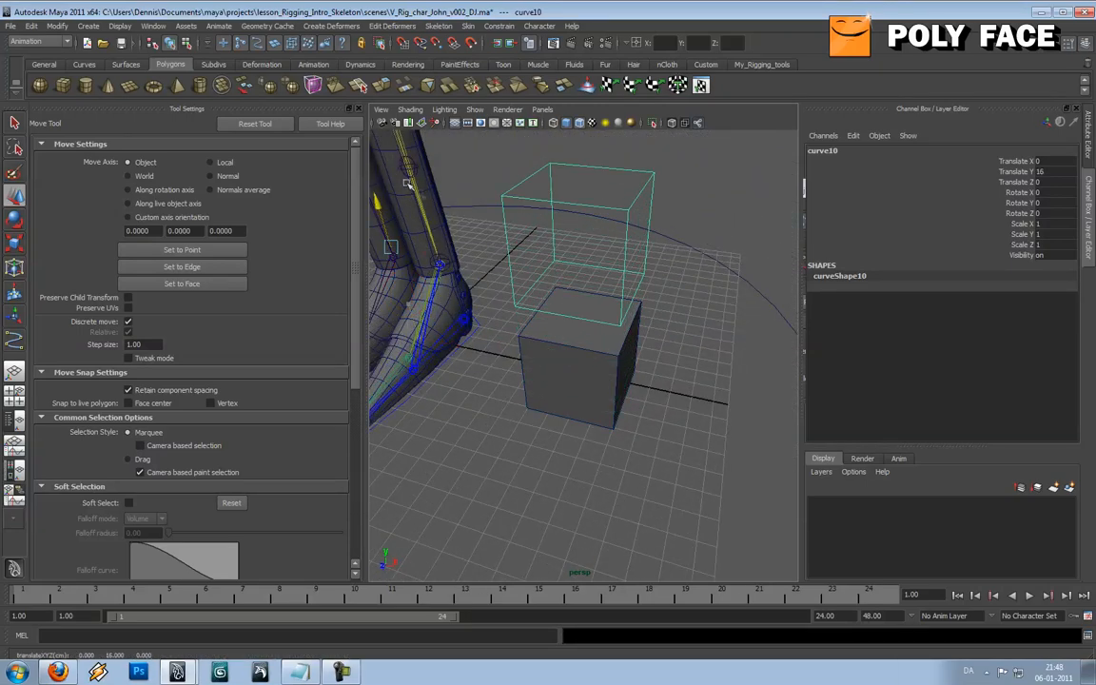
pyautogui.scroll(-5, 582, 278)
# Step: Delete the polygon cube used as the tracing template and select the cube-shaped curve
pyautogui.keyDown('alt'); pyautogui.moveTo(582, 277); pyautogui.dragTo(528, 302); pyautogui.keyUp('alt')
pyautogui.click(577, 367)
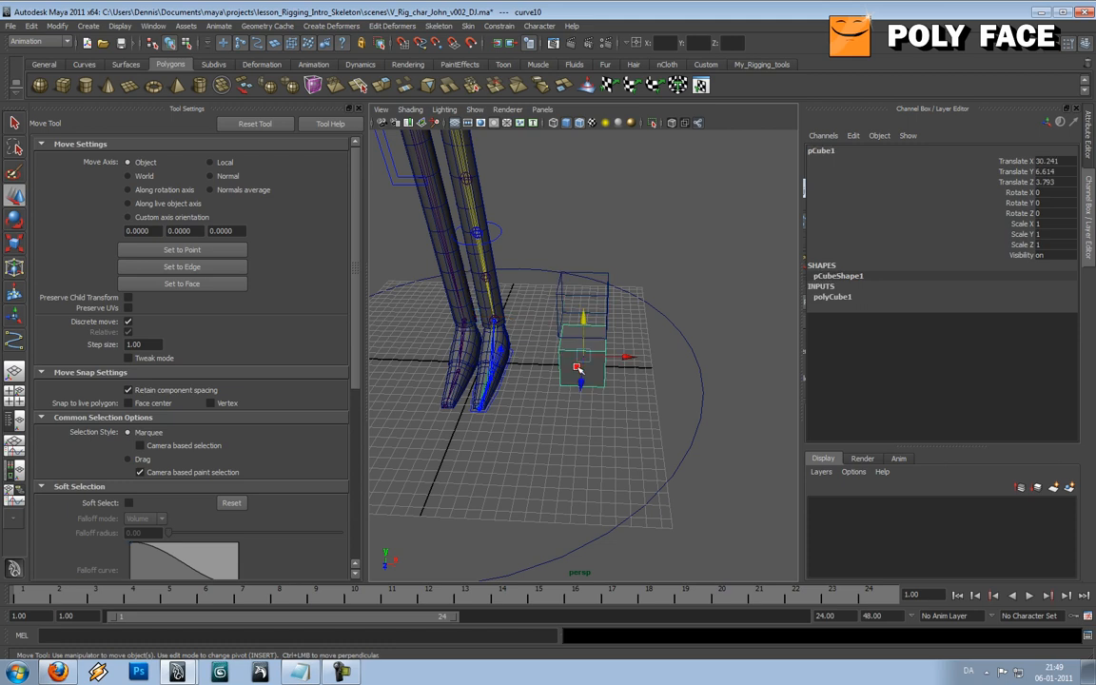
pyautogui.click(590, 333)
pyautogui.click(591, 337)
# Step: Center the pivot of the cube-shaped curve
pyautogui.keyDown('alt'); pyautogui.moveTo(592, 337); pyautogui.dragTo(626, 304); pyautogui.keyUp('alt')
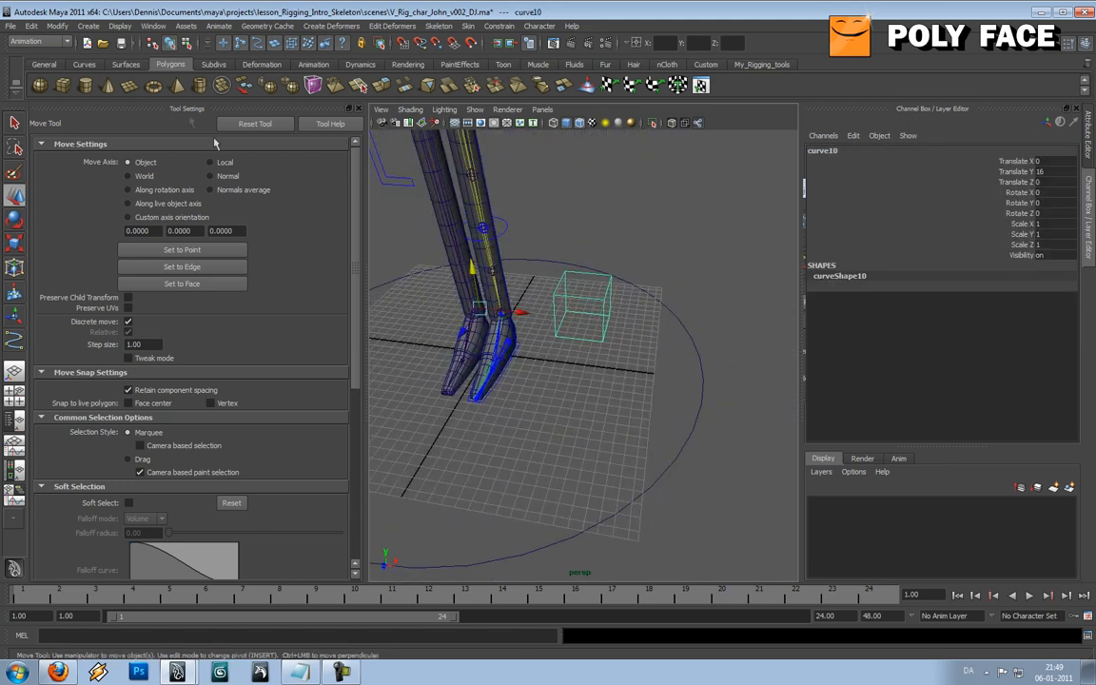
pyautogui.click(57, 26)
pyautogui.moveTo(41, 28)
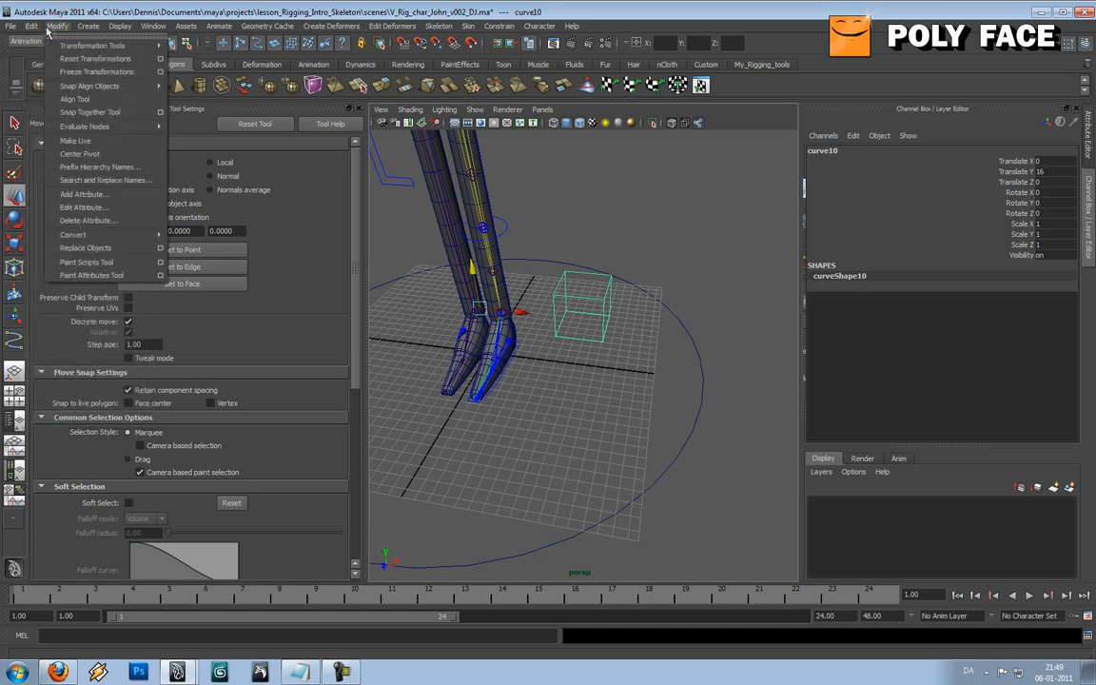
pyautogui.click(107, 157)
# Step: Move the cube-shaped curve up to the left hand and snap it onto the wrist joint
pyautogui.scroll(-6, 504, 266)
pyautogui.keyDown('alt'); pyautogui.moveTo(505, 266); pyautogui.dragTo(506, 295); pyautogui.keyUp('alt')
pyautogui.scroll(5, 611, 313)
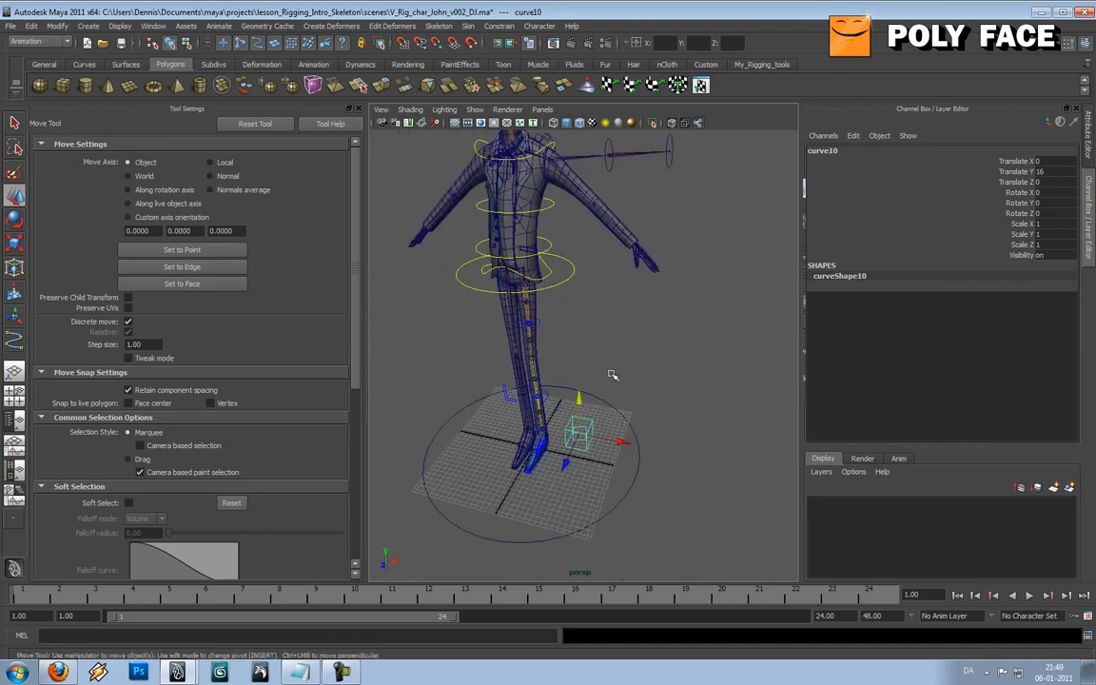
pyautogui.moveTo(578, 434); pyautogui.dragTo(557, 239)
pyautogui.press('f')
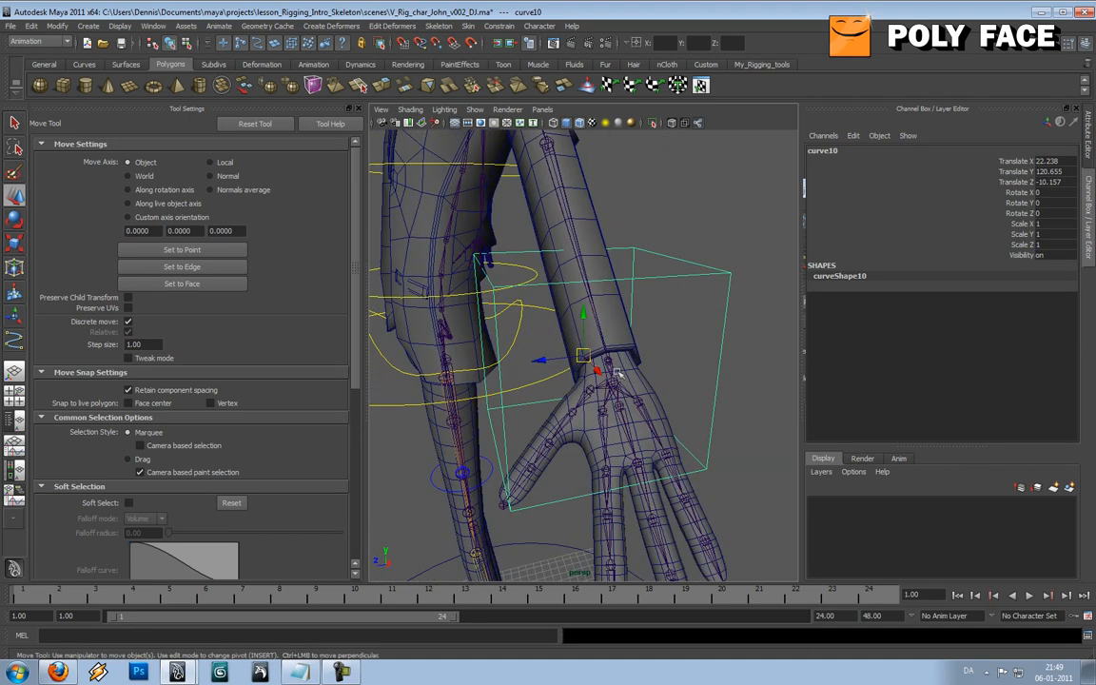
pyautogui.moveTo(600, 348); pyautogui.dragTo(568, 365)
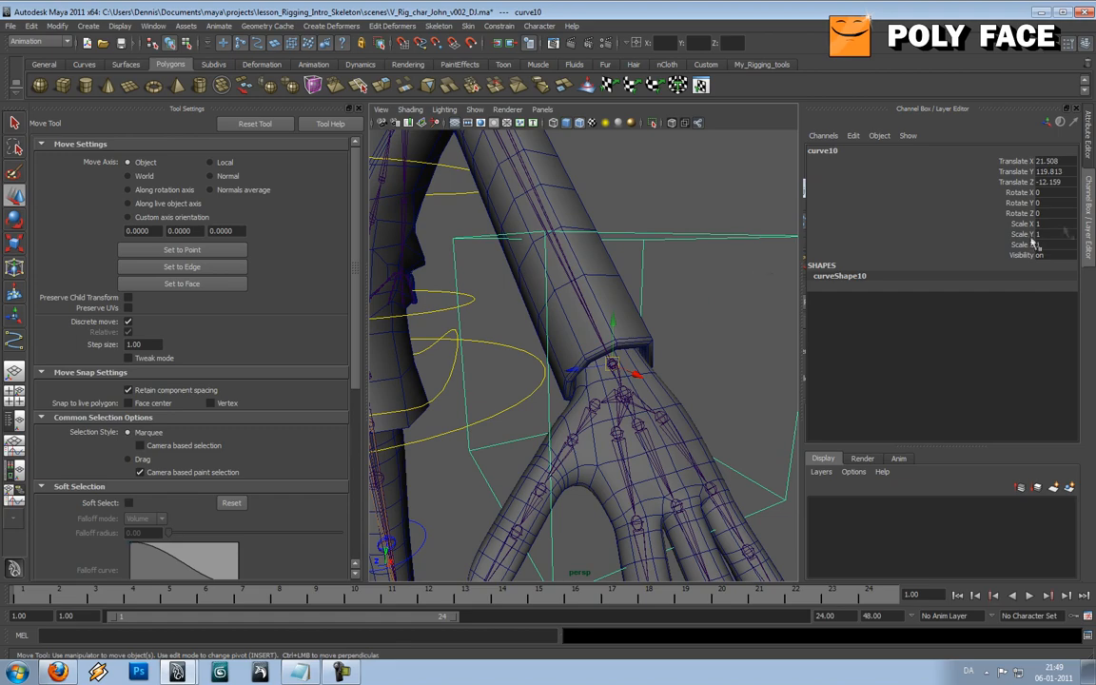
# Step: Parent the cube curve to L_ArmEnd_JNT and set its X, Y and Z rotation to 0 to match the joint's orientation
pyautogui.keyDown('alt'); pyautogui.moveTo(614, 288); pyautogui.dragTo(711, 339); pyautogui.keyUp('alt')
pyautogui.keyDown('alt'); pyautogui.moveTo(581, 285); pyautogui.dragTo(606, 313); pyautogui.keyUp('alt')
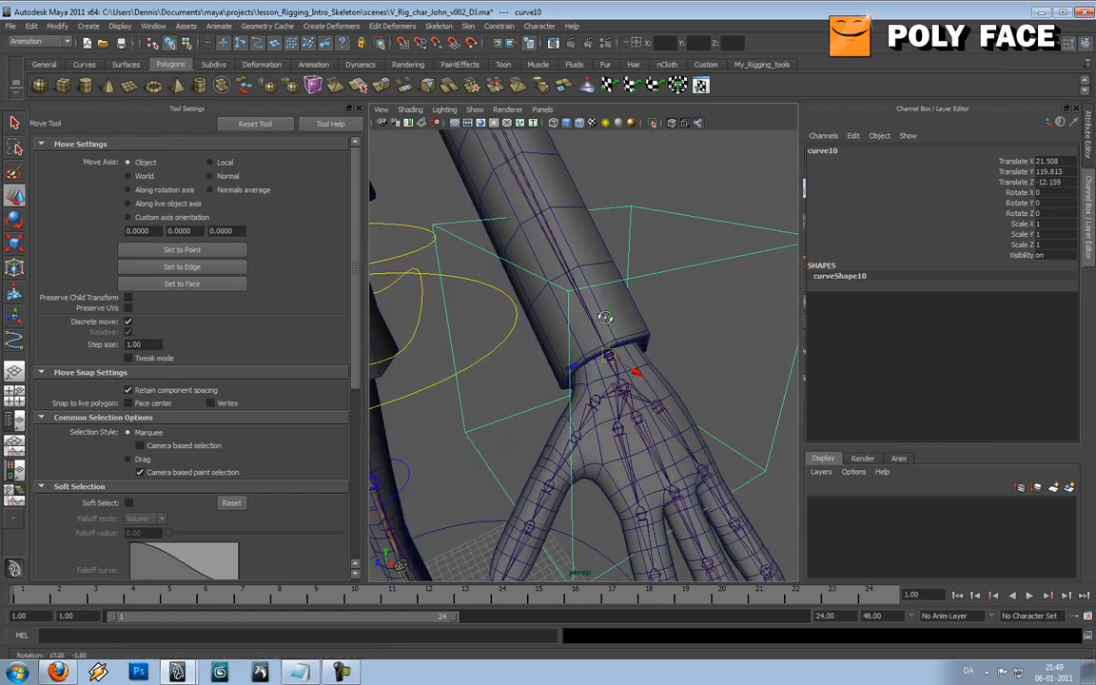
pyautogui.click(616, 367)
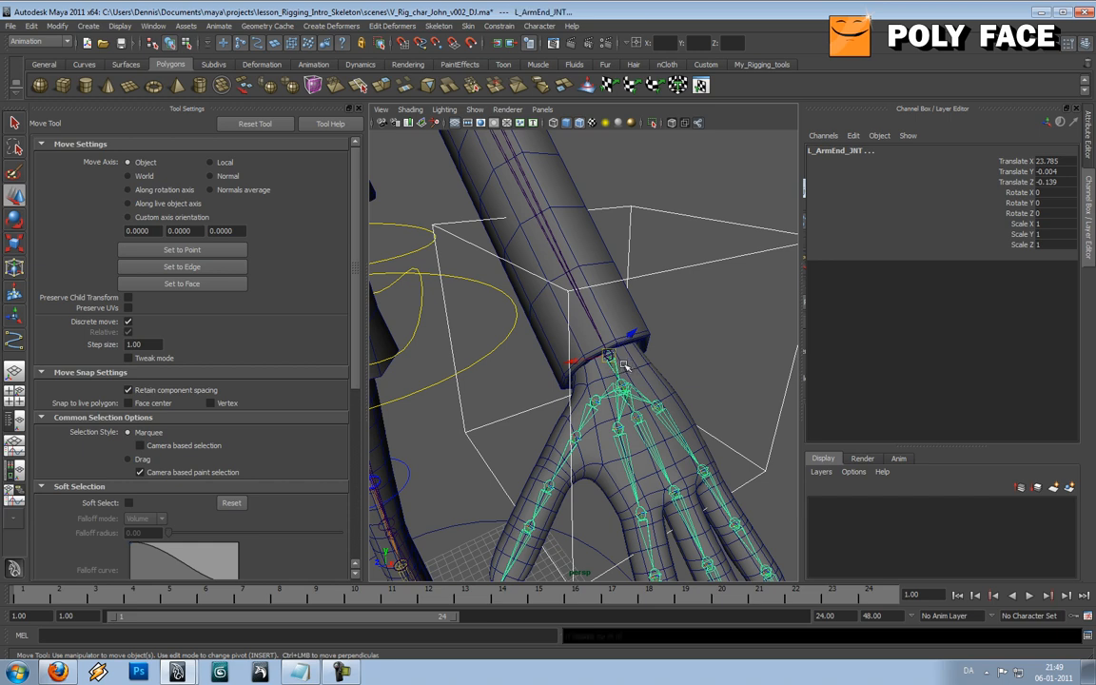
pyautogui.press('Up')
pyautogui.moveTo(1046, 191); pyautogui.dragTo(1042, 213)
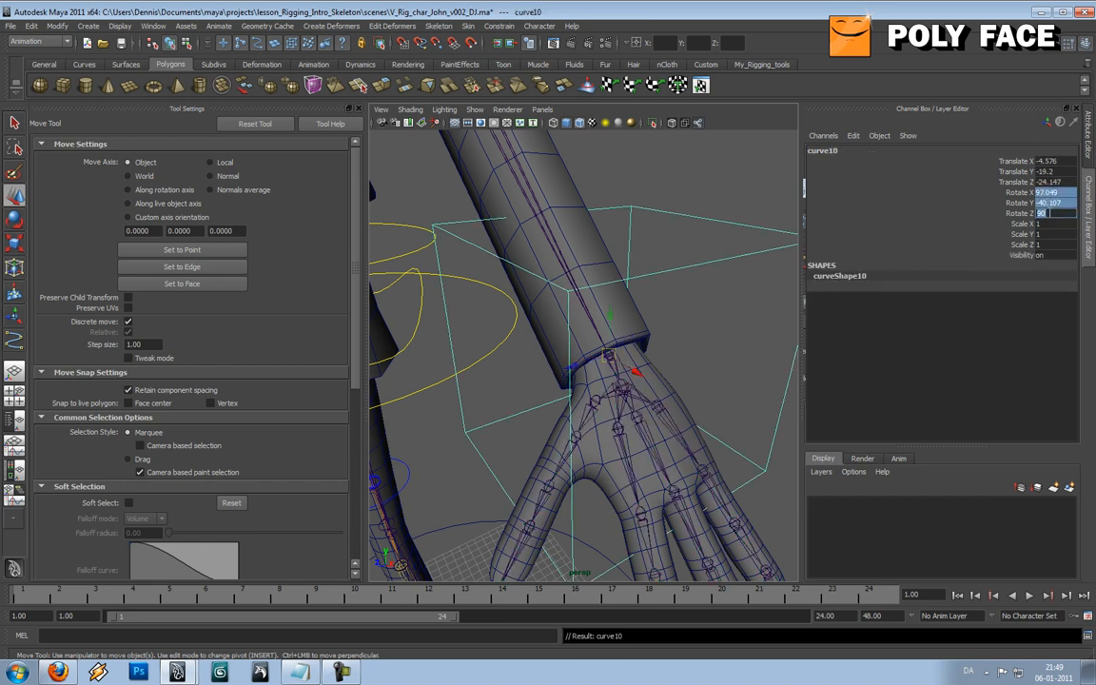
pyautogui.write('0')
pyautogui.press('Tab')
# Step: Unparent the aligned cube curve from the wrist joint
pyautogui.keyDown('alt'); pyautogui.moveTo(710, 295); pyautogui.dragTo(660, 297, button='right'); pyautogui.keyUp('alt')
pyautogui.keyDown('alt'); pyautogui.moveTo(660, 297); pyautogui.dragTo(687, 292); pyautogui.keyUp('alt')
pyautogui.keyDown('alt'); pyautogui.moveTo(665, 340); pyautogui.dragTo(604, 354); pyautogui.keyUp('alt')
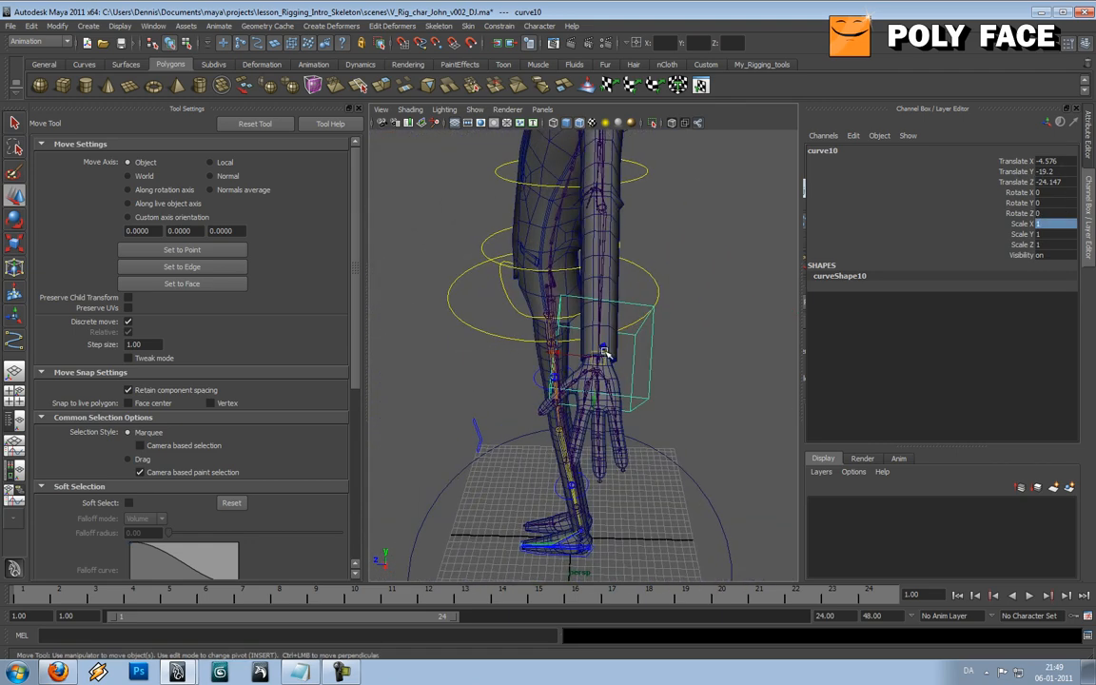
pyautogui.hotkey('shift', 'p')
pyautogui.keyDown('alt'); pyautogui.moveTo(606, 355); pyautogui.dragTo(658, 350); pyautogui.keyUp('alt')
pyautogui.keyDown('alt'); pyautogui.moveTo(658, 350); pyautogui.dragTo(681, 342, button='right'); pyautogui.keyUp('alt')
pyautogui.keyDown('alt'); pyautogui.moveTo(682, 343); pyautogui.dragTo(679, 346); pyautogui.keyUp('alt')
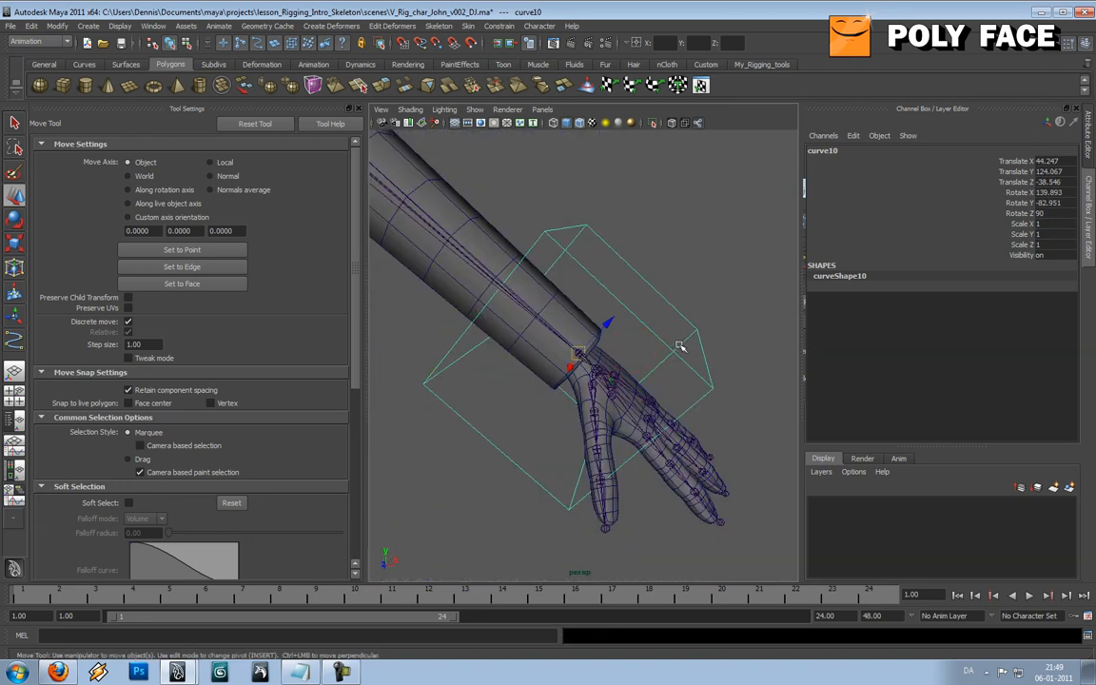
# Step: Scale the cube curve around the left wrist uniformly to 0.63
pyautogui.press('r')
pyautogui.moveTo(577, 355); pyautogui.dragTo(502, 415)
pyautogui.hotkey('ctrl', 'z')
pyautogui.press('space')
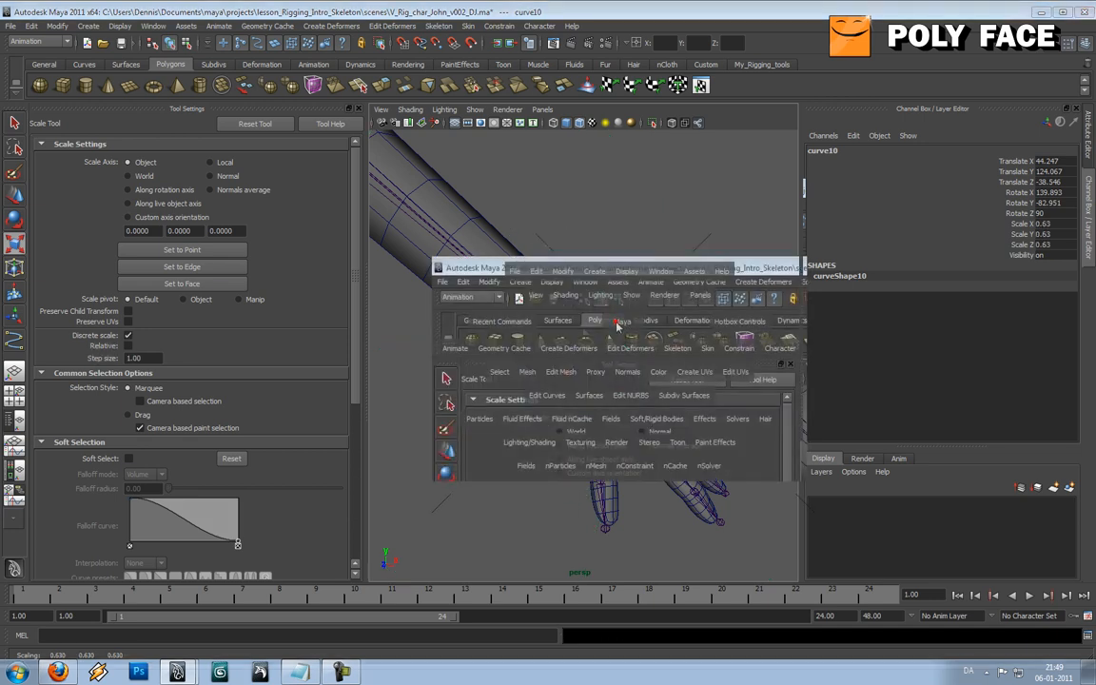
pyautogui.keyDown('alt'); pyautogui.moveTo(621, 323); pyautogui.dragTo(442, 378); pyautogui.keyUp('alt')
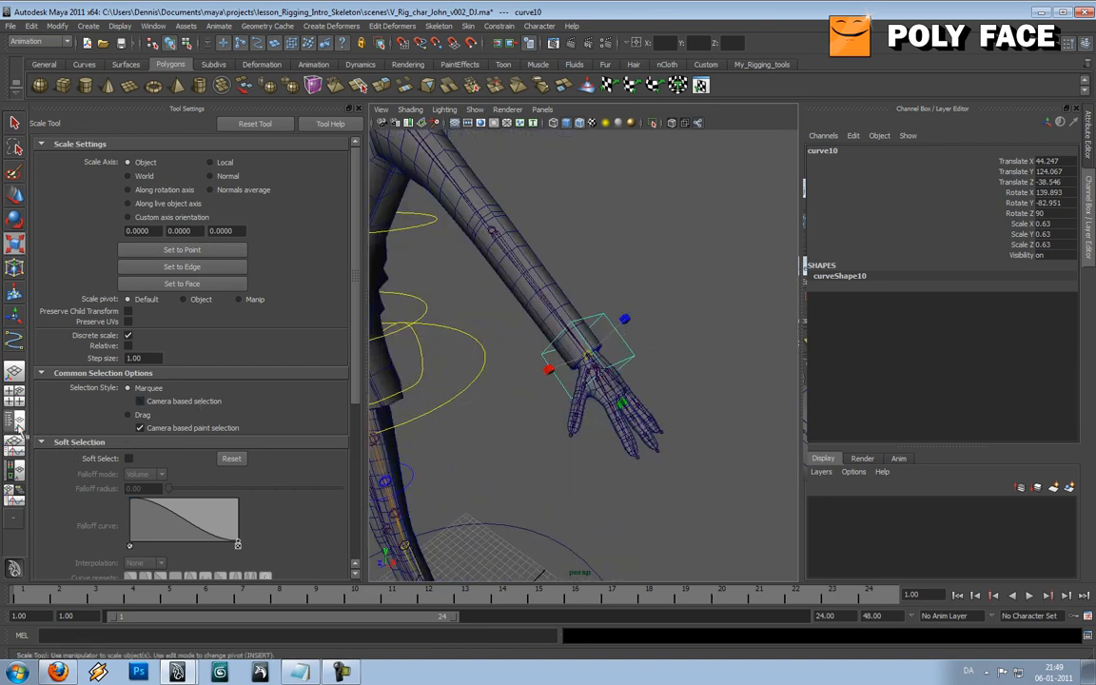
# Step: Display a widened Outliner in place of the tool settings and collapse the L_Shoulder_CTL hierarchy
pyautogui.click(15, 392)
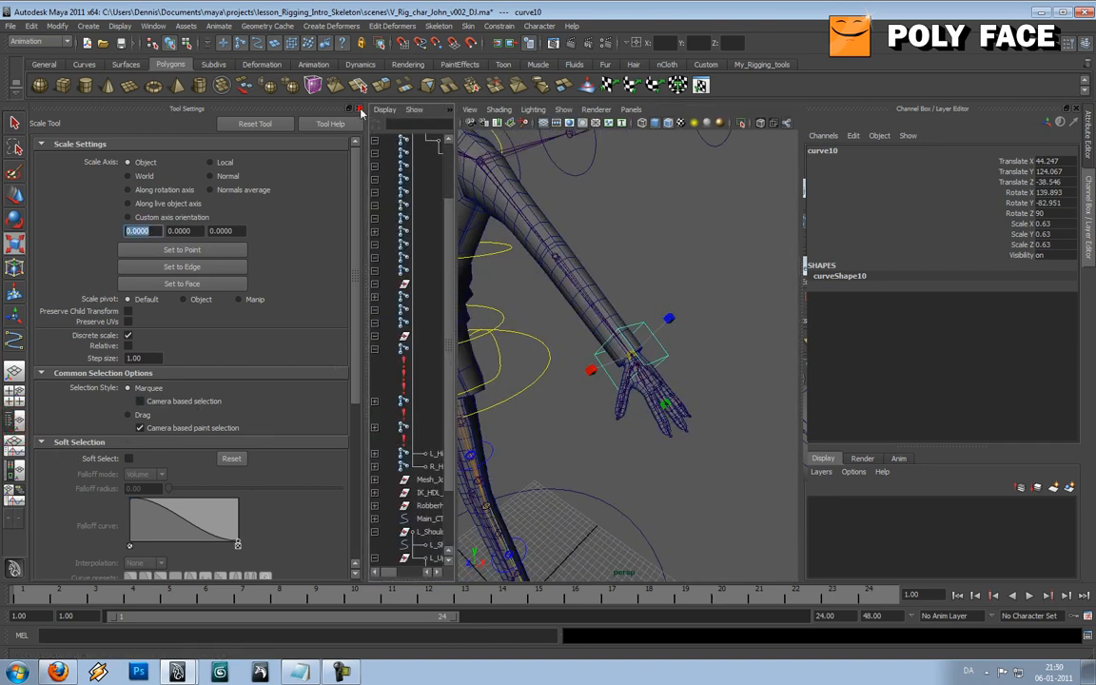
pyautogui.click(358, 108)
pyautogui.moveTo(115, 310); pyautogui.dragTo(334, 316)
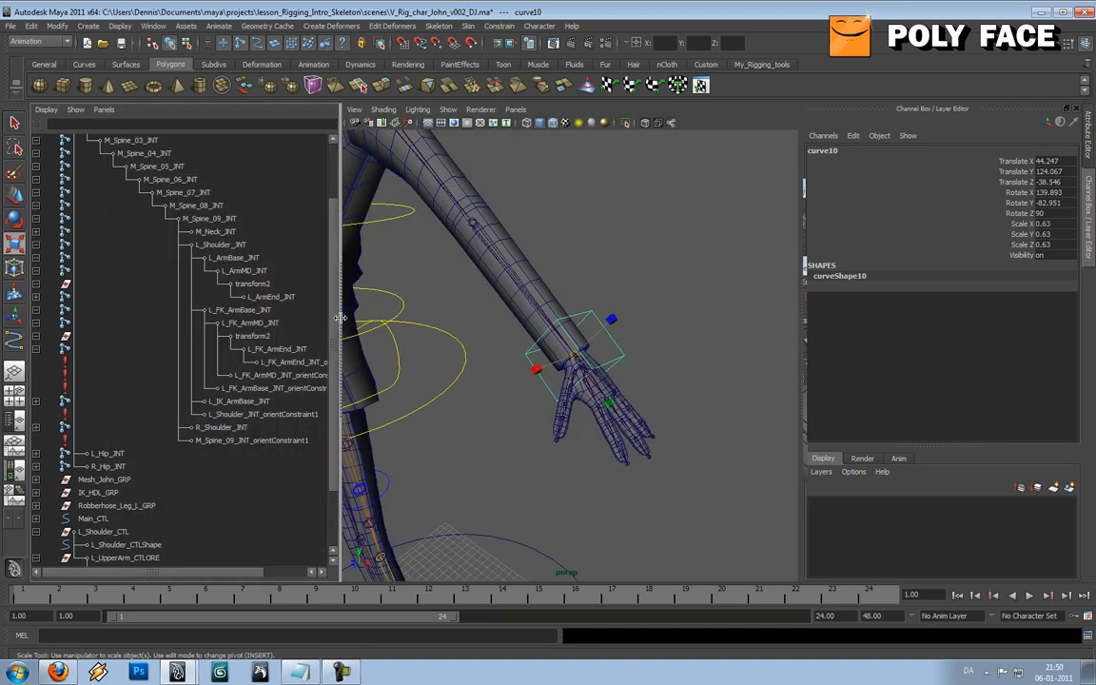
pyautogui.scroll(-5, 191, 399)
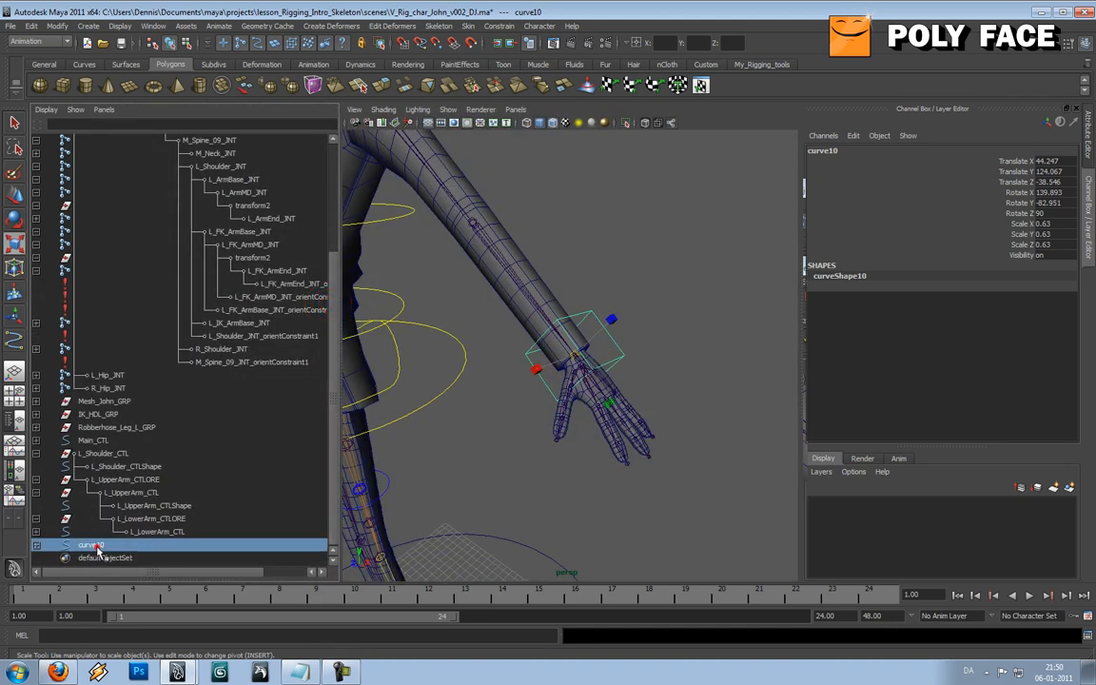
pyautogui.click(35, 452)
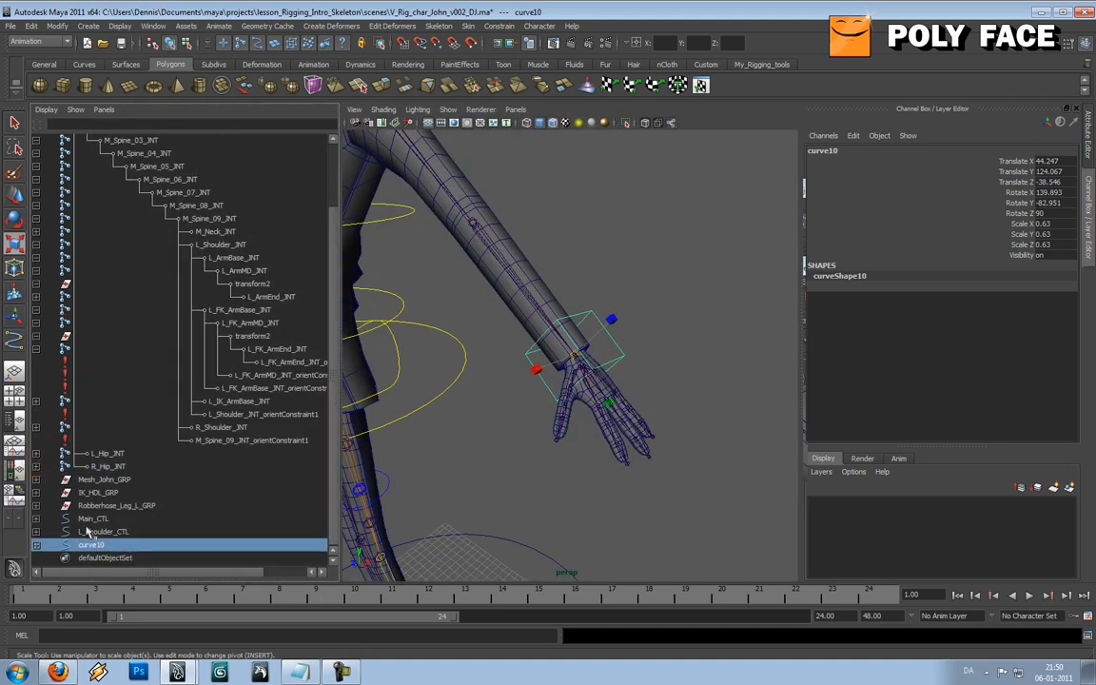
# Step: Rename the cube curve as L_IK_Hand_CTL
pyautogui.doubleClick(85, 545)
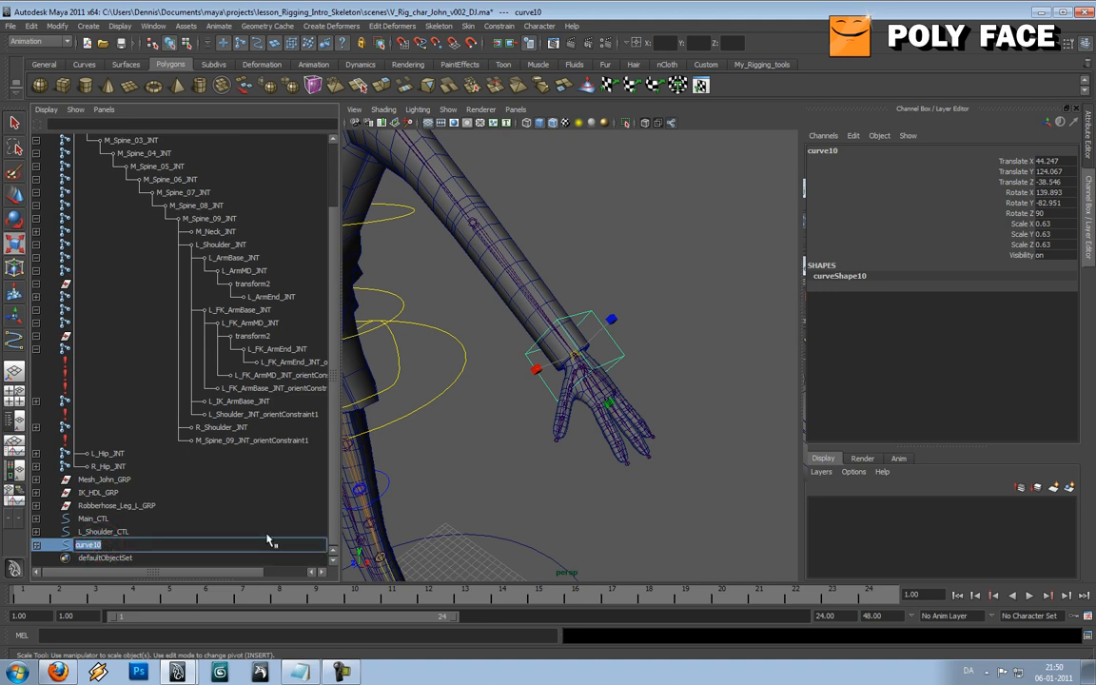
pyautogui.write('L_IK_Hand_CTL')
pyautogui.press('Return')
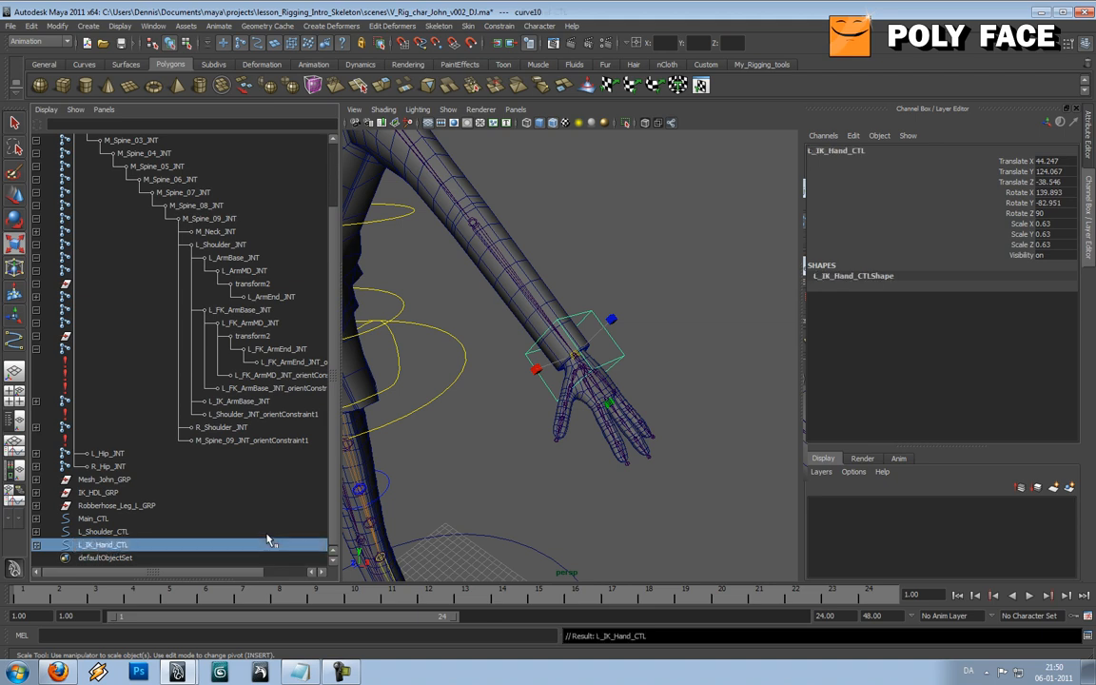
# Step: Freeze only the translate and scale transformations of L_IK_Hand_CTL, leaving rotate out
pyautogui.scroll(-5, 617, 273)
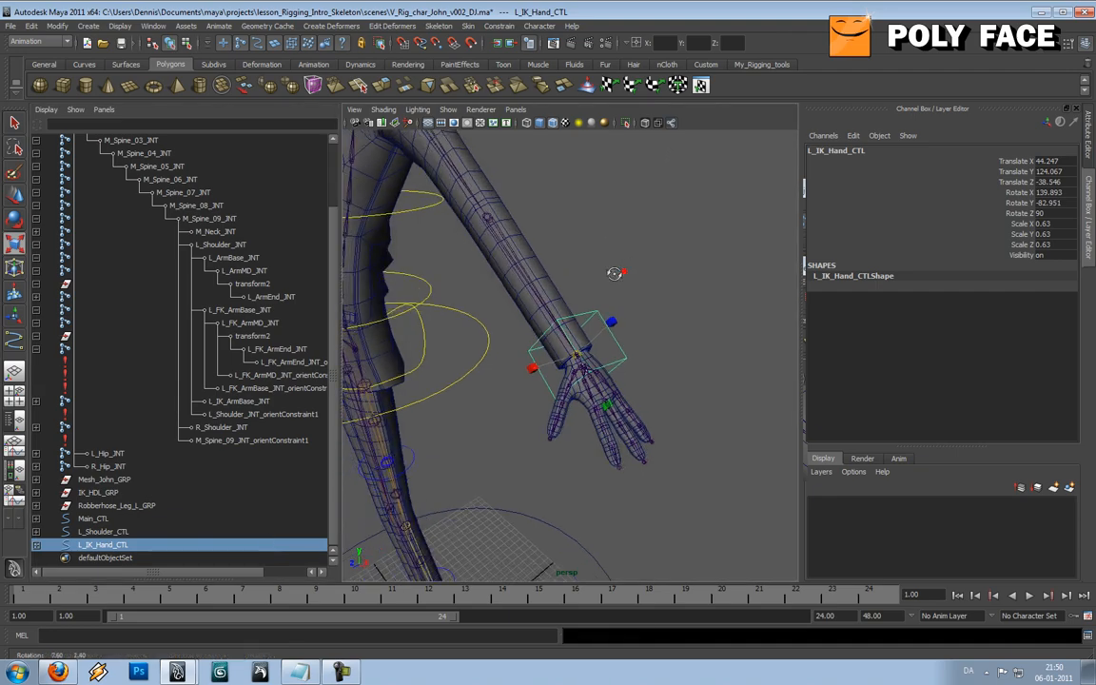
pyautogui.keyDown('alt'); pyautogui.moveTo(614, 272); pyautogui.dragTo(583, 276); pyautogui.keyUp('alt')
pyautogui.scroll(4, 634, 288)
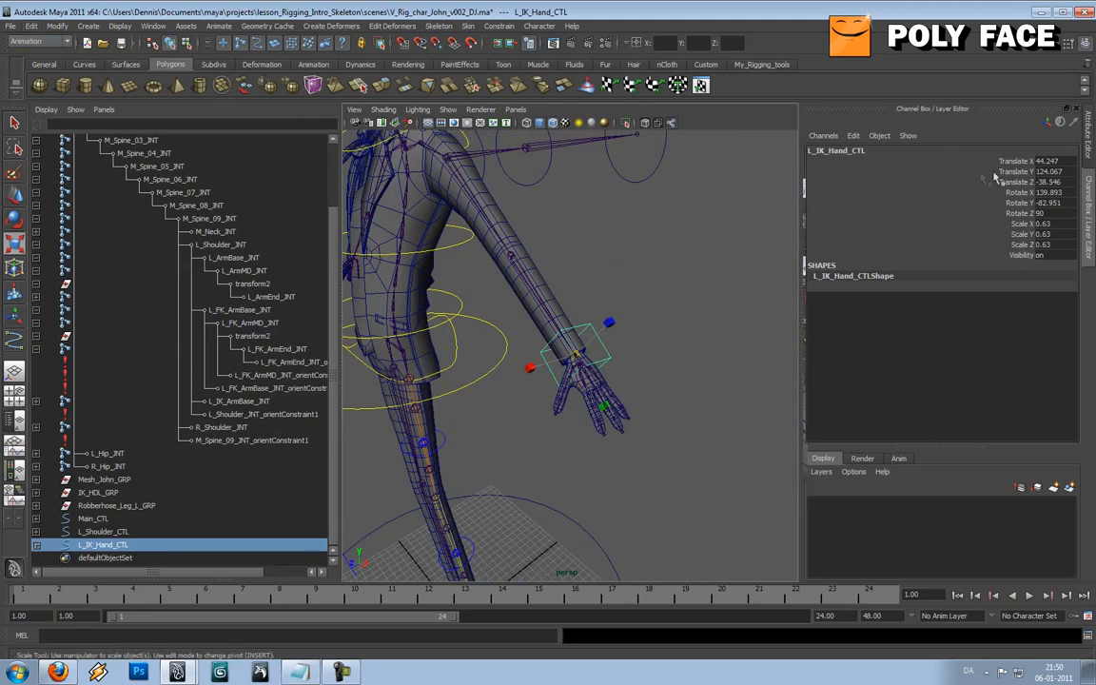
pyautogui.click(34, 26)
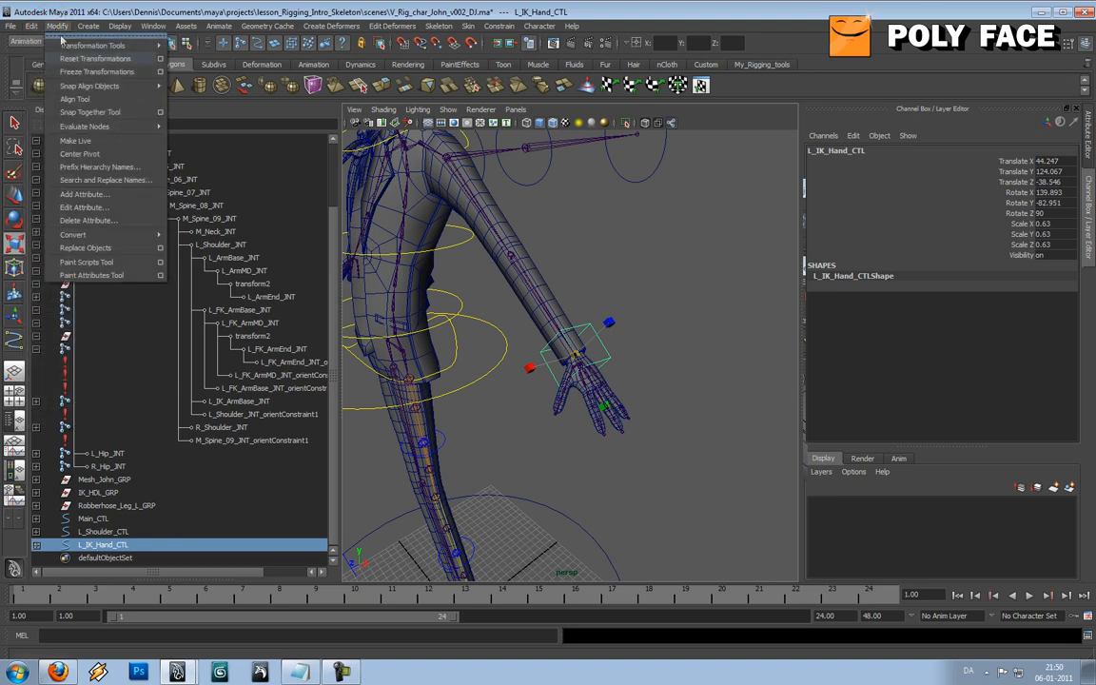
pyautogui.click(155, 71)
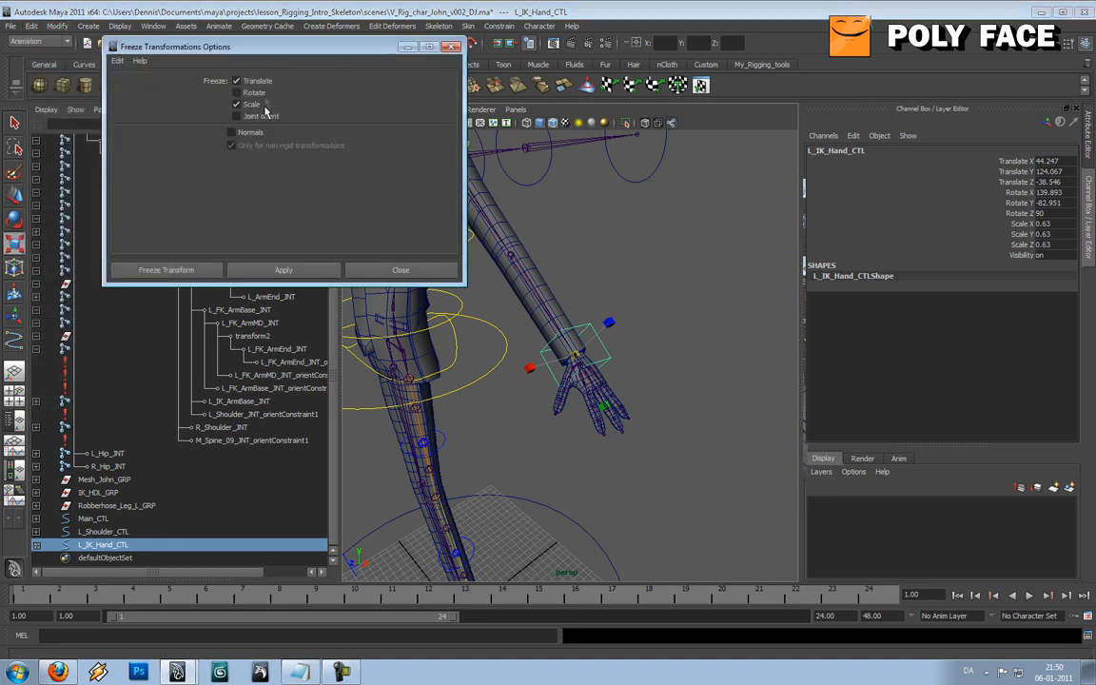
pyautogui.click(285, 270)
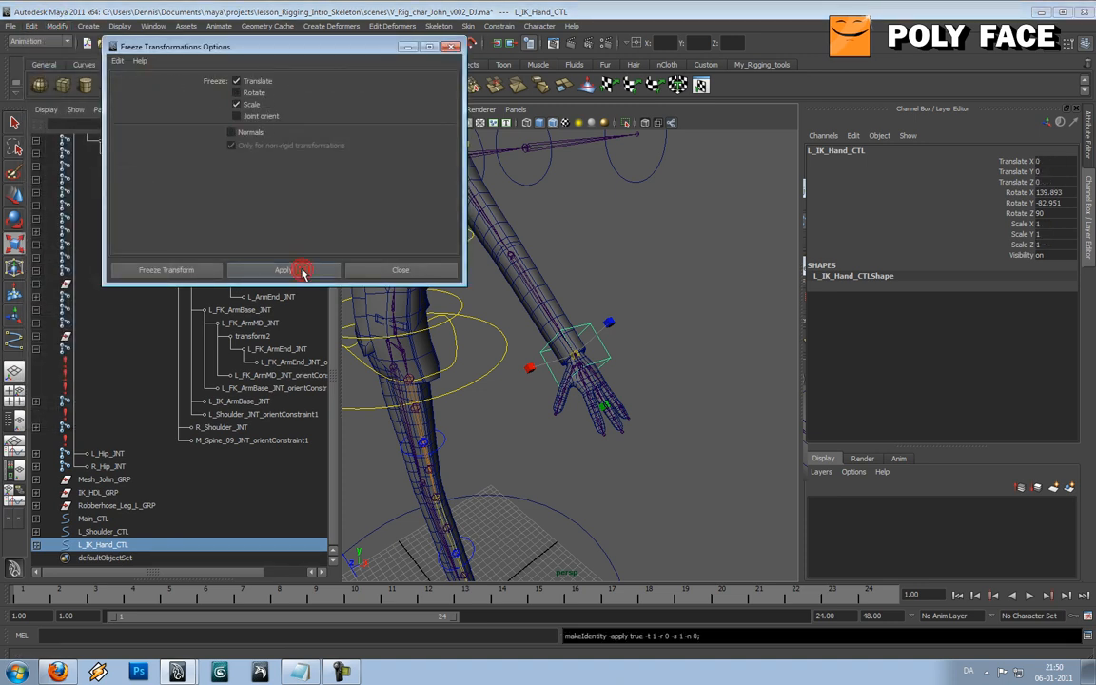
pyautogui.click(369, 272)
# Step: Duplicate L_IK_Hand_CTL and rename the copy as L_IK_Hand_CTLORE
pyautogui.keyDown('alt'); pyautogui.moveTo(648, 266); pyautogui.dragTo(623, 237); pyautogui.keyUp('alt')
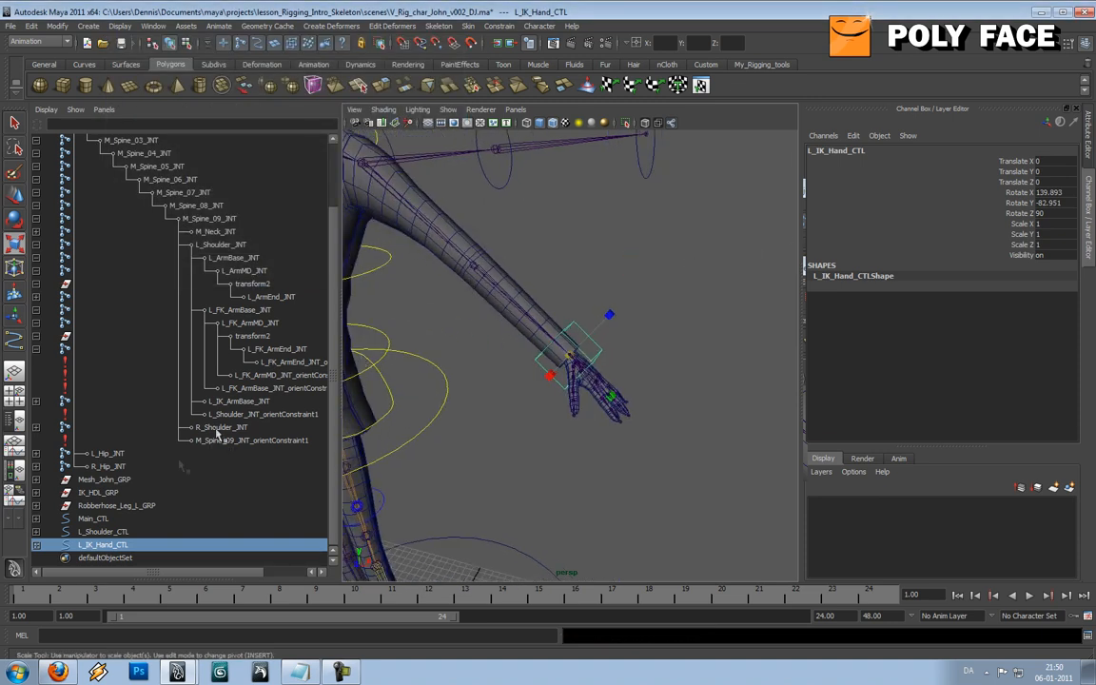
pyautogui.hotkey('ctrl', 'd')
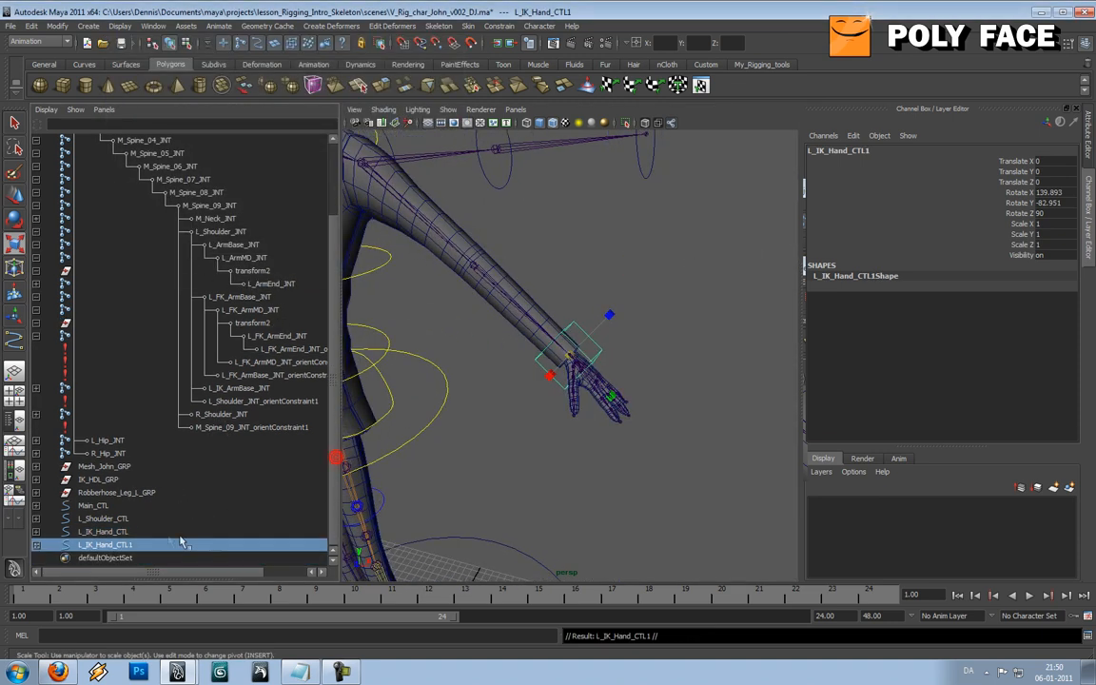
pyautogui.doubleClick(169, 543)
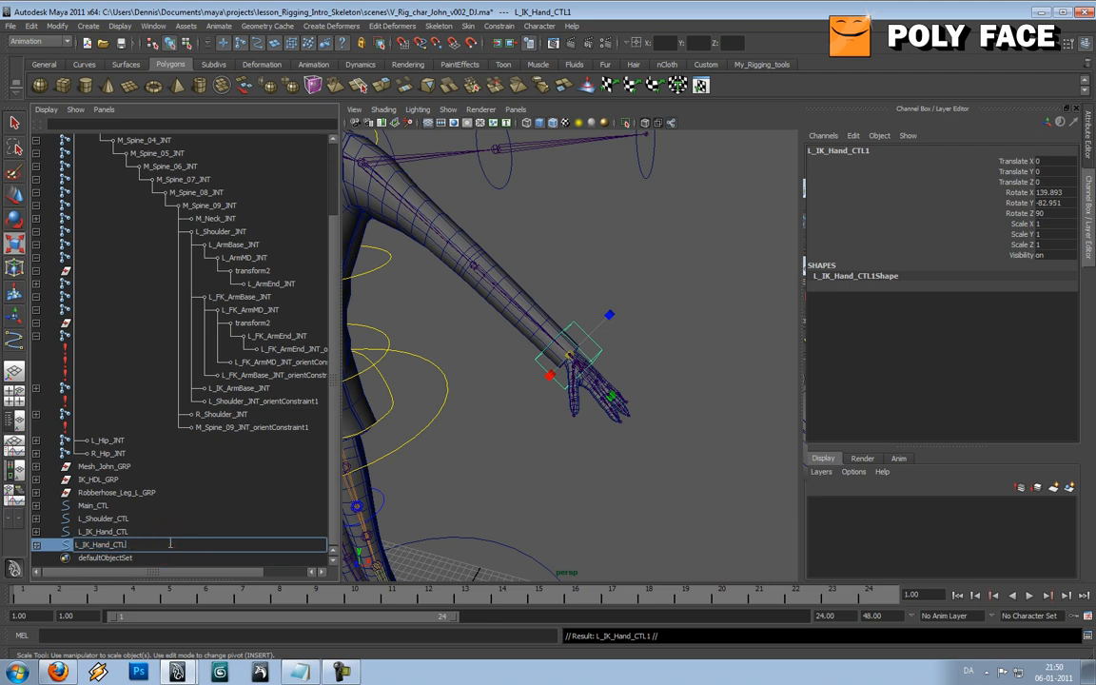
pyautogui.write('ORE')
pyautogui.press('Return')
# Step: Delete the shape node under L_IK_Hand_CTLORE, keeping its transform as an empty group
pyautogui.click(36, 544)
pyautogui.click(93, 557)
pyautogui.press('Delete')
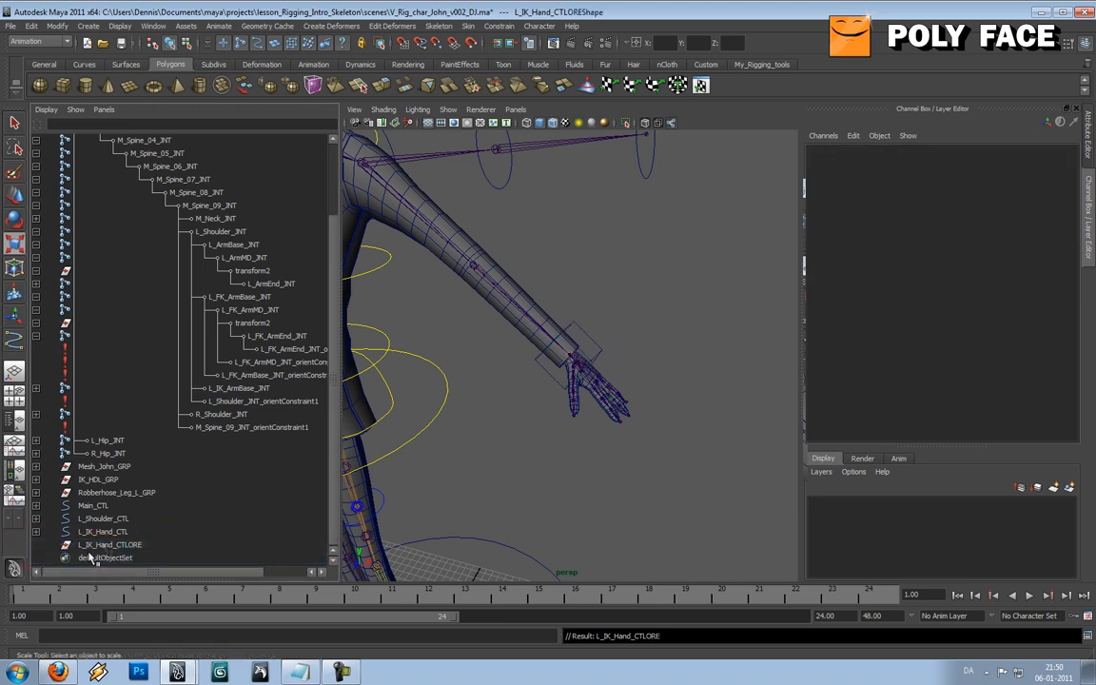
# Step: Parent L_IK_Hand_CTL under L_IK_Hand_CTLORE and activate the Move tool on the control
pyautogui.click(109, 531)
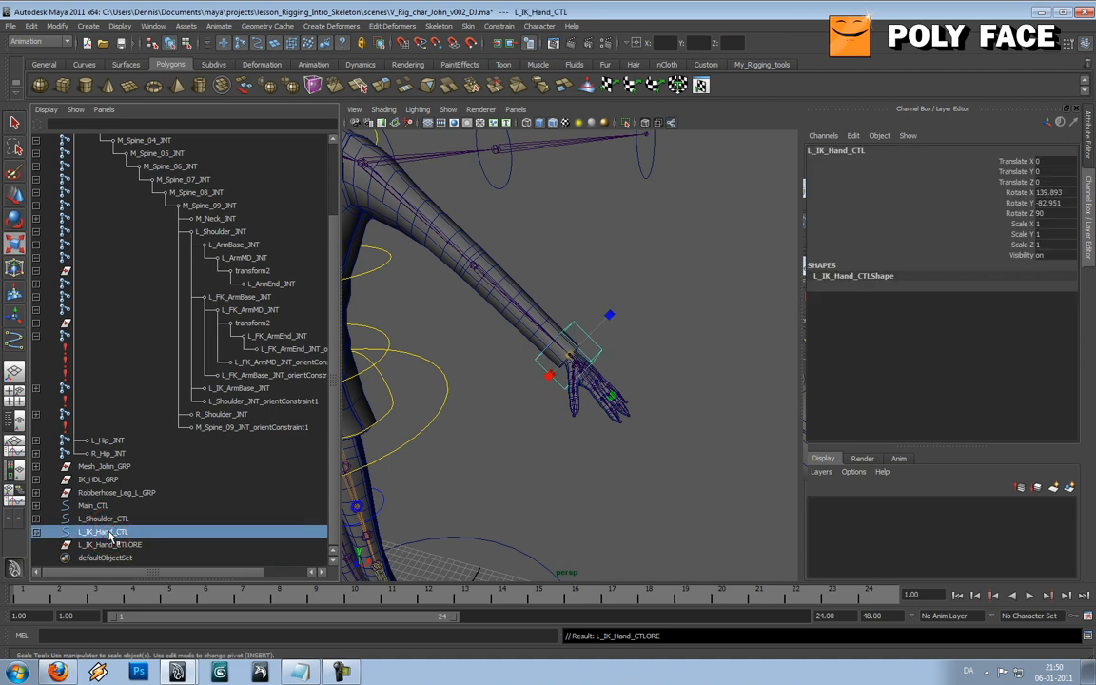
pyautogui.moveTo(111, 534); pyautogui.dragTo(116, 542, button='middle')
pyautogui.click(115, 544)
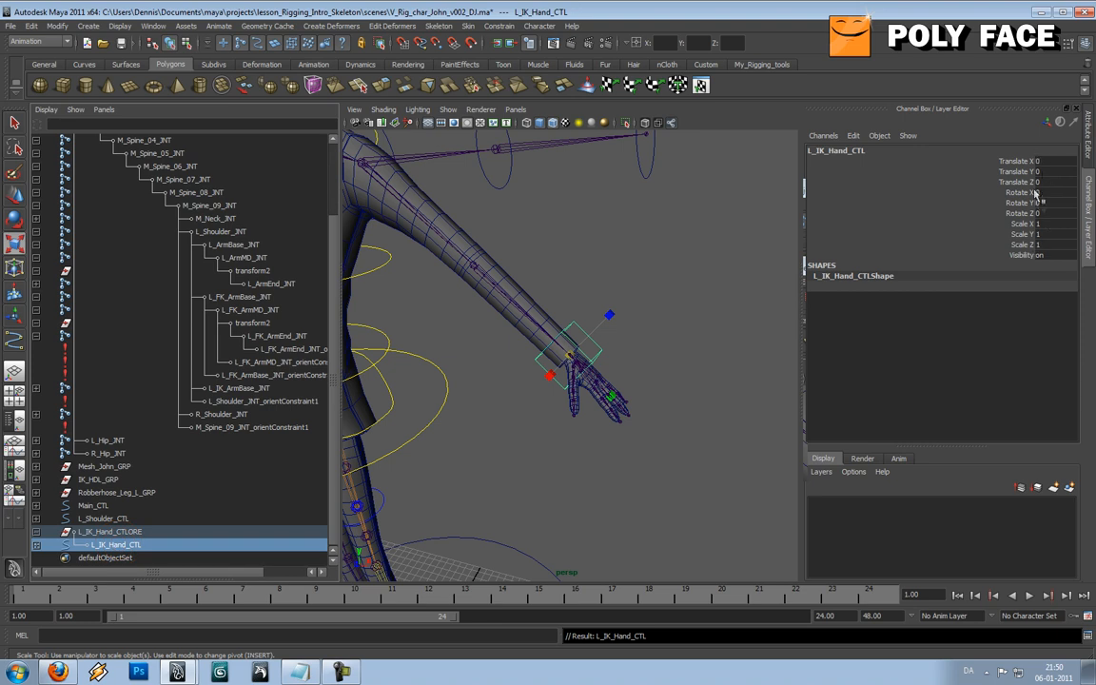
pyautogui.keyDown('alt'); pyautogui.moveTo(719, 288); pyautogui.dragTo(756, 301); pyautogui.keyUp('alt')
pyautogui.press('w')
pyautogui.keyDown('alt'); pyautogui.moveTo(631, 330); pyautogui.dragTo(685, 316, button='right'); pyautogui.keyUp('alt')
pyautogui.keyDown('alt'); pyautogui.moveTo(670, 318); pyautogui.dragTo(609, 326); pyautogui.keyUp('alt')
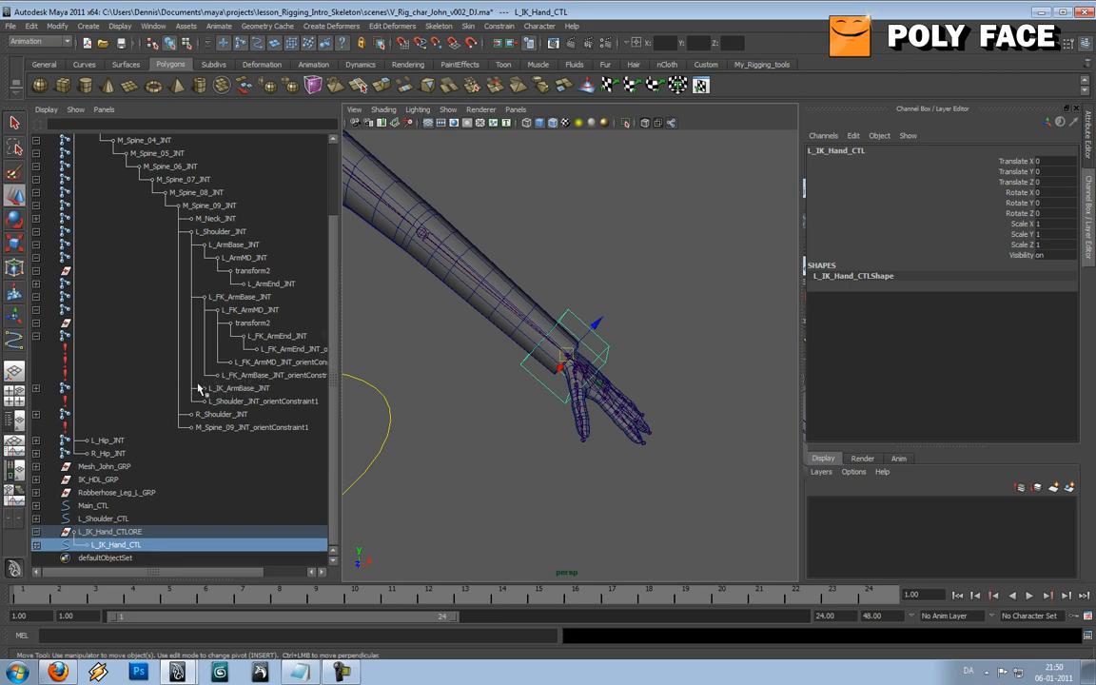
# Step: Collapse the L_FK_ArmBase_JNT hierarchy in the Outliner, working up from its end joint
pyautogui.click(37, 335)
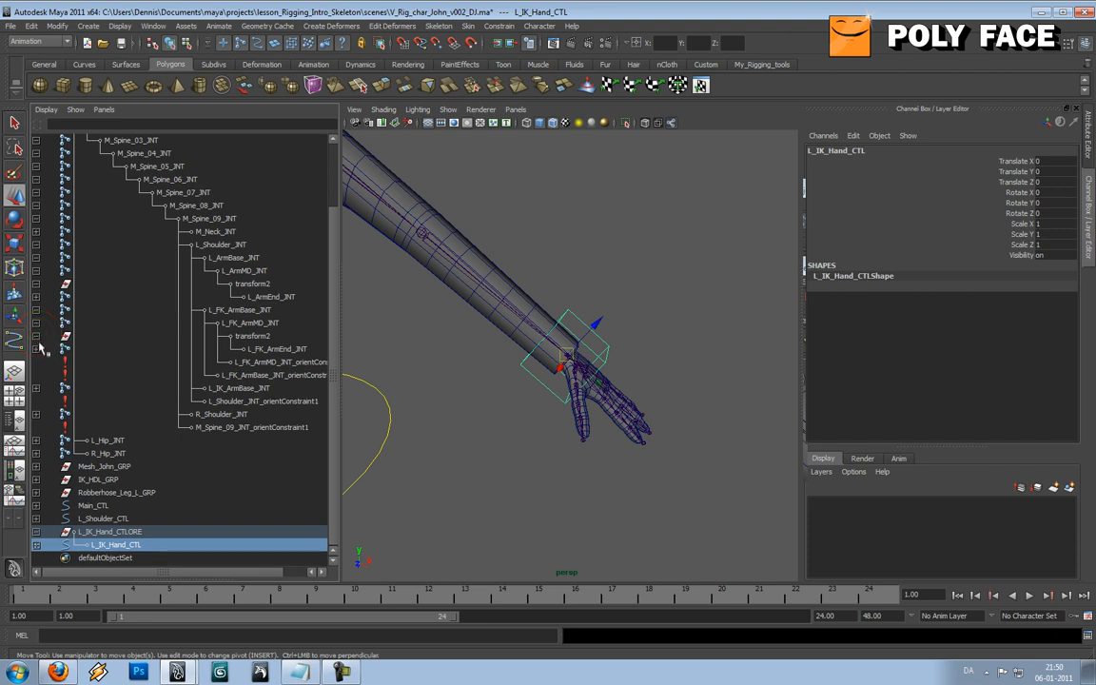
pyautogui.click(36, 348)
pyautogui.click(36, 348)
pyautogui.click(36, 336)
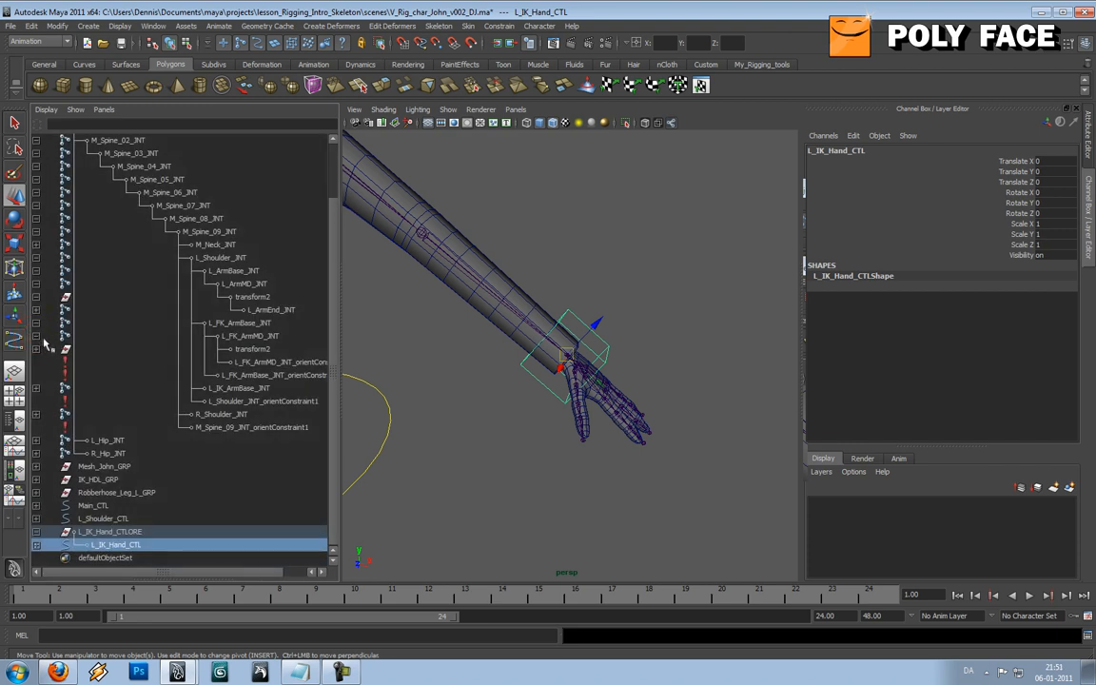
pyautogui.click(36, 336)
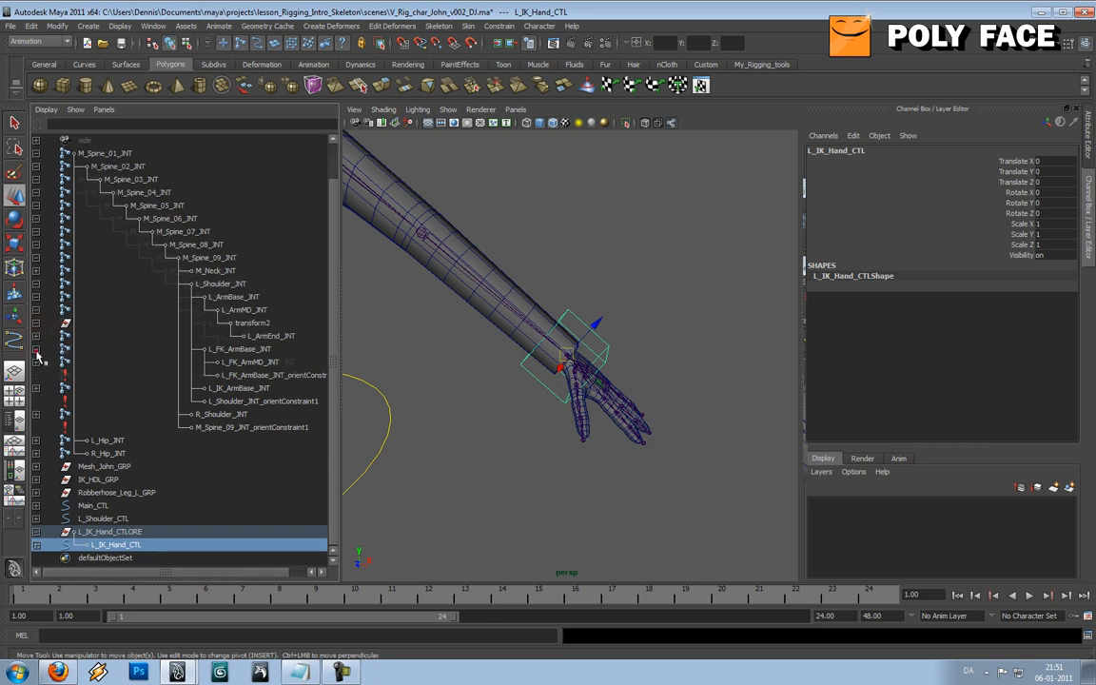
pyautogui.click(36, 349)
# Step: Expand the L_IK_ArmBase_JNT hierarchy in the Outliner and select L_IK_ArmEnd_JNT
pyautogui.click(239, 388)
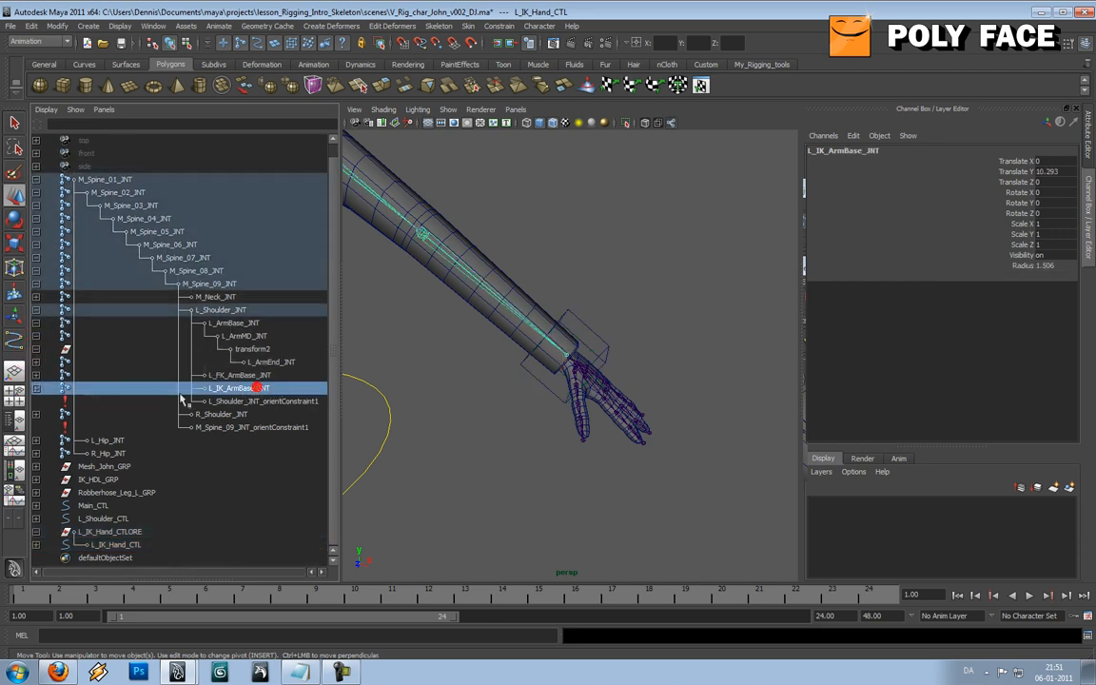
pyautogui.click(36, 388)
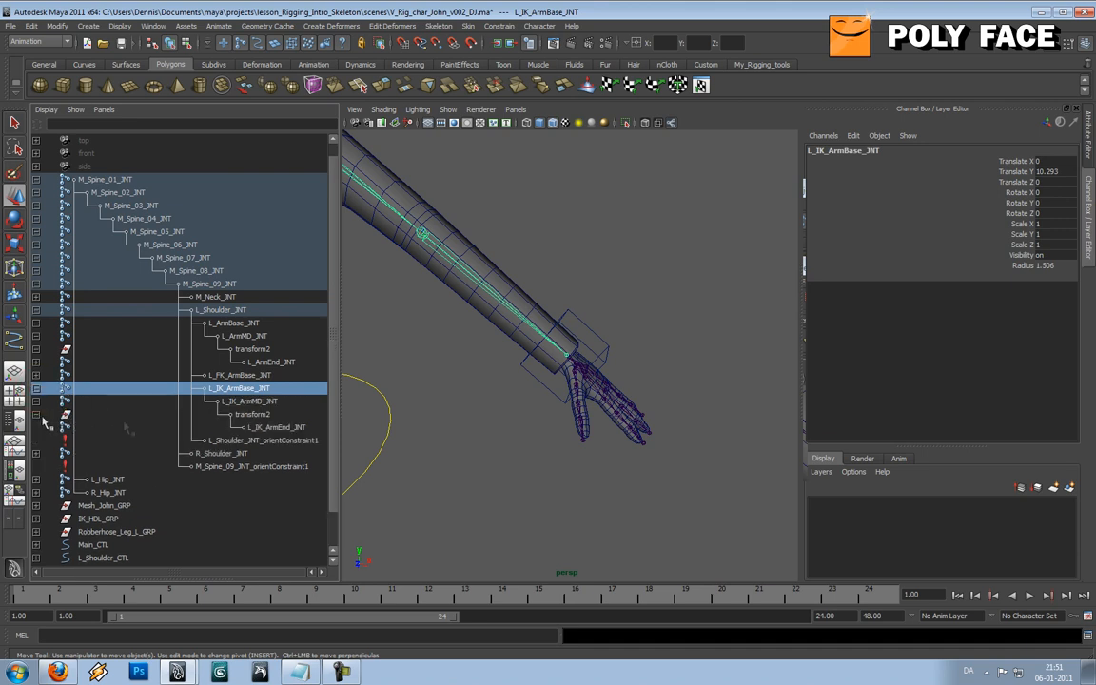
pyautogui.click(268, 428)
pyautogui.click(257, 389)
pyautogui.click(255, 427)
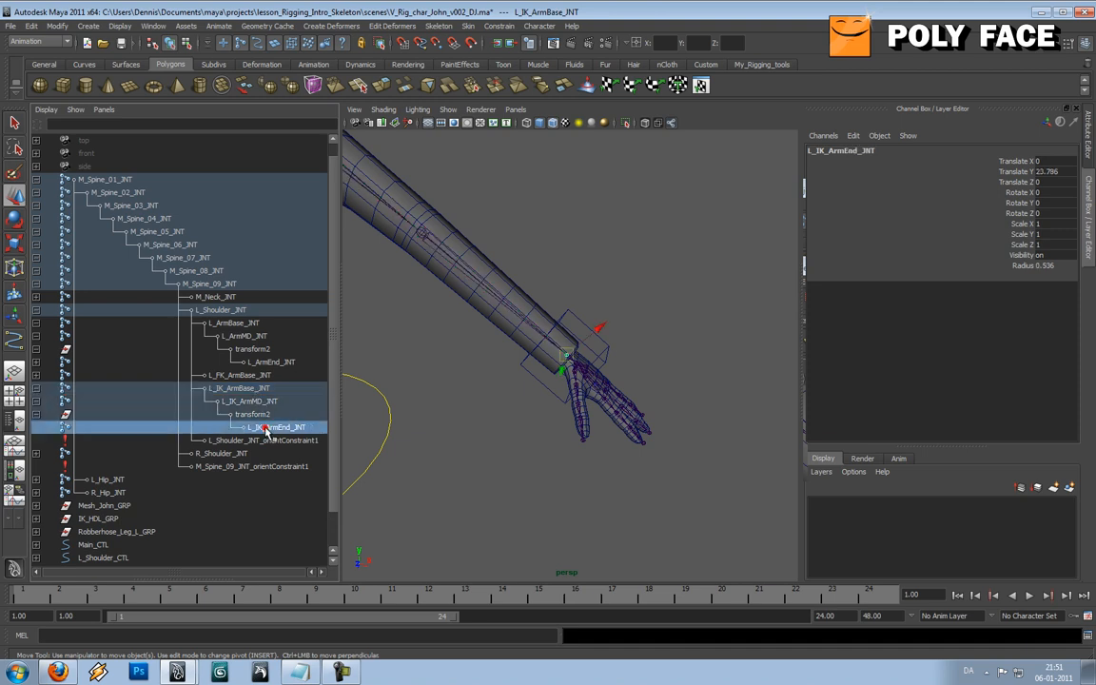
# Step: Create an IK handle with the ikRPsolver from L_IK_ArmBase_JNT to L_IK_ArmEnd_JNT
pyautogui.press('a')
pyautogui.keyDown('alt'); pyautogui.moveTo(492, 360); pyautogui.dragTo(547, 384); pyautogui.keyUp('alt')
pyautogui.scroll(-7, 556, 384)
pyautogui.scroll(7, 554, 387)
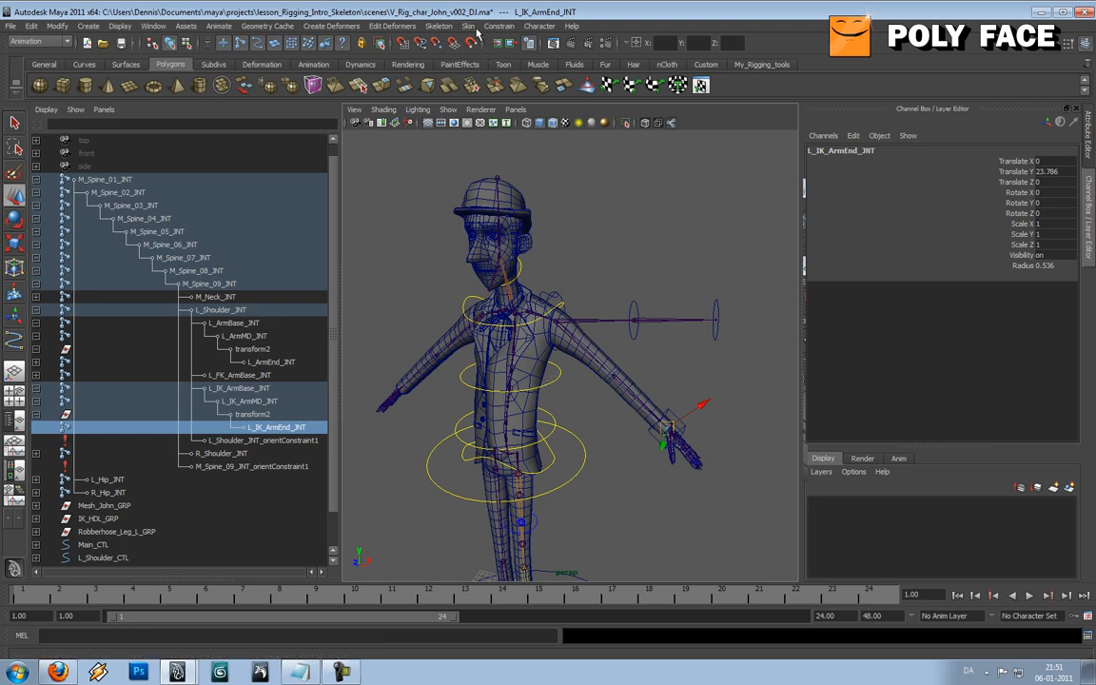
pyautogui.click(471, 27)
pyautogui.moveTo(486, 31)
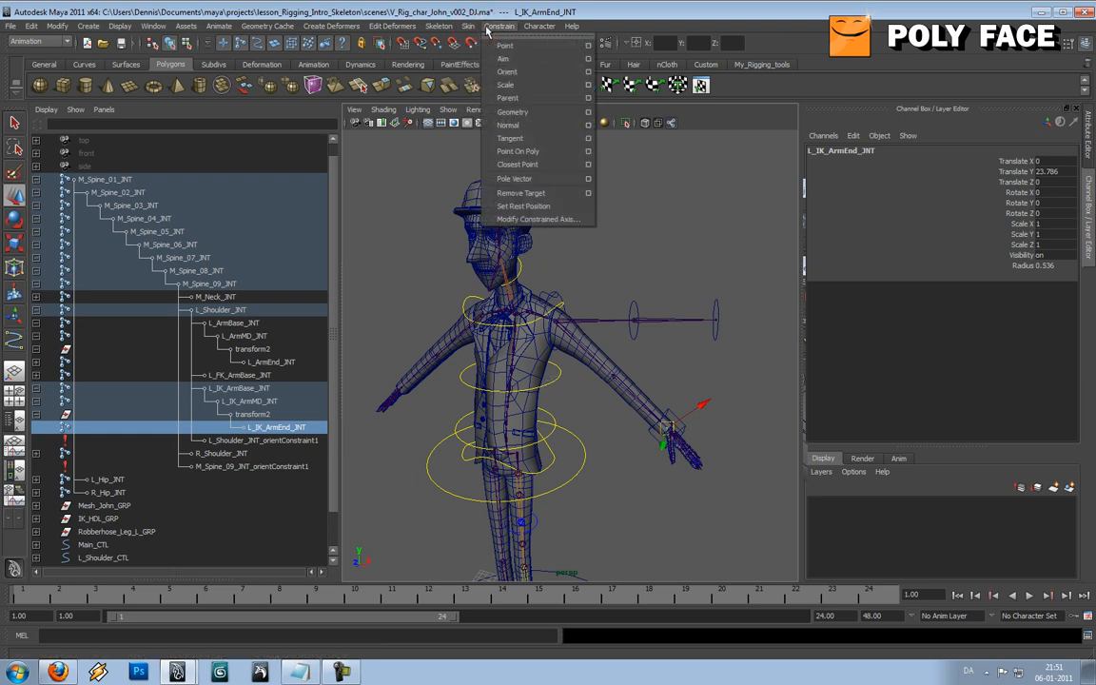
pyautogui.click(440, 27)
pyautogui.click(441, 27)
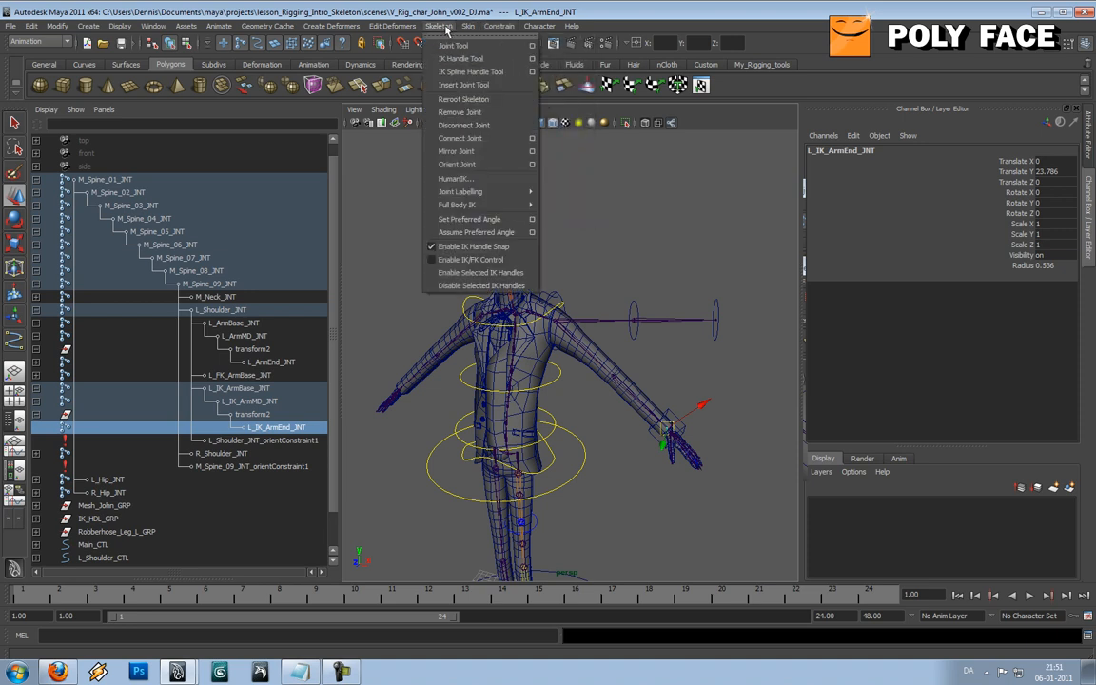
pyautogui.click(532, 58)
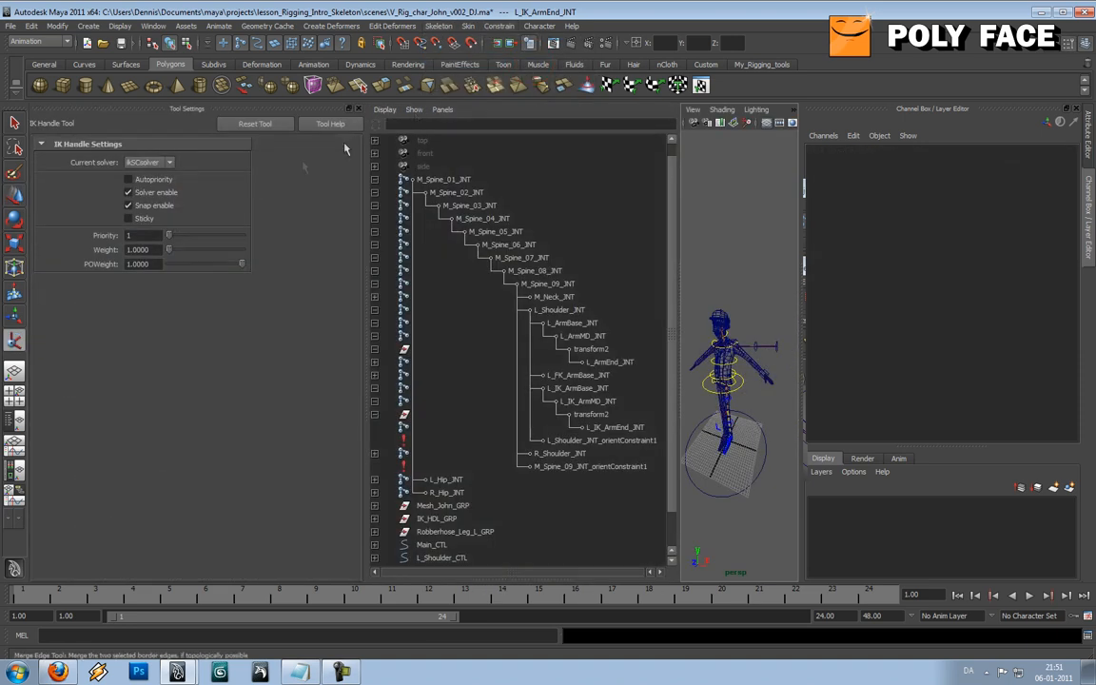
pyautogui.click(157, 162)
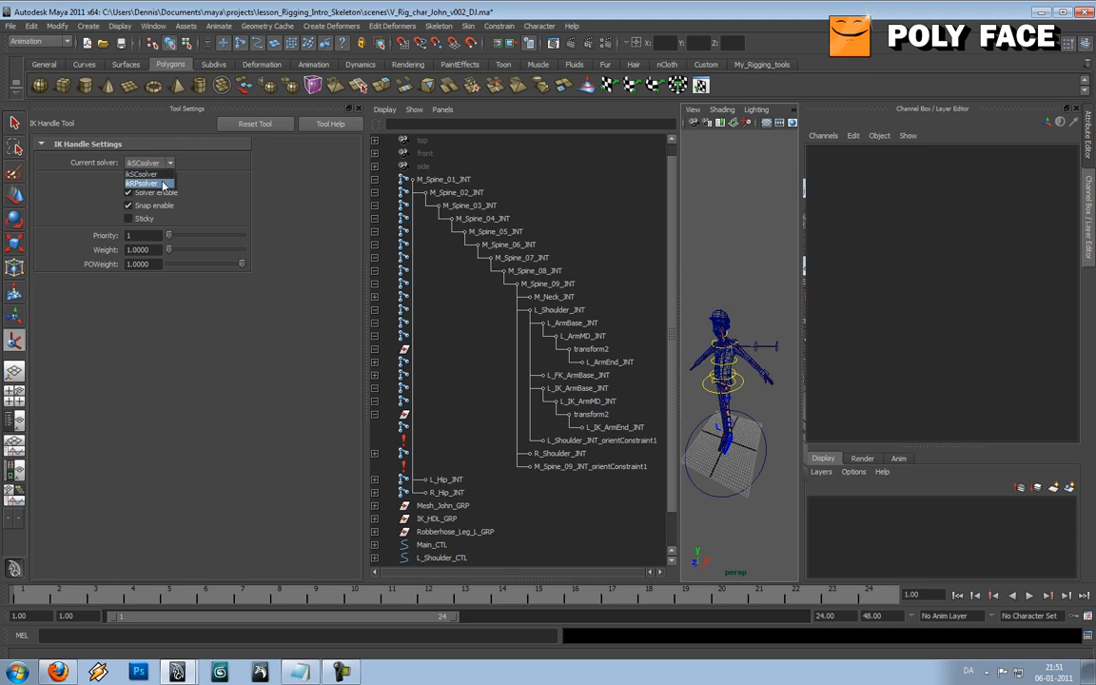
pyautogui.click(143, 184)
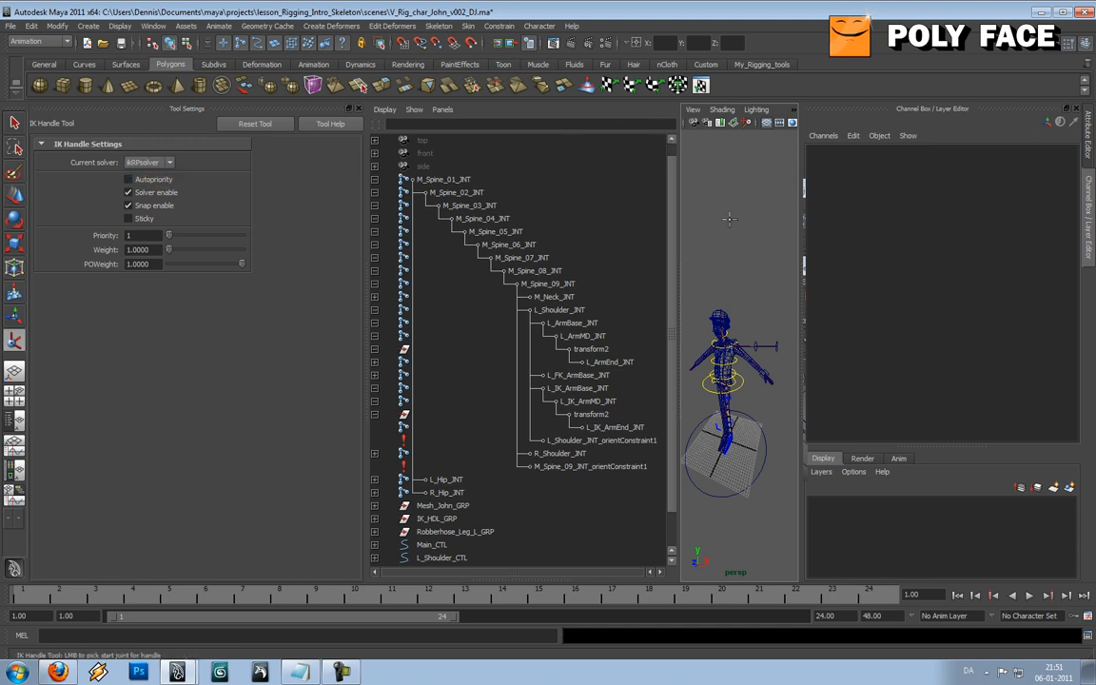
pyautogui.click(599, 390)
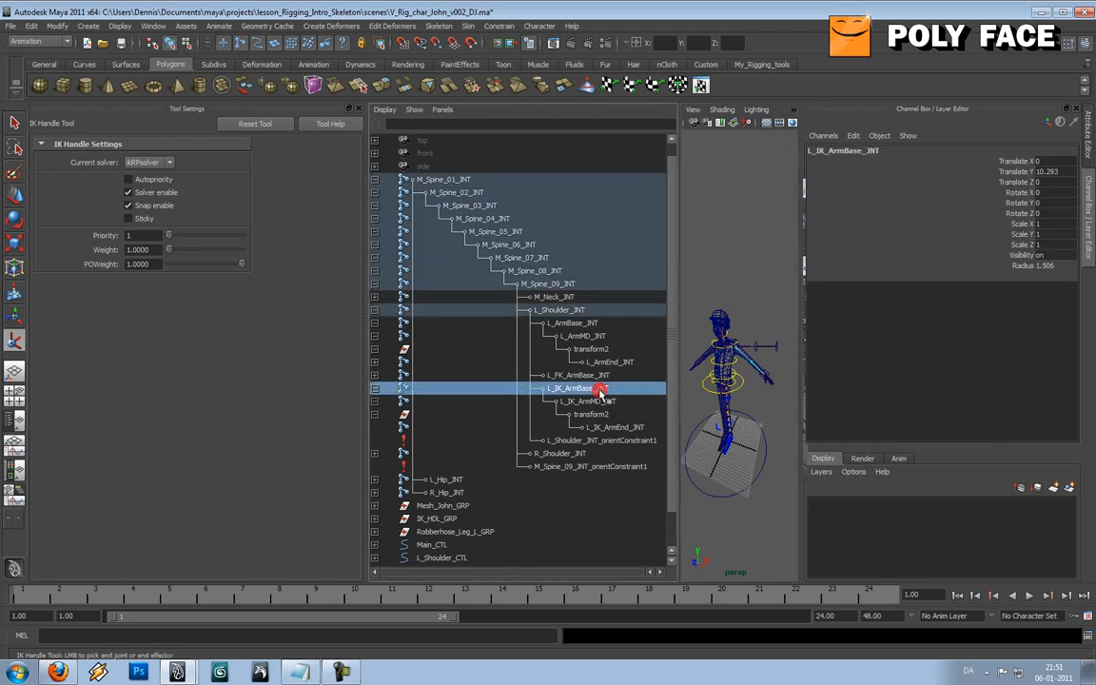
pyautogui.click(630, 428)
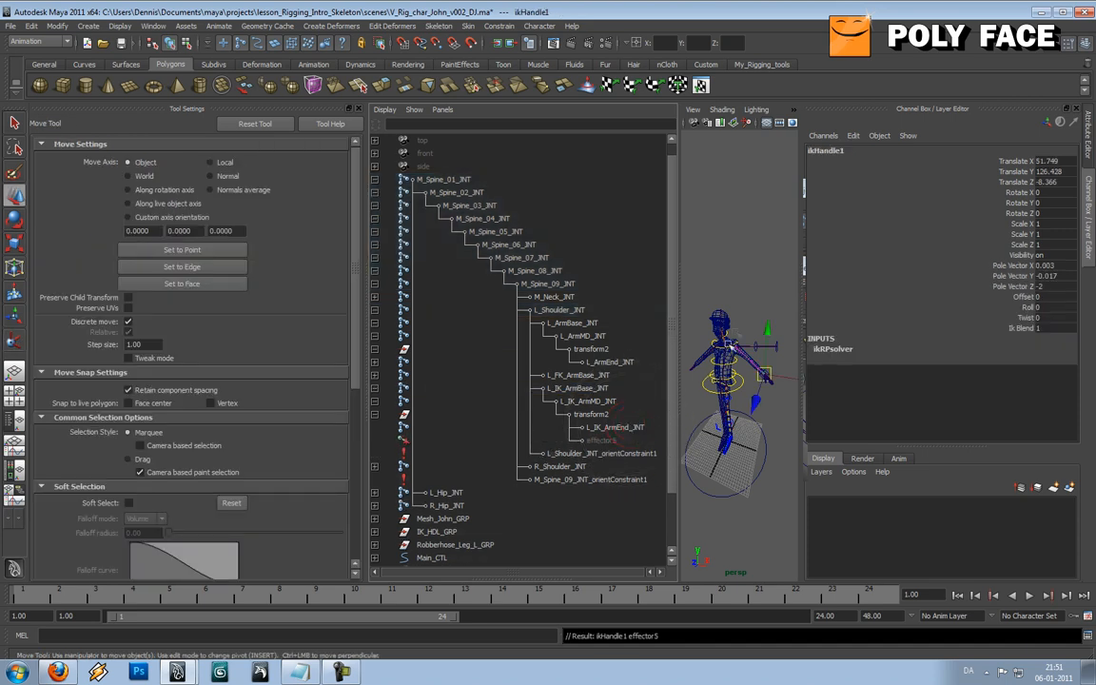
# Step: Test the arm's IK by moving the handle at the wrist up toward the shoulder, and undo the move
pyautogui.press('space')
pyautogui.keyDown('alt'); pyautogui.moveTo(691, 367); pyautogui.dragTo(642, 302, button='middle'); pyautogui.keyUp('alt')
pyautogui.scroll(5, 640, 299)
pyautogui.moveTo(677, 332); pyautogui.dragTo(561, 221)
pyautogui.keyDown('alt'); pyautogui.moveTo(562, 220); pyautogui.dragTo(546, 293); pyautogui.keyUp('alt')
pyautogui.hotkey('ctrl', 'z')
pyautogui.hotkey('ctrl', 'z')
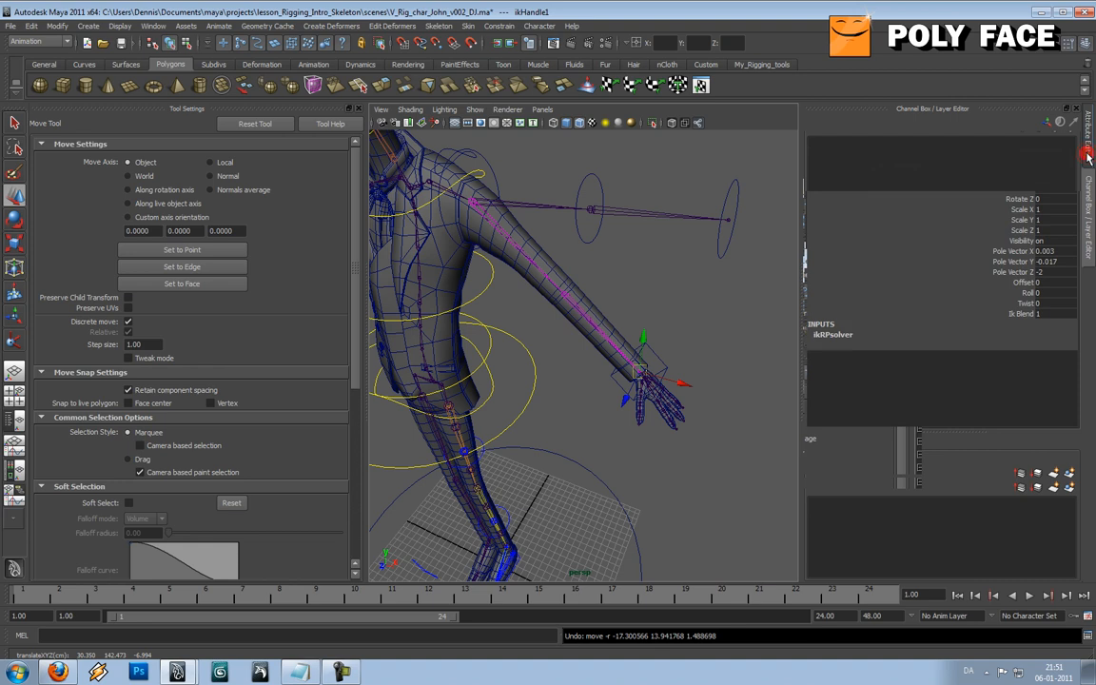
# Step: Examine the IK Solver Attributes of ikHandle1, including its pole vector and twist settings
pyautogui.click(1086, 143)
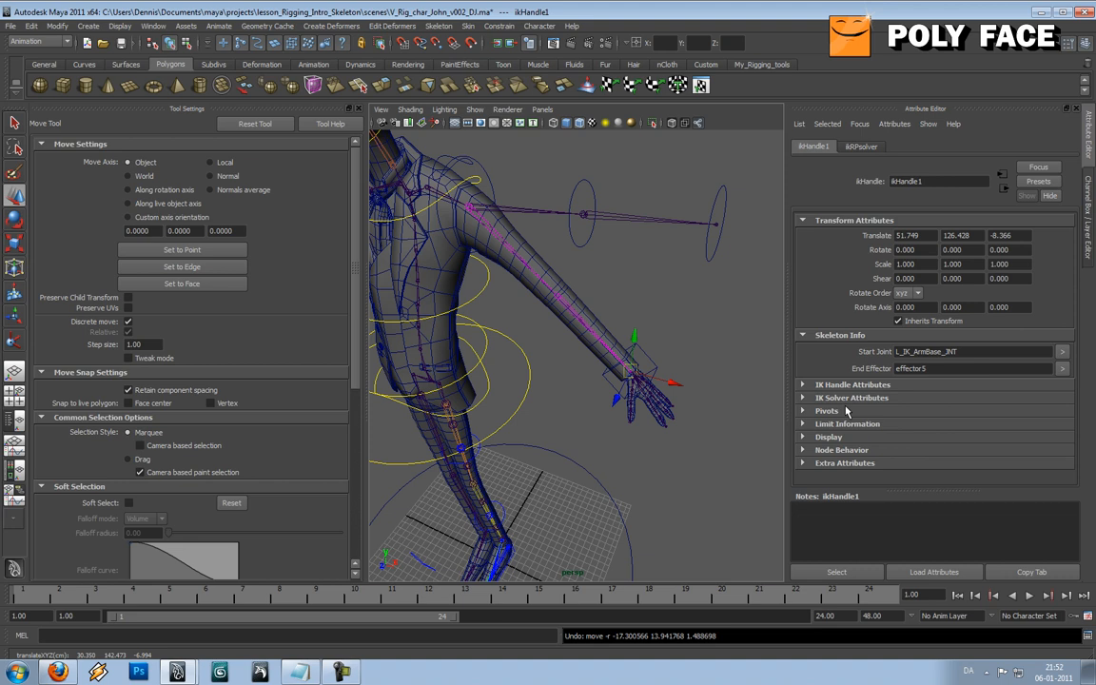
pyautogui.click(804, 385)
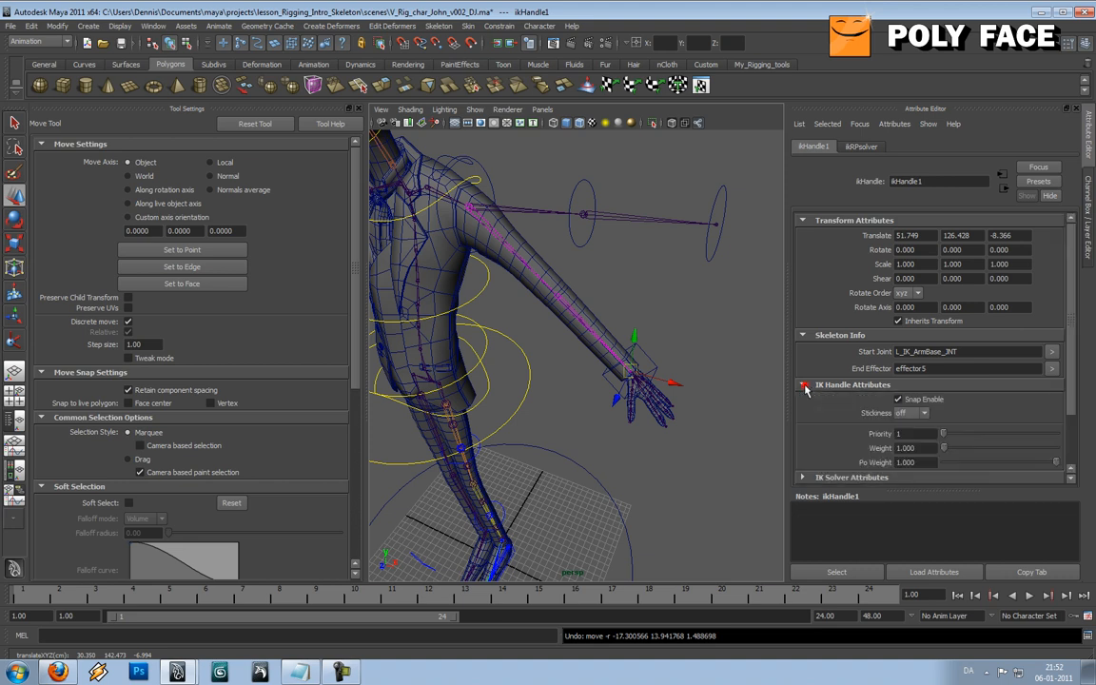
pyautogui.click(804, 385)
pyautogui.click(803, 398)
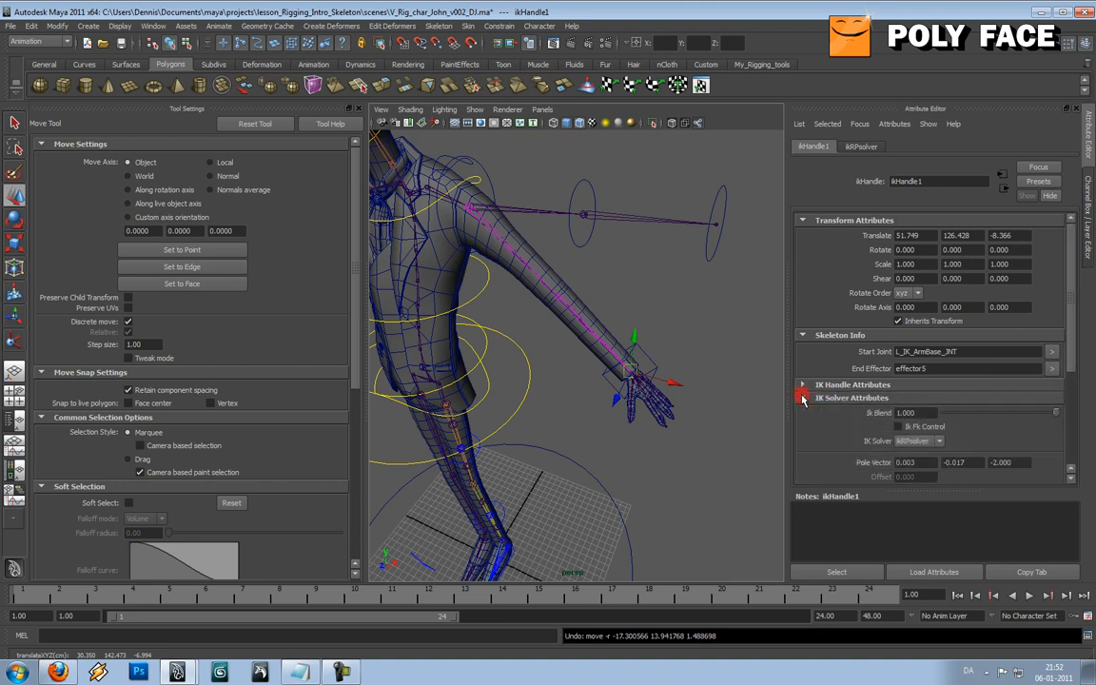
pyautogui.moveTo(1070, 374); pyautogui.dragTo(1069, 407)
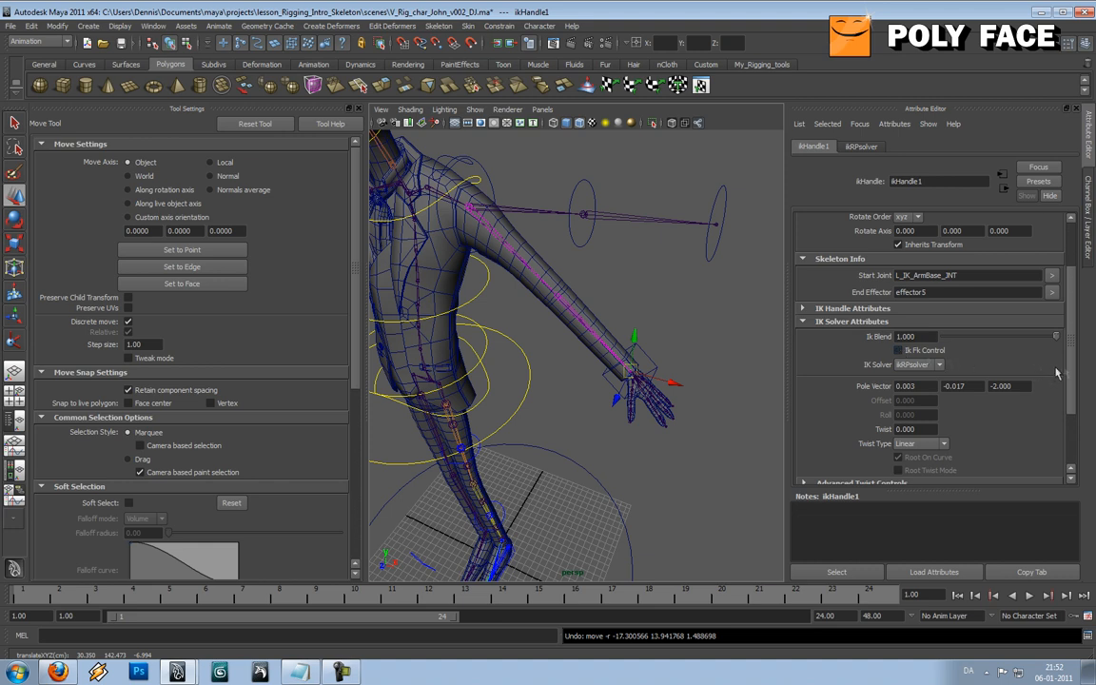
pyautogui.scroll(-1, 1056, 373)
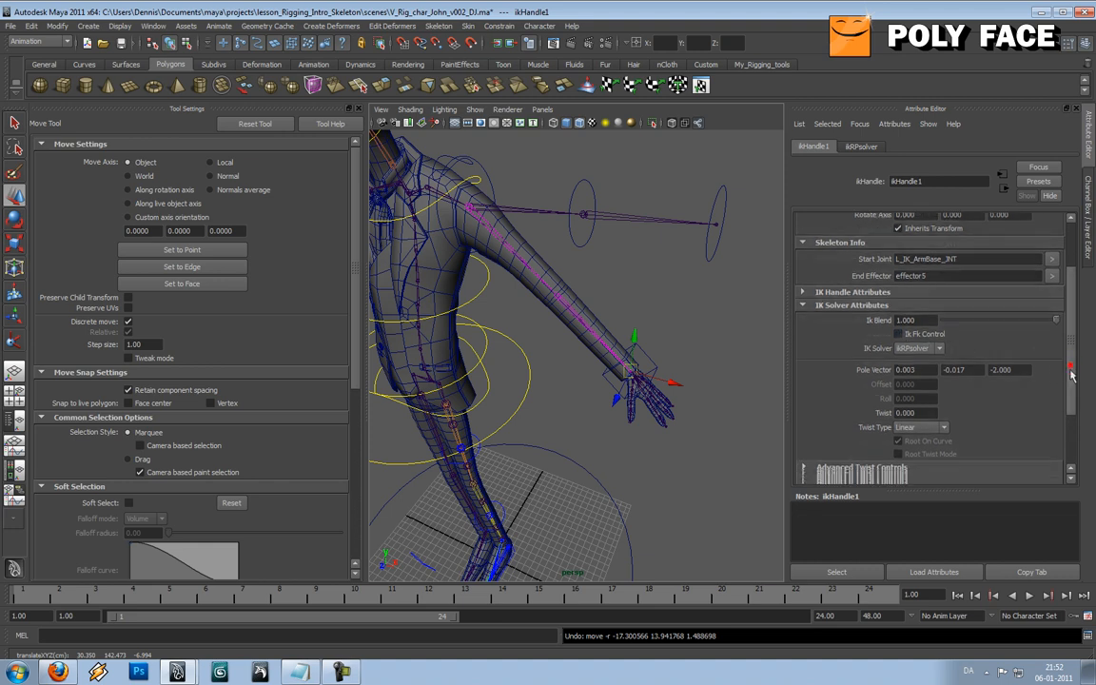
# Step: Try a Twist of 10 on the arm's IK handle and undo it
pyautogui.click(884, 407)
pyautogui.click(922, 404)
pyautogui.doubleClick(920, 405)
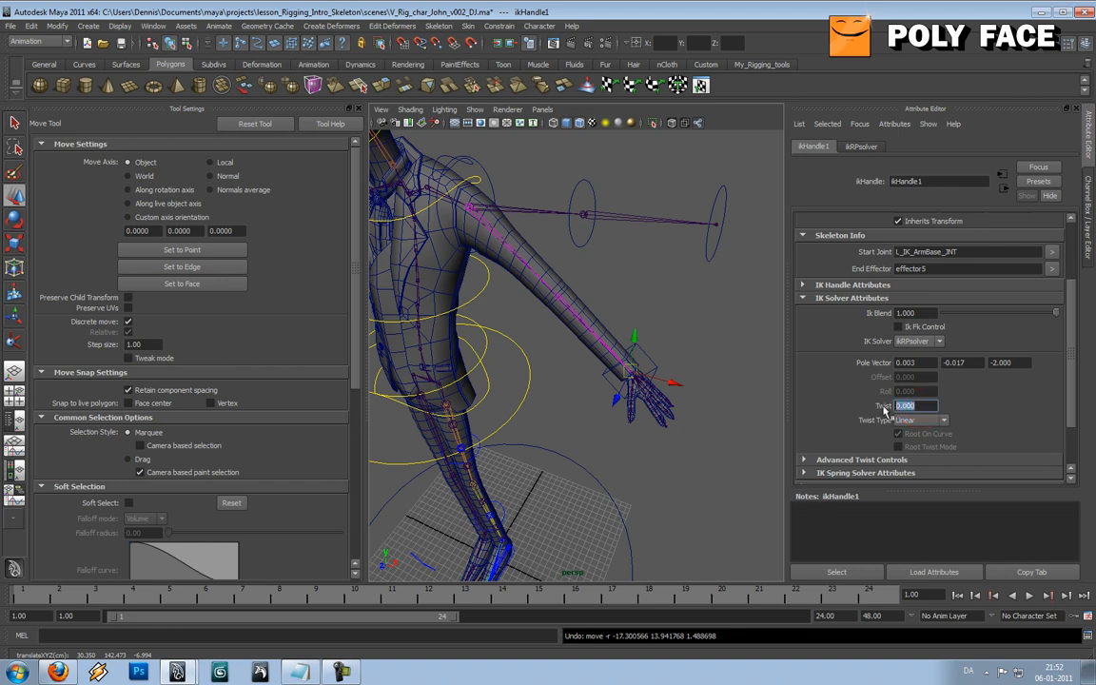
pyautogui.write('10')
pyautogui.press('Return')
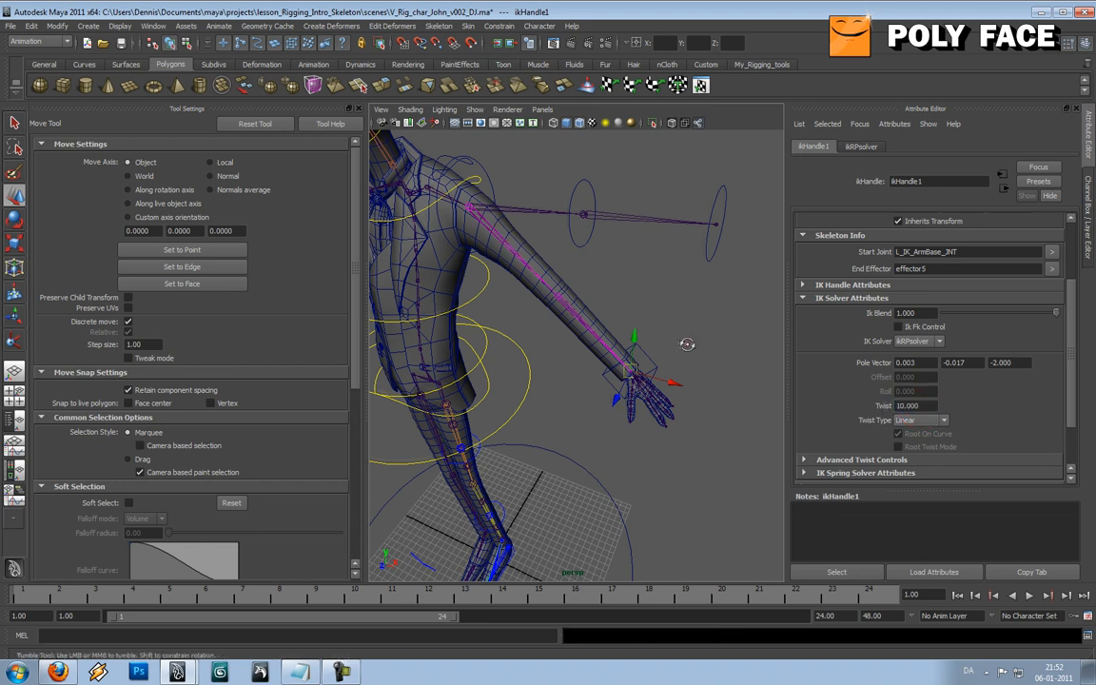
pyautogui.hotkey('ctrl', 'z')
# Step: Display a widened Outliner beside the perspective view in place of the tool settings
pyautogui.keyDown('alt'); pyautogui.moveTo(707, 342); pyautogui.dragTo(666, 337); pyautogui.keyUp('alt')
pyautogui.scroll(3, 634, 330)
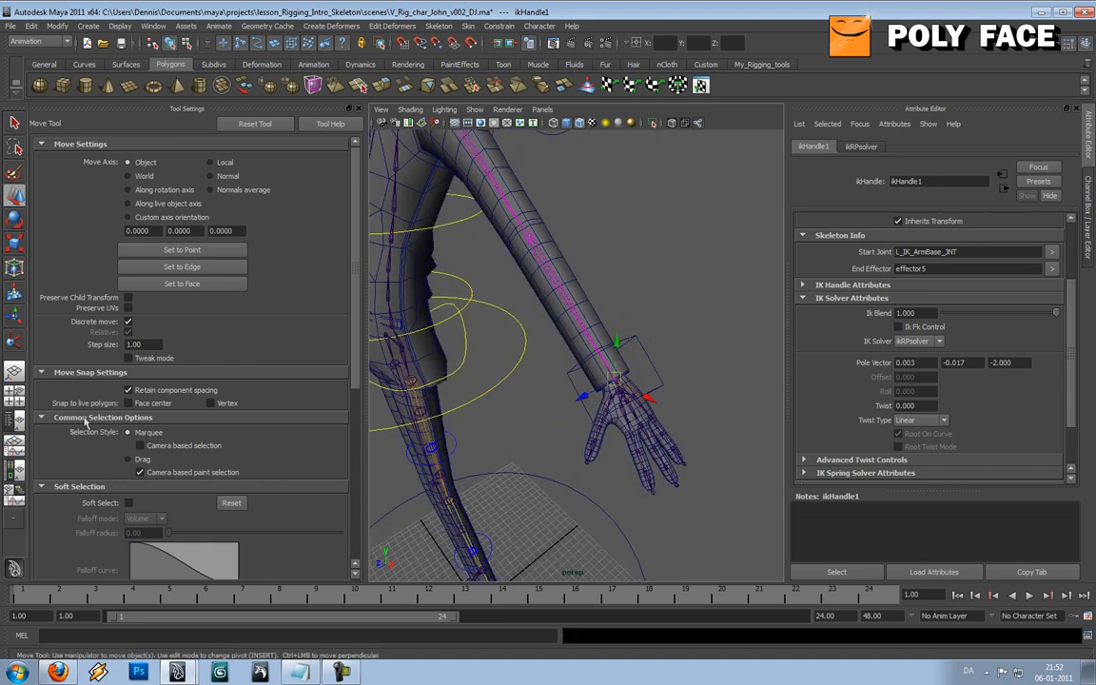
pyautogui.click(14, 378)
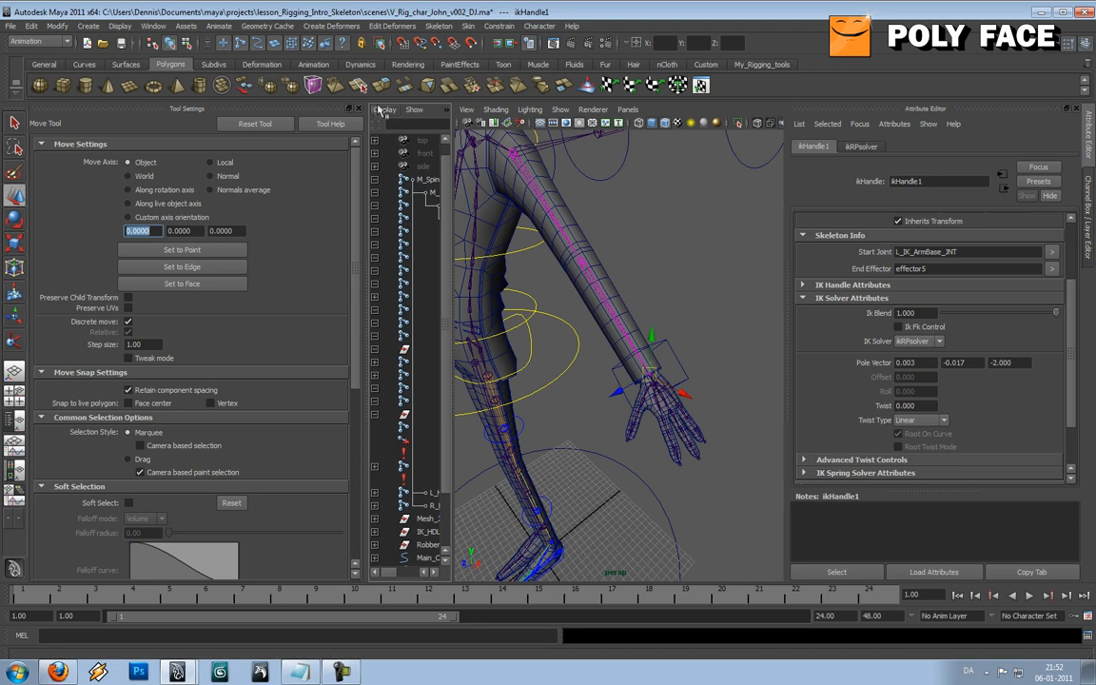
pyautogui.click(357, 108)
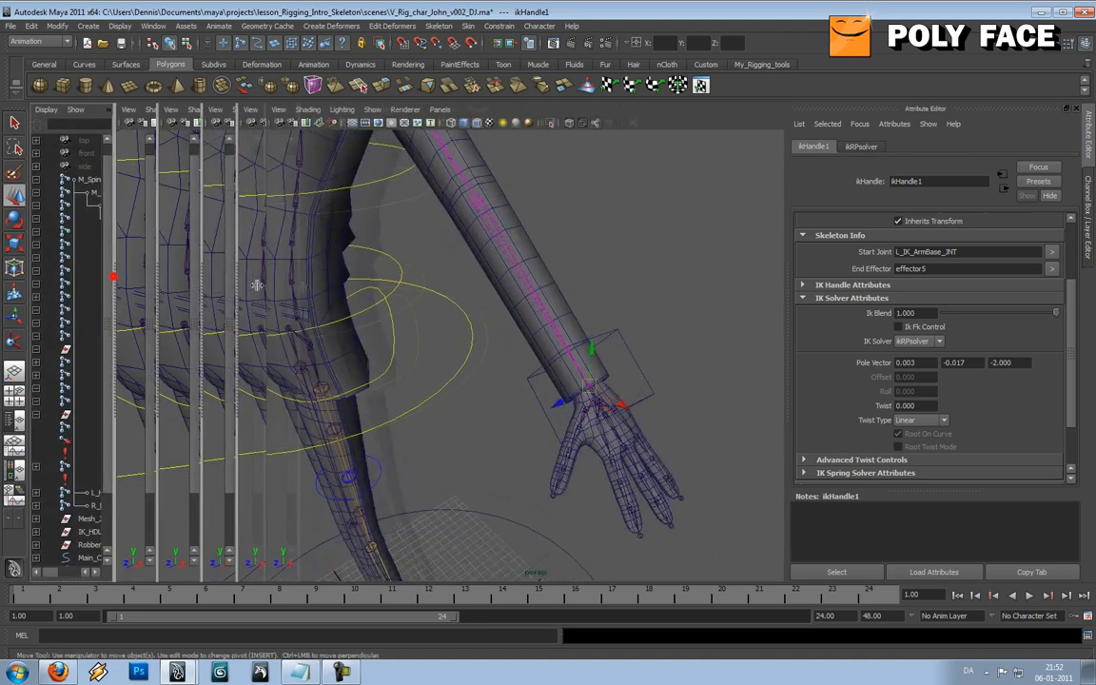
pyautogui.moveTo(257, 286); pyautogui.dragTo(304, 289)
# Step: Select the L_IK_Hand_CTL cube around the left wrist and show its channels instead of its attributes
pyautogui.keyDown('alt'); pyautogui.moveTo(691, 321); pyautogui.dragTo(664, 326); pyautogui.keyUp('alt')
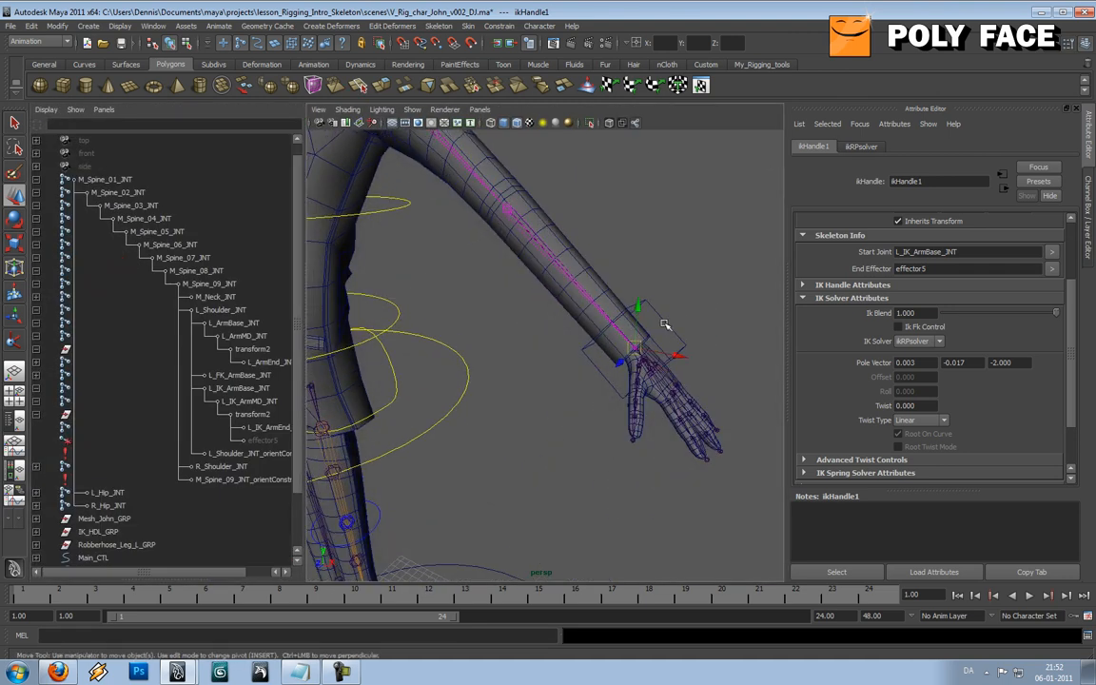
pyautogui.click(664, 326)
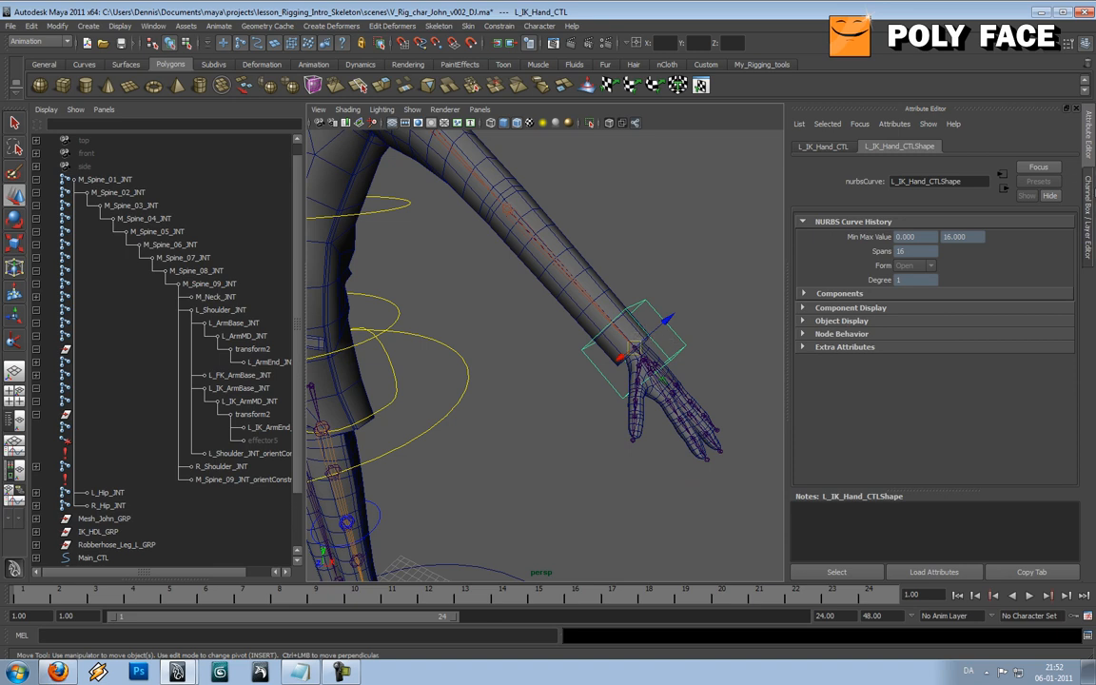
pyautogui.click(1089, 187)
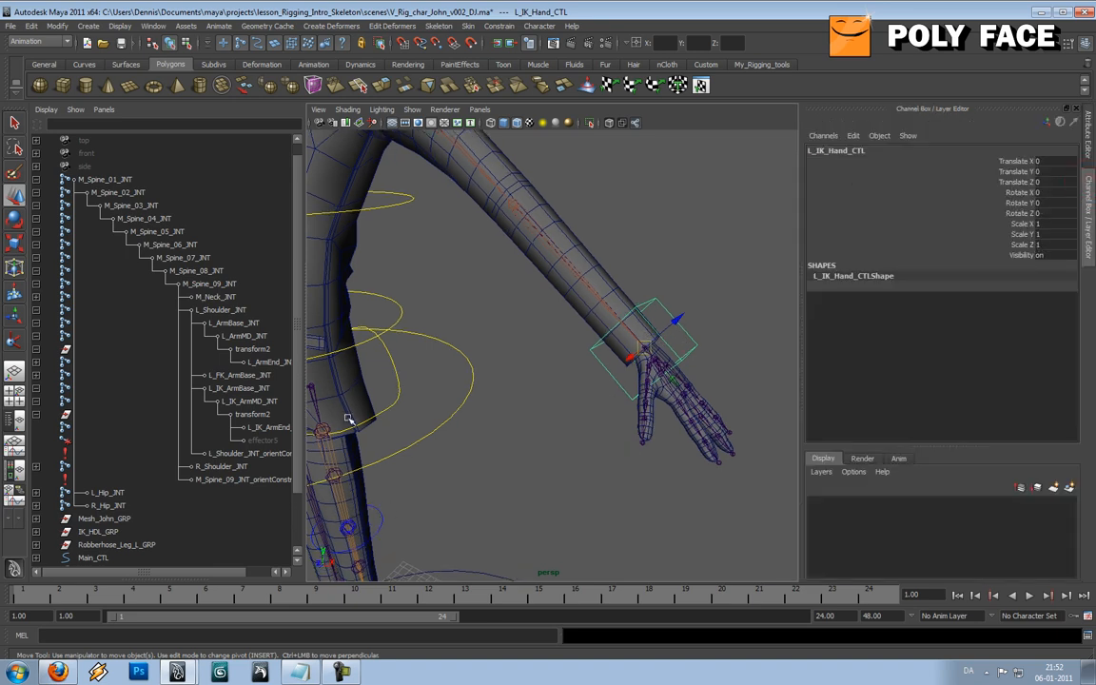
# Step: Parent-constrain ikHandle1 to the L_IK_Hand_CTL control
pyautogui.scroll(-2, 171, 457)
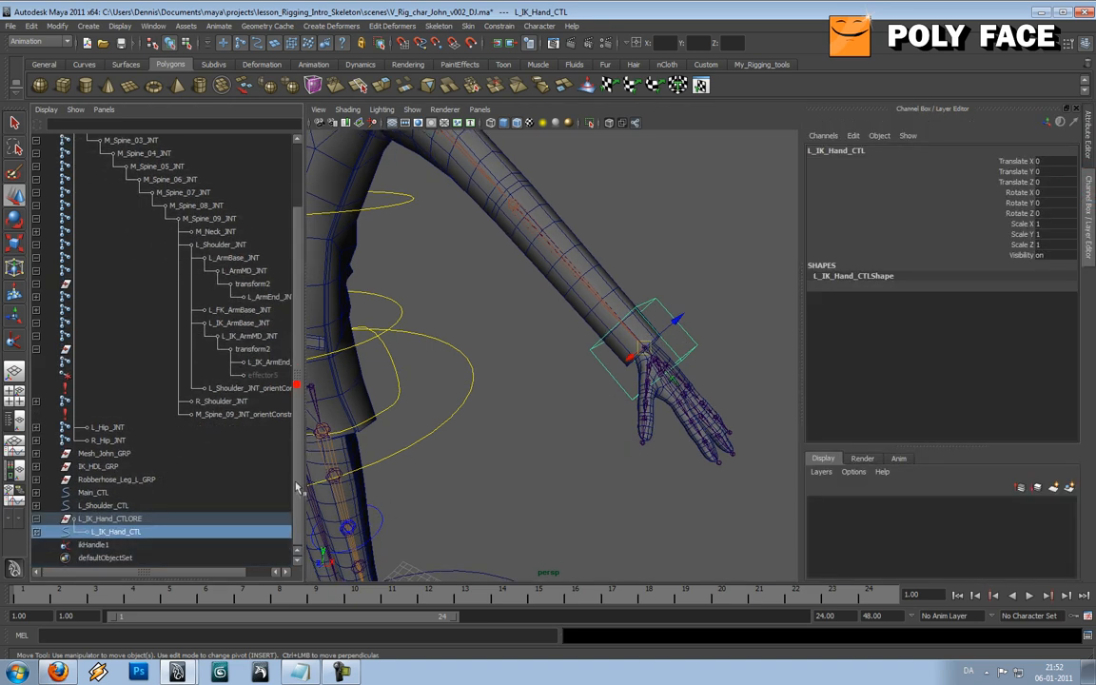
pyautogui.keyDown('ctrl'); pyautogui.click(94, 545); pyautogui.keyUp('ctrl')
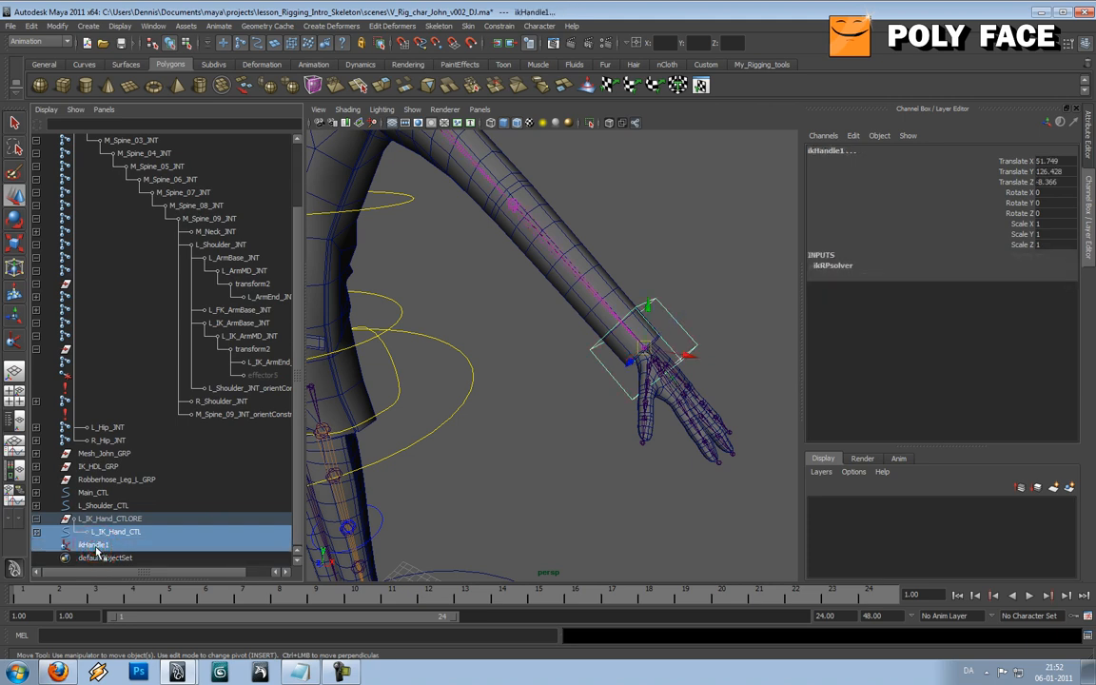
pyautogui.click(499, 26)
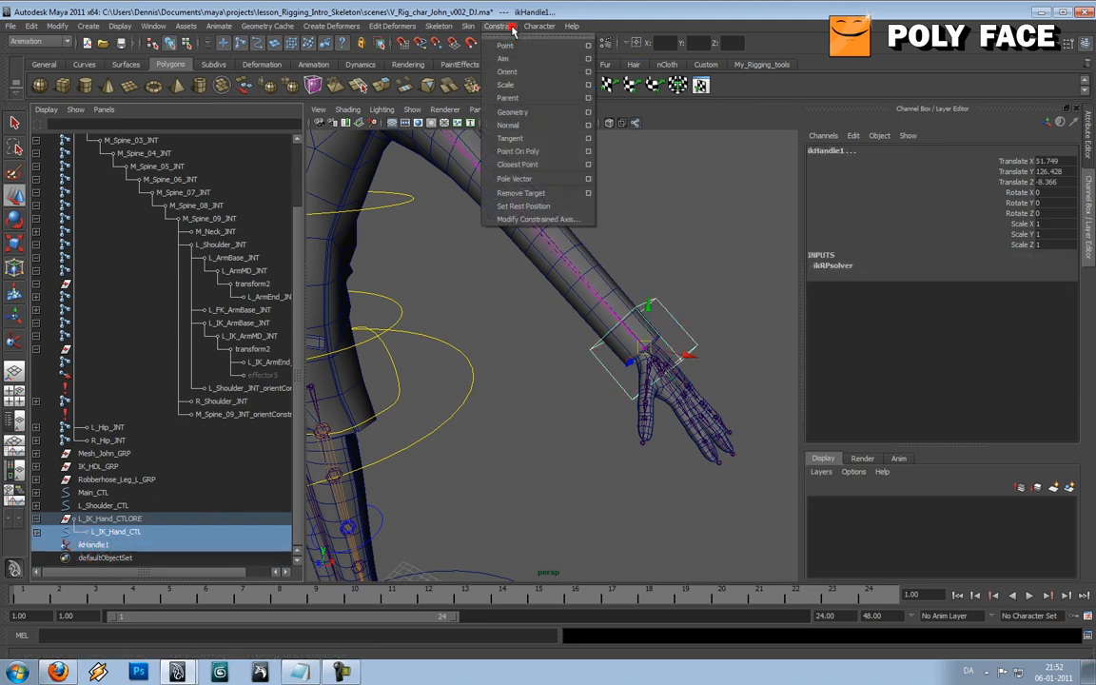
pyautogui.click(509, 98)
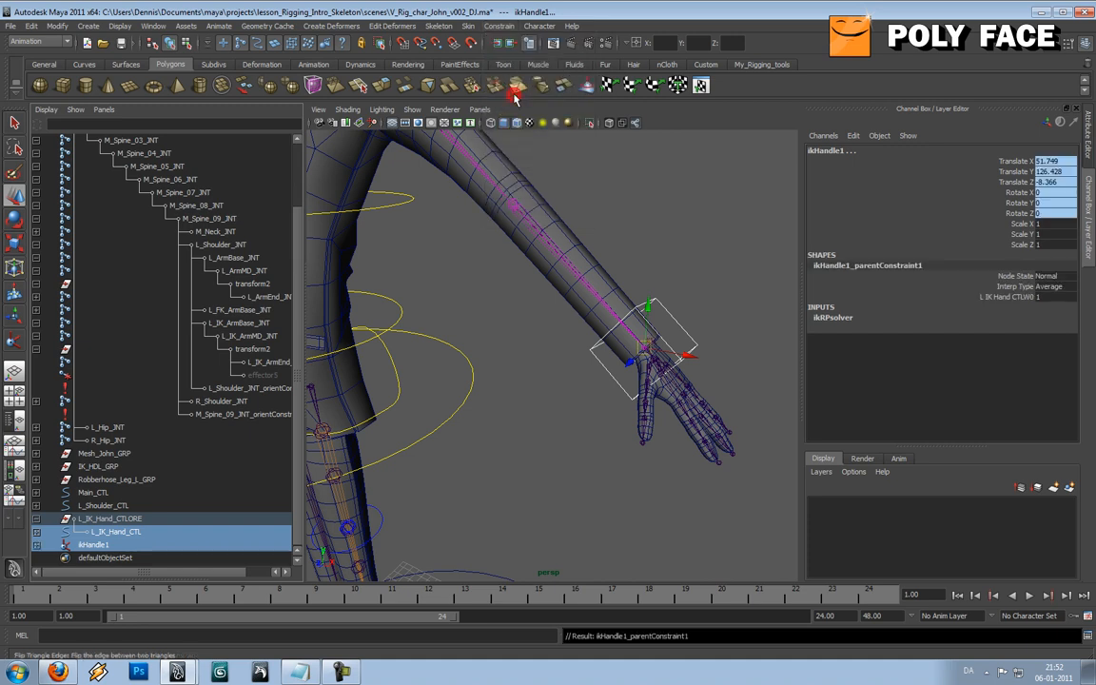
# Step: Try moving L_IK_Hand_CTL around to test the arm's IK, and return its translations to 0
pyautogui.click(707, 247)
pyautogui.click(614, 290)
pyautogui.moveTo(589, 309); pyautogui.dragTo(598, 214)
pyautogui.keyDown('alt'); pyautogui.moveTo(717, 314); pyautogui.dragTo(495, 224); pyautogui.keyUp('alt')
pyautogui.moveTo(459, 240); pyautogui.dragTo(511, 203, button='middle')
pyautogui.keyDown('alt'); pyautogui.moveTo(563, 235); pyautogui.dragTo(732, 273); pyautogui.keyUp('alt')
pyautogui.moveTo(533, 252); pyautogui.dragTo(630, 269)
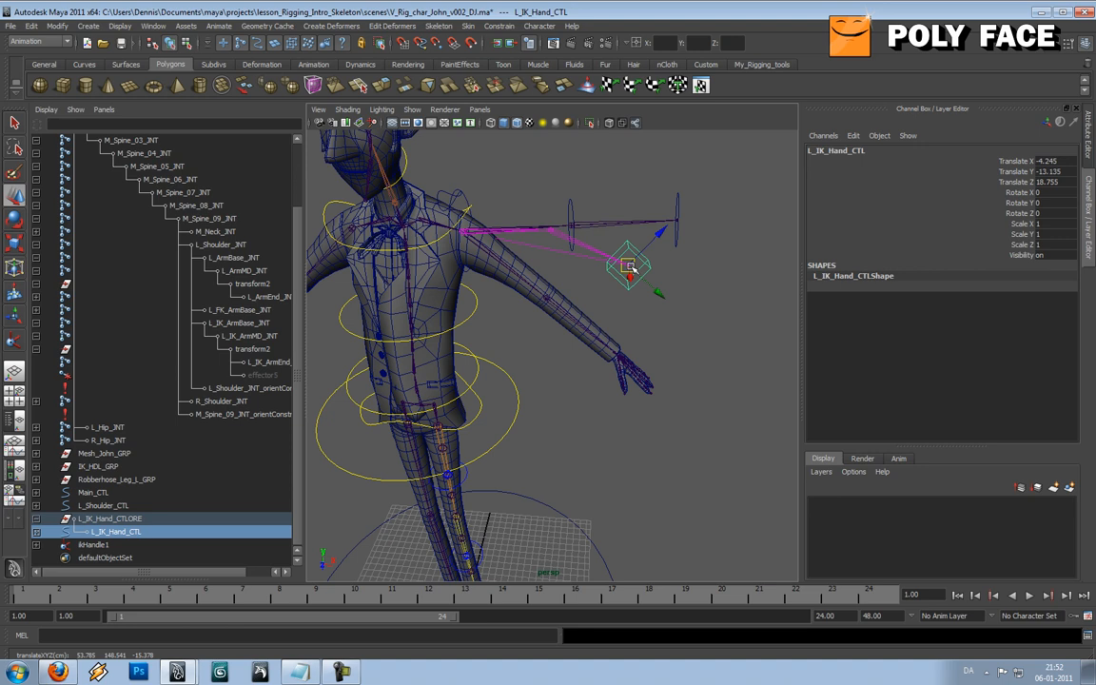
pyautogui.hotkey('ctrl', 'z')
pyautogui.hotkey('ctrl', 'z')
pyautogui.moveTo(1046, 162); pyautogui.dragTo(1054, 183)
pyautogui.write('0')
pyautogui.press('Return')
# Step: Select the left leg's pole control in front of the knee, try moving it sideways and undo the move
pyautogui.keyDown('alt'); pyautogui.moveTo(680, 286); pyautogui.dragTo(498, 386); pyautogui.keyUp('alt')
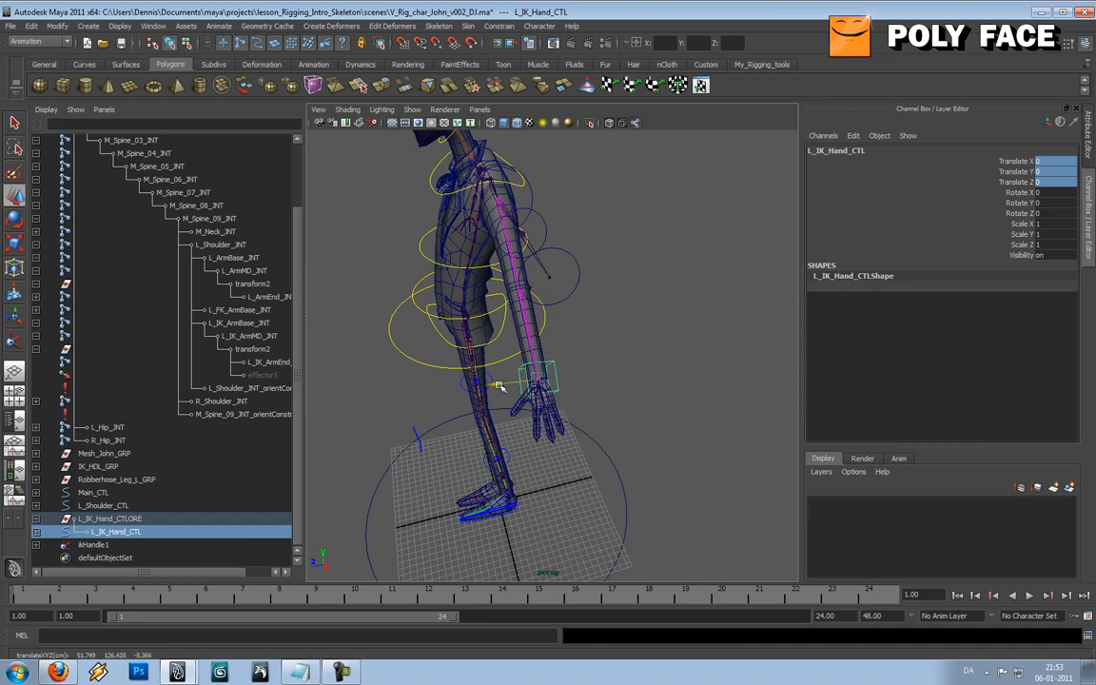
pyautogui.click(683, 353)
pyautogui.keyDown('alt'); pyautogui.moveTo(633, 367); pyautogui.dragTo(711, 362); pyautogui.keyUp('alt')
pyautogui.keyDown('alt'); pyautogui.moveTo(712, 362); pyautogui.dragTo(739, 347, button='right'); pyautogui.keyUp('alt')
pyautogui.keyDown('alt'); pyautogui.moveTo(732, 353); pyautogui.dragTo(482, 444); pyautogui.keyUp('alt')
pyautogui.scroll(-4, 679, 368)
pyautogui.scroll(-4, 619, 367)
pyautogui.click(459, 440)
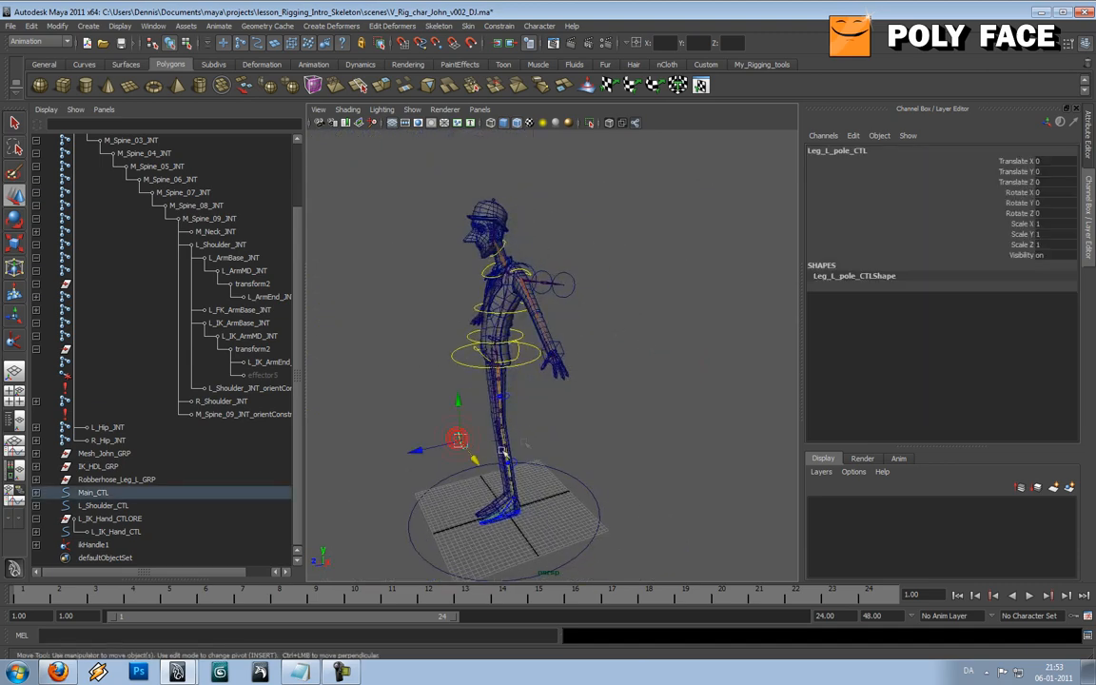
pyautogui.press('f')
pyautogui.scroll(-5, 663, 407)
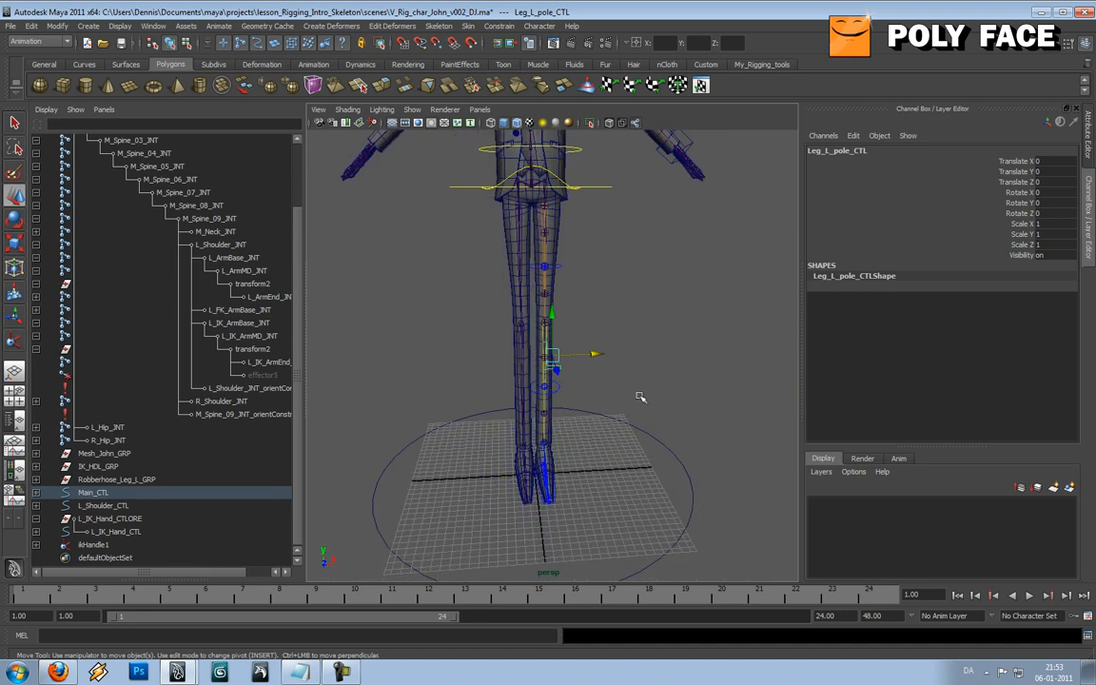
pyautogui.moveTo(592, 362); pyautogui.dragTo(635, 379)
pyautogui.hotkey('ctrl', 'z')
pyautogui.hotkey('ctrl', 'z')
pyautogui.hotkey('ctrl', 'z')
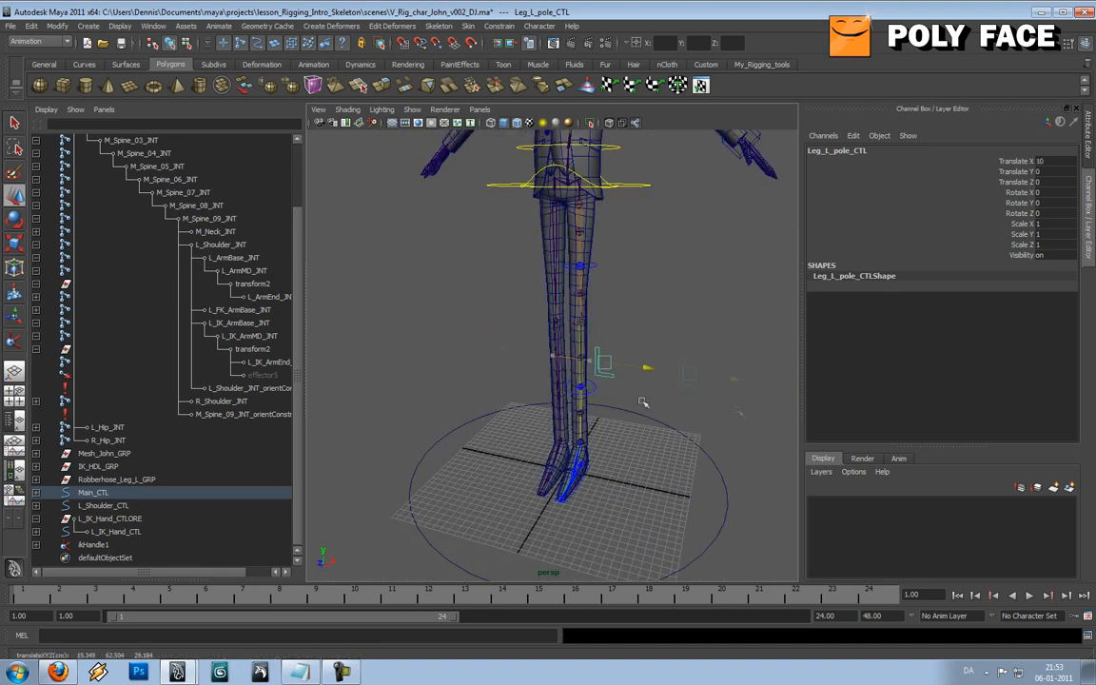
# Step: Duplicate the Leg_L_pole_CTL control in front of the left knee
pyautogui.click(710, 309)
pyautogui.scroll(-4, 709, 309)
pyautogui.keyDown('alt'); pyautogui.moveTo(710, 309); pyautogui.dragTo(612, 342); pyautogui.keyUp('alt')
pyautogui.keyDown('alt'); pyautogui.moveTo(635, 335); pyautogui.dragTo(613, 357); pyautogui.keyUp('alt')
pyautogui.click(642, 351)
pyautogui.click(568, 363)
pyautogui.scroll(5, 610, 352)
pyautogui.hotkey('ctrl', 'd')
pyautogui.scroll(-8, 613, 357)
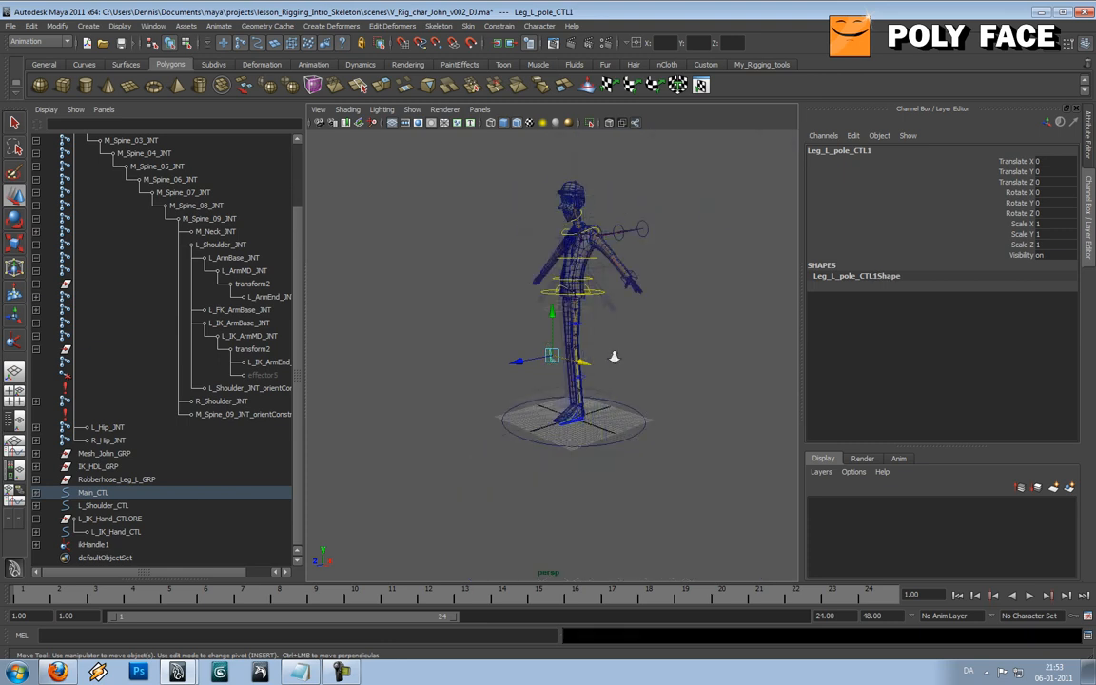
# Step: Move the duplicated pole control up onto the left elbow joint
pyautogui.scroll(3, 570, 333)
pyautogui.keyDown('alt'); pyautogui.moveTo(594, 314); pyautogui.dragTo(570, 391, button='middle'); pyautogui.keyUp('alt')
pyautogui.keyDown('alt'); pyautogui.moveTo(577, 390); pyautogui.dragTo(597, 296); pyautogui.keyUp('alt')
pyautogui.press('f')
pyautogui.keyDown('alt'); pyautogui.moveTo(660, 315); pyautogui.dragTo(648, 344); pyautogui.keyUp('alt')
pyautogui.keyDown('alt'); pyautogui.moveTo(715, 349); pyautogui.dragTo(642, 341); pyautogui.keyUp('alt')
pyautogui.scroll(-5, 611, 334)
# Step: Isolate the duplicated pole control, select all of its edit points, and show the rest of the character again
pyautogui.click(589, 122)
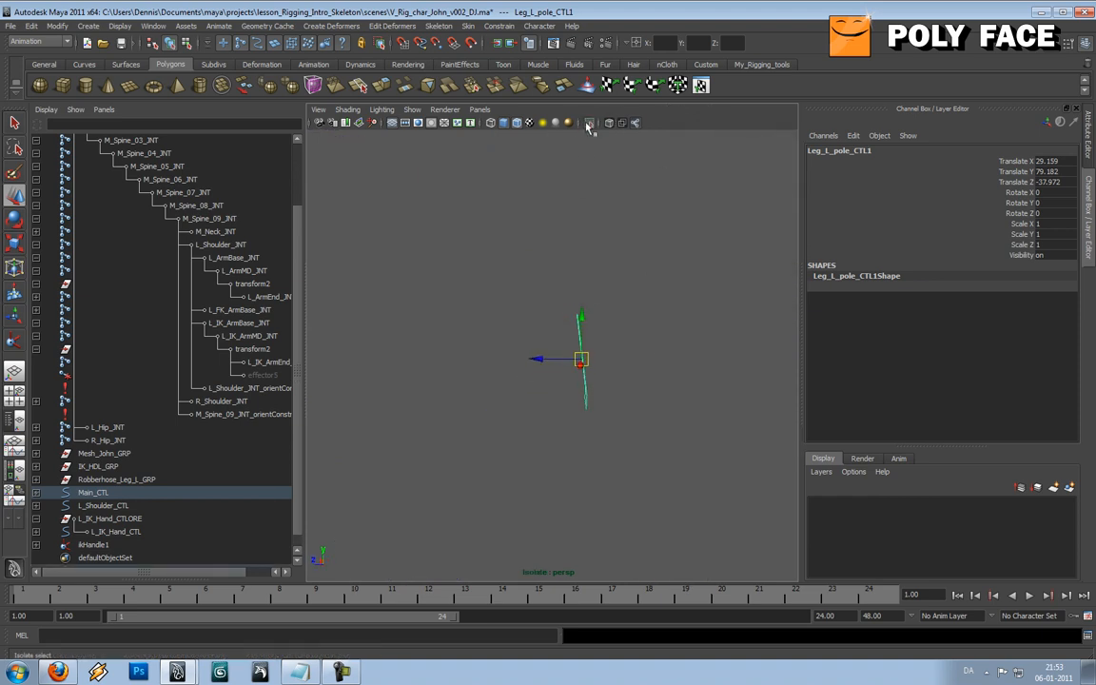
pyautogui.moveTo(579, 321); pyautogui.dragTo(582, 362, button='right')
pyautogui.moveTo(582, 361); pyautogui.dragTo(617, 437)
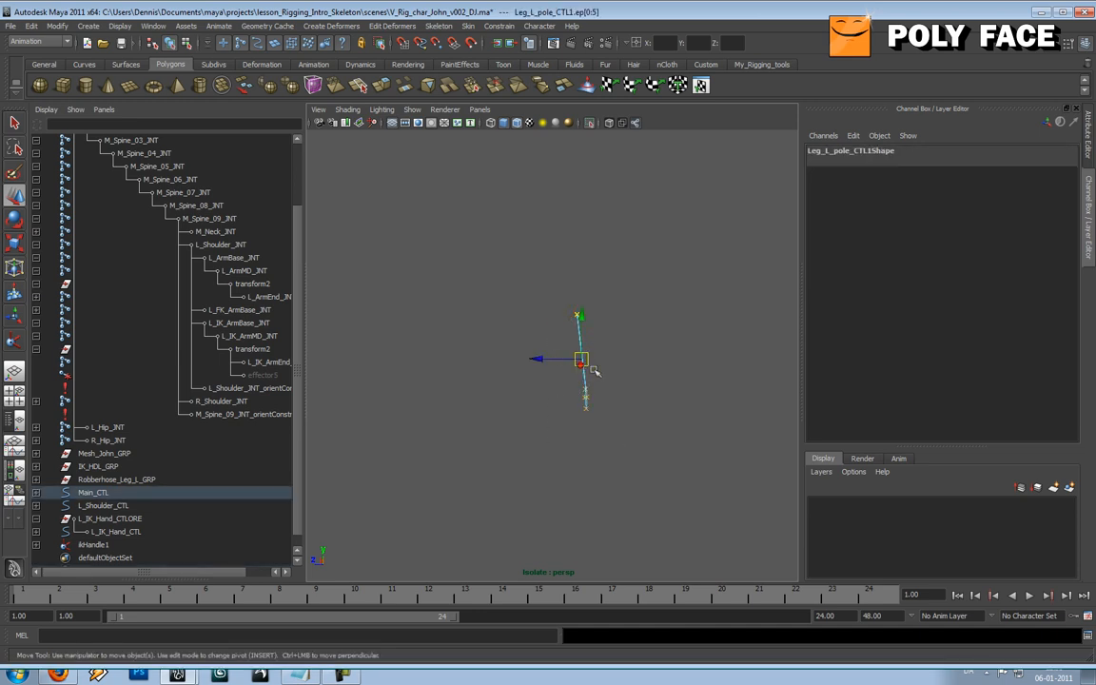
pyautogui.click(591, 123)
# Step: In a wireframe side view, rotate the selected edit points so the control's shape stands vertical at the elbow
pyautogui.press('space')
pyautogui.moveTo(609, 268); pyautogui.dragTo(650, 265)
pyautogui.keyDown('alt'); pyautogui.moveTo(628, 228); pyautogui.dragTo(621, 379, button='middle'); pyautogui.keyUp('alt')
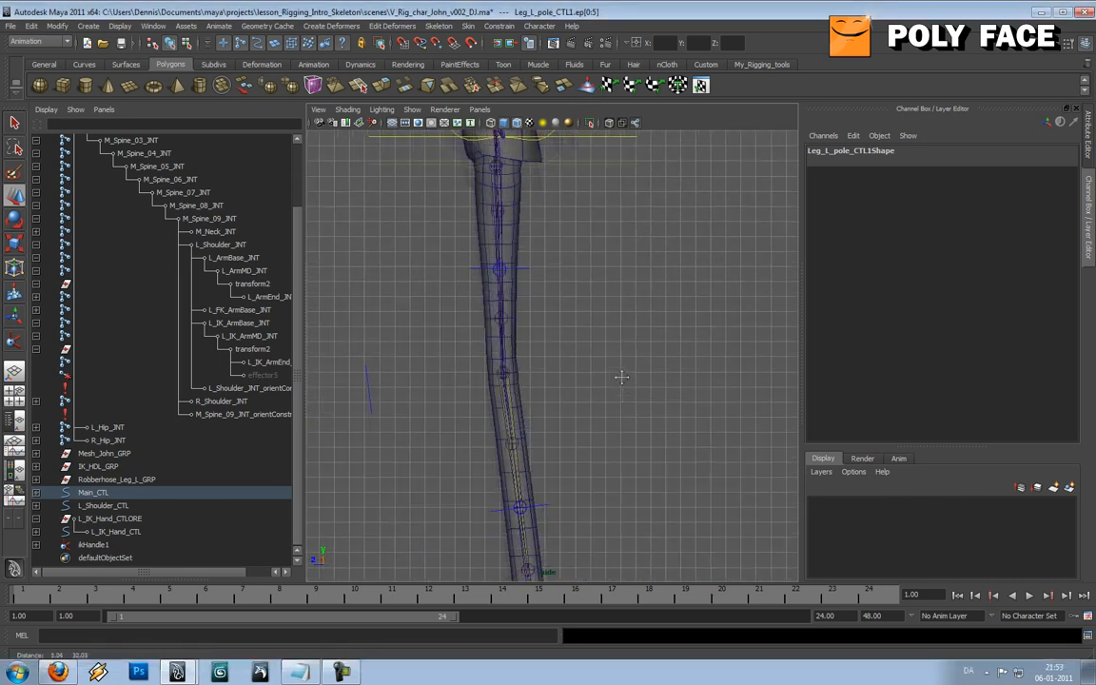
pyautogui.keyDown('alt'); pyautogui.moveTo(623, 204); pyautogui.dragTo(618, 415, button='middle'); pyautogui.keyUp('alt')
pyautogui.keyDown('alt'); pyautogui.moveTo(622, 247); pyautogui.dragTo(624, 443, button='middle'); pyautogui.keyUp('alt')
pyautogui.scroll(3, 622, 420)
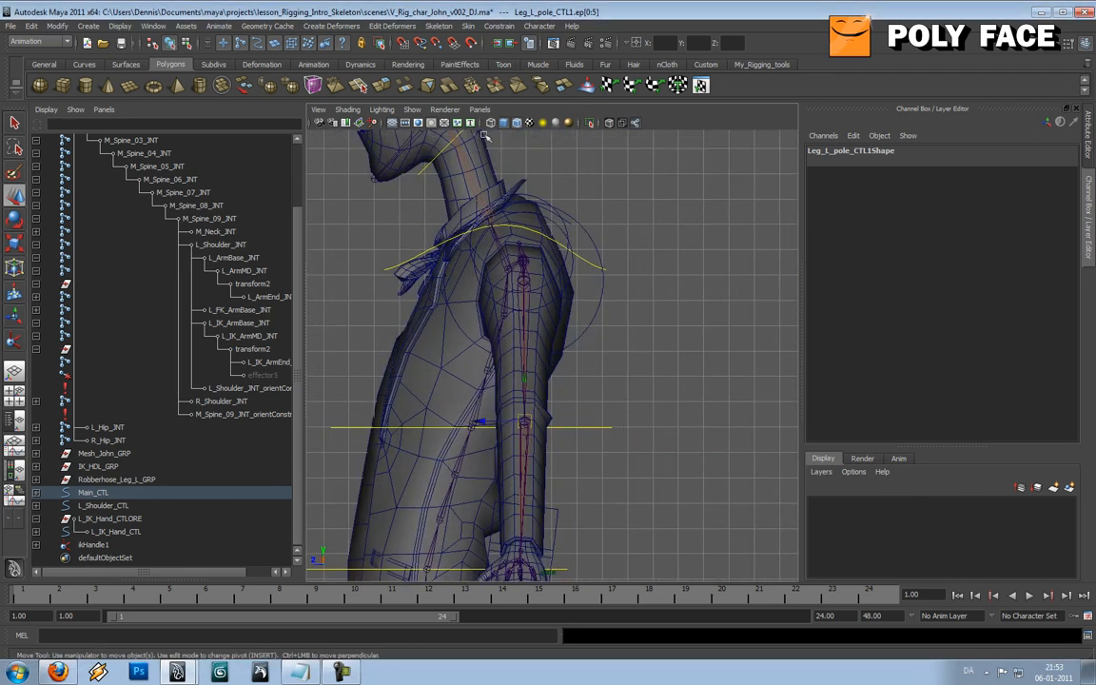
pyautogui.click(490, 123)
pyautogui.keyDown('alt'); pyautogui.moveTo(600, 383); pyautogui.dragTo(617, 283, button='middle'); pyautogui.keyUp('alt')
pyautogui.scroll(3, 616, 283)
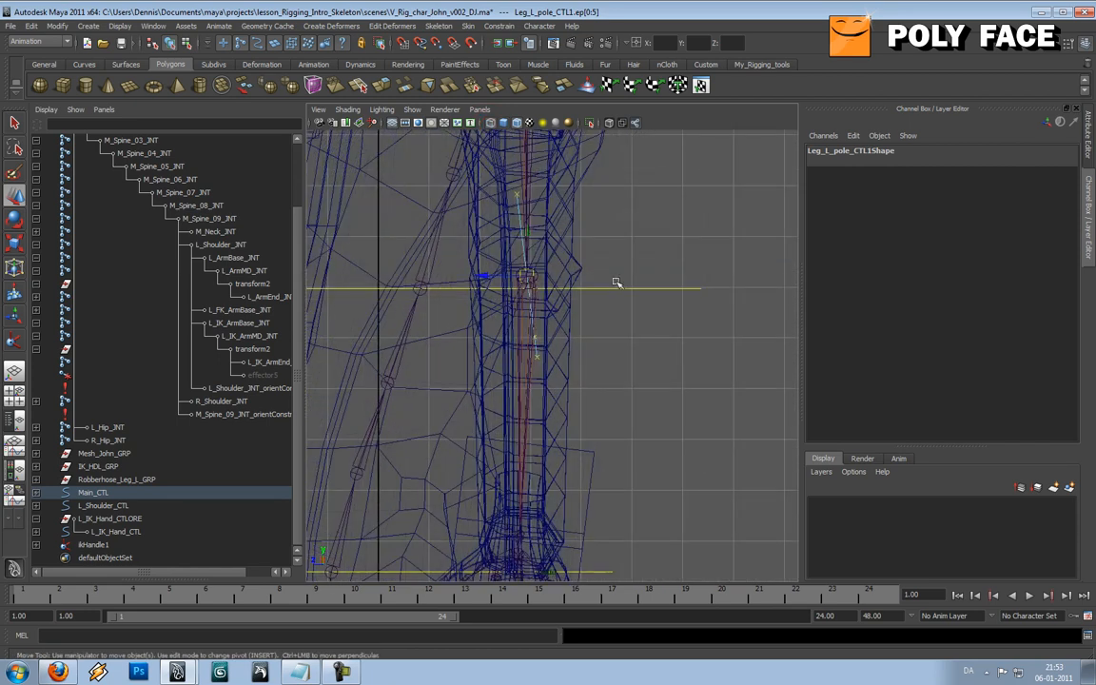
pyautogui.press('e')
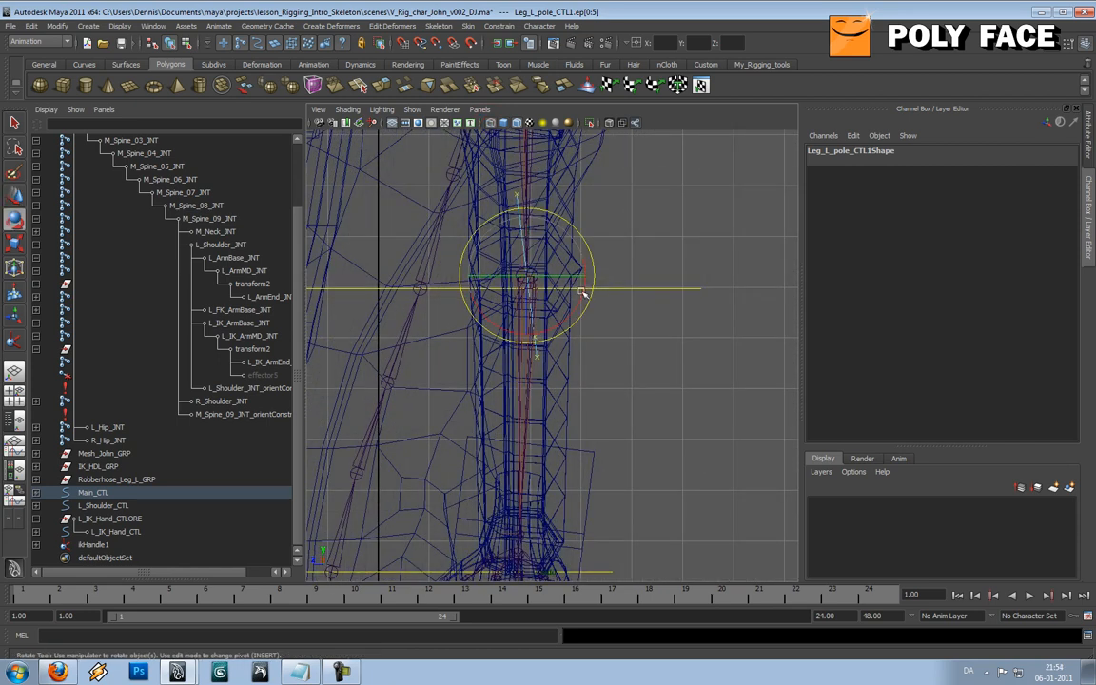
pyautogui.moveTo(582, 294); pyautogui.dragTo(577, 299)
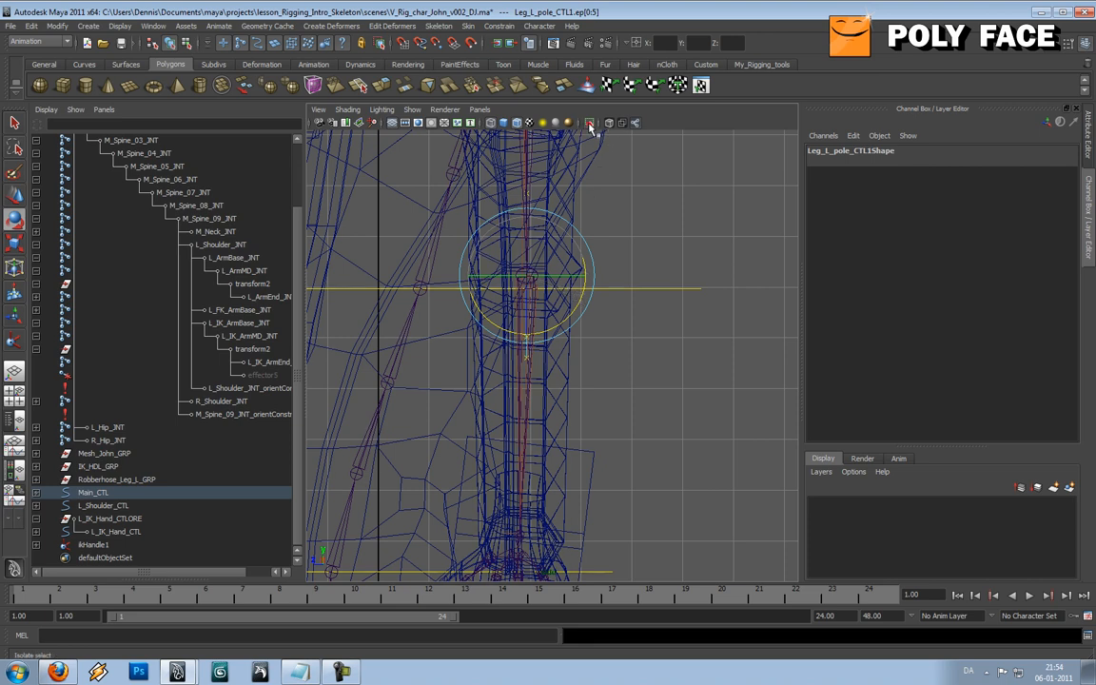
# Step: Return to the perspective view and select the whole Leg_L_pole_CTL1 curve in object mode with the Move tool
pyautogui.click(590, 123)
pyautogui.click(591, 125)
pyautogui.press('space')
pyautogui.moveTo(591, 283); pyautogui.dragTo(695, 311)
pyautogui.scroll(4, 692, 312)
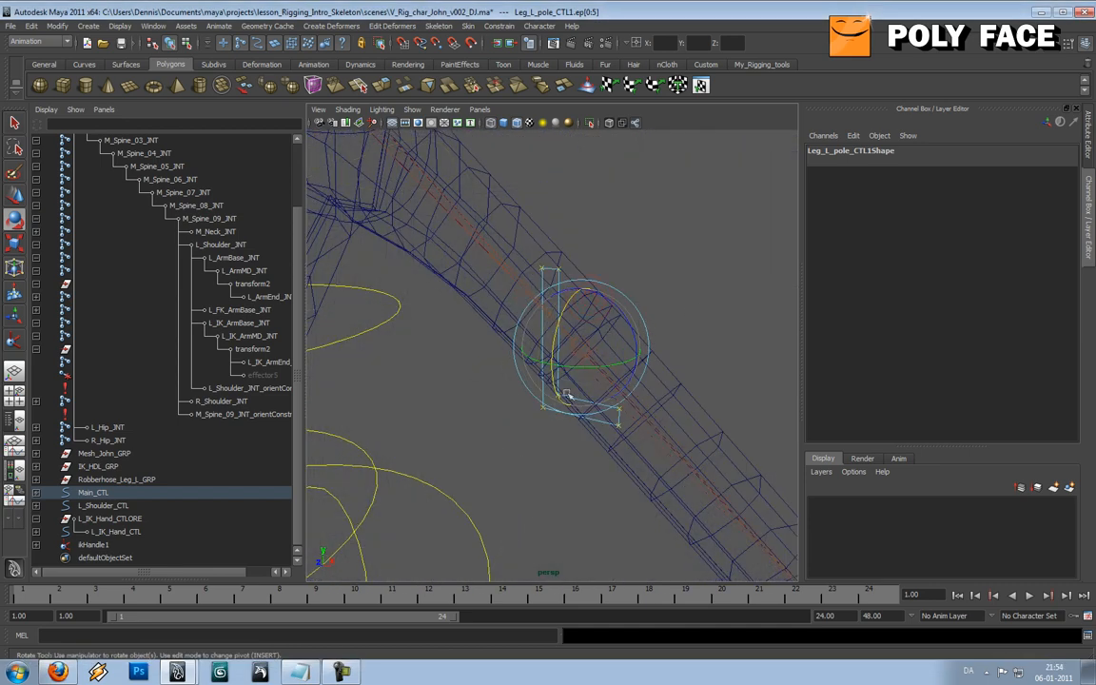
pyautogui.moveTo(548, 410)
pyautogui.keyDown('alt'); pyautogui.mouseDown()
pyautogui.moveTo(590, 391)
pyautogui.moveTo(549, 428)
pyautogui.mouseUp(); pyautogui.keyUp('alt')
pyautogui.moveTo(542, 433); pyautogui.dragTo(577, 420, button='right')
pyautogui.click(546, 432)
pyautogui.keyDown('alt'); pyautogui.moveTo(661, 349); pyautogui.dragTo(641, 369); pyautogui.keyUp('alt')
pyautogui.press('w')
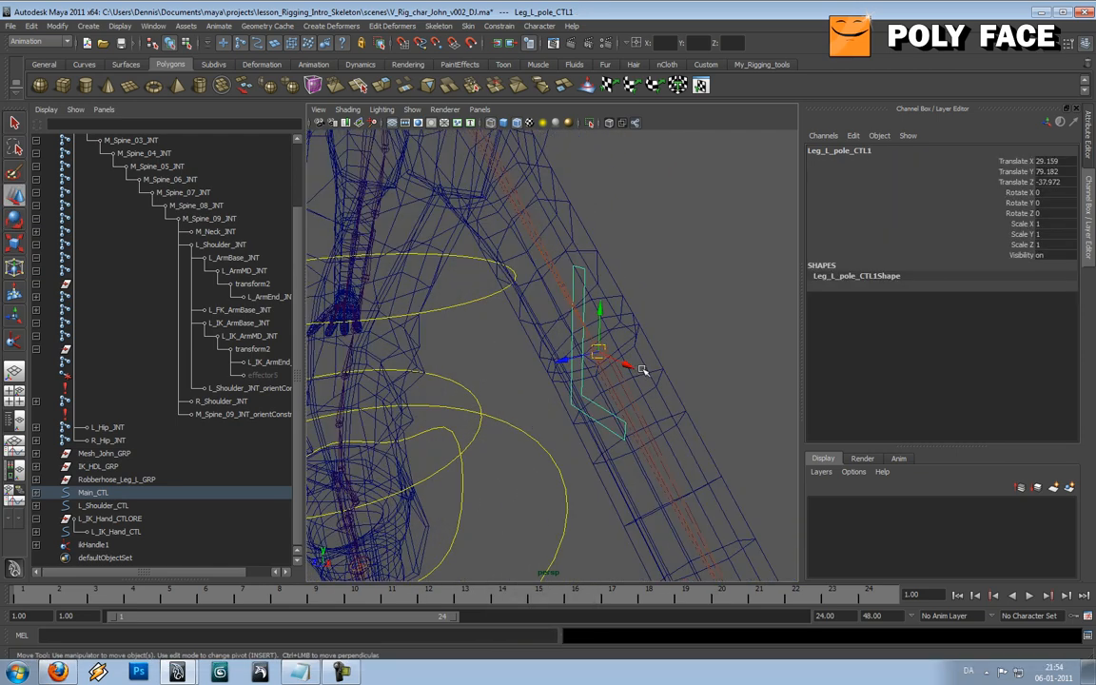
# Step: Parent Leg_L_pole_CTL1 under the elbow joint L_ArmMD_JNT and set its three rotations to 0
pyautogui.click(603, 375)
pyautogui.keyDown('alt'); pyautogui.moveTo(599, 374); pyautogui.dragTo(654, 394); pyautogui.keyUp('alt')
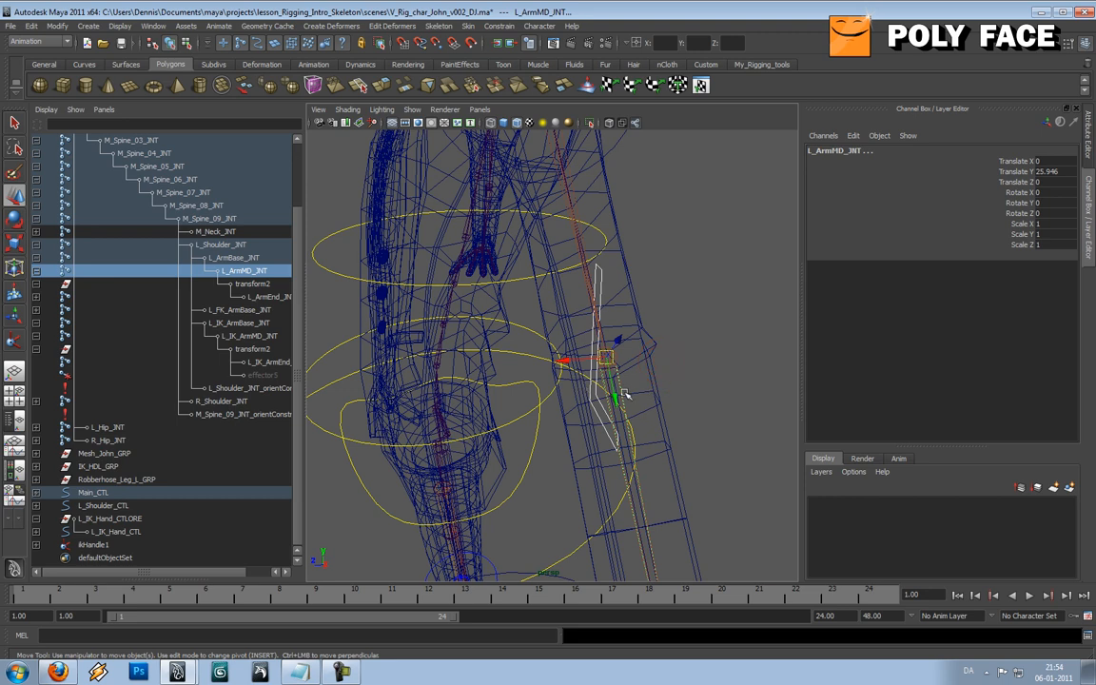
pyautogui.press('p')
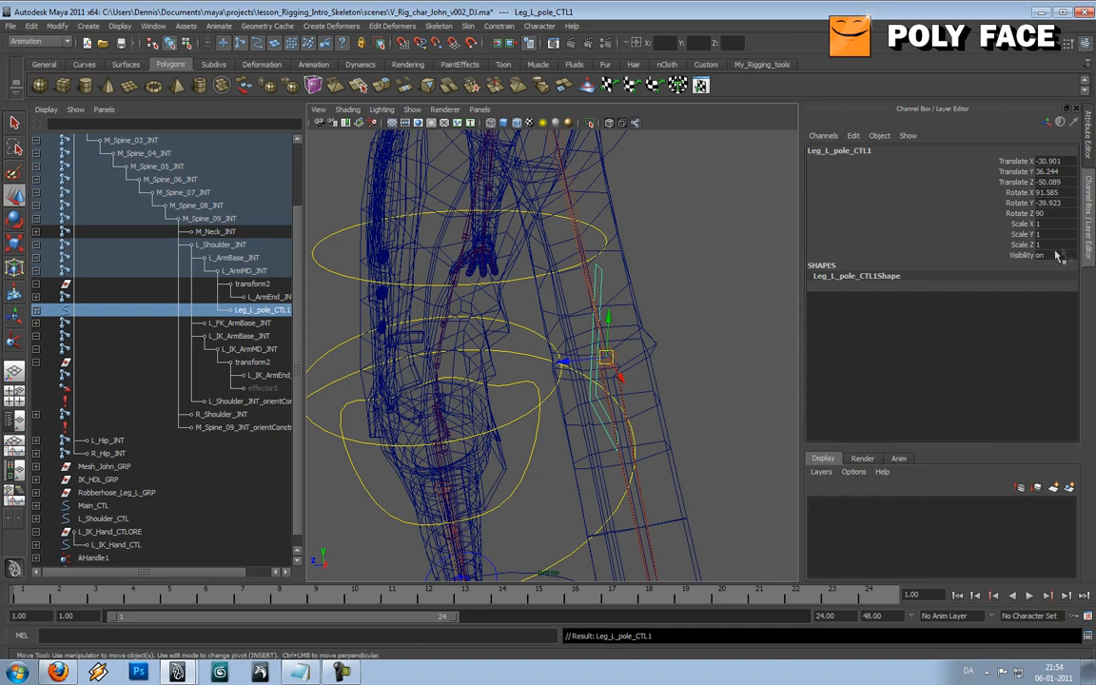
pyautogui.moveTo(1050, 192); pyautogui.dragTo(1052, 214)
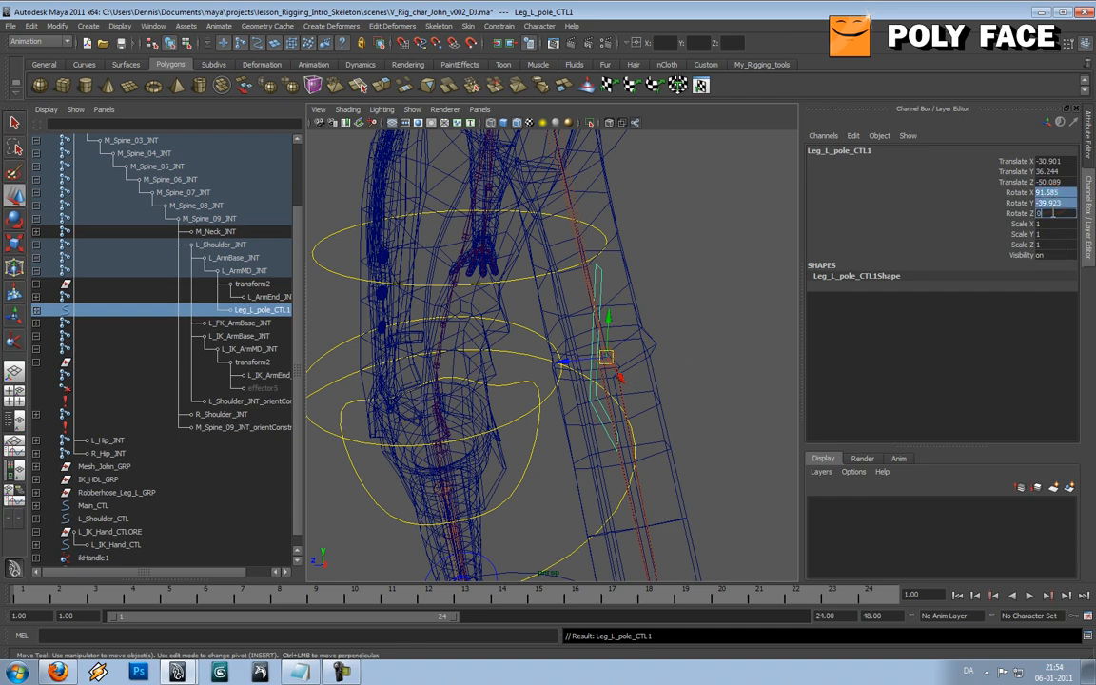
pyautogui.write('0')
pyautogui.press('Tab')
pyautogui.keyDown('alt'); pyautogui.moveTo(718, 258); pyautogui.dragTo(651, 337); pyautogui.keyUp('alt')
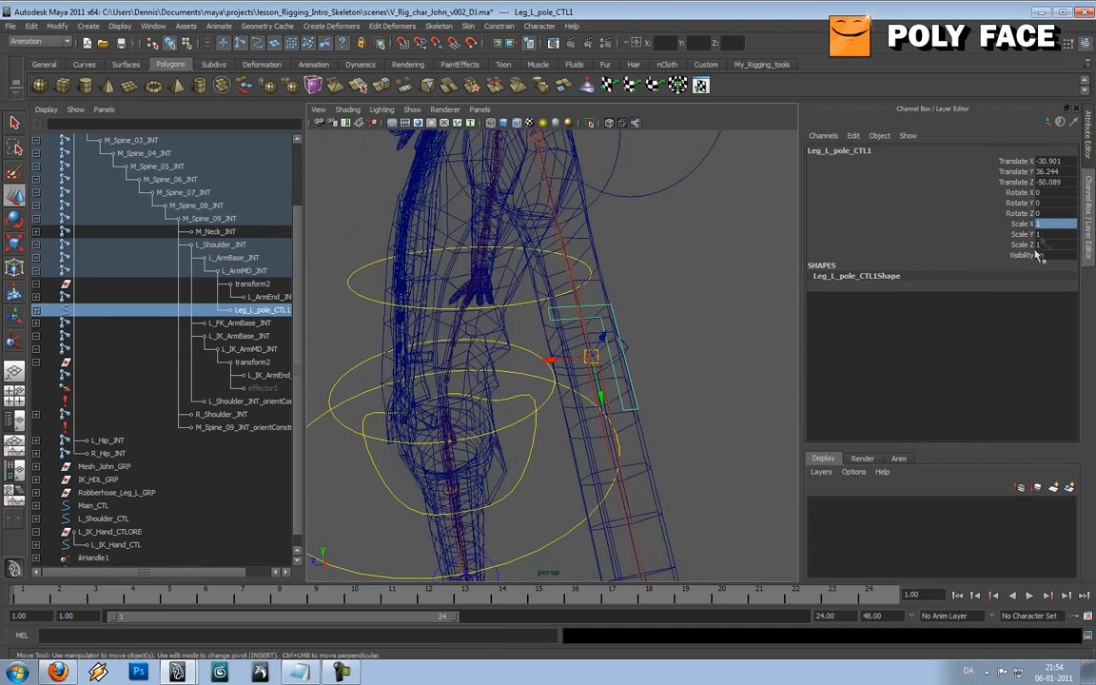
# Step: Set Leg_L_pole_CTL1's Rotate X and Rotate Z to 90
pyautogui.click(1047, 193)
pyautogui.write('90')
pyautogui.press('Tab')
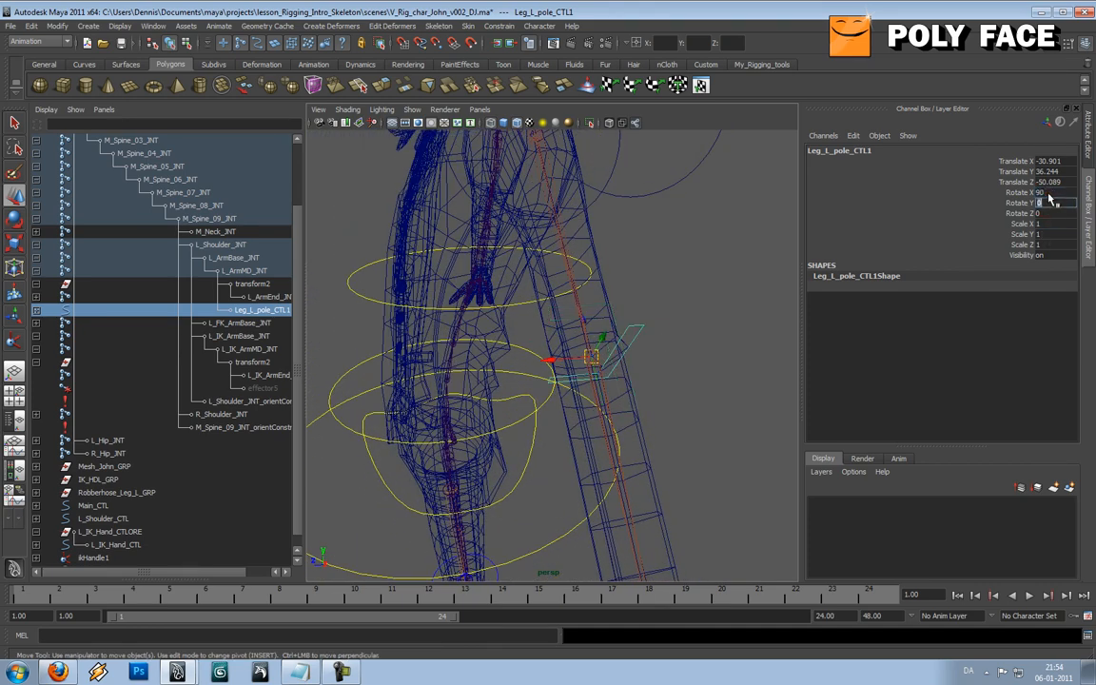
pyautogui.click(1048, 193)
pyautogui.click(1052, 214)
pyautogui.click(1049, 191)
pyautogui.click(1046, 212)
pyautogui.write('90')
pyautogui.press('Tab')
pyautogui.keyDown('alt'); pyautogui.moveTo(546, 380); pyautogui.dragTo(694, 362); pyautogui.keyUp('alt')
pyautogui.scroll(-5, 572, 369)
pyautogui.scroll(5, 695, 363)
pyautogui.keyDown('alt'); pyautogui.moveTo(609, 373); pyautogui.dragTo(656, 371); pyautogui.keyUp('alt')
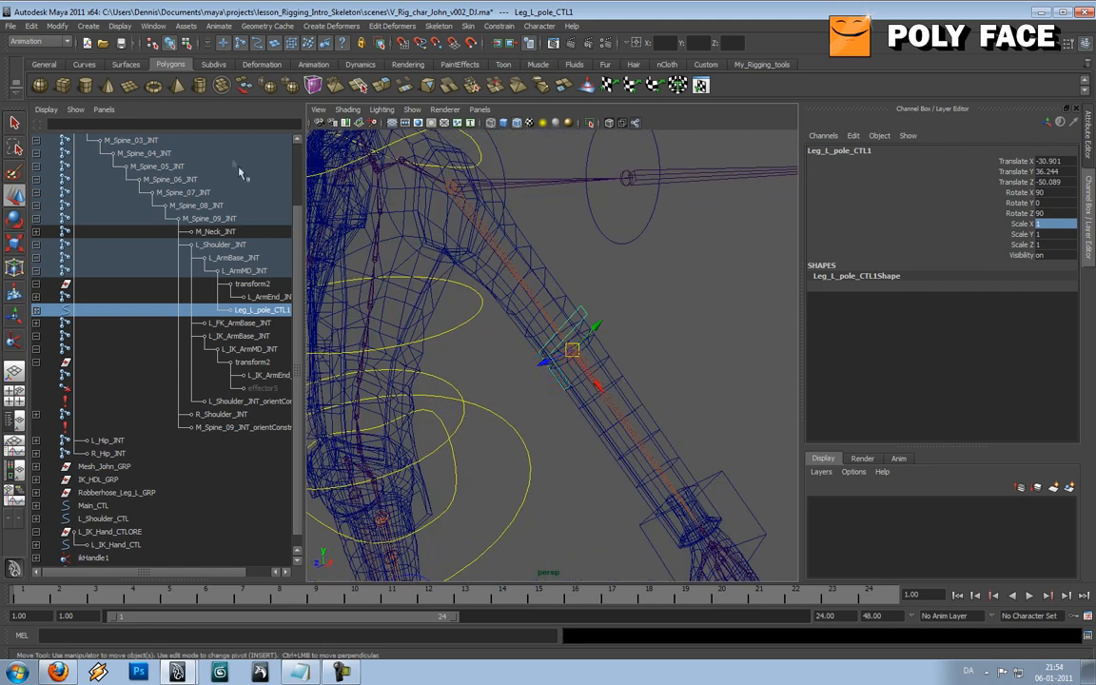
# Step: Freeze Leg_L_pole_CTL1's translation and scale but not its rotation, and unparent it from the elbow joint
pyautogui.click(31, 25)
pyautogui.moveTo(57, 25)
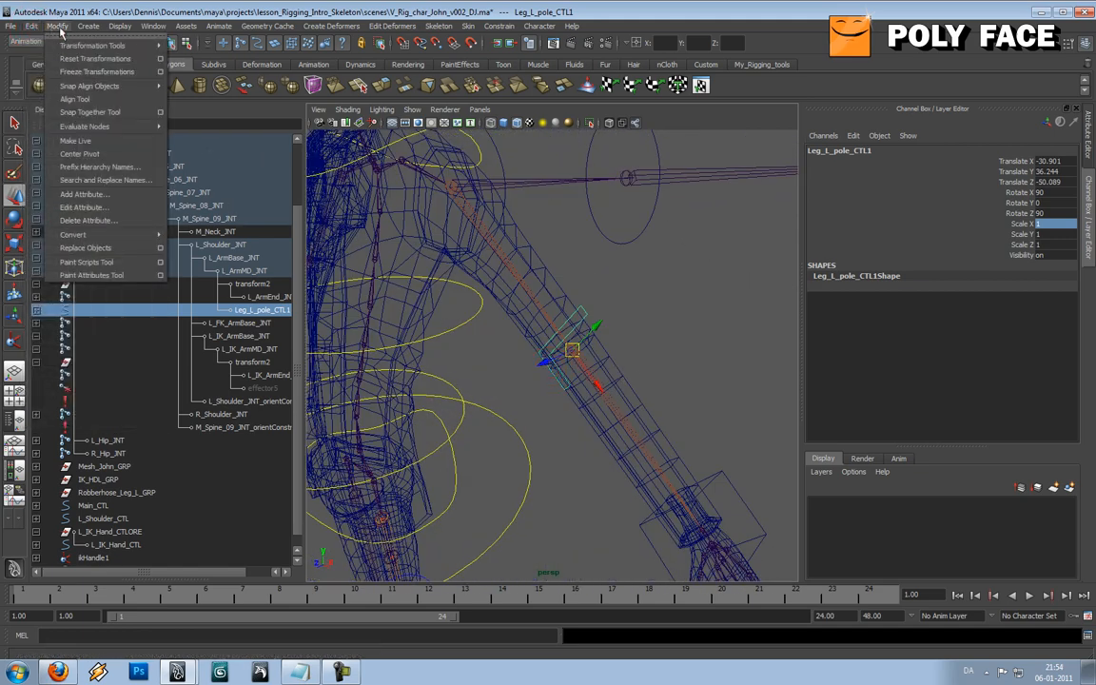
pyautogui.click(95, 72)
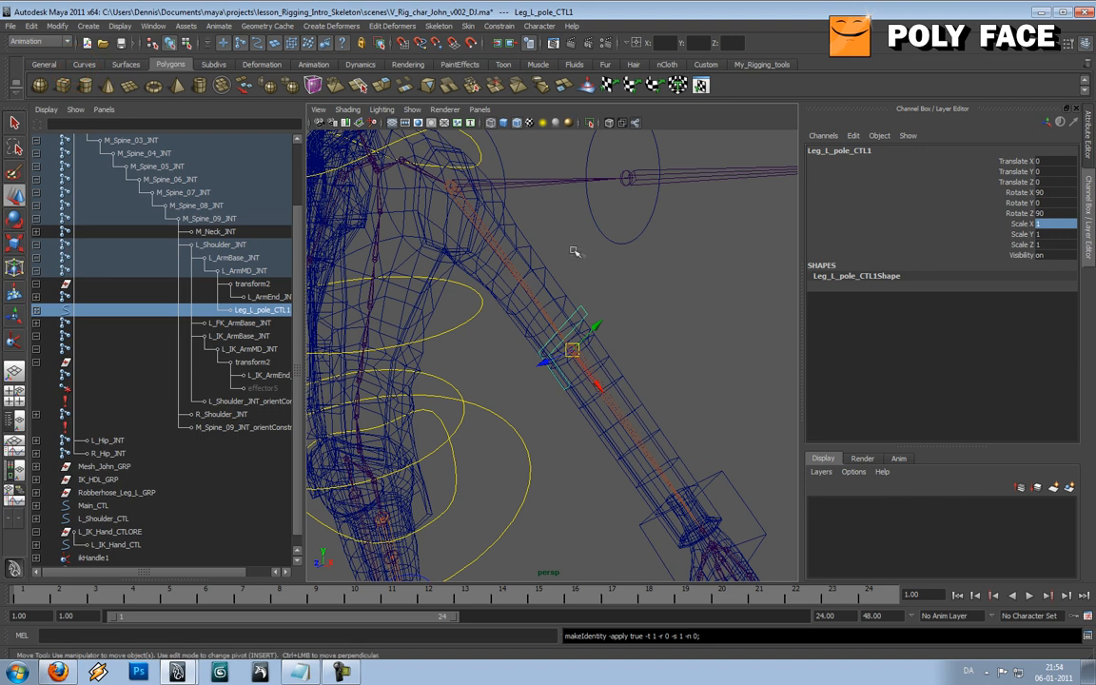
pyautogui.hotkey('shift', 'p')
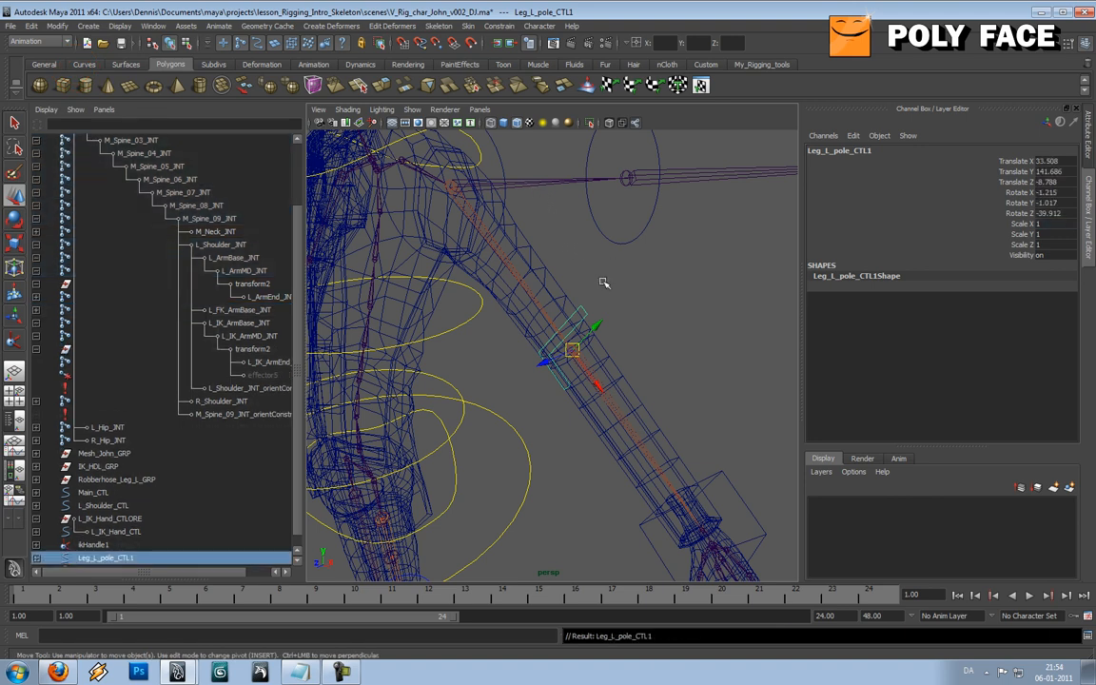
# Step: Move the pole control straight back behind the elbow, to a Translate Z of about -24.8
pyautogui.keyDown('alt'); pyautogui.moveTo(602, 282); pyautogui.dragTo(655, 363); pyautogui.keyUp('alt')
pyautogui.click(696, 359)
pyautogui.click(640, 359)
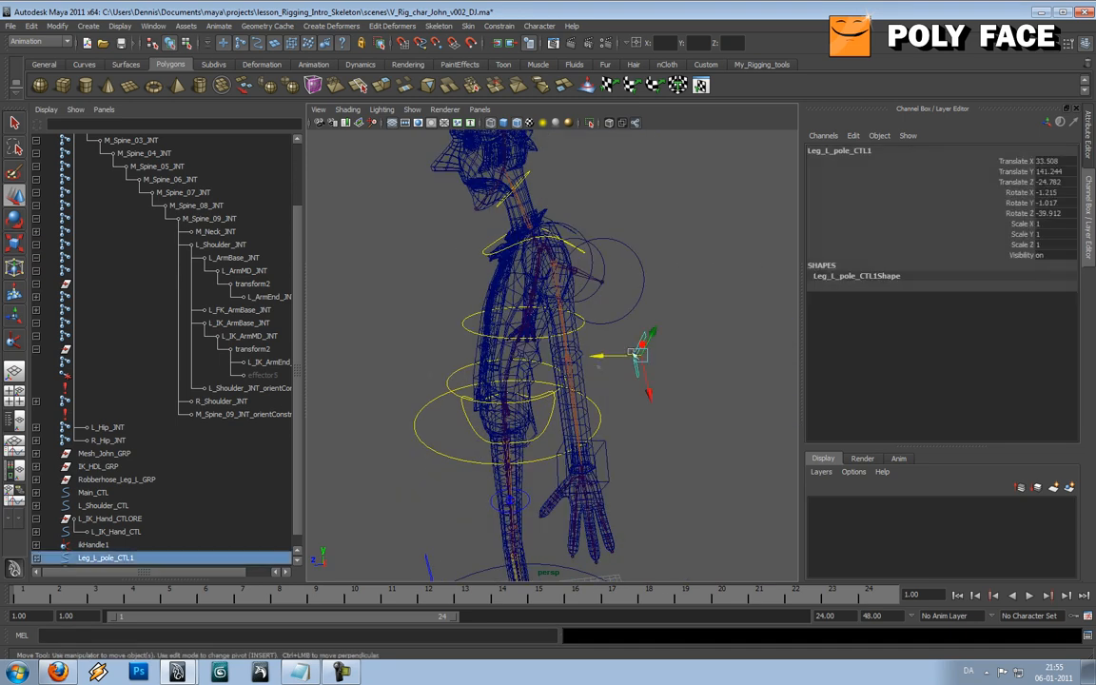
# Step: Duplicate Leg_L_pole_CTL1 and rename the original L_Arm_pole_CTL
pyautogui.moveTo(299, 279); pyautogui.dragTo(297, 350)
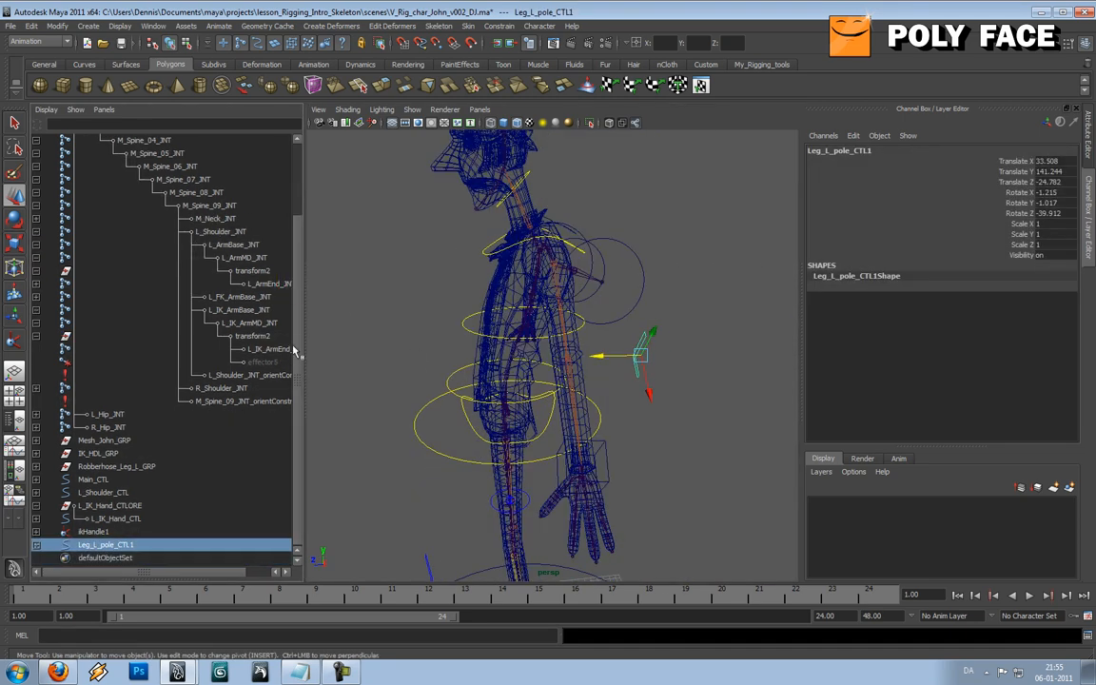
pyautogui.hotkey('ctrl', 'd')
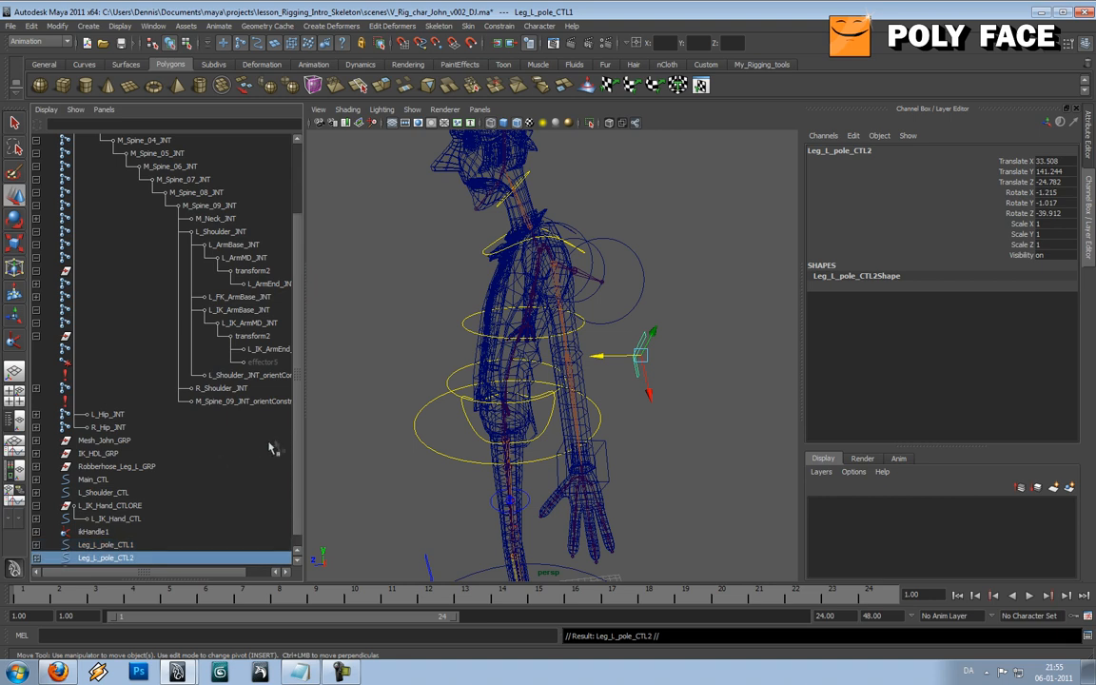
pyautogui.click(297, 425)
pyautogui.click(92, 532)
pyautogui.doubleClick(92, 532)
pyautogui.click(92, 532)
pyautogui.write('L_Arm_pole_CTL1')
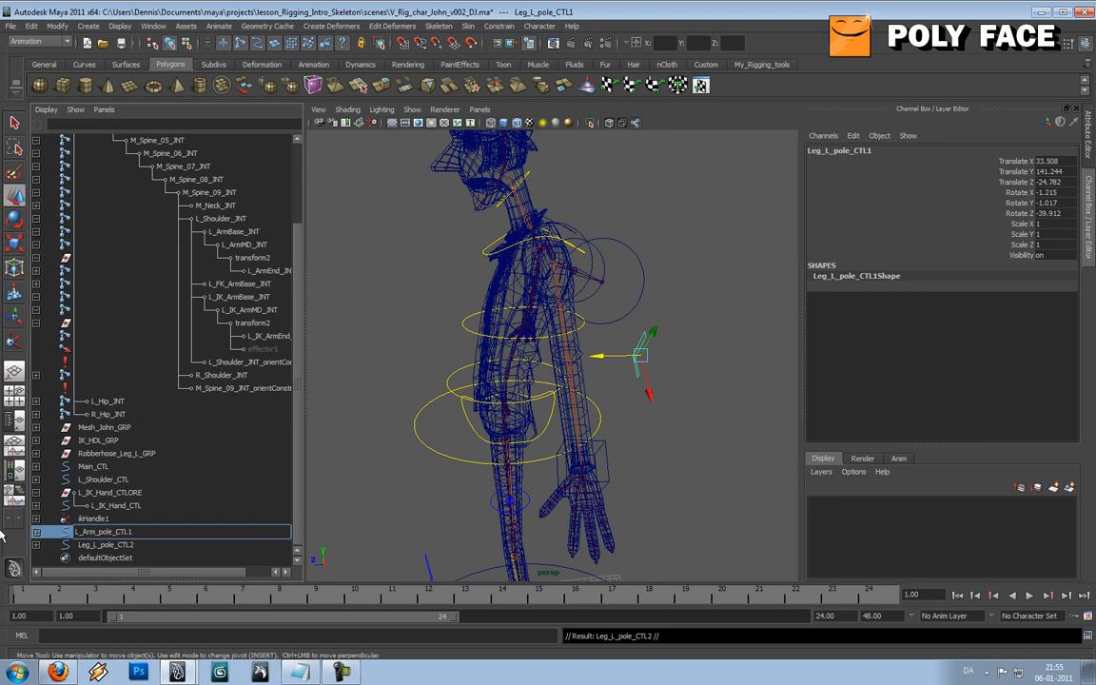
pyautogui.press('BackSpace')
pyautogui.press('Return')
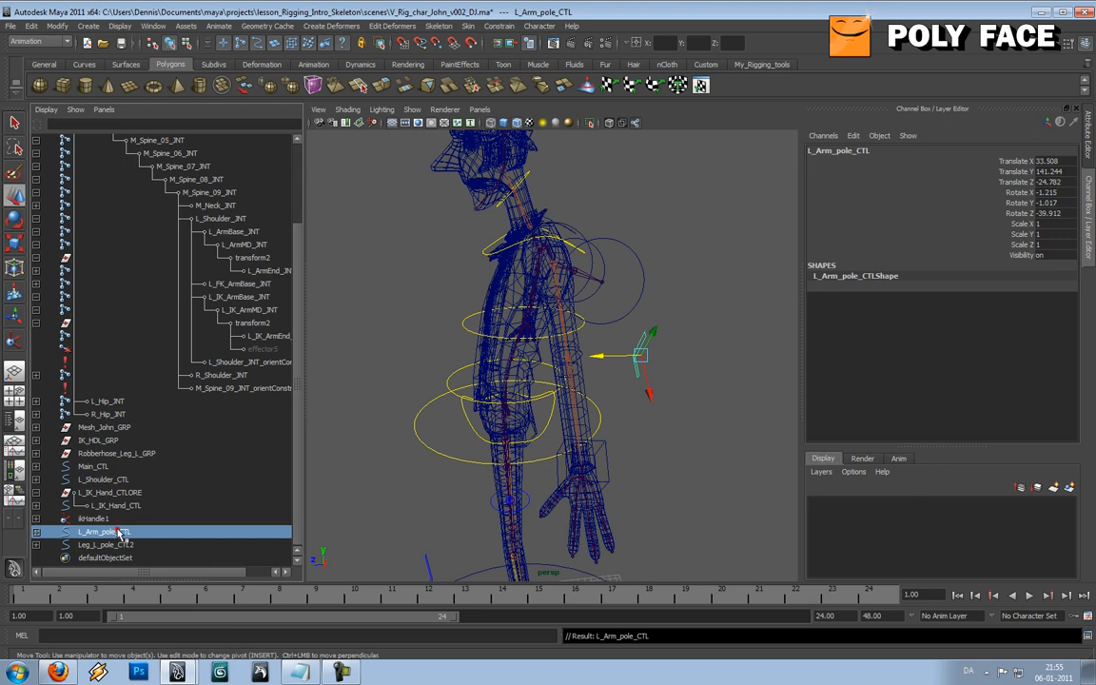
# Step: Rename the duplicate Leg_L_pole_CTL2 as L_Arm_pole_CTLORE
pyautogui.doubleClick(118, 531)
pyautogui.hotkey('ctrl', 'c')
pyautogui.doubleClick(140, 546)
pyautogui.hotkey('ctrl', 'v')
pyautogui.write('ORE')
pyautogui.press('Return')
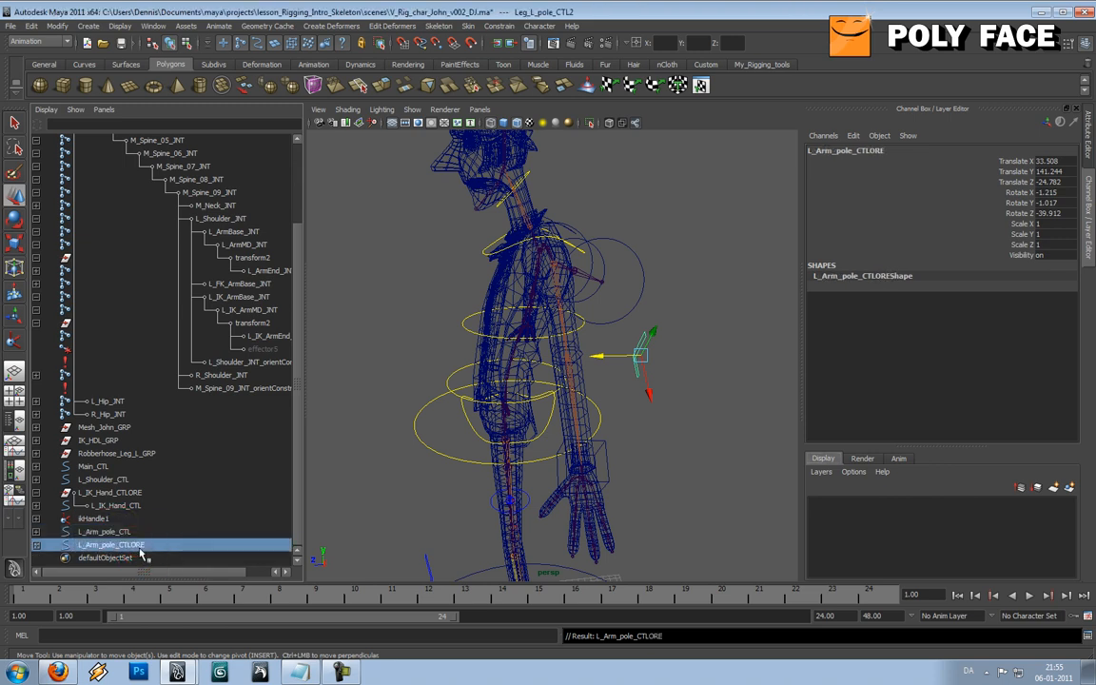
# Step: Delete the curve shape inside L_Arm_pole_CTLORE and parent L_Arm_pole_CTL under the emptied L_Arm_pole_CTLORE group
pyautogui.click(37, 545)
pyautogui.click(90, 558)
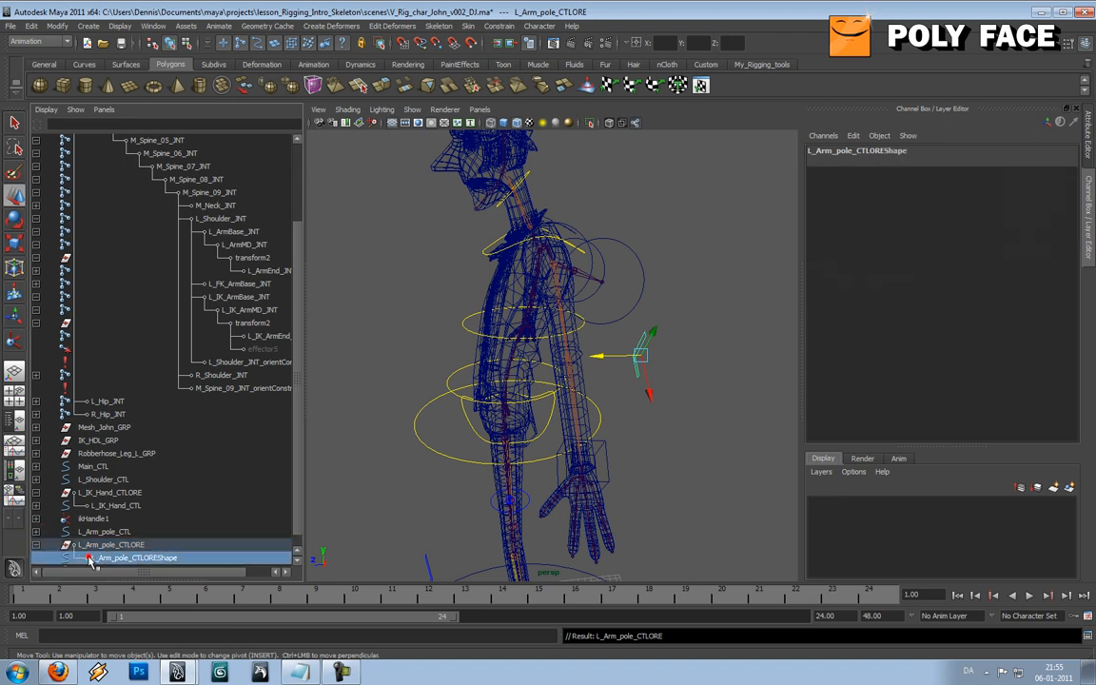
pyautogui.click(104, 532)
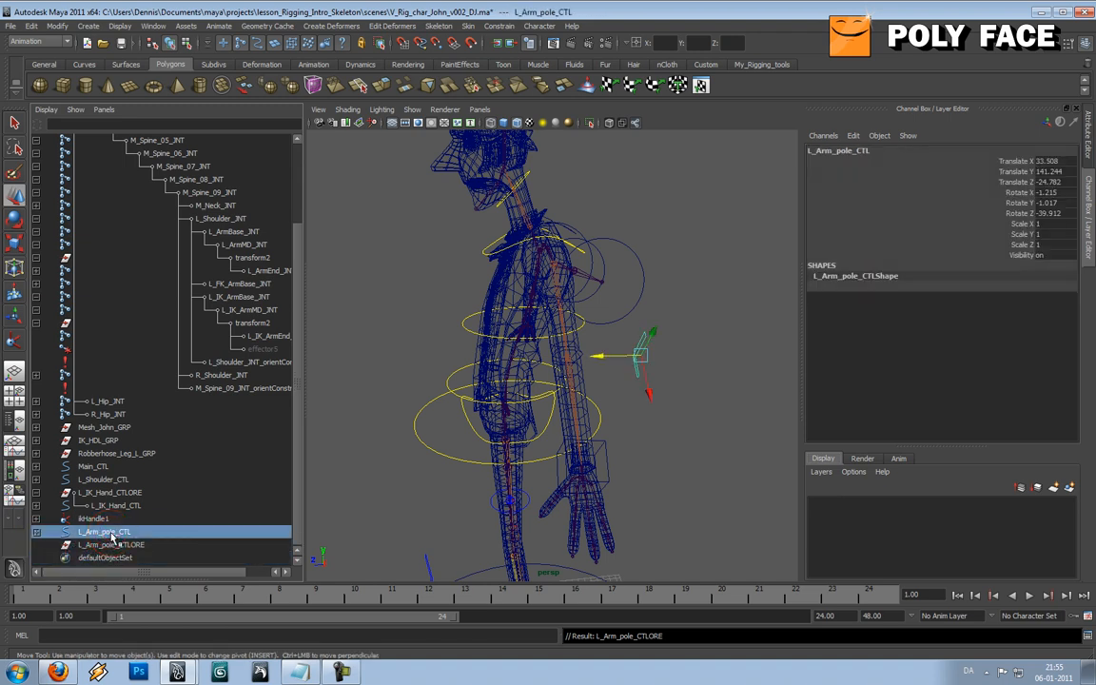
pyautogui.moveTo(114, 545); pyautogui.dragTo(114, 545, button='middle')
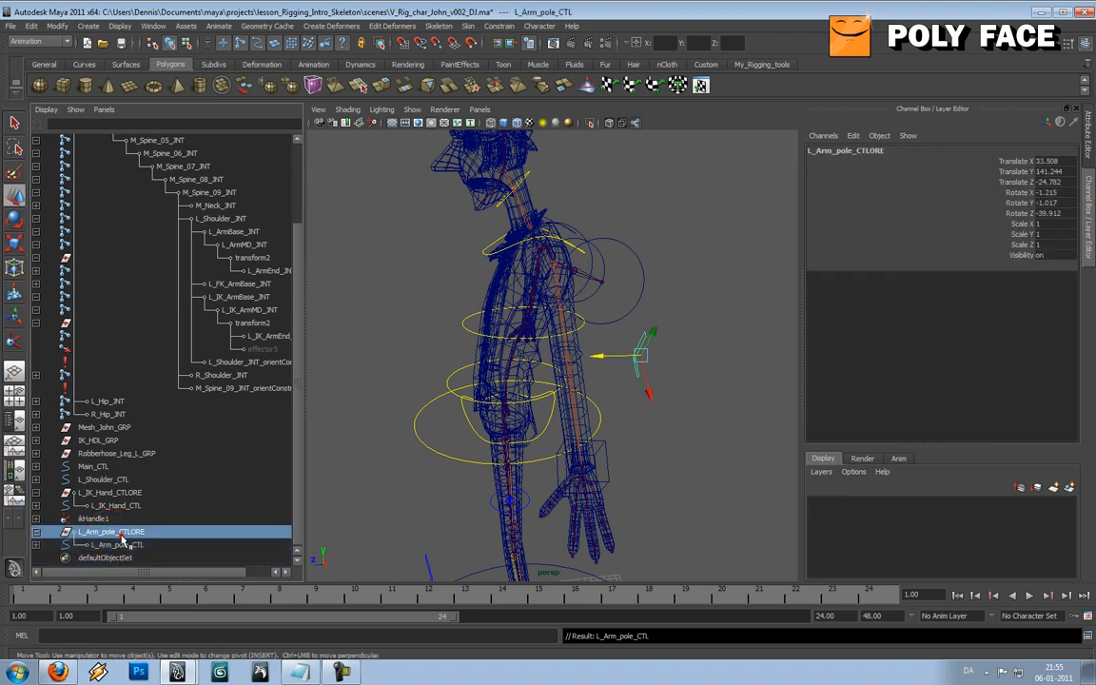
# Step: Apply a Pole Vector constraint from L_Arm_pole_CTL to ikHandle1 and clear the selection
pyautogui.keyDown('alt'); pyautogui.moveTo(664, 352); pyautogui.dragTo(733, 354); pyautogui.keyUp('alt')
pyautogui.scroll(5, 719, 364)
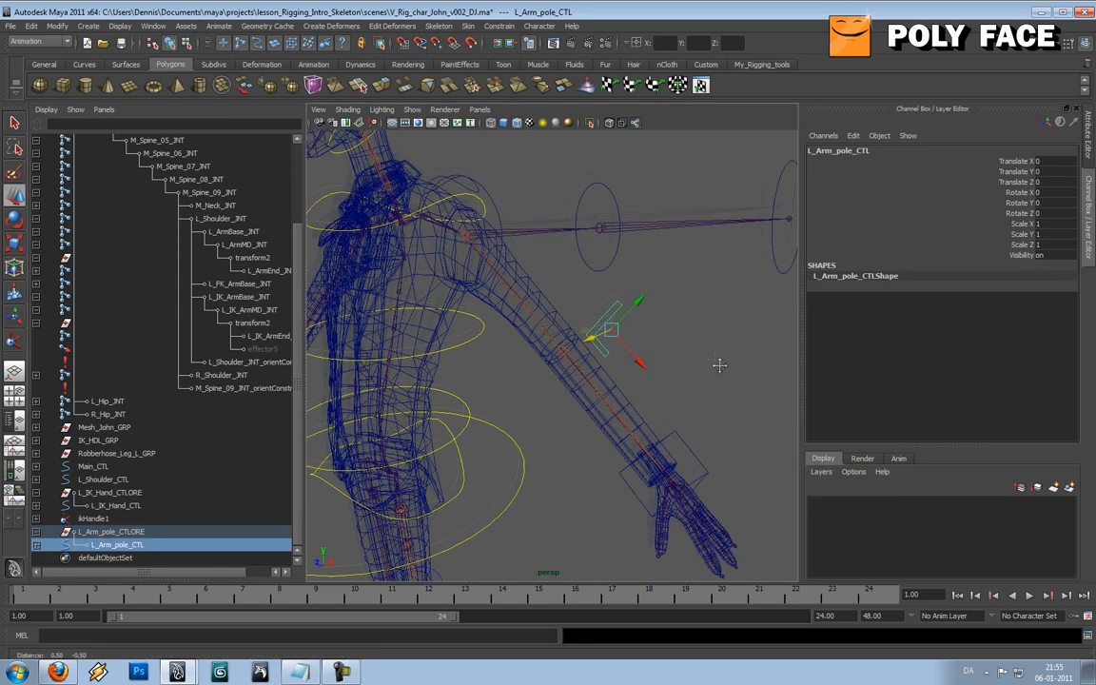
pyautogui.keyDown('alt'); pyautogui.moveTo(719, 364); pyautogui.dragTo(695, 337, button='middle'); pyautogui.keyUp('alt')
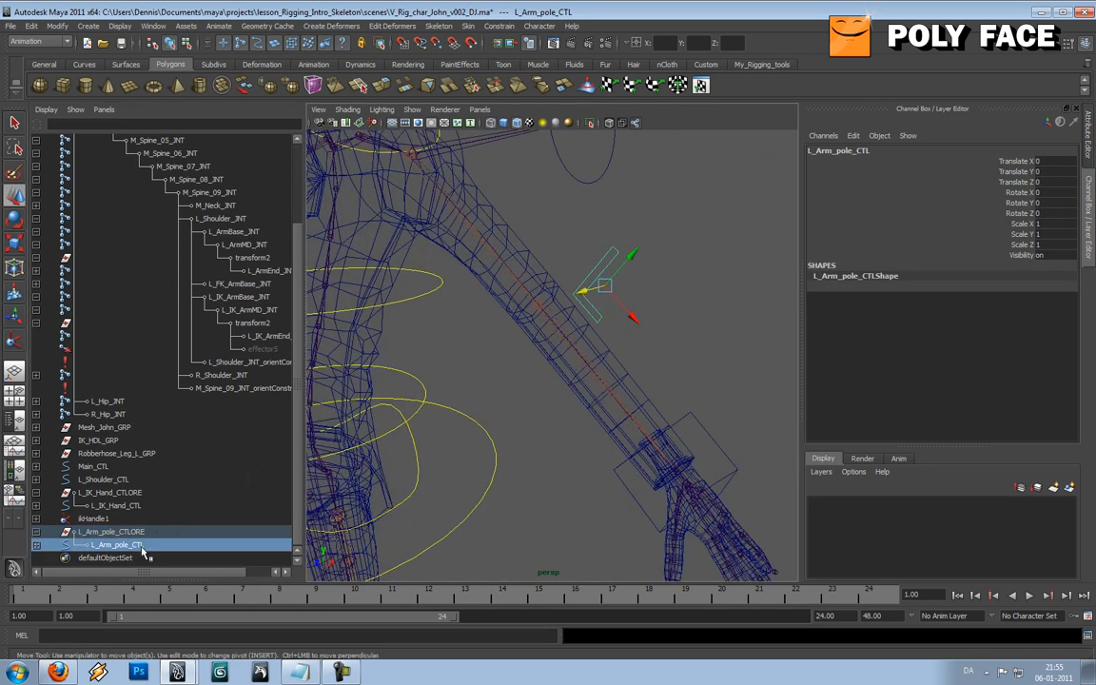
pyautogui.keyDown('ctrl'); pyautogui.click(95, 518); pyautogui.keyUp('ctrl')
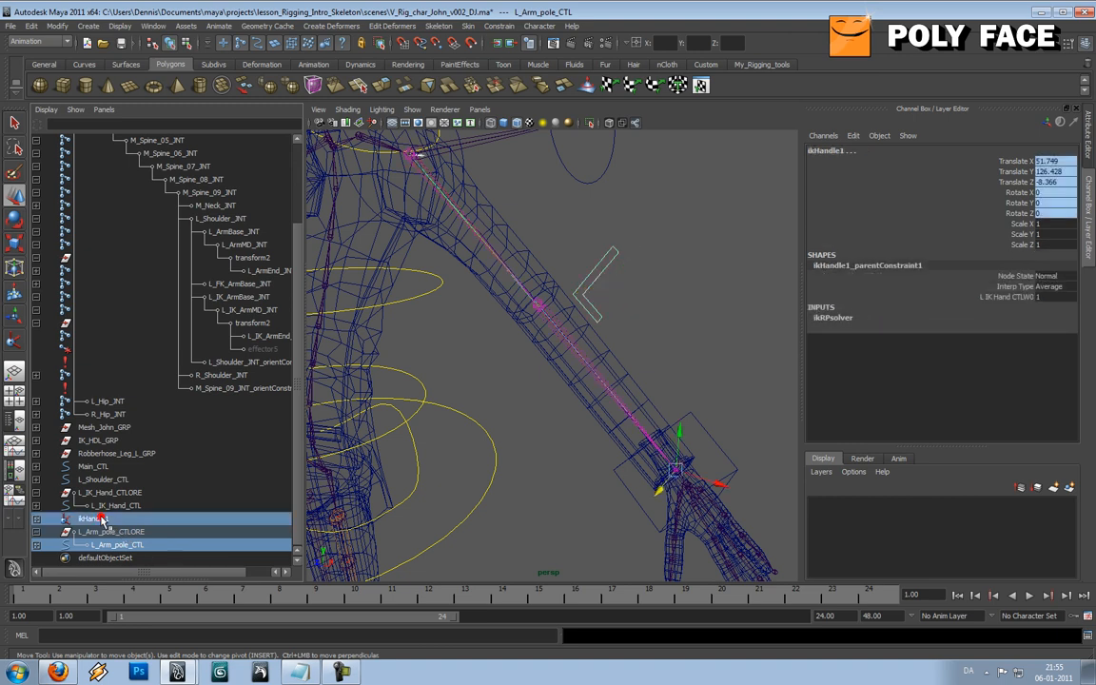
pyautogui.click(500, 25)
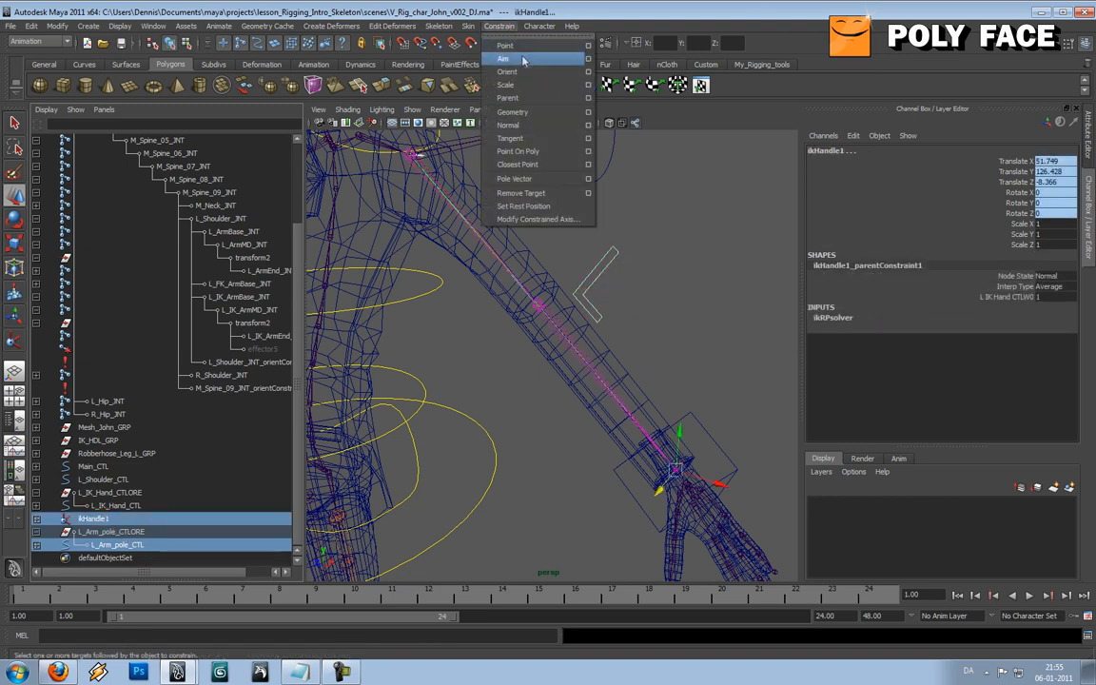
pyautogui.click(518, 177)
pyautogui.click(679, 314)
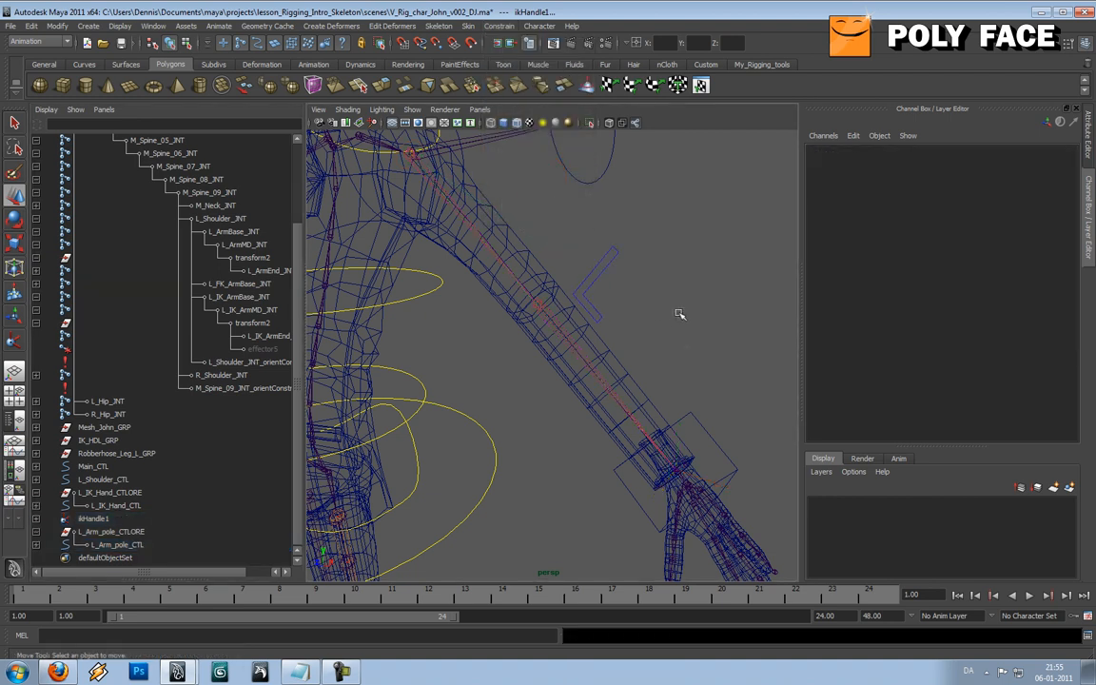
# Step: Test the left arm's IK by moving the pole control and the hand control, and undo the test moves
pyautogui.click(611, 263)
pyautogui.keyDown('alt'); pyautogui.moveTo(618, 277); pyautogui.dragTo(556, 352); pyautogui.keyUp('alt')
pyautogui.hotkey('ctrl', 'z')
pyautogui.click(684, 406)
pyautogui.moveTo(687, 411); pyautogui.dragTo(741, 289)
pyautogui.click(723, 329)
pyautogui.hotkey('ctrl', 'z')
pyautogui.hotkey('ctrl', 'z')
pyautogui.hotkey('ctrl', 'z')
# Step: Move L_IK_Hand_CTL slightly along the arm as a test and reset its Translate Y to 0
pyautogui.keyDown('alt'); pyautogui.moveTo(651, 445); pyautogui.dragTo(750, 422); pyautogui.keyUp('alt')
pyautogui.moveTo(687, 508); pyautogui.dragTo(693, 516)
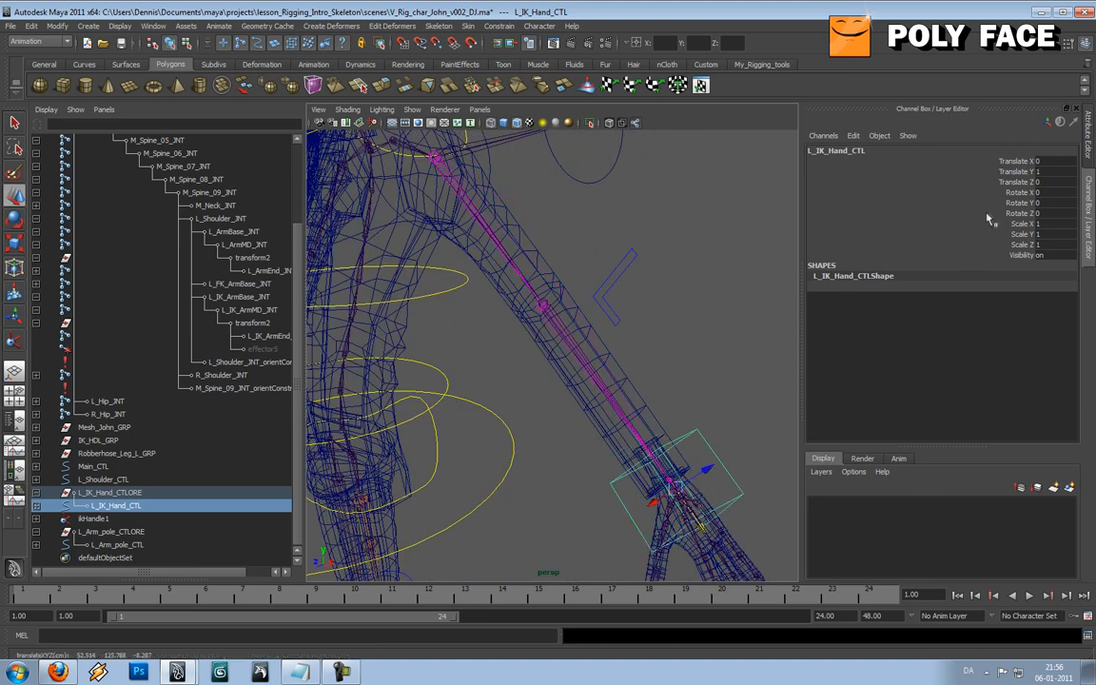
pyautogui.write('0')
pyautogui.click(1050, 180)
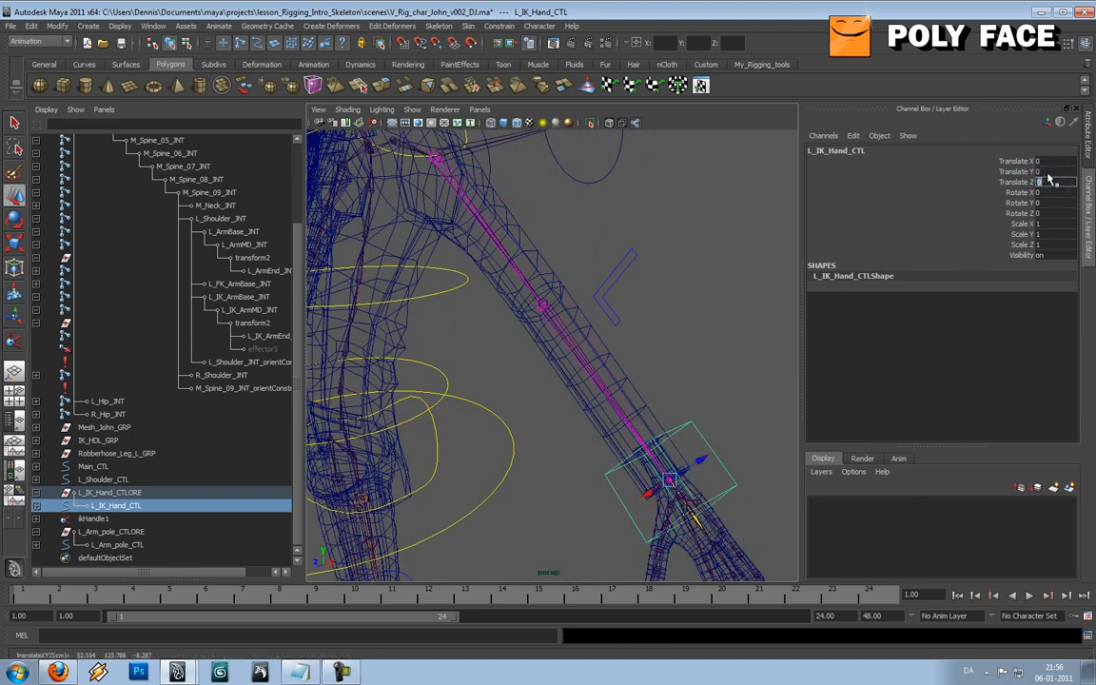